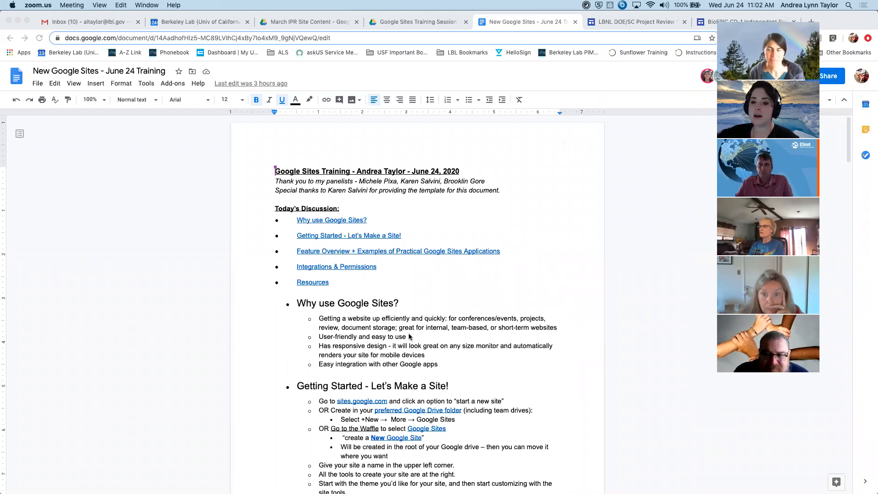
# - Set the zoom of the Google Sites training document to 125%
pyautogui.scroll(-1, 470, 237)
pyautogui.scroll(-1, 472, 236)
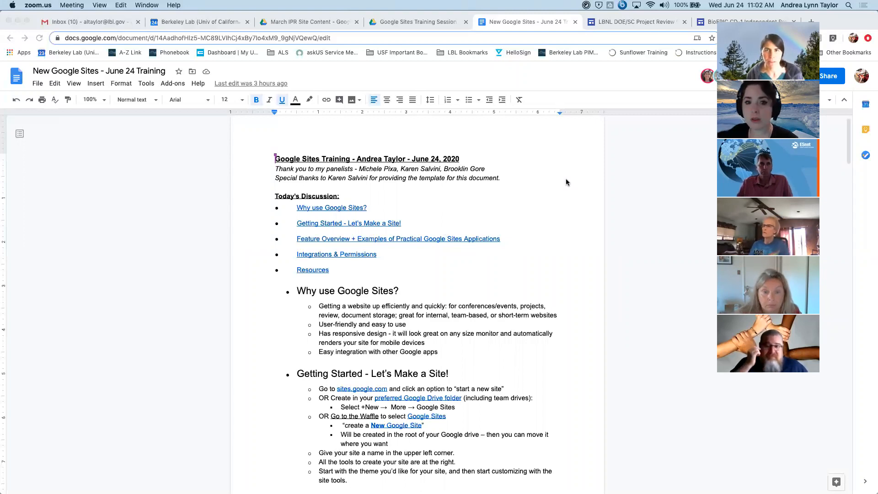
pyautogui.click(104, 102)
pyautogui.click(104, 101)
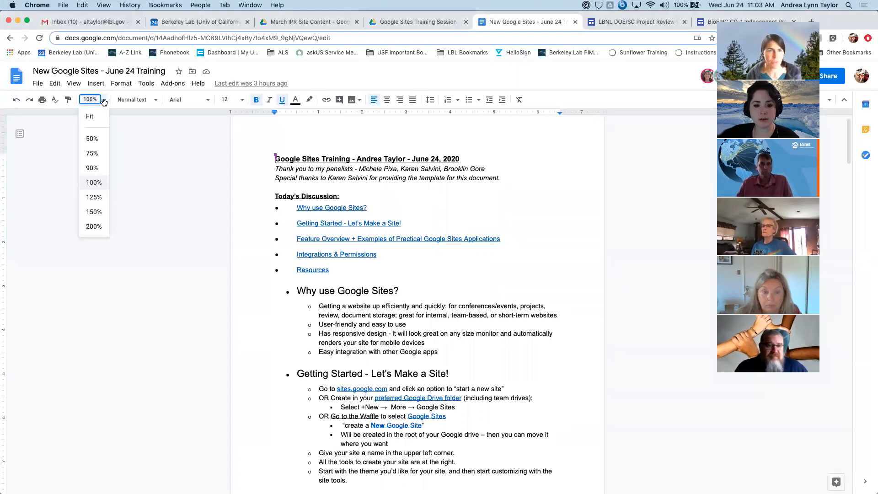
pyautogui.click(100, 196)
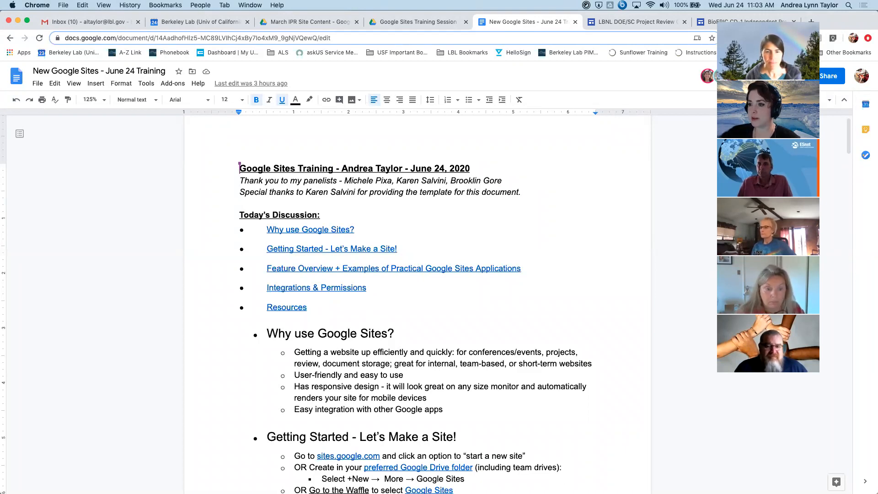
pyautogui.click(584, 206)
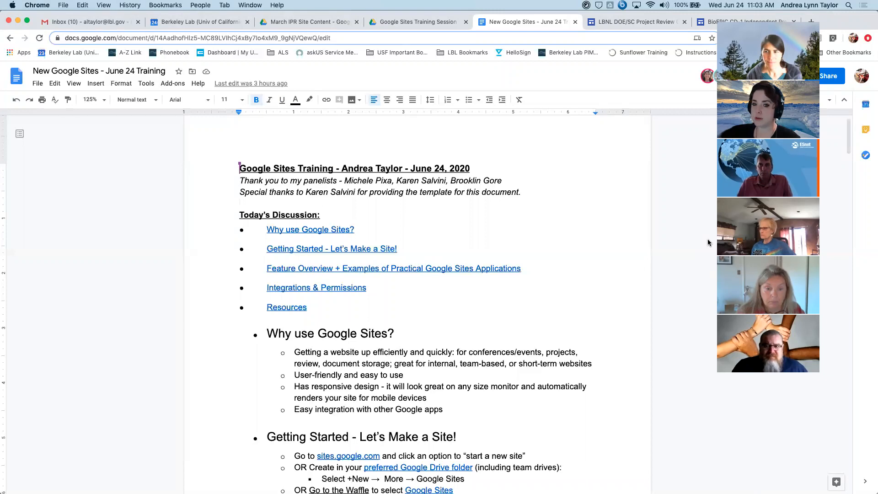
# - Read through the "Why use Google Sites?" and "Getting Started - Let's Make a Site!" sections of the training document
pyautogui.scroll(-1, 707, 243)
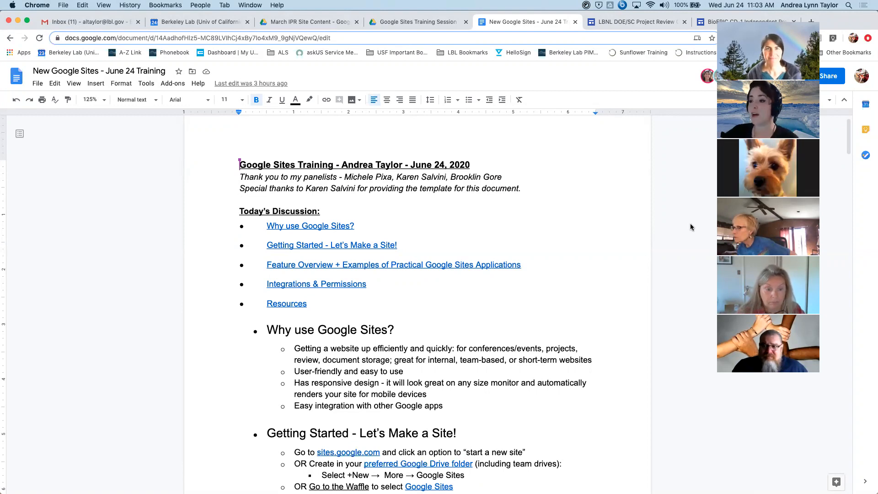
pyautogui.scroll(-5, 691, 227)
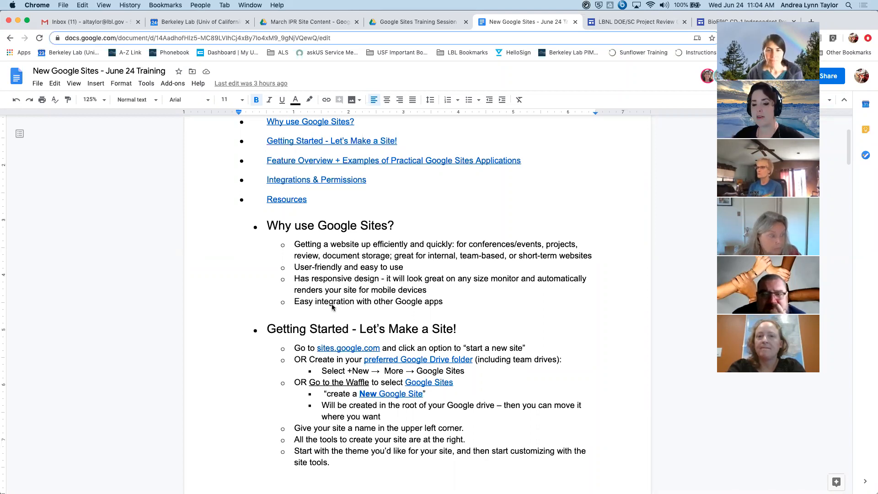
pyautogui.click(609, 268)
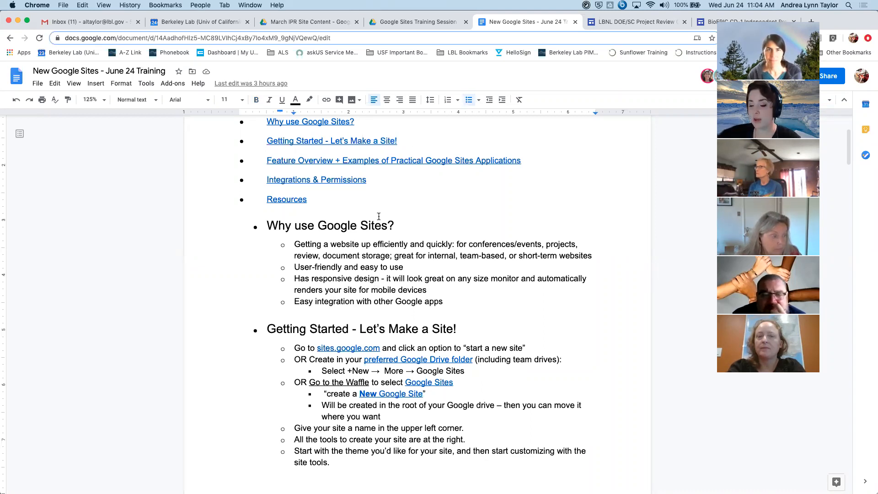
pyautogui.scroll(-1, 378, 216)
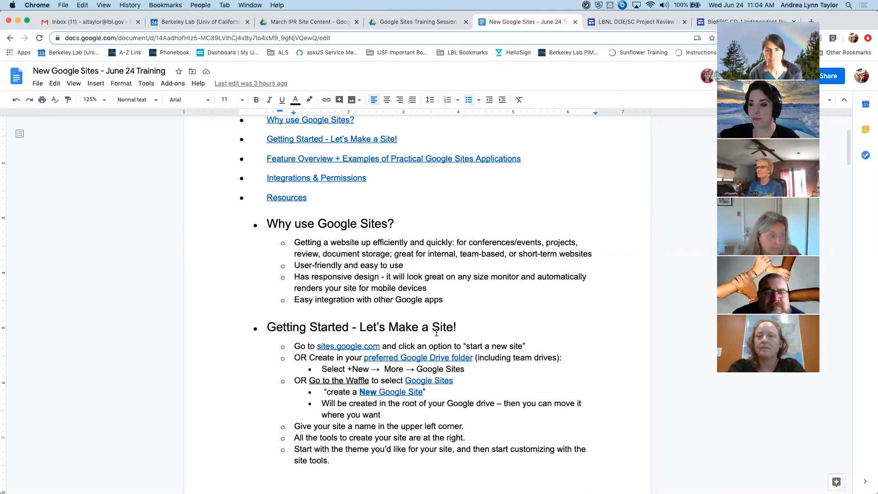
pyautogui.scroll(-3, 436, 327)
pyautogui.scroll(-2, 451, 315)
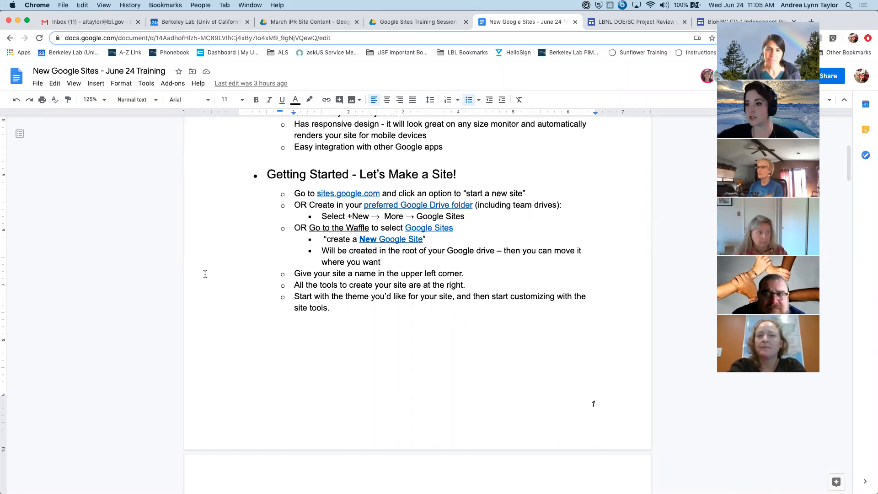
pyautogui.click(730, 22)
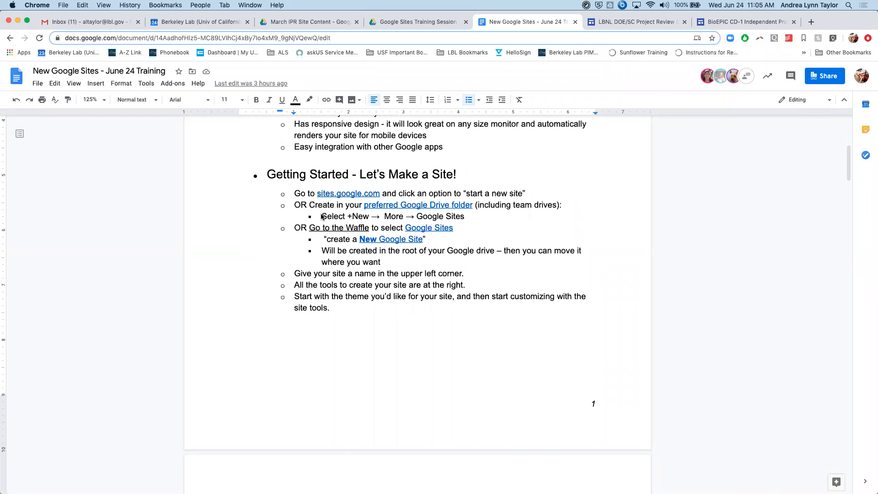
# - Follow the document's sites.google.com link, go to New Google Sites and look over the templates and recent sites
pyautogui.click(353, 195)
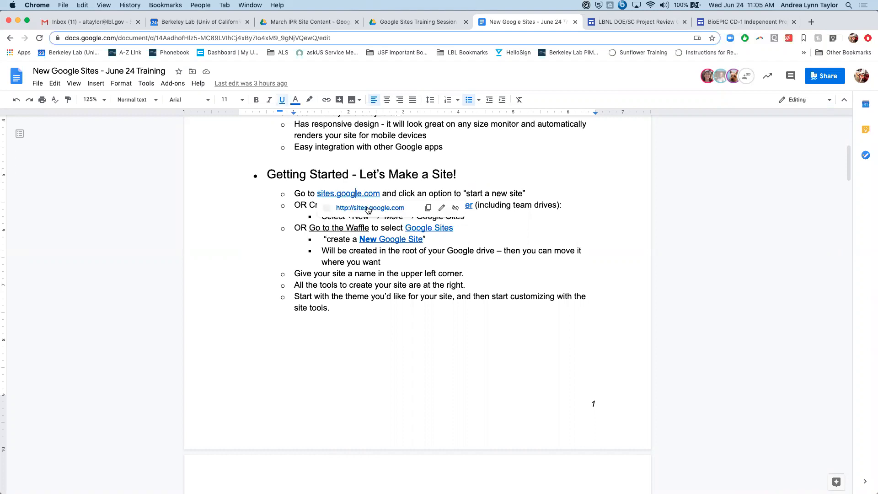
pyautogui.click(368, 209)
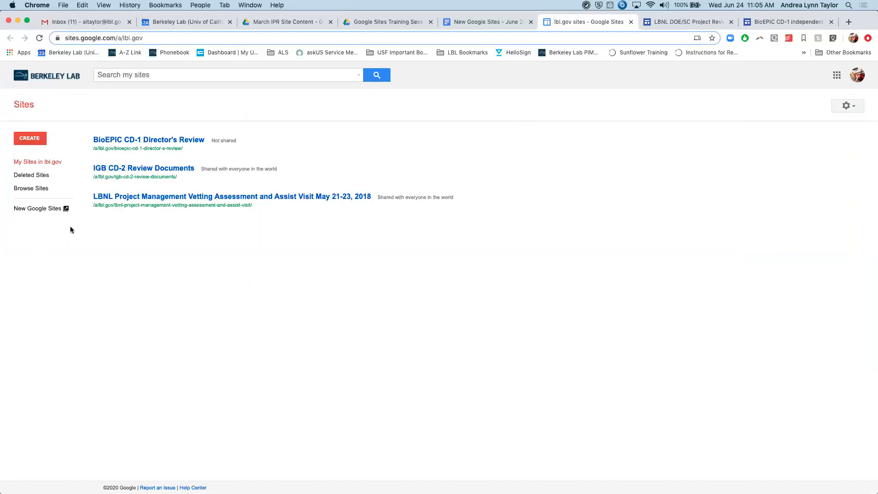
pyautogui.click(40, 208)
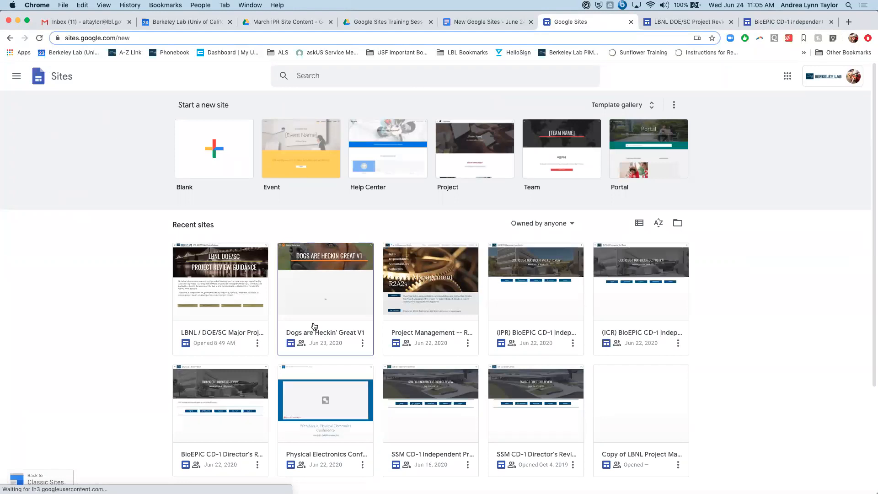
pyautogui.scroll(-5, 313, 297)
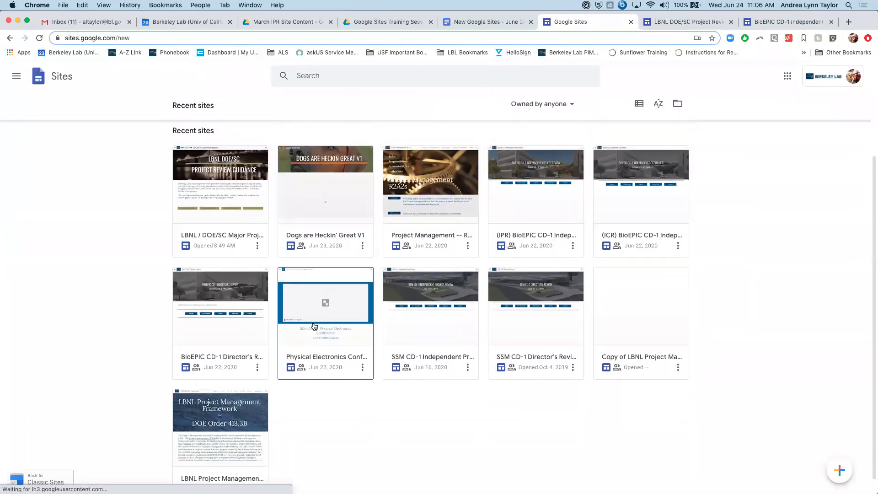
pyautogui.scroll(-1, 314, 326)
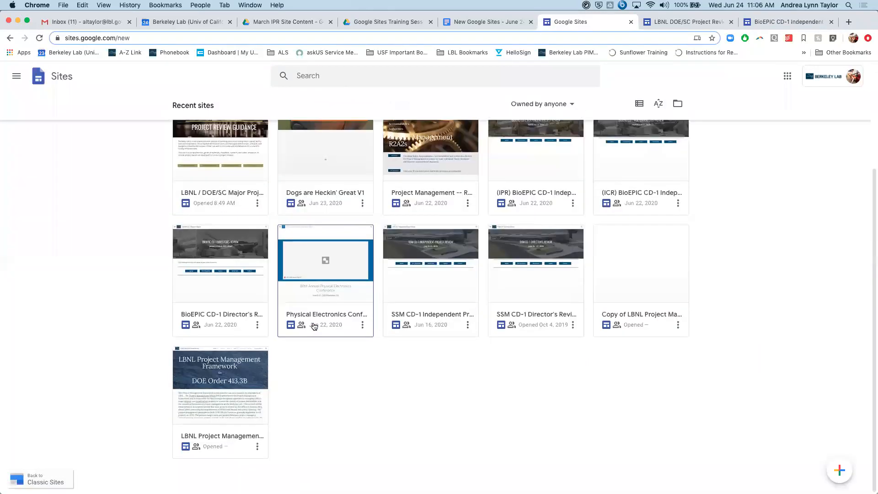
pyautogui.scroll(1, 314, 325)
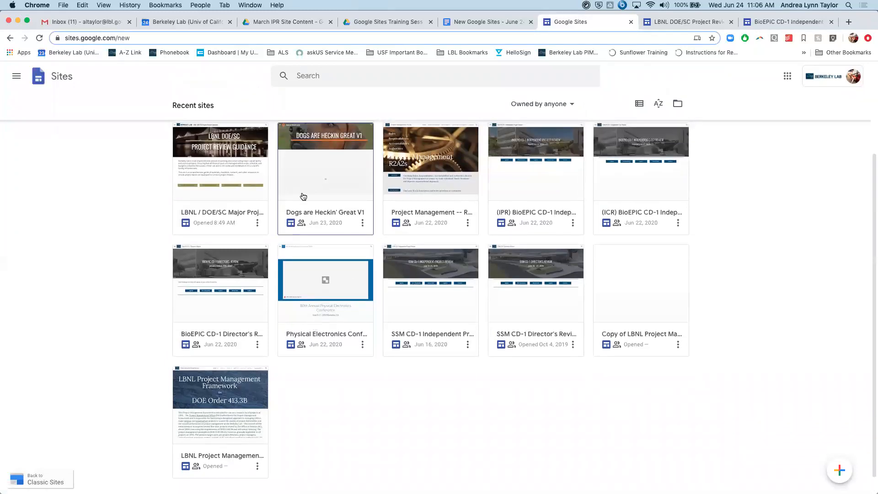
pyautogui.scroll(3, 303, 196)
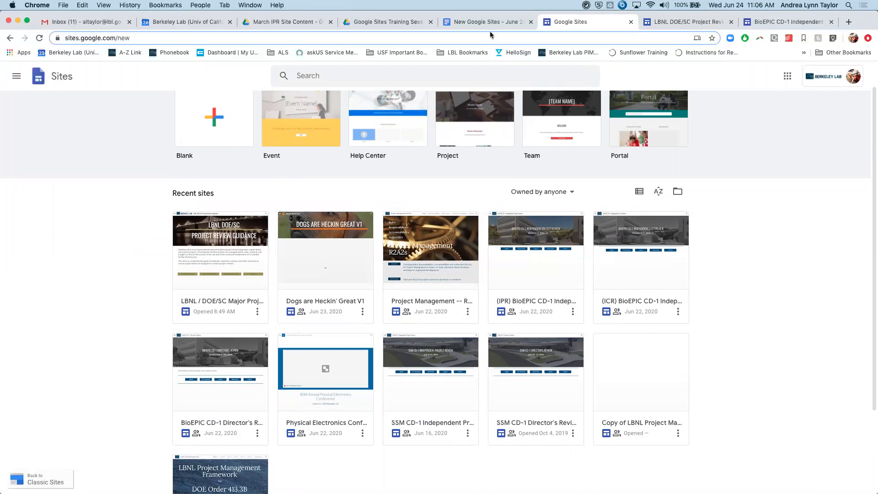
pyautogui.scroll(-1, 240, 136)
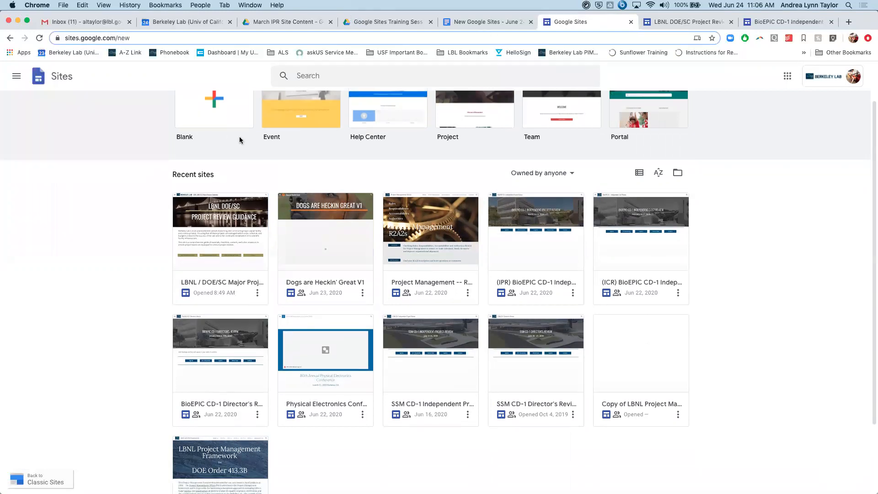
# - Switch to Google Drive and open the "Dogs are Heckin' Great Google Site Content" folder
pyautogui.click(394, 23)
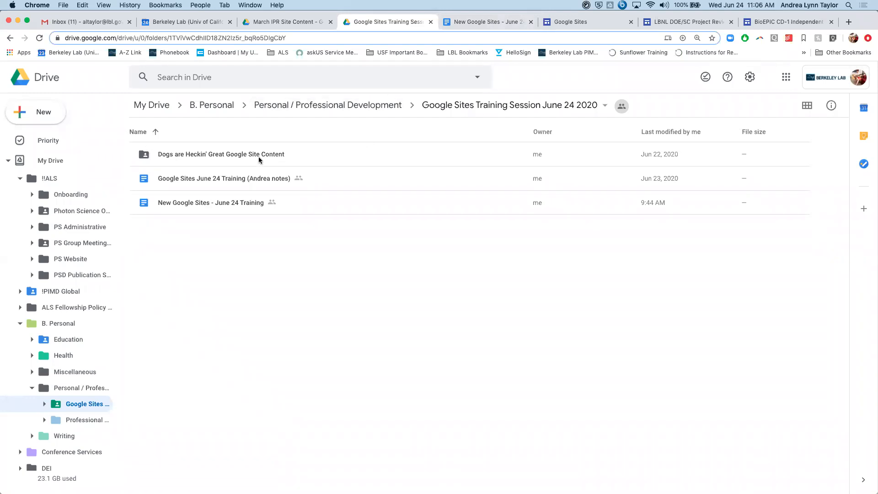
pyautogui.click(186, 154)
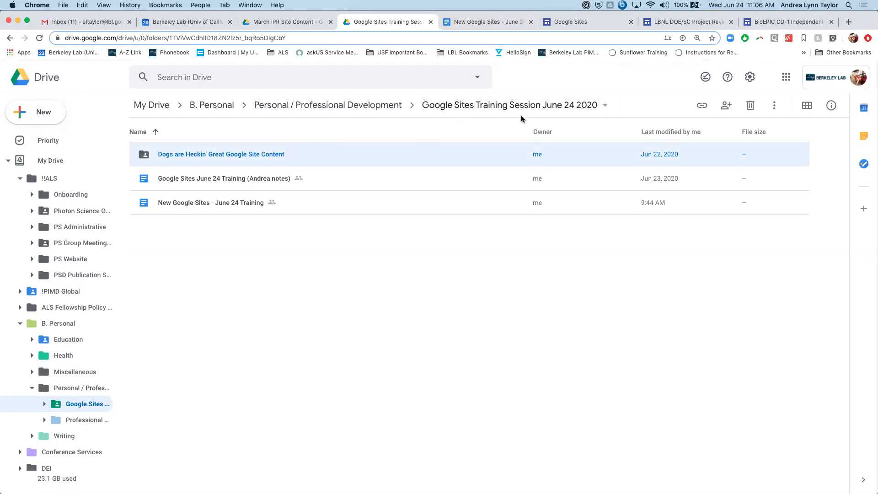
pyautogui.doubleClick(250, 154)
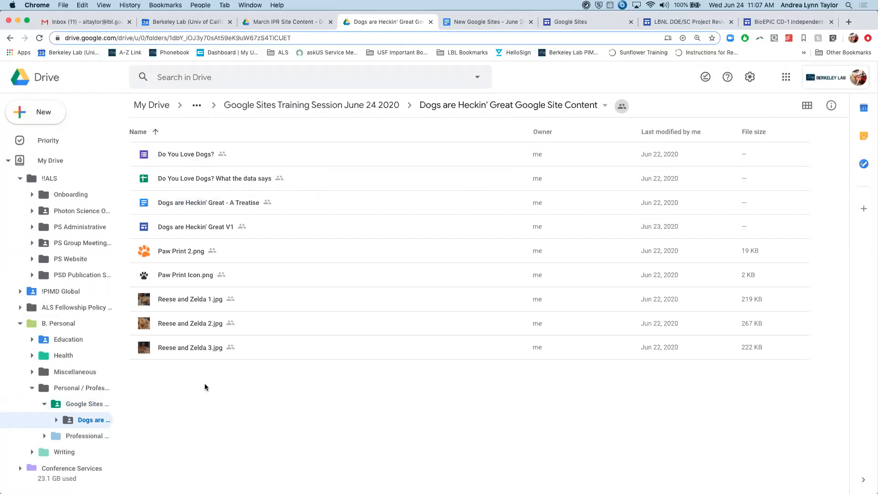
pyautogui.click(53, 122)
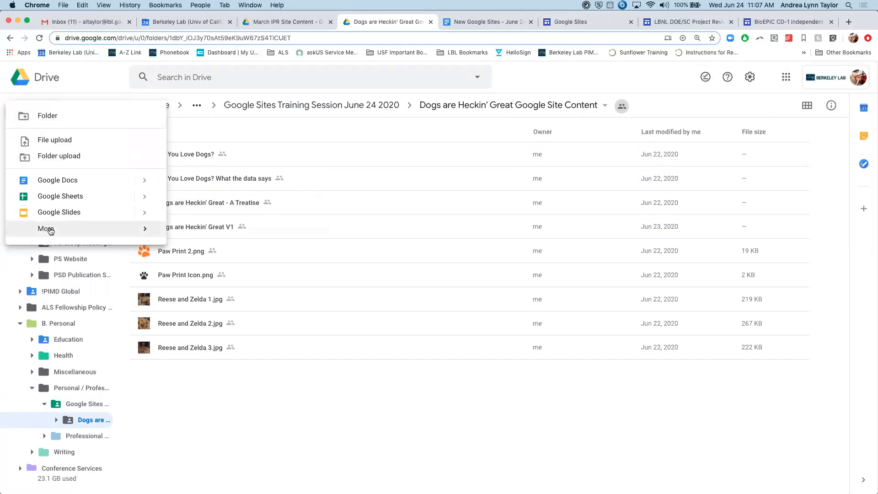
pyautogui.moveTo(50, 230)
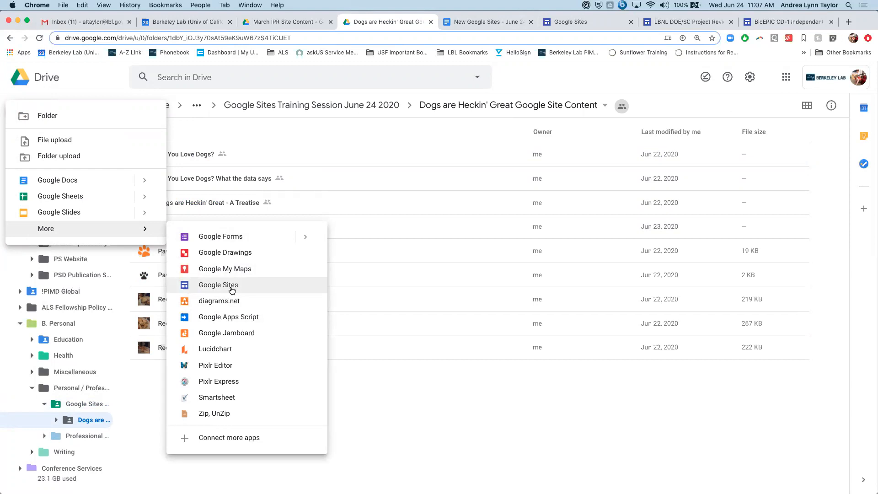
pyautogui.click(443, 400)
# - Create a new Google Sites site in this shared folder, accepting the folder's sharing permissions
pyautogui.rightClick(178, 392)
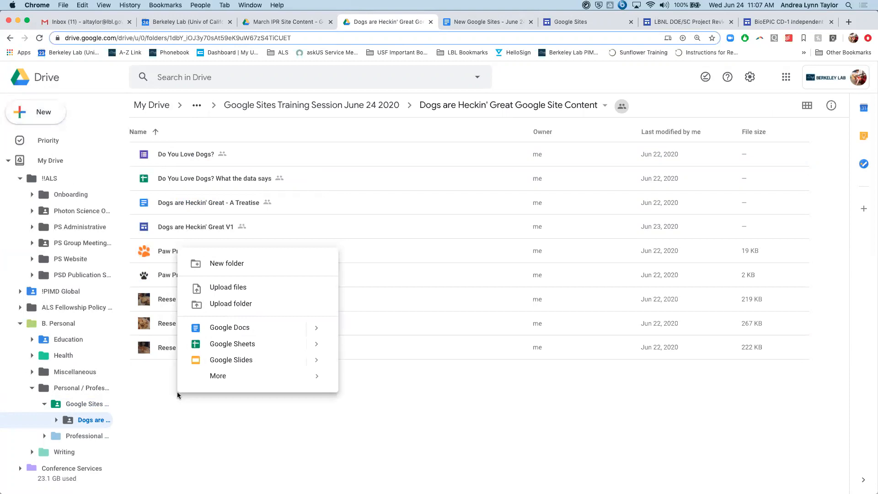
pyautogui.moveTo(221, 378)
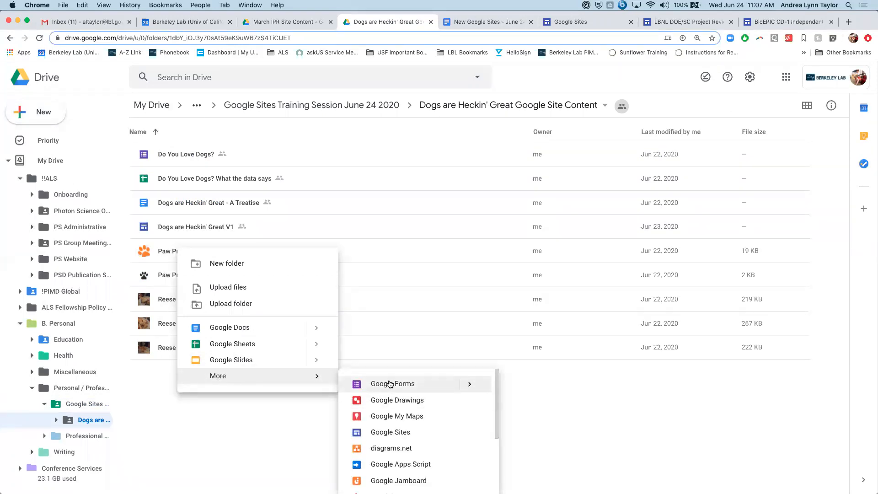
pyautogui.click(391, 429)
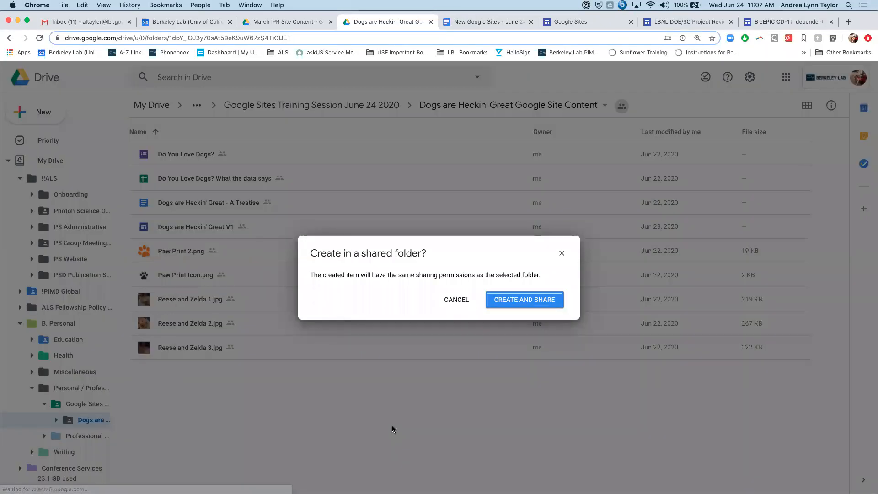
pyautogui.click(513, 304)
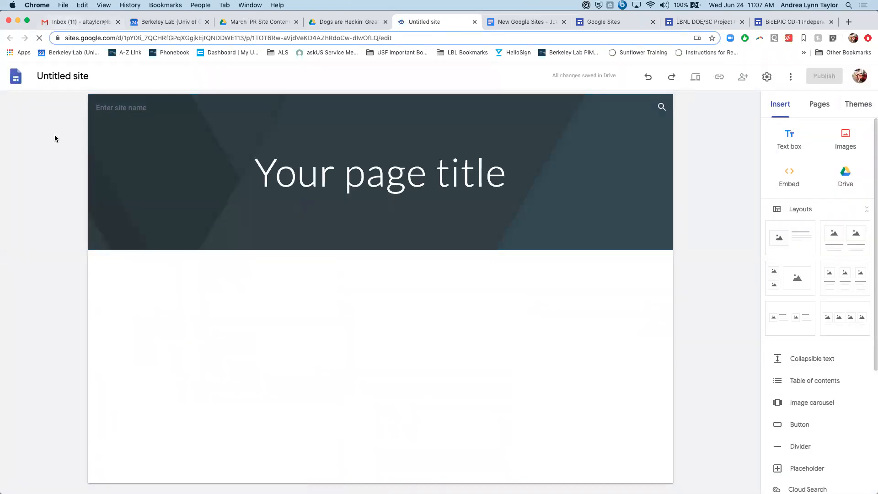
# - Rename the untitled site document as "Dogs are Heckin' Great"
pyautogui.click(59, 80)
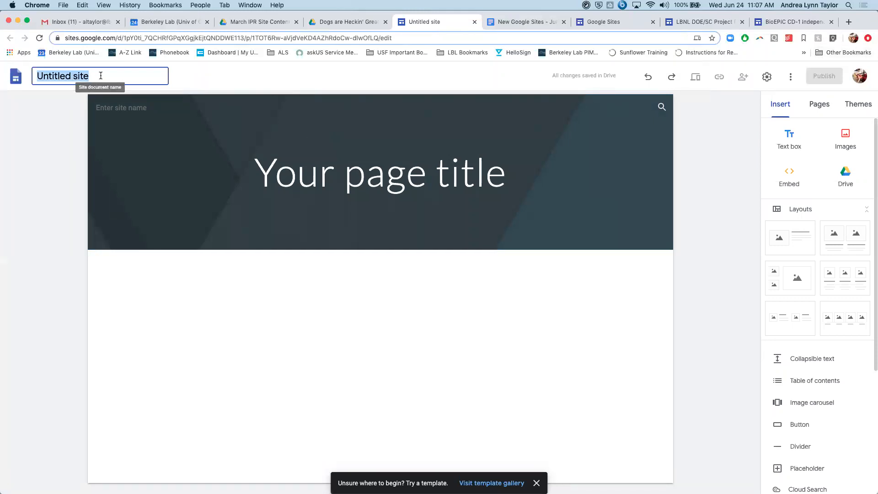
pyautogui.write('D')
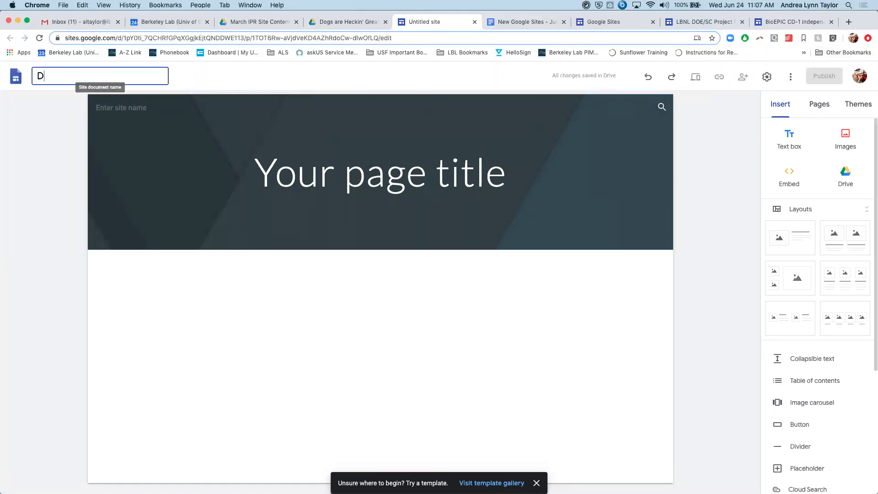
pyautogui.write("ogs are Heckin' Great")
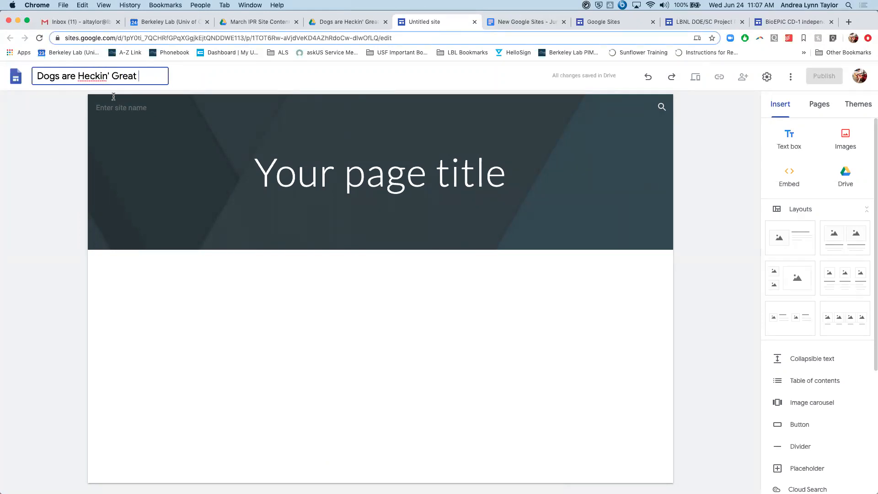
pyautogui.tripleClick(79, 80)
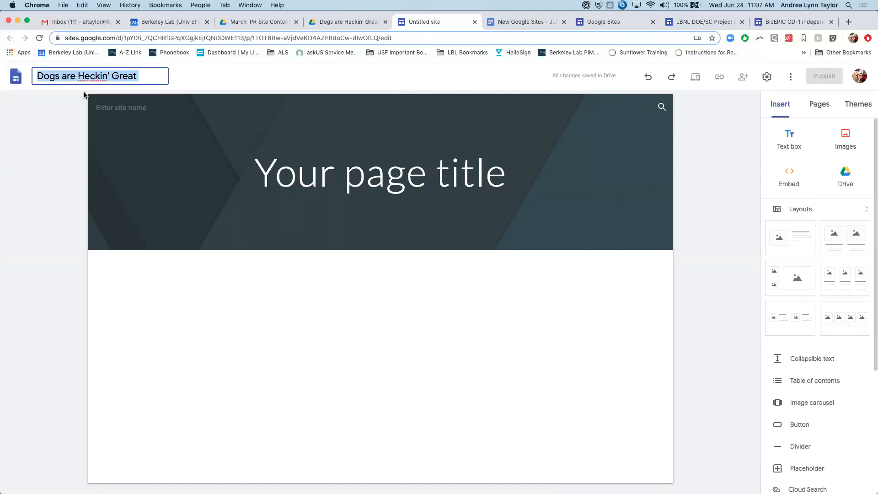
# - Fill in the site name in the page header with the document name, "Dogs are Heckin' Great"
pyautogui.click(111, 112)
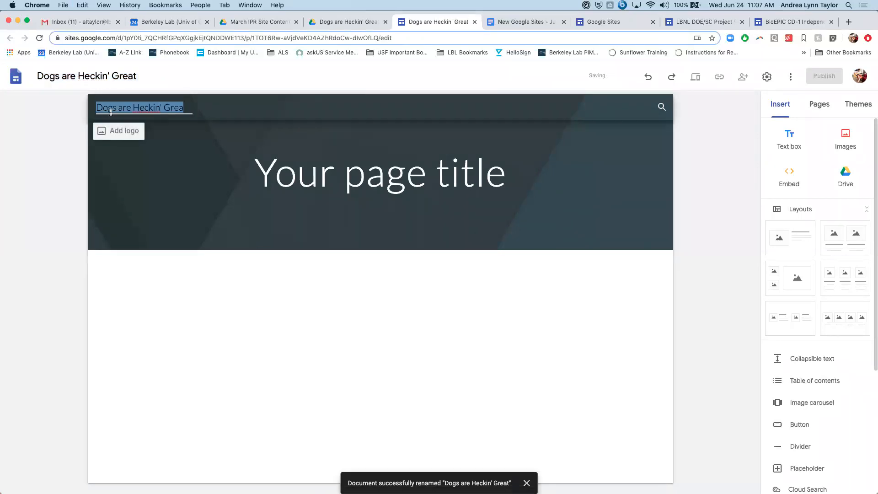
pyautogui.click(187, 109)
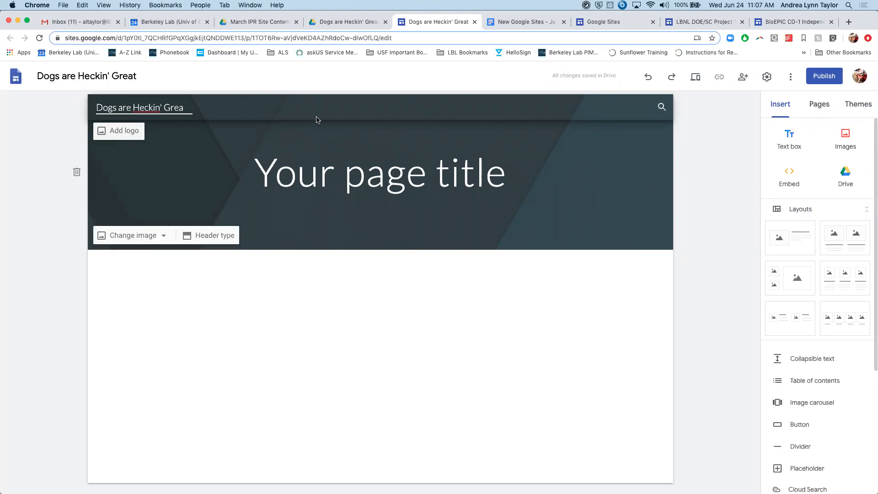
pyautogui.click(715, 137)
# - Apply the Impression theme to the site
pyautogui.click(858, 110)
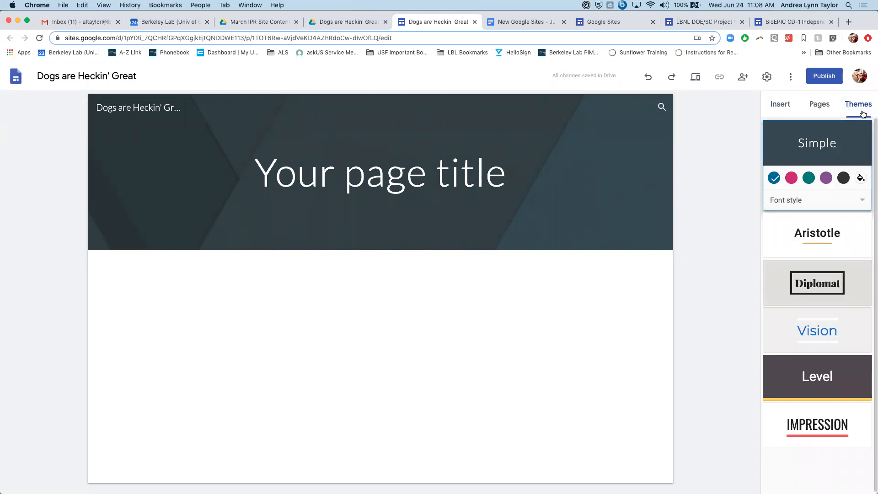
pyautogui.click(783, 108)
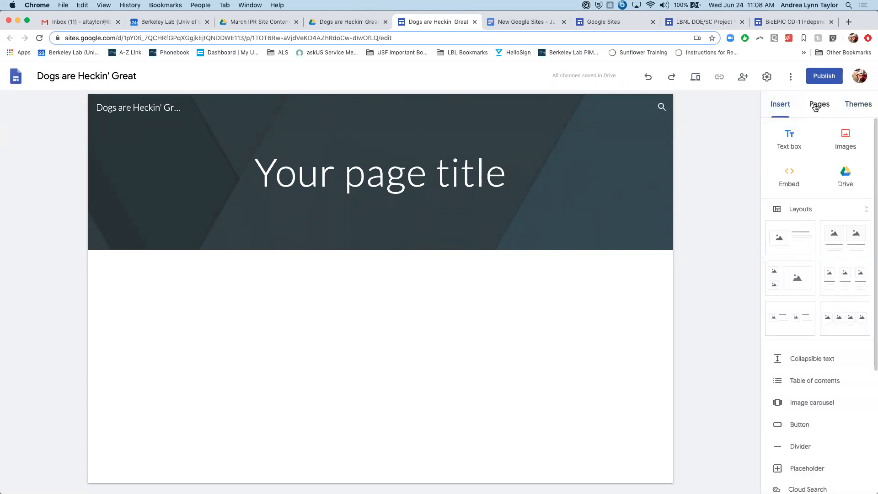
pyautogui.click(817, 103)
pyautogui.click(854, 105)
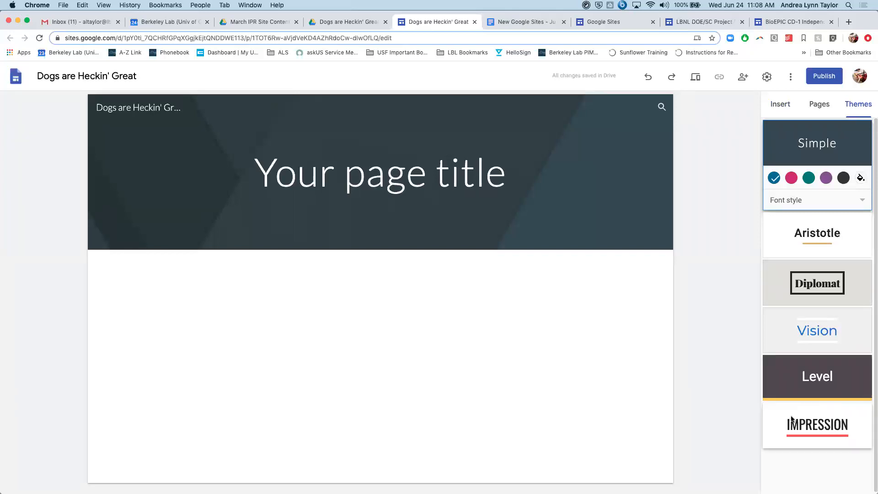
pyautogui.click(776, 412)
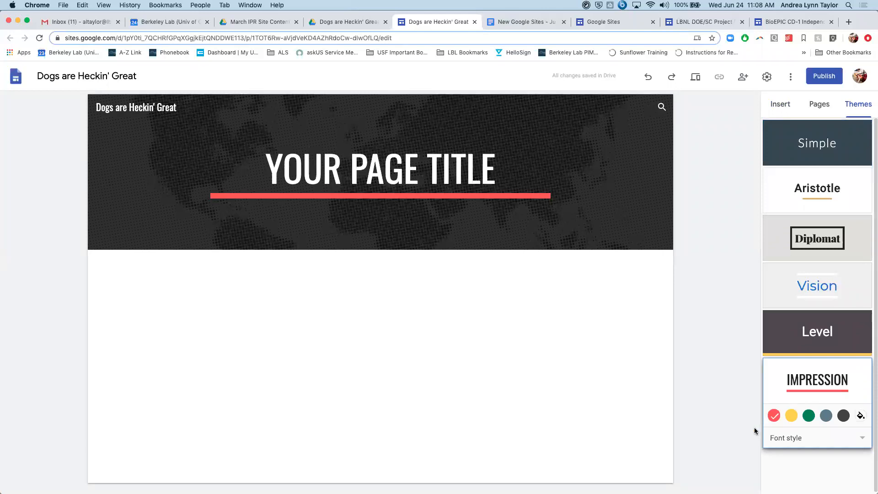
# - Give the Impression theme a custom orange accent colour, #ffb200
pyautogui.click(861, 440)
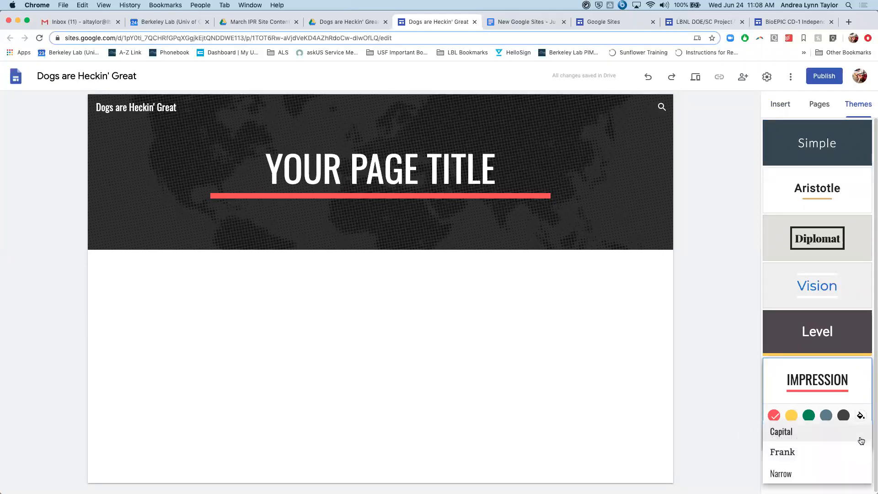
pyautogui.click(855, 385)
pyautogui.click(861, 415)
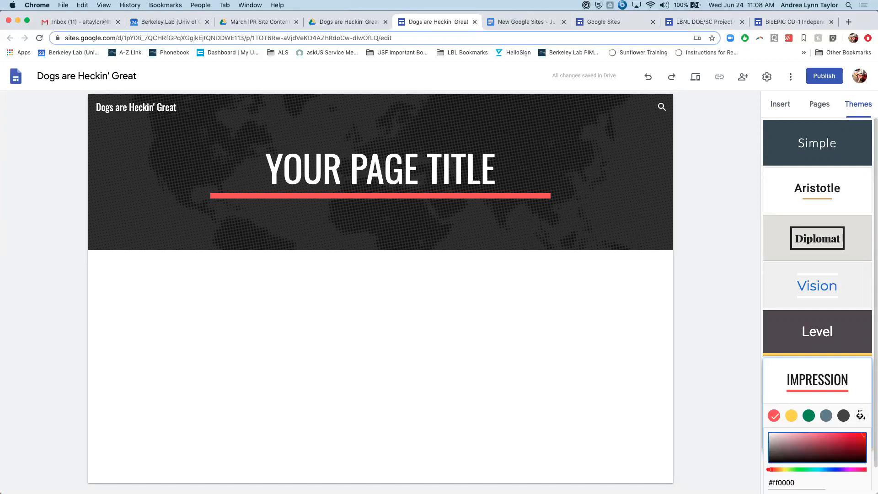
pyautogui.scroll(-2, 796, 453)
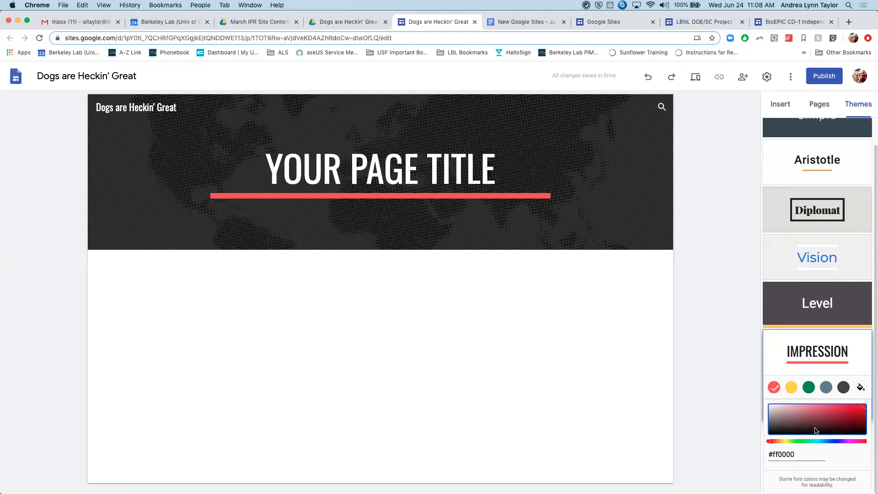
pyautogui.moveTo(769, 442); pyautogui.dragTo(779, 441)
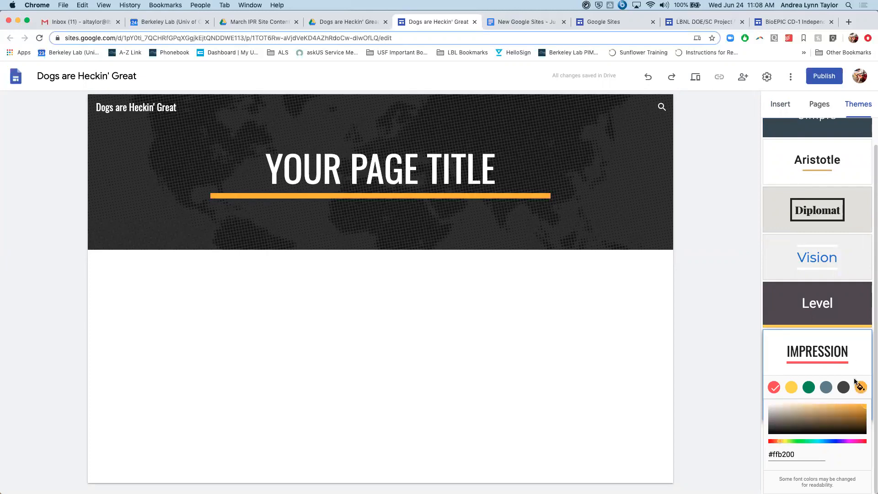
pyautogui.click(860, 387)
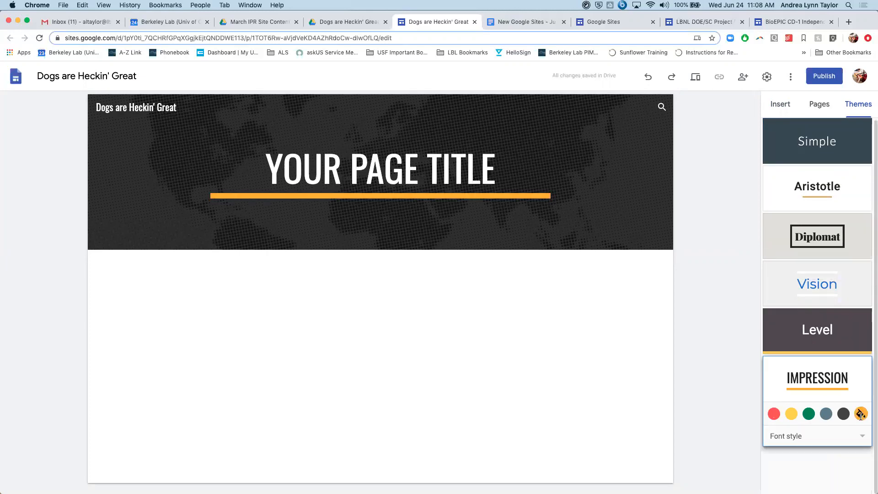
pyautogui.click(429, 171)
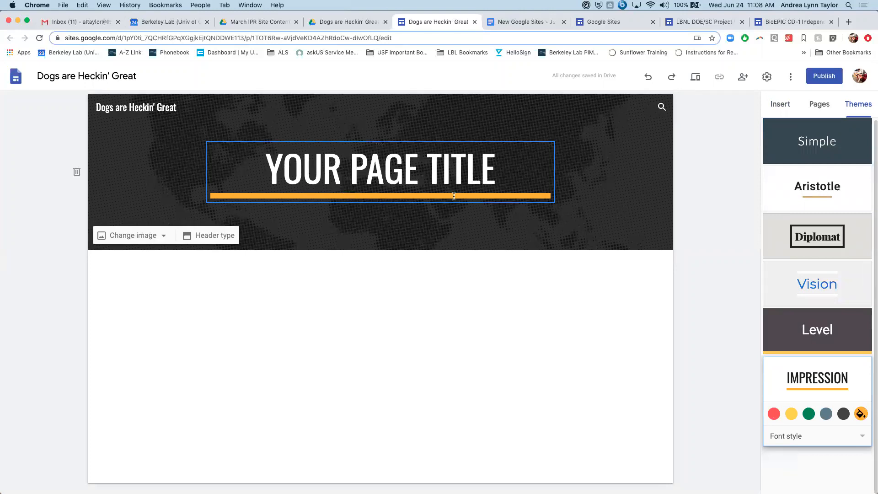
# - Set the Impression theme's font style to Narrow
pyautogui.click(853, 438)
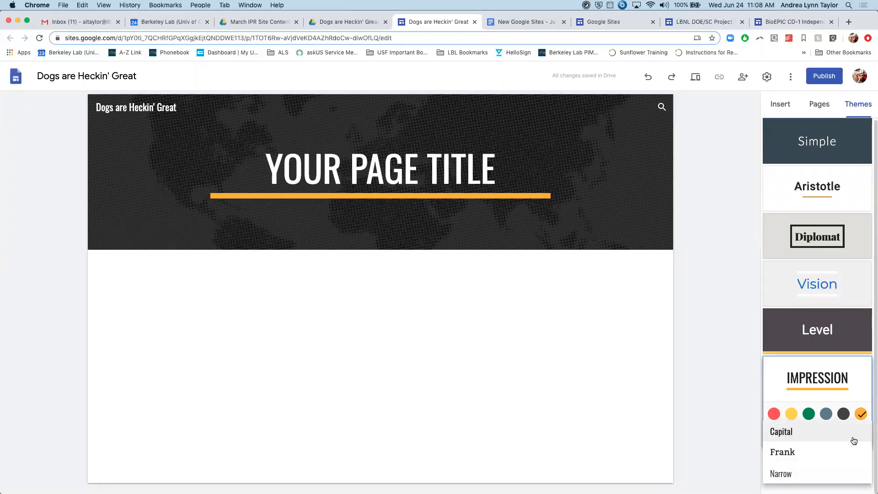
pyautogui.click(798, 473)
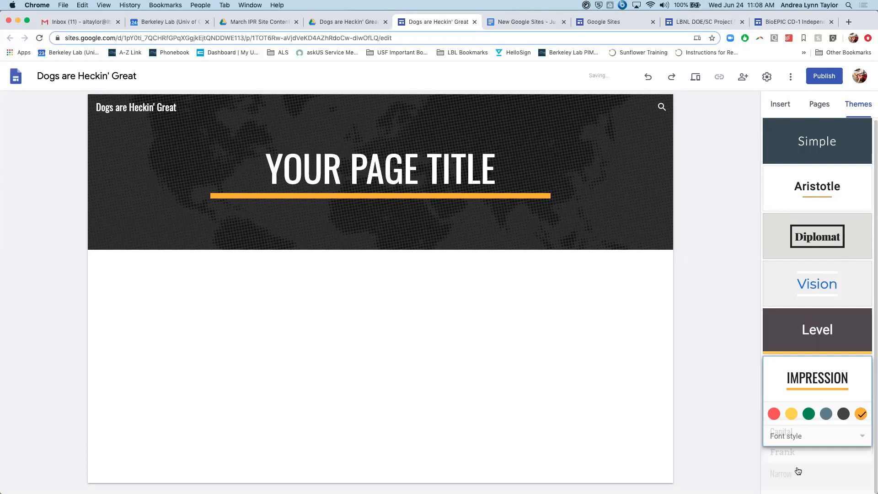
pyautogui.click(862, 438)
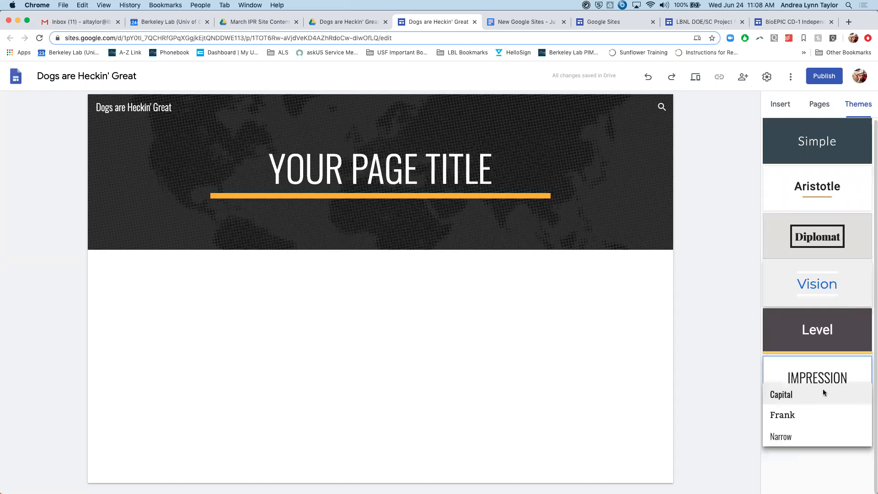
pyautogui.click(793, 439)
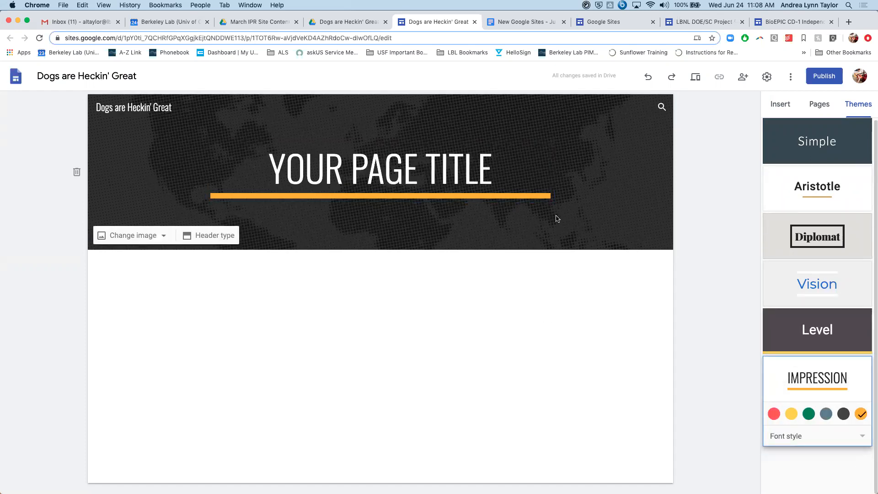
pyautogui.click(273, 164)
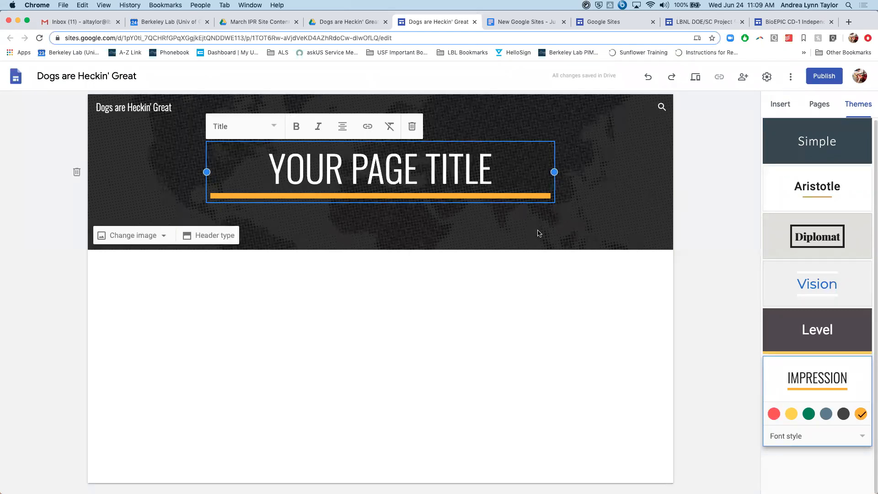
pyautogui.click(119, 156)
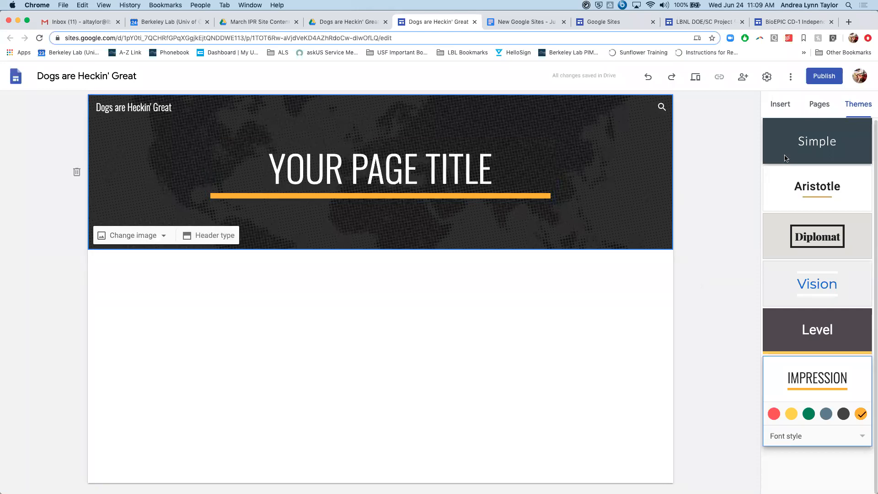
# - Insert the layout with one image placeholder beside a heading and body text below the page header
pyautogui.click(781, 105)
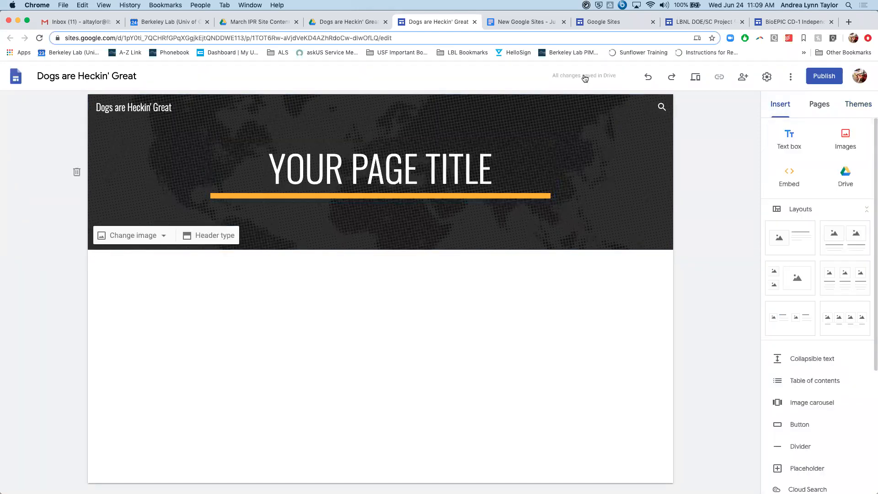
pyautogui.moveTo(817, 19); pyautogui.dragTo(766, 19)
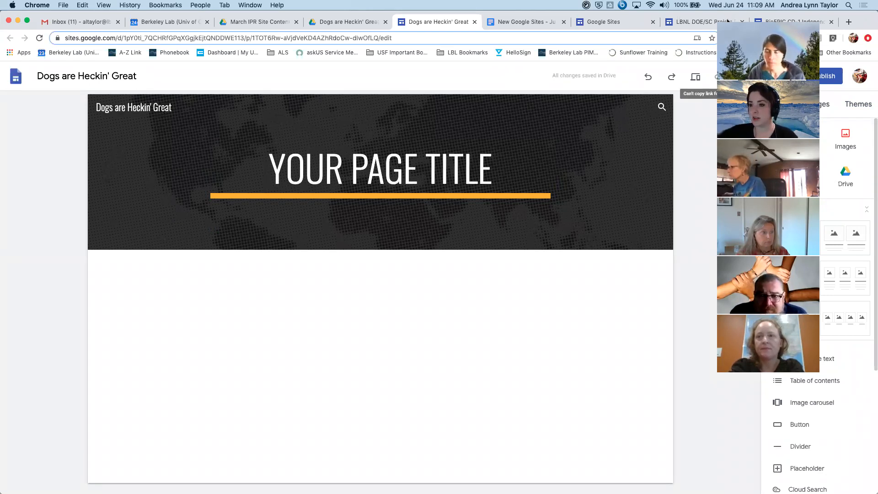
pyautogui.click(181, 143)
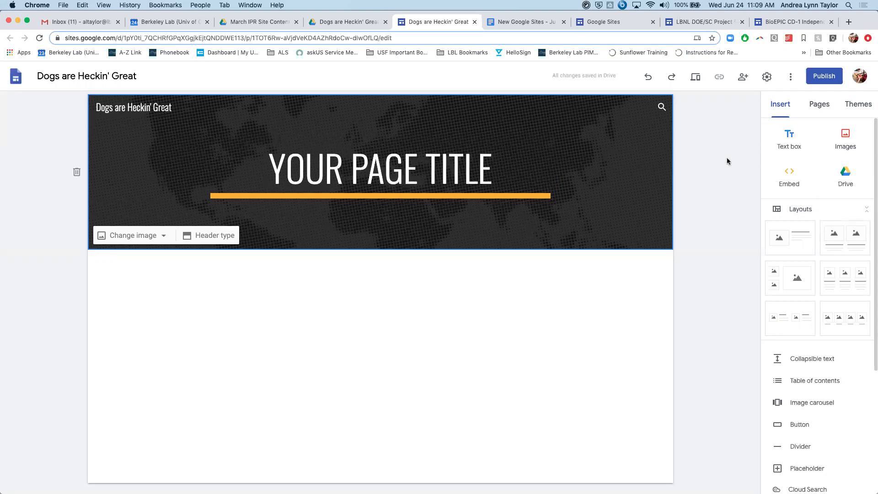
pyautogui.scroll(-4, 814, 387)
pyautogui.scroll(2, 822, 389)
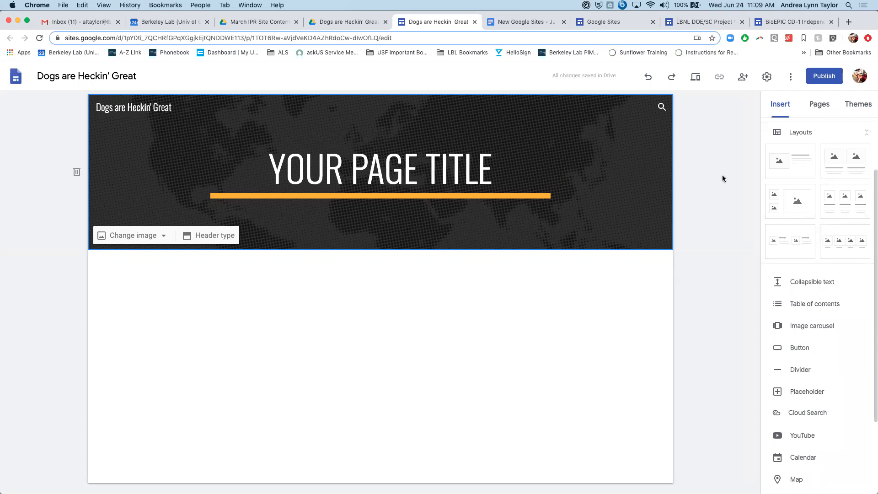
pyautogui.click(800, 169)
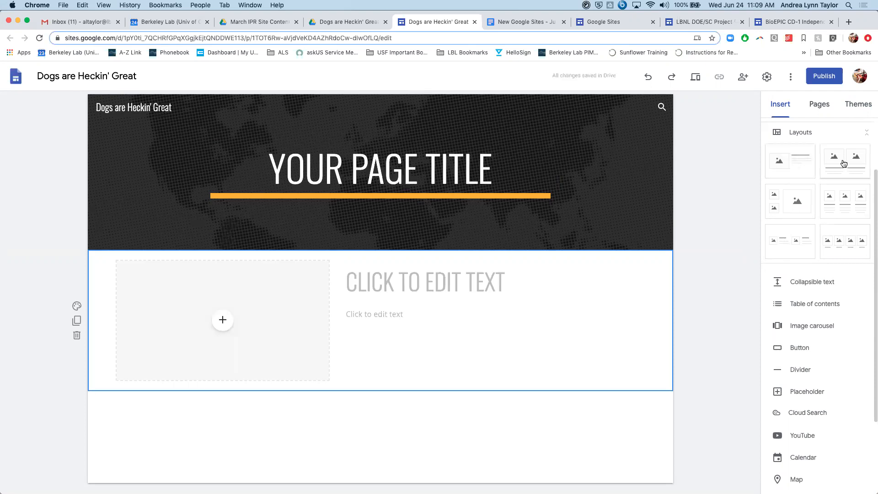
# - Add the two-column captioned image layout, the layout with two small images beside text, and the four-image layout
pyautogui.click(843, 163)
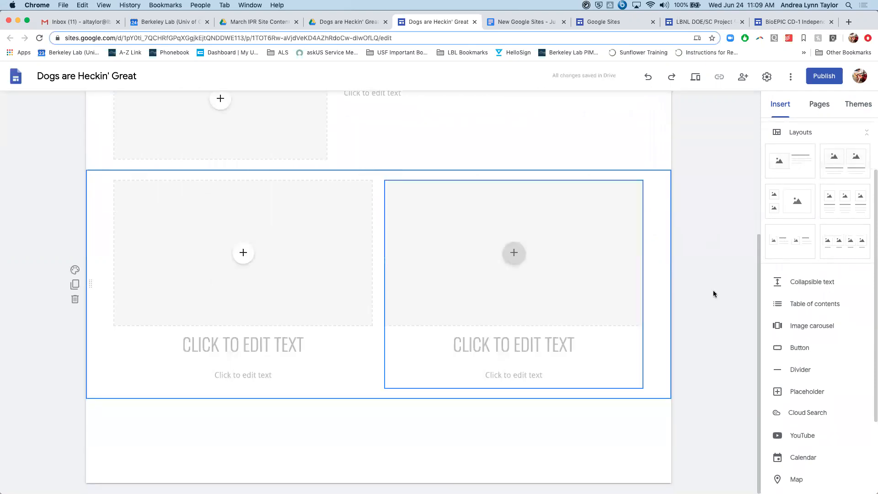
pyautogui.scroll(5, 413, 294)
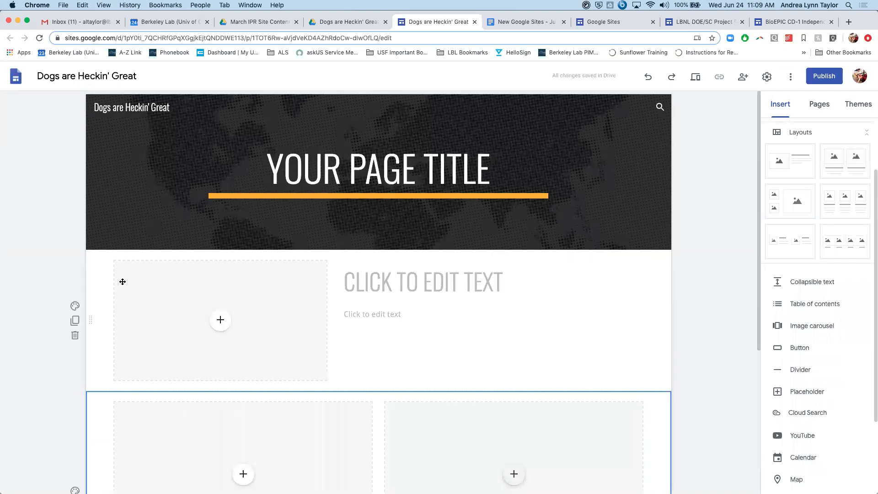
pyautogui.click(800, 248)
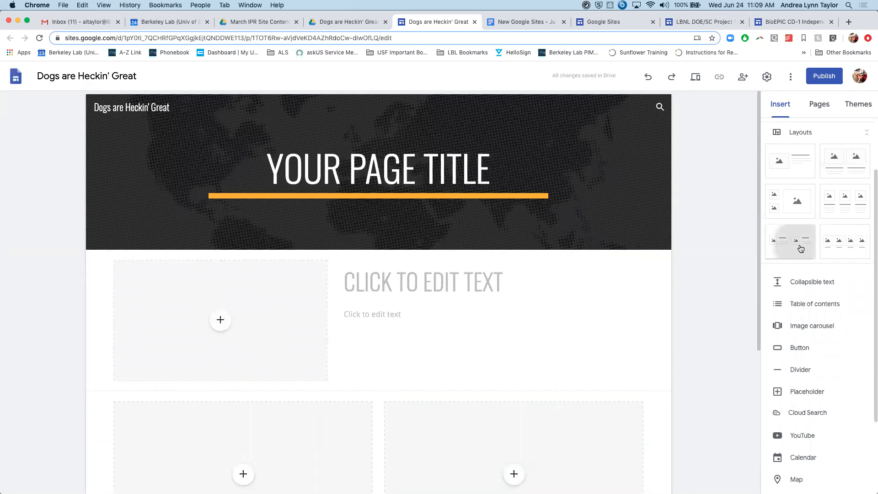
pyautogui.click(855, 229)
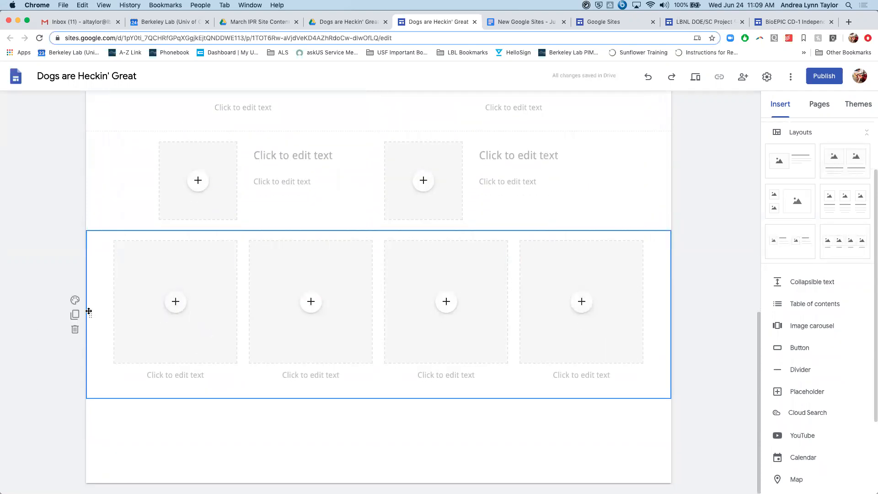
# - Delete the three extra layout sections, keeping only the single image-and-text section
pyautogui.click(73, 330)
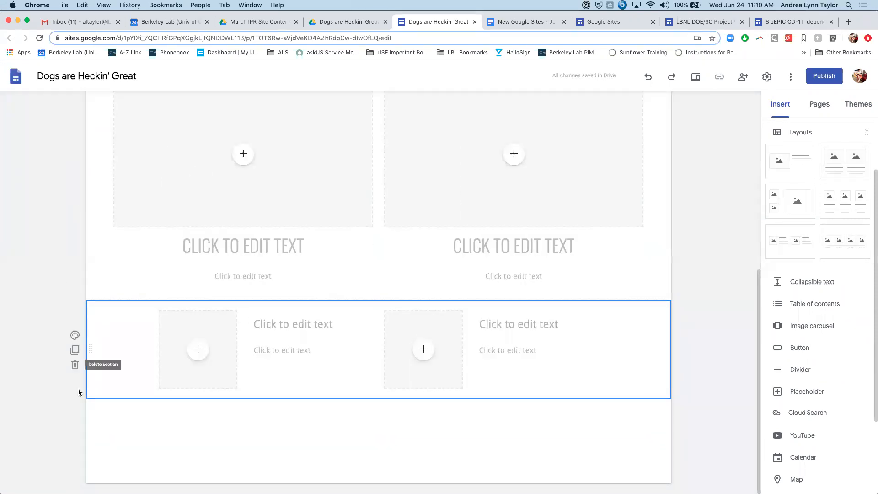
pyautogui.click(75, 365)
pyautogui.click(75, 300)
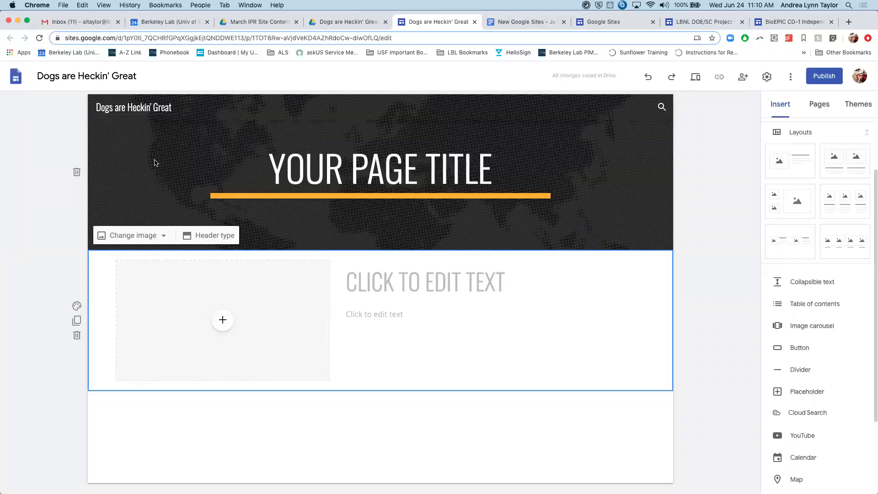
# - Open the brand images settings from the site header to add a logo
pyautogui.moveTo(101, 97)
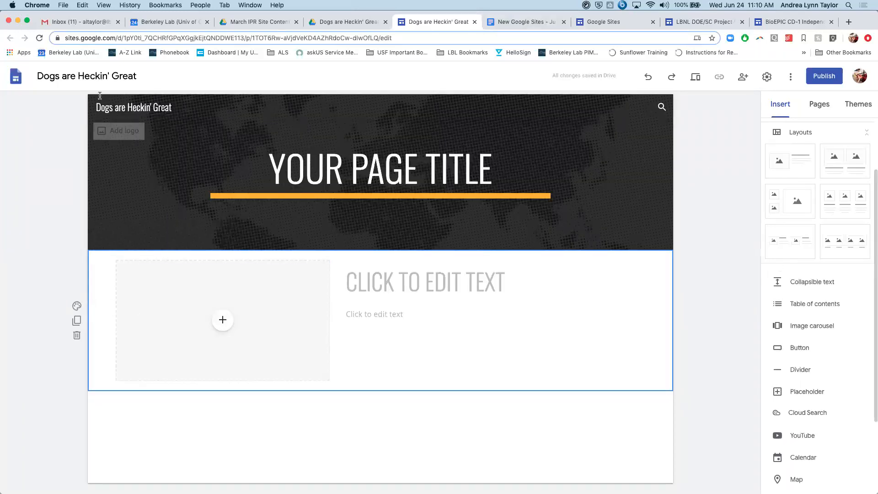
pyautogui.click(117, 133)
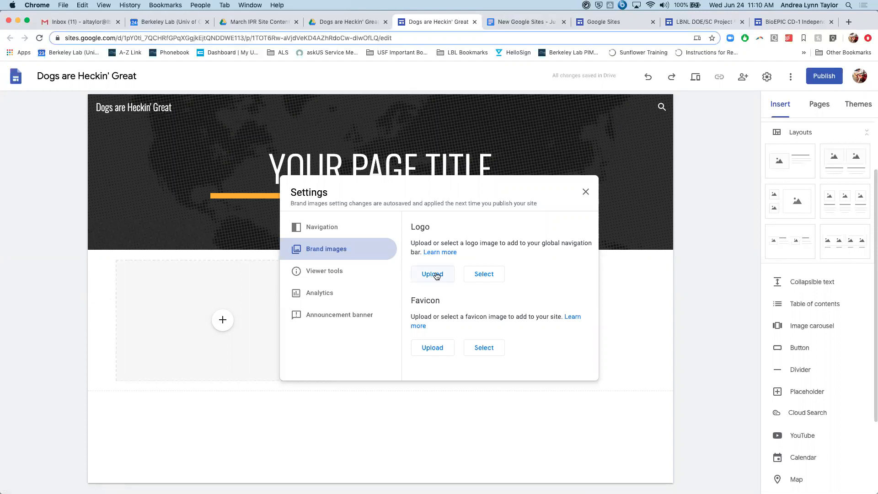
pyautogui.click(482, 277)
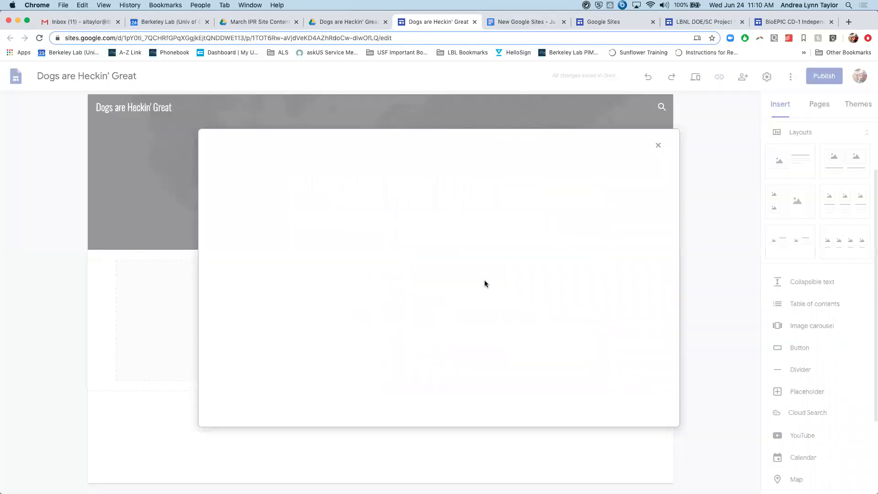
pyautogui.click(662, 147)
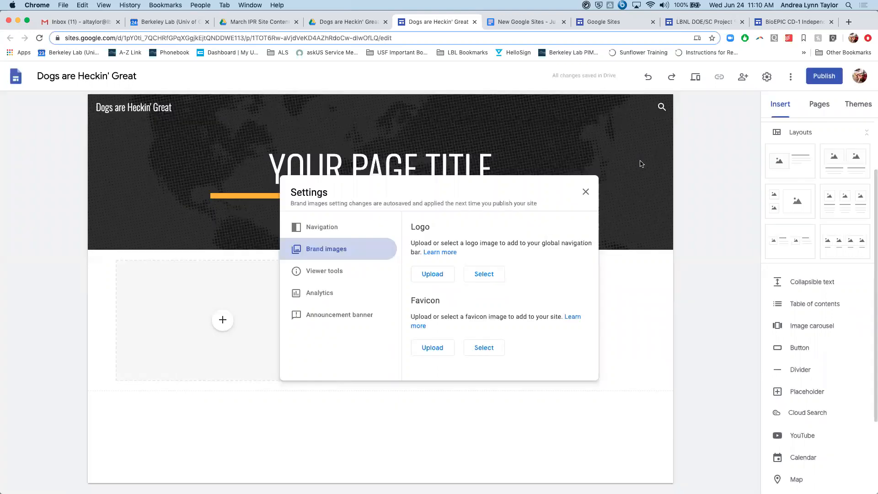
pyautogui.click(430, 281)
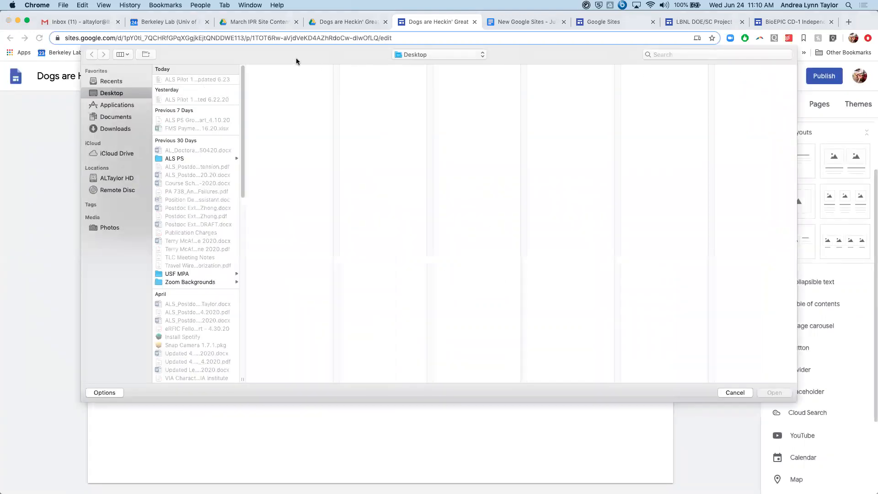
pyautogui.click(734, 393)
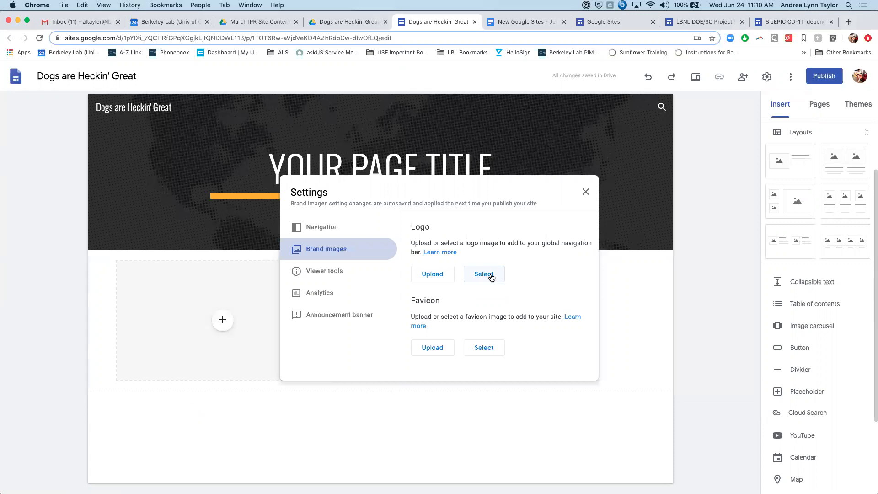
# - Search Google Drive for "paw print" in the image picker for the site logo
pyautogui.click(491, 277)
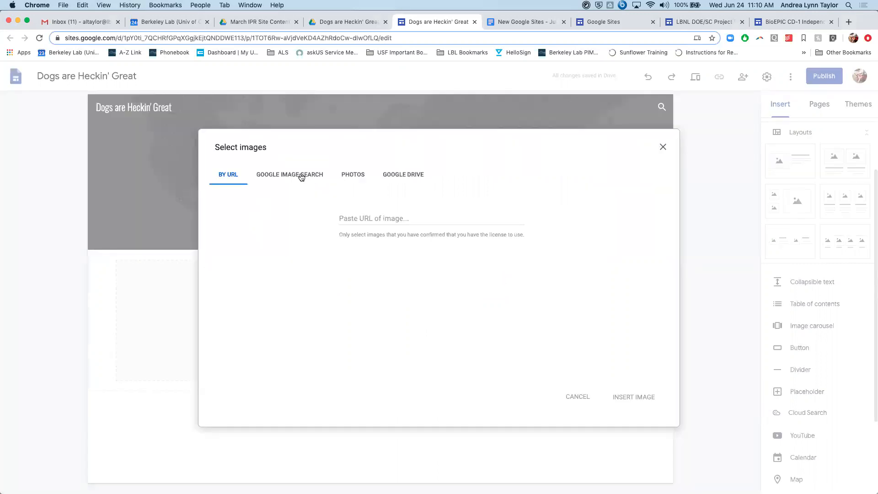
pyautogui.click(411, 176)
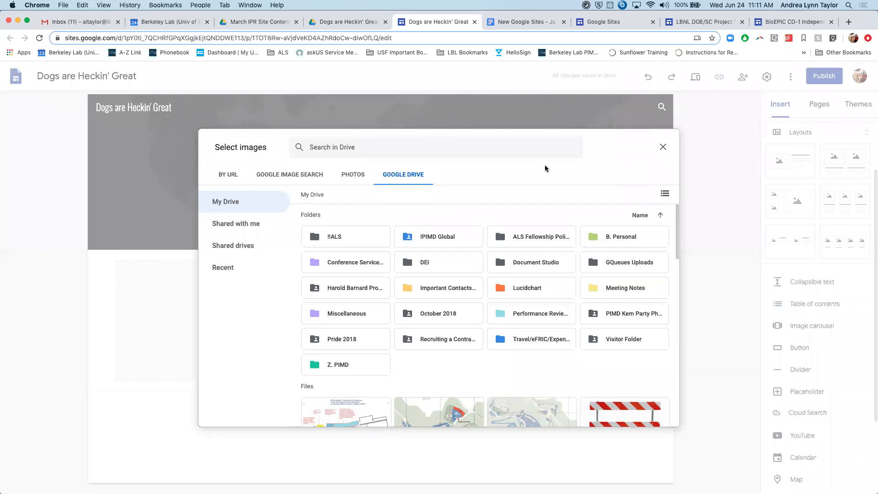
pyautogui.click(427, 148)
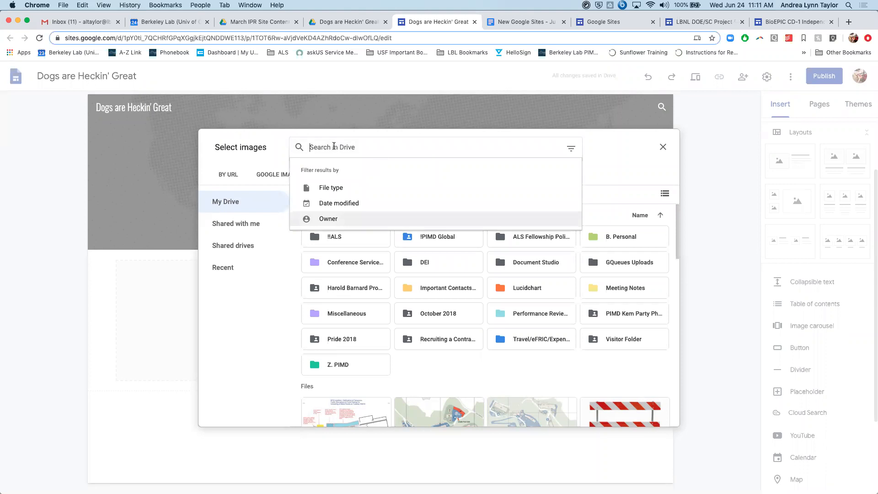
pyautogui.write('paw print')
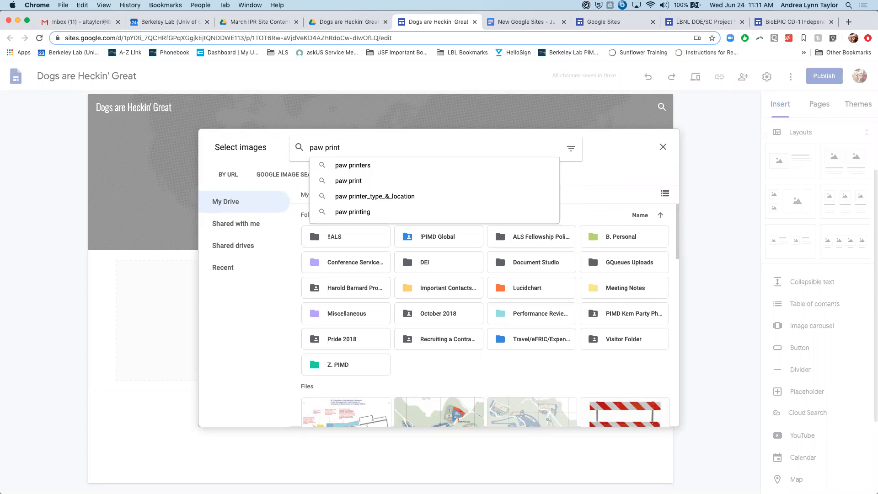
# - Insert Paw Print 2.png from the recent Google Drive files as the site logo and close the settings
pyautogui.click(228, 268)
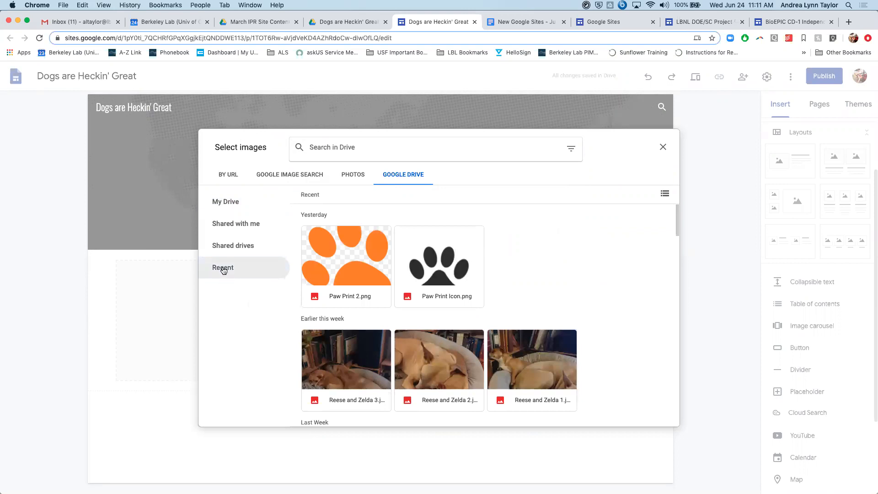
pyautogui.click(341, 256)
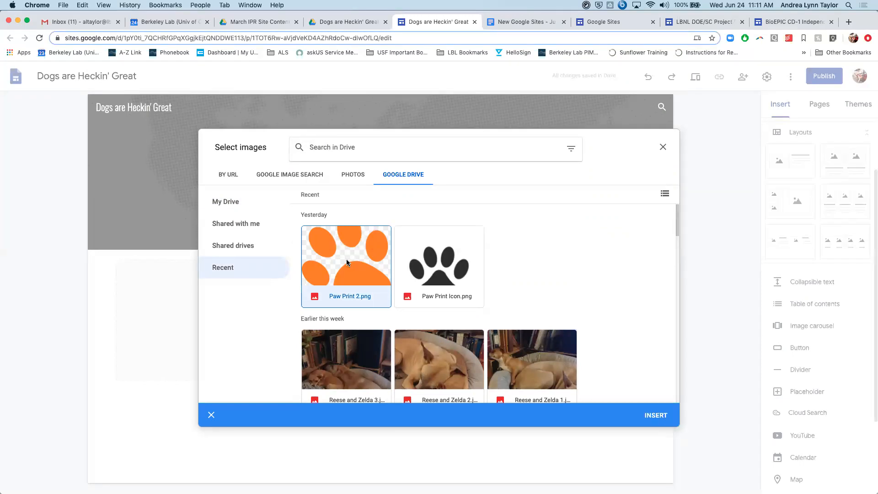
pyautogui.click(658, 415)
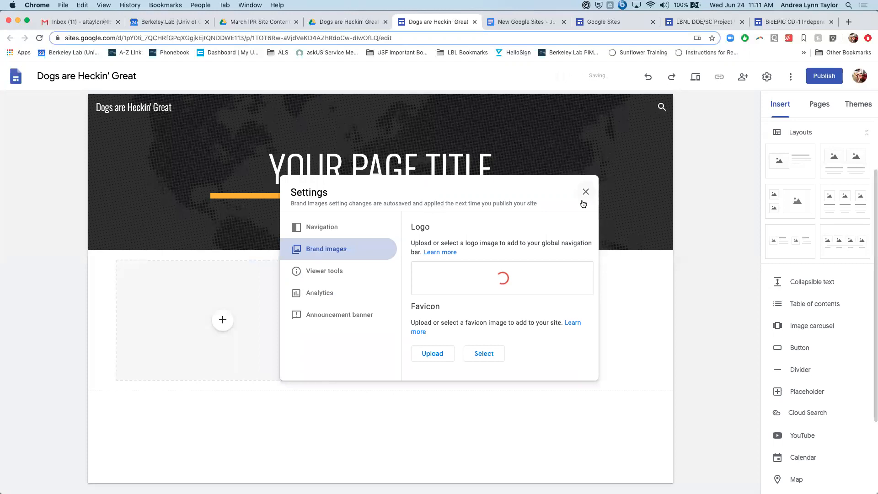
pyautogui.scroll(-3, 411, 333)
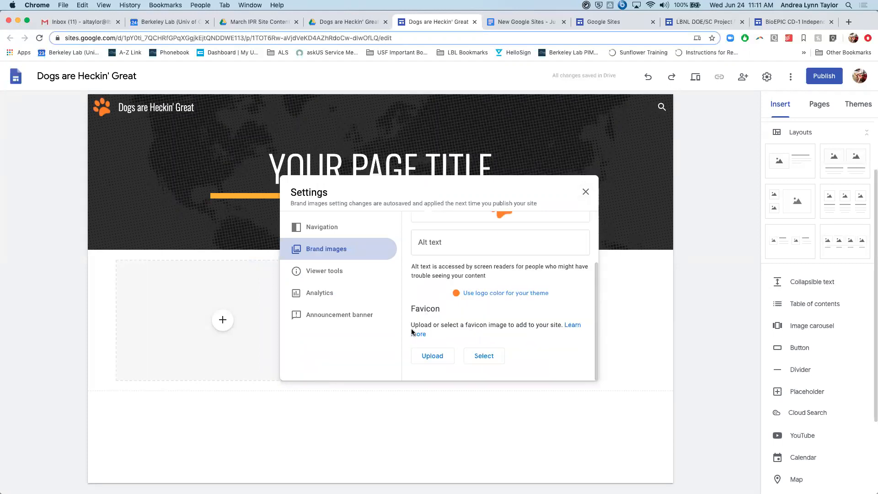
pyautogui.scroll(3, 412, 332)
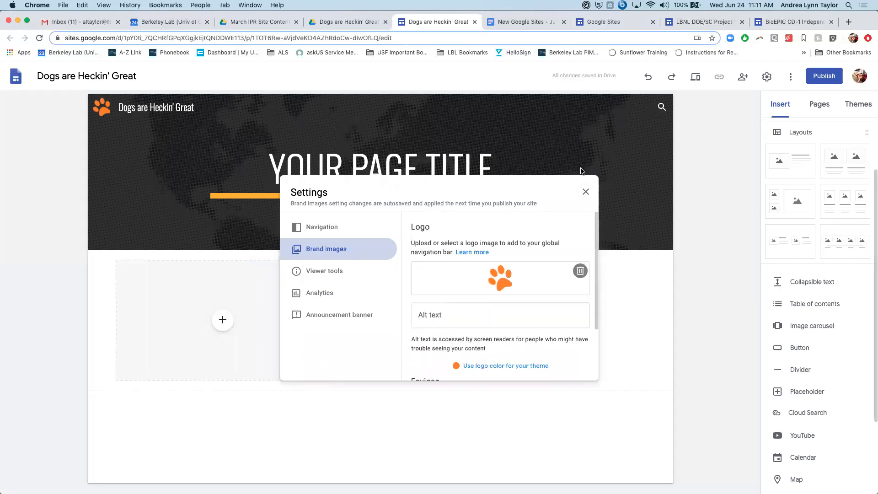
pyautogui.click(585, 191)
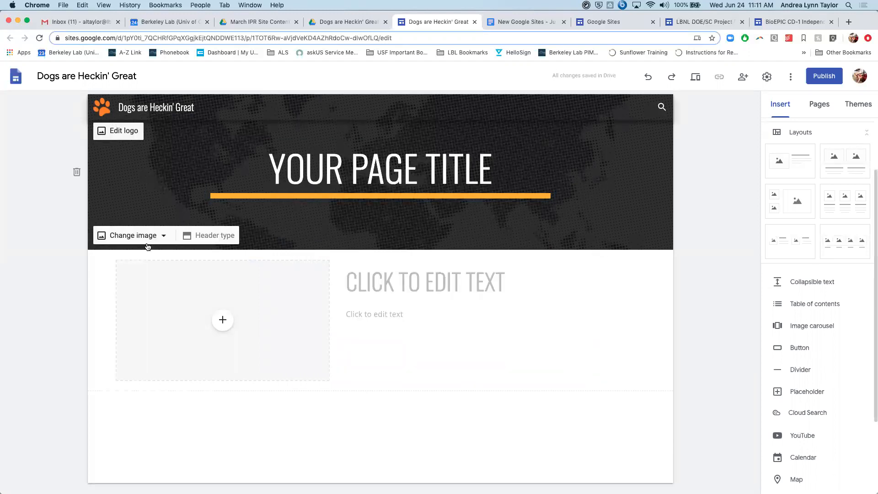
# - Open the image selection for the page header's background and browse the gallery images
pyautogui.click(180, 181)
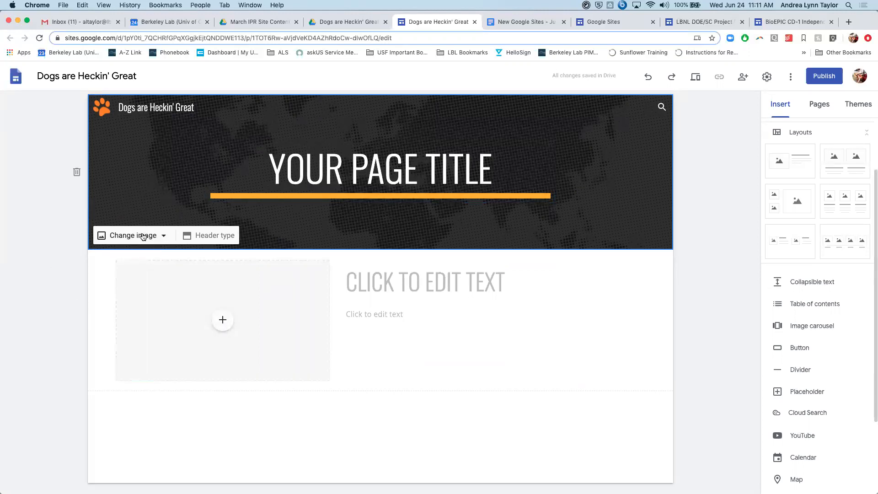
pyautogui.click(165, 237)
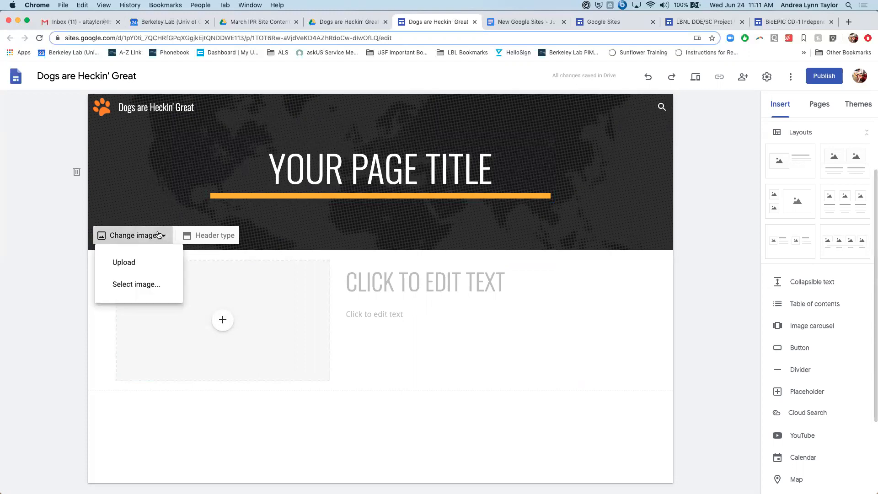
pyautogui.click(140, 234)
pyautogui.click(139, 237)
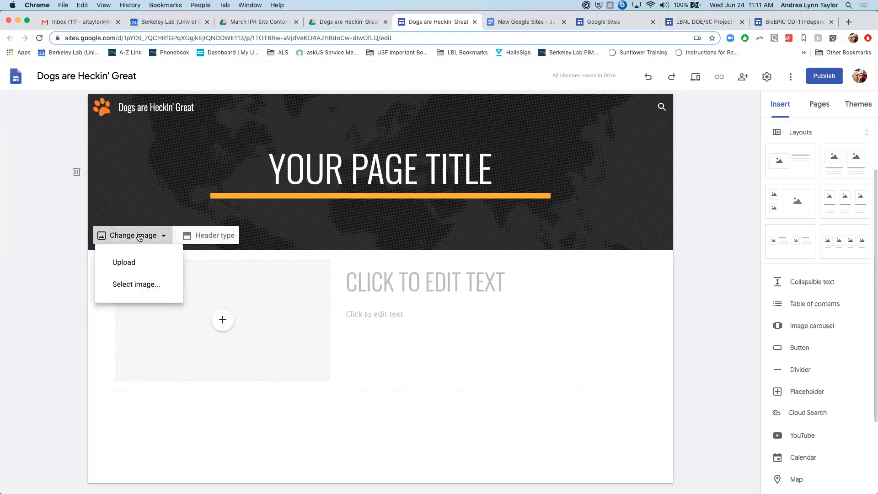
pyautogui.click(136, 284)
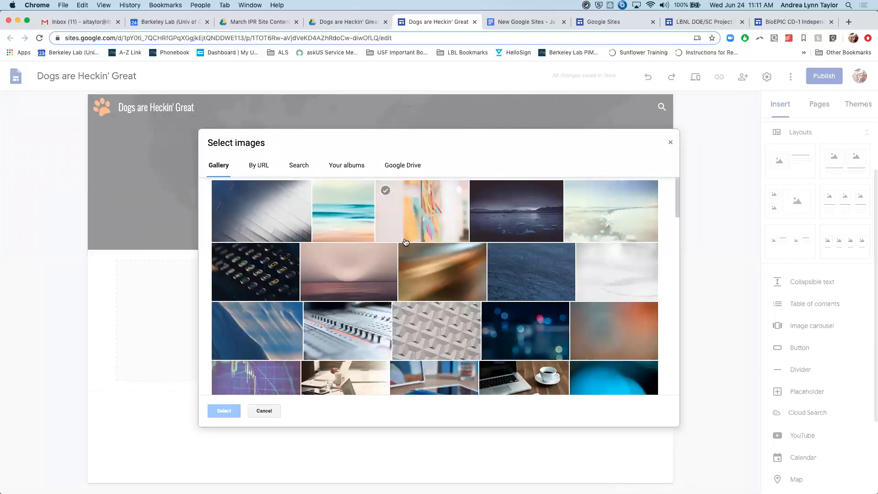
pyautogui.scroll(-4, 405, 242)
pyautogui.scroll(5, 405, 242)
pyautogui.scroll(-10, 405, 242)
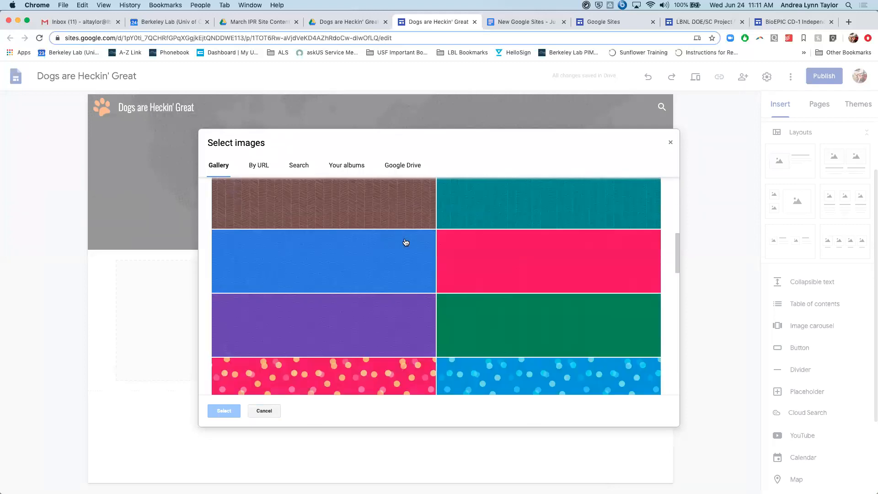
pyautogui.scroll(-10, 405, 243)
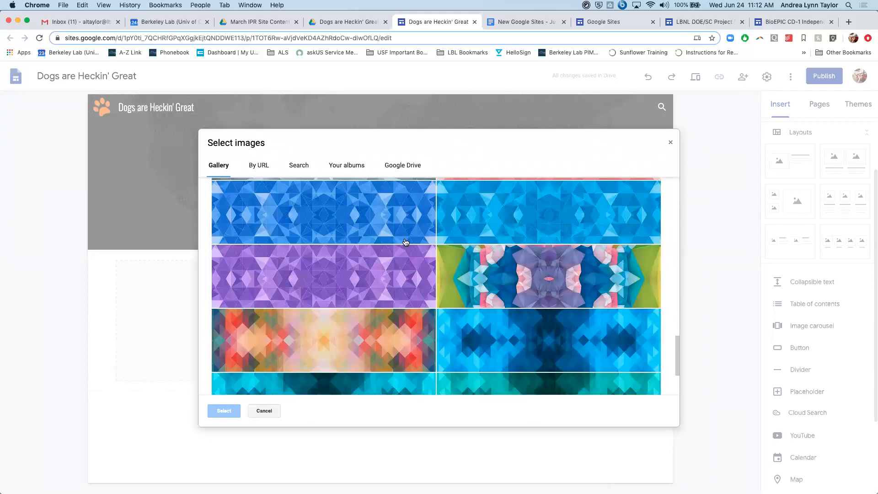
pyautogui.scroll(-5, 405, 243)
pyautogui.scroll(15, 405, 242)
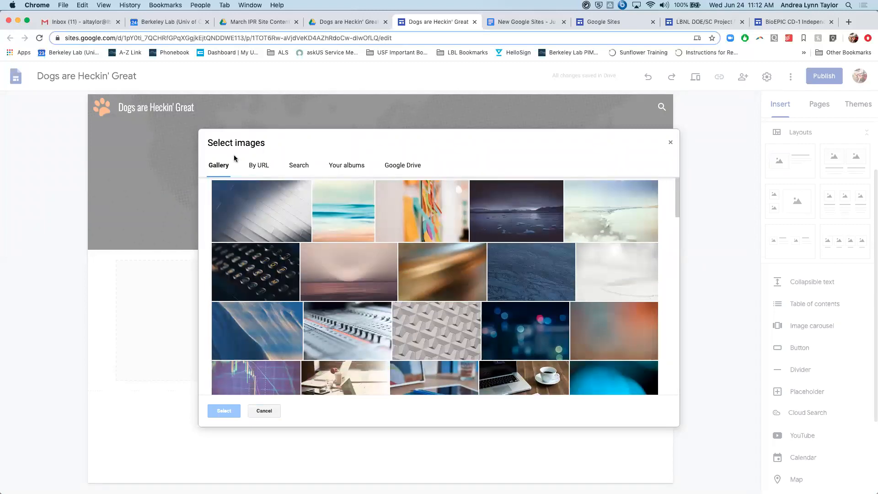
# - Check the URL image source, and run a Google image search for "great dogs" for the header background
pyautogui.click(256, 166)
pyautogui.click(299, 166)
pyautogui.click(256, 166)
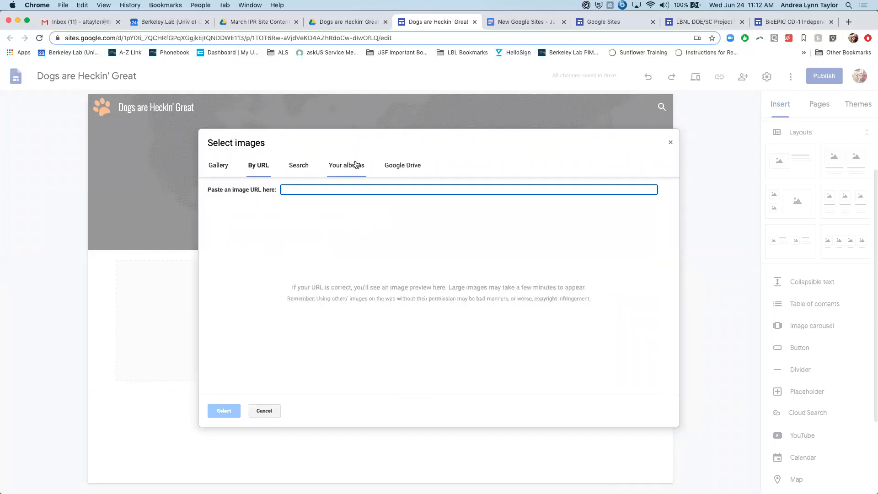
pyautogui.click(306, 167)
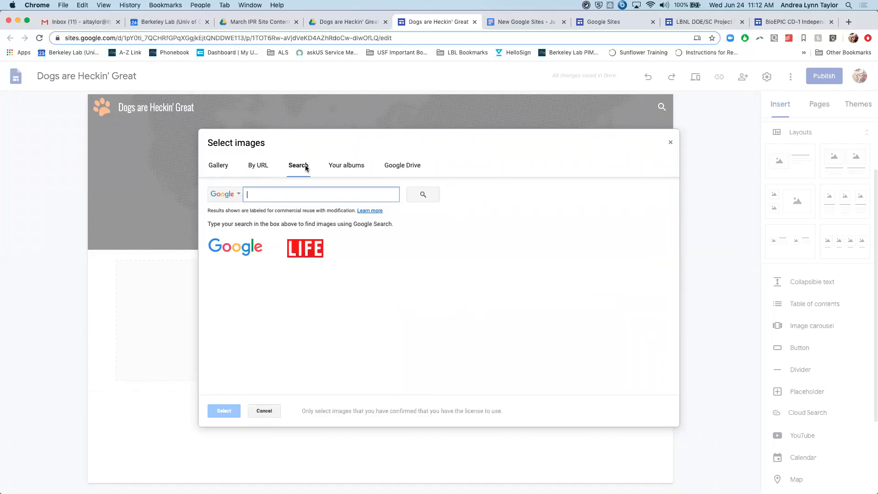
pyautogui.click(255, 167)
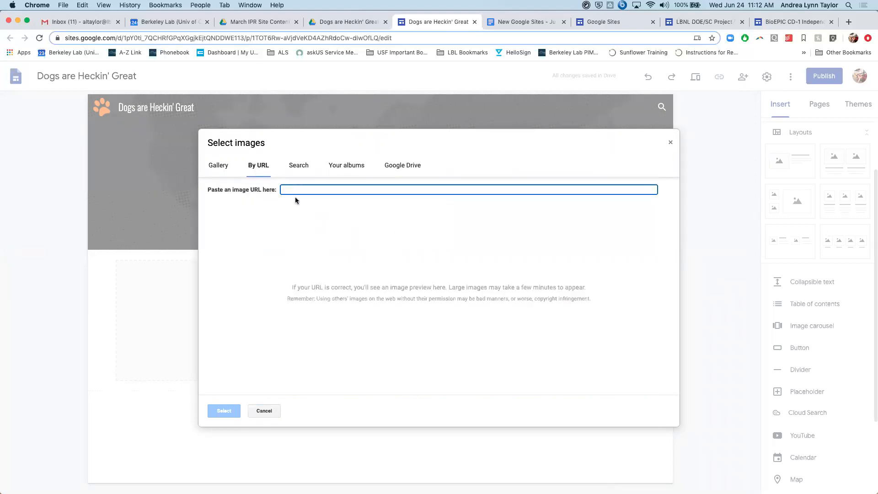
pyautogui.click(299, 170)
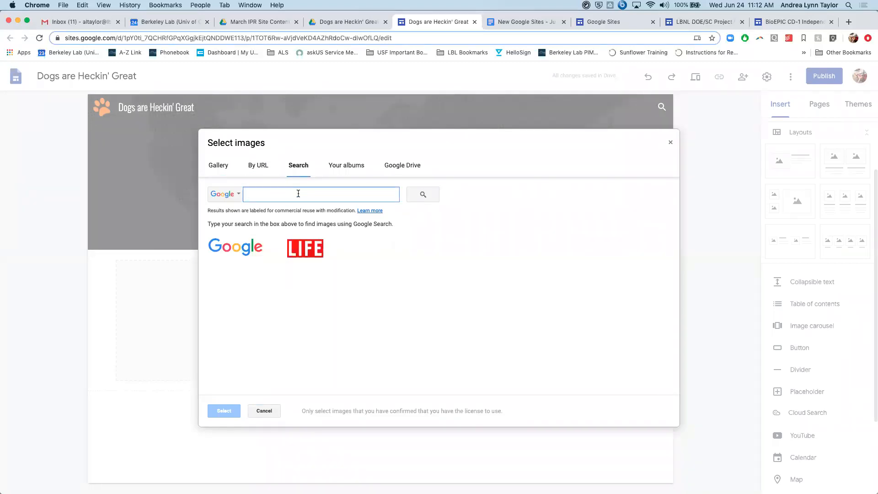
pyautogui.write('great dogs')
pyautogui.press('Return')
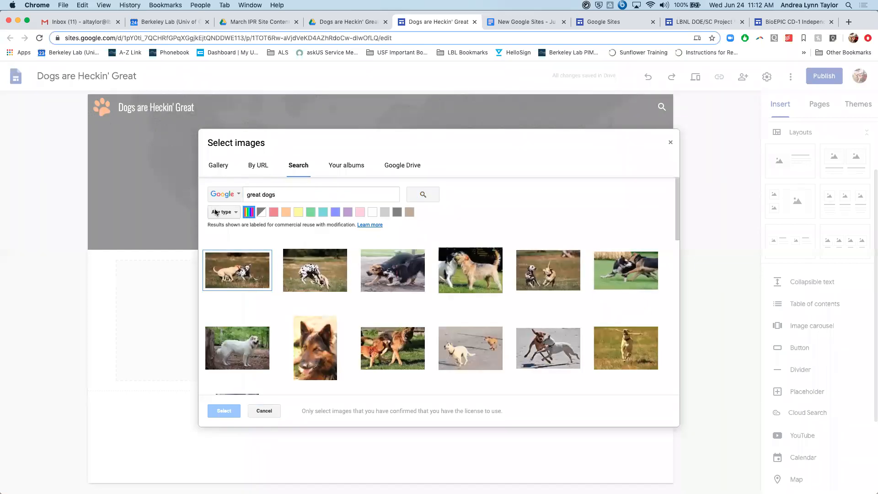
# - Try the green, yellow, red and black color filters on the dog image results
pyautogui.click(311, 211)
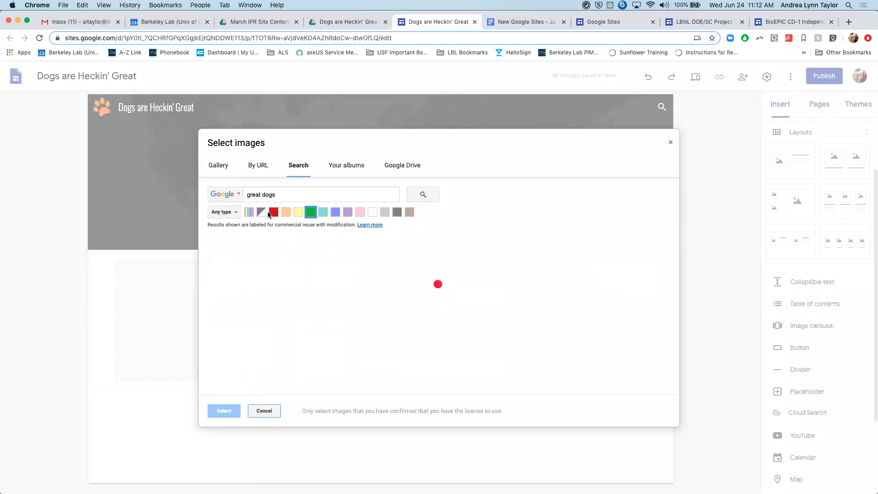
pyautogui.click(297, 213)
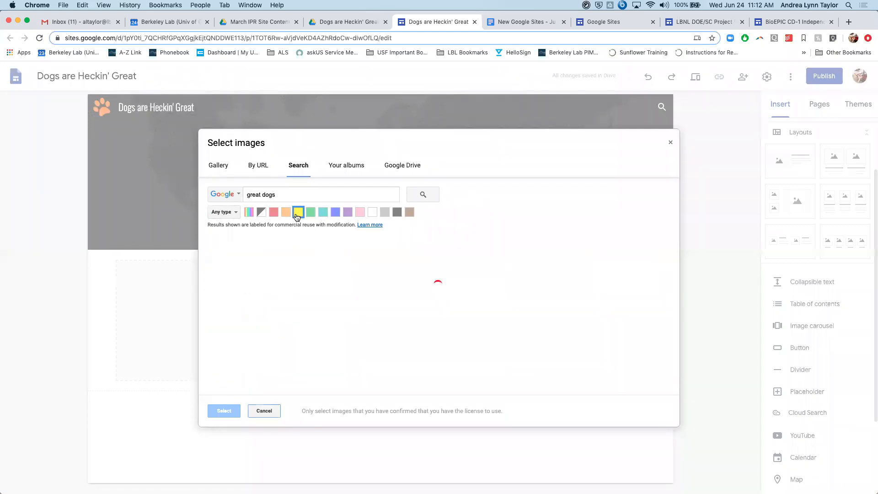
pyautogui.click(274, 212)
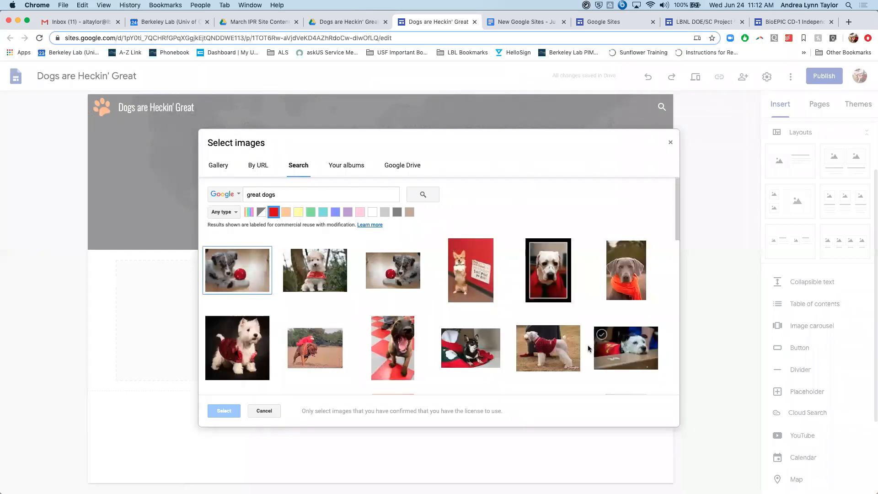
pyautogui.click(396, 213)
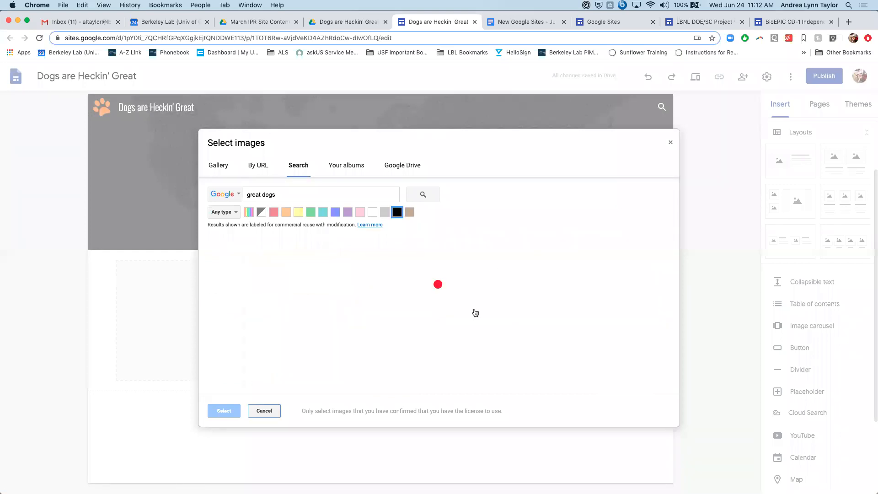
# - Filter the dog images by orange and use the photo of a brown dog before a stone wall as the header background
pyautogui.click(286, 211)
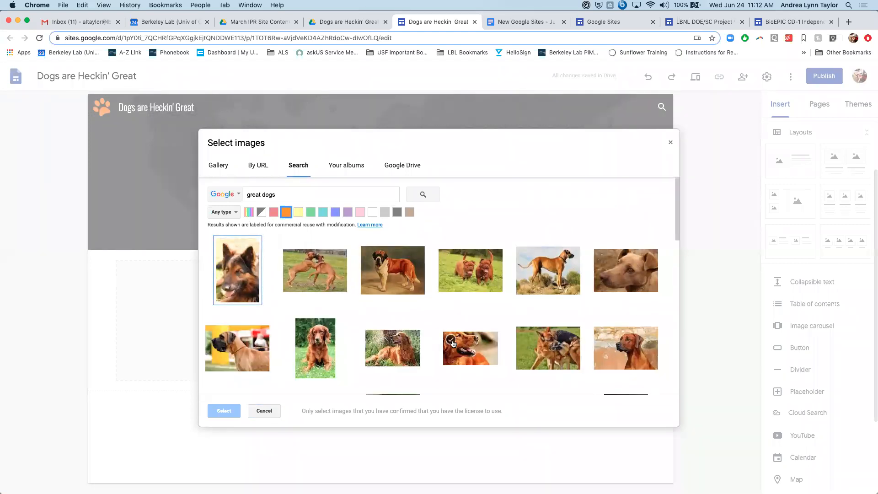
pyautogui.scroll(-1, 451, 342)
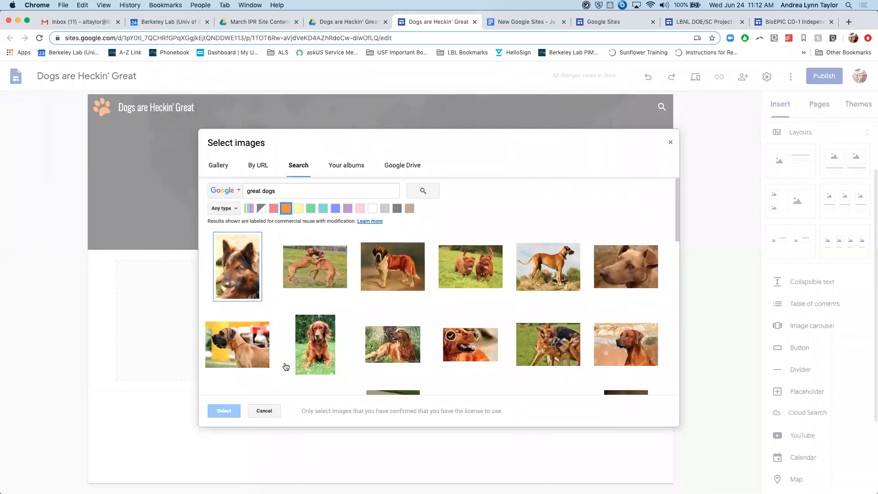
pyautogui.click(639, 339)
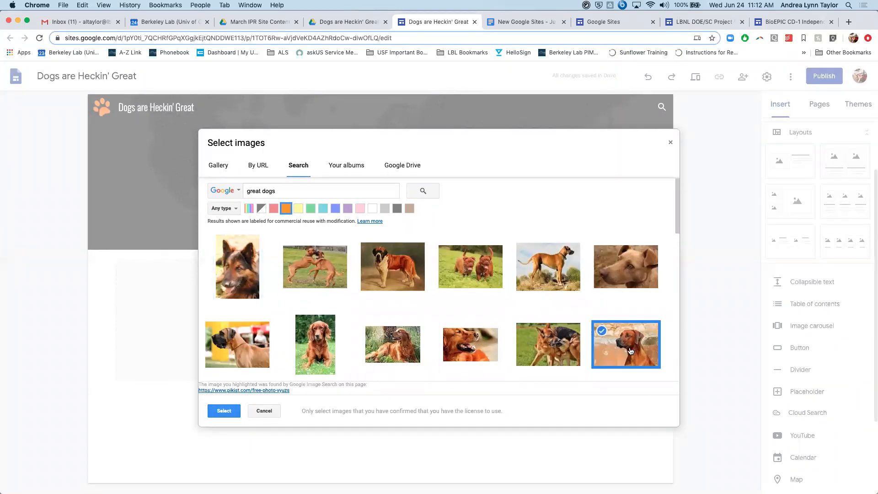
pyautogui.scroll(-3, 630, 350)
pyautogui.click(224, 410)
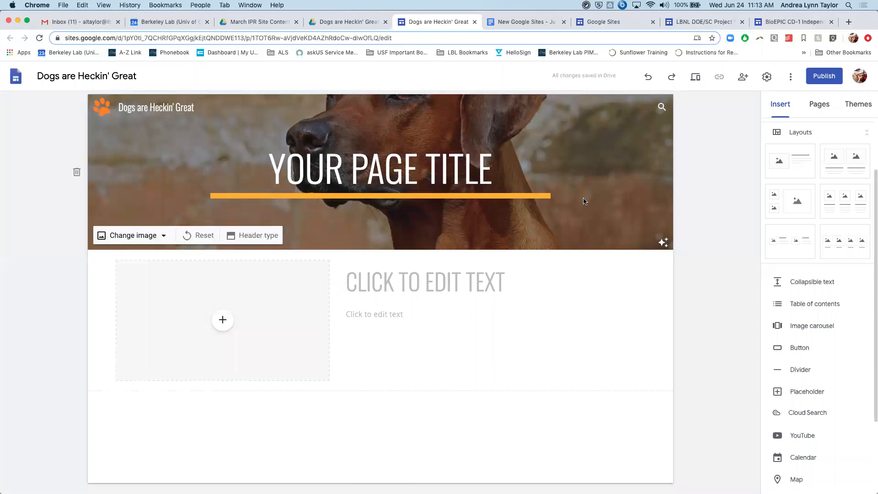
# - Turn the header image's readability adjustment off and back on to compare both looks
pyautogui.click(662, 243)
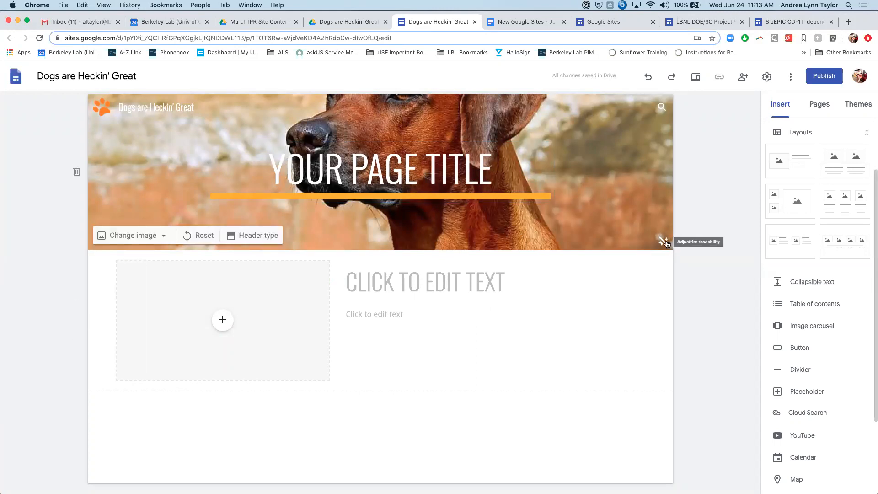
pyautogui.click(663, 245)
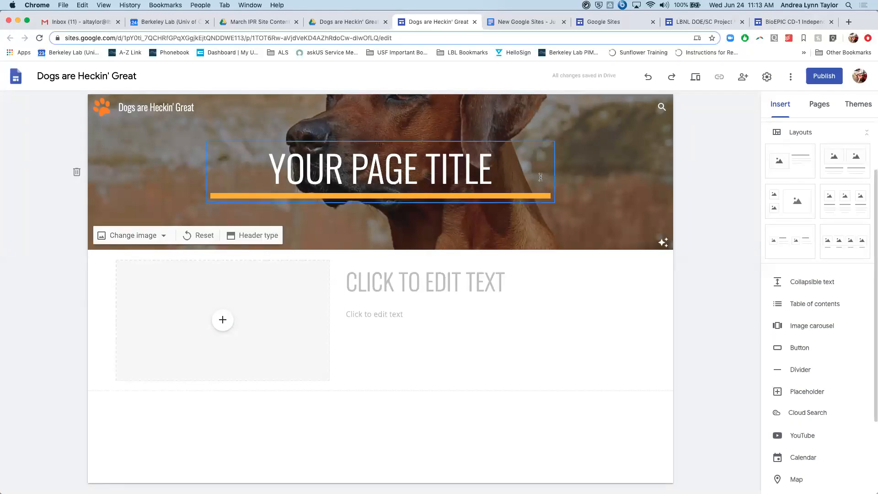
# - Replace the placeholder page title in the header with "DOGS ARE THE BEST"
pyautogui.tripleClick(432, 158)
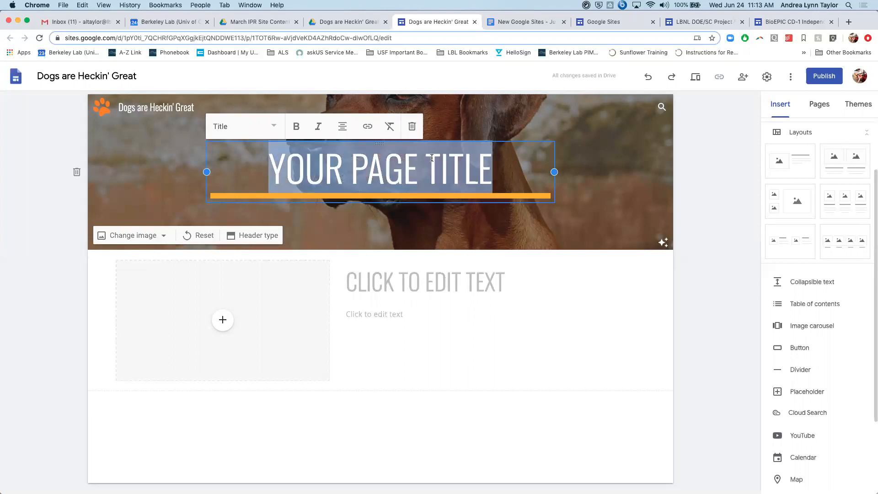
pyautogui.write('DOGS ARE THE BEST')
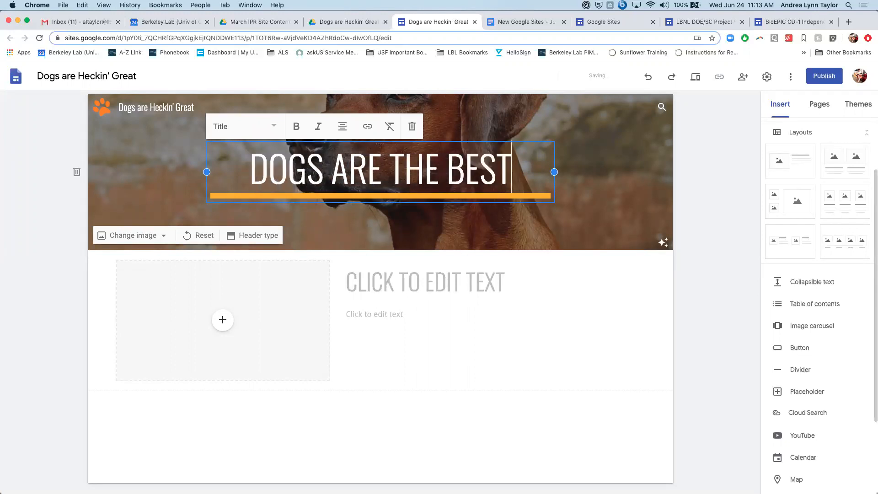
pyautogui.click(655, 168)
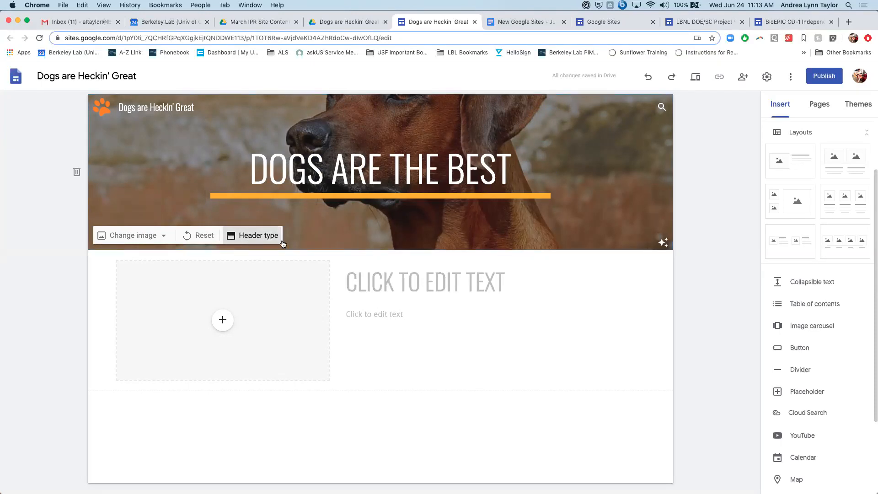
# - Try the Cover, Large banner, Banner and Title only header types on the page header
pyautogui.click(256, 234)
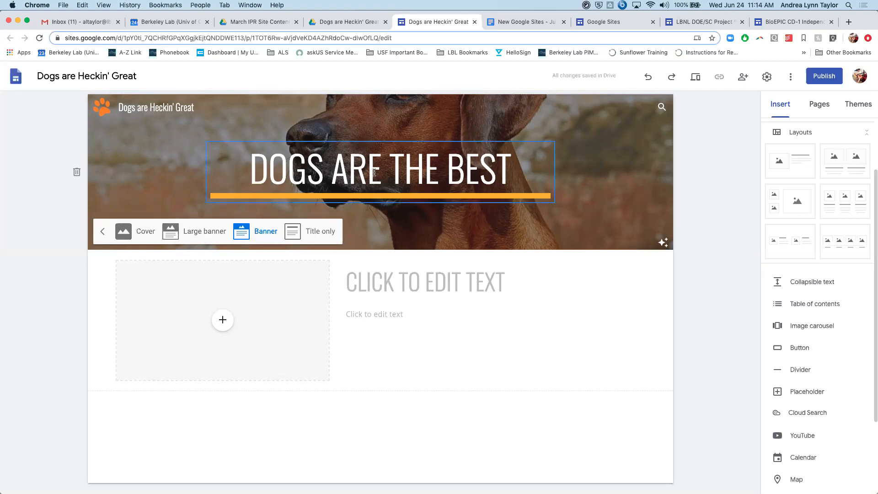
pyautogui.click(129, 231)
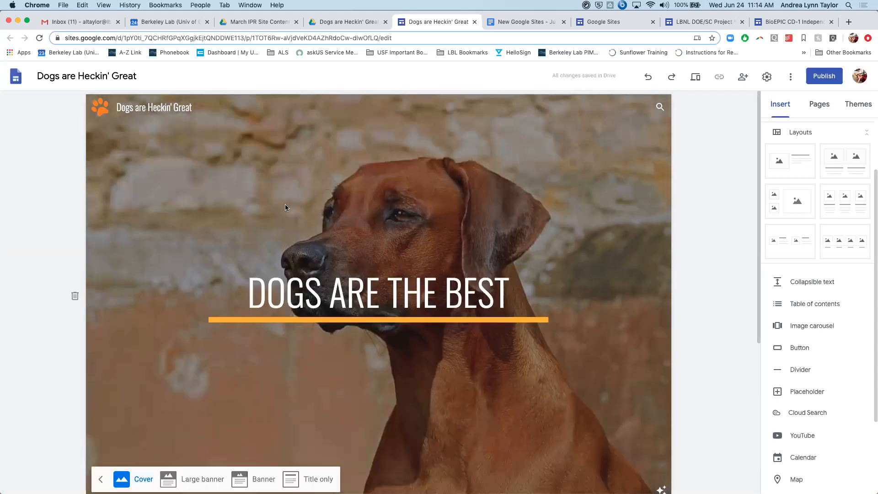
pyautogui.scroll(-4, 284, 208)
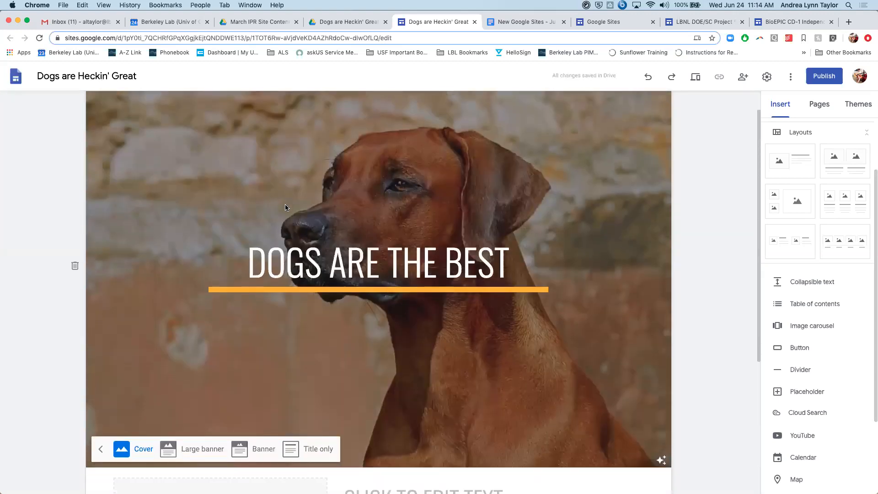
pyautogui.scroll(-3, 285, 207)
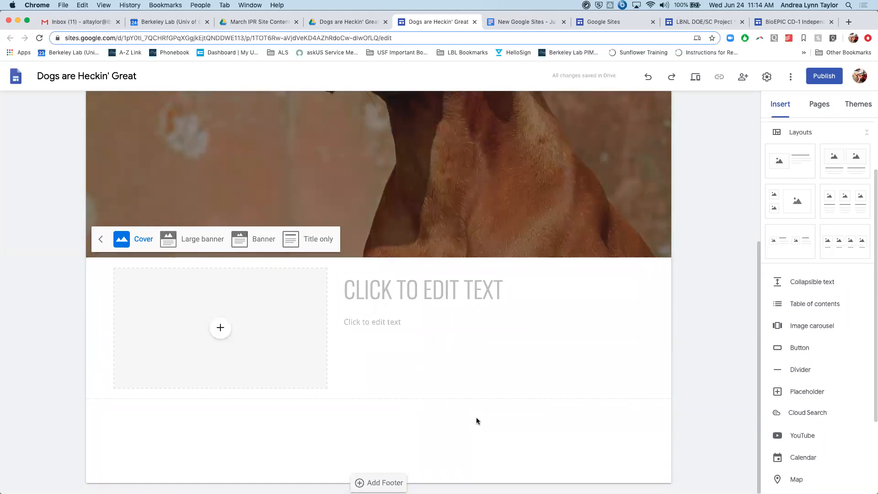
pyautogui.click(167, 238)
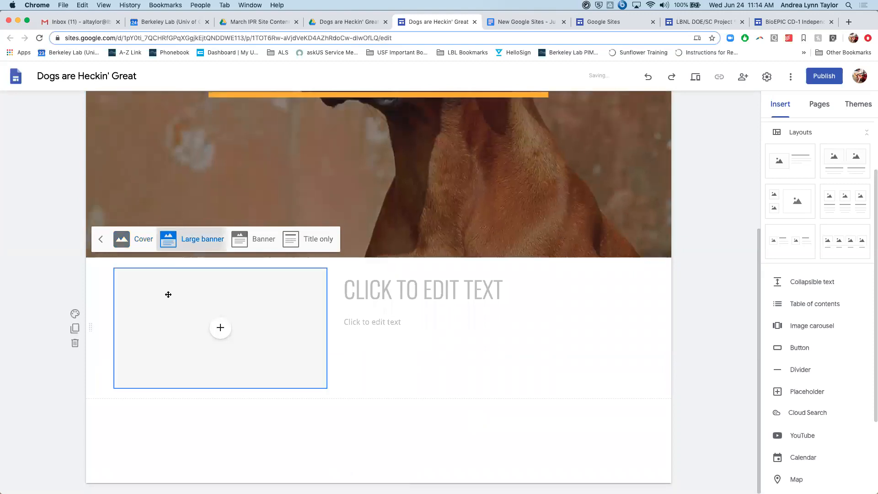
pyautogui.click(256, 238)
pyautogui.click(338, 233)
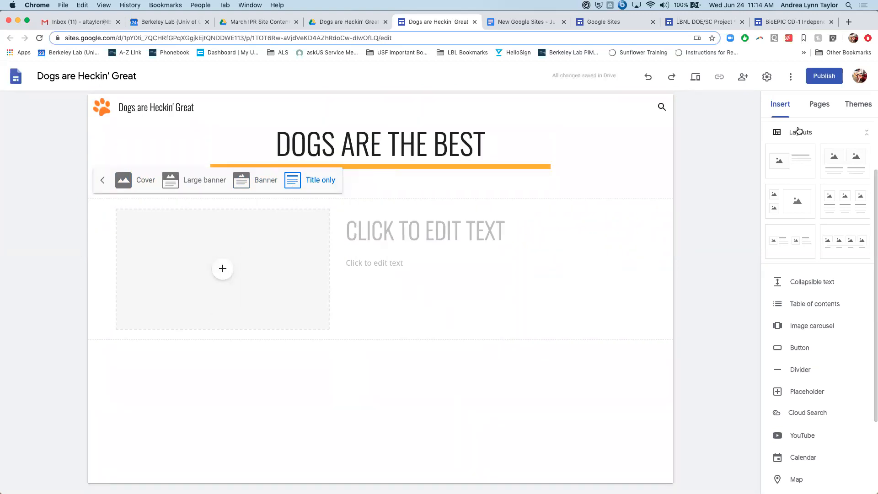
# - Set the header type to Cover, check how the header fills the page, and leave the header type options
pyautogui.click(123, 186)
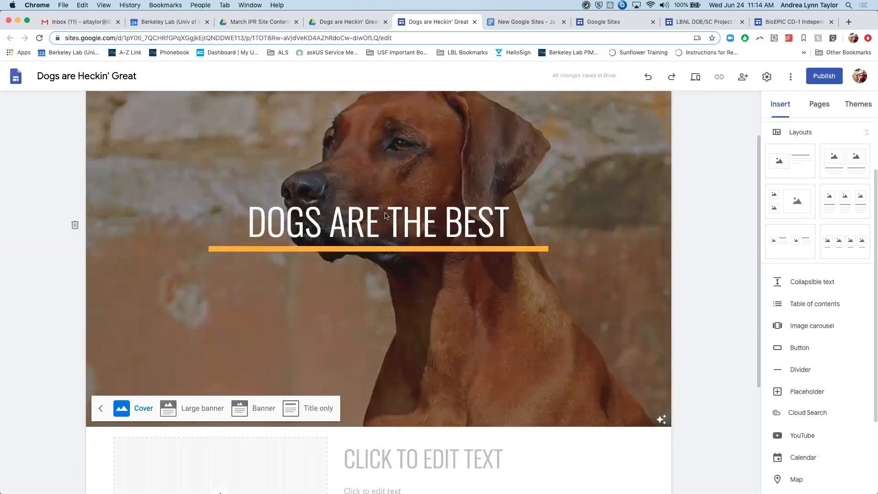
pyautogui.scroll(2, 386, 215)
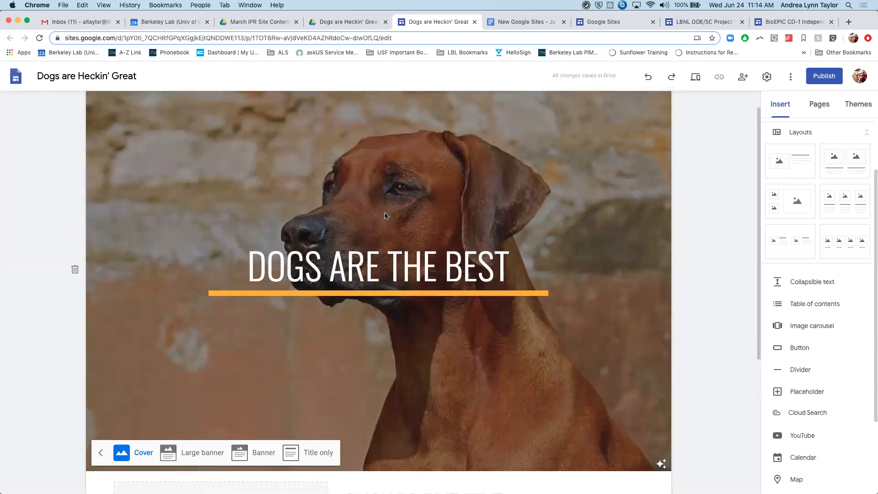
pyautogui.scroll(-3, 507, 264)
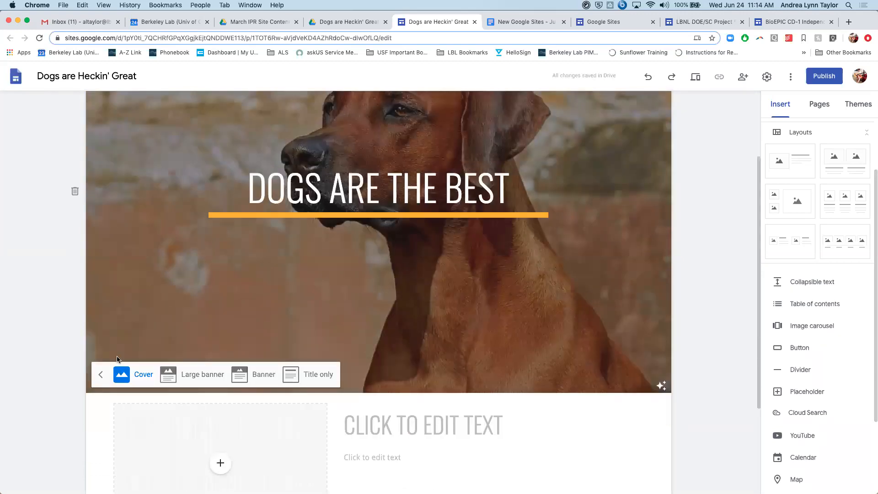
pyautogui.click(100, 374)
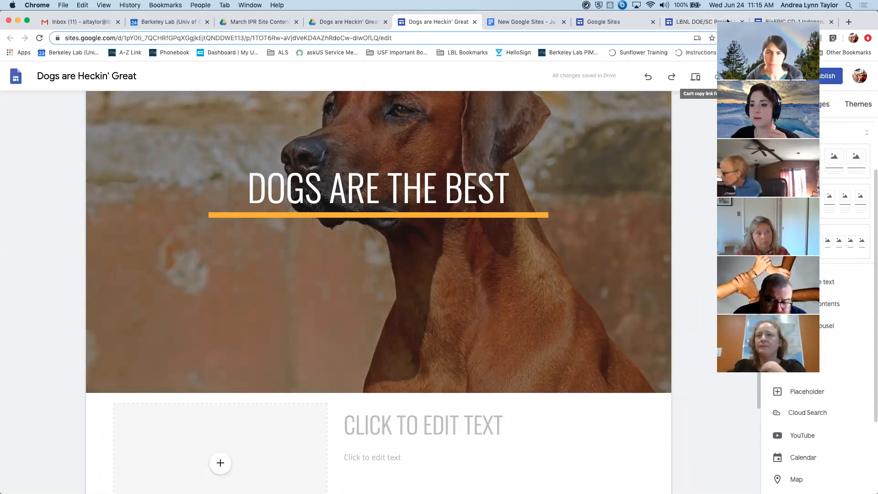
# - Check the choices for changing the header image and close them without picking one
pyautogui.scroll(-1, 711, 369)
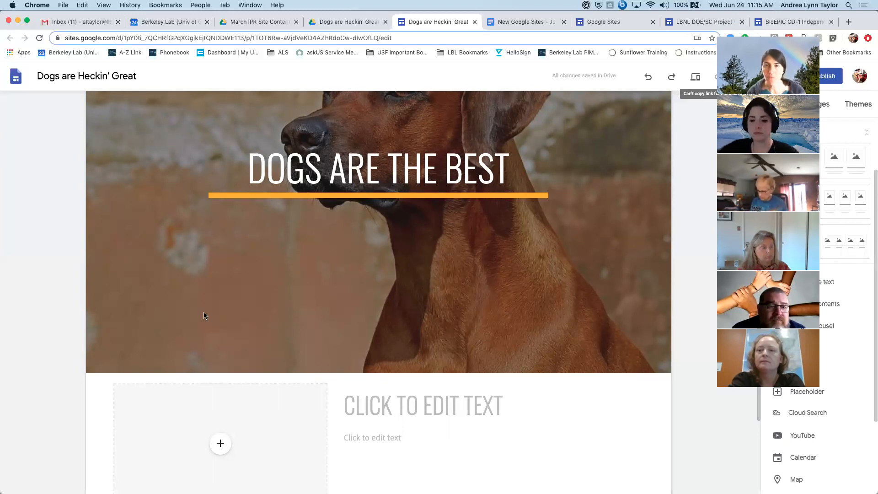
pyautogui.moveTo(204, 320)
pyautogui.click(132, 359)
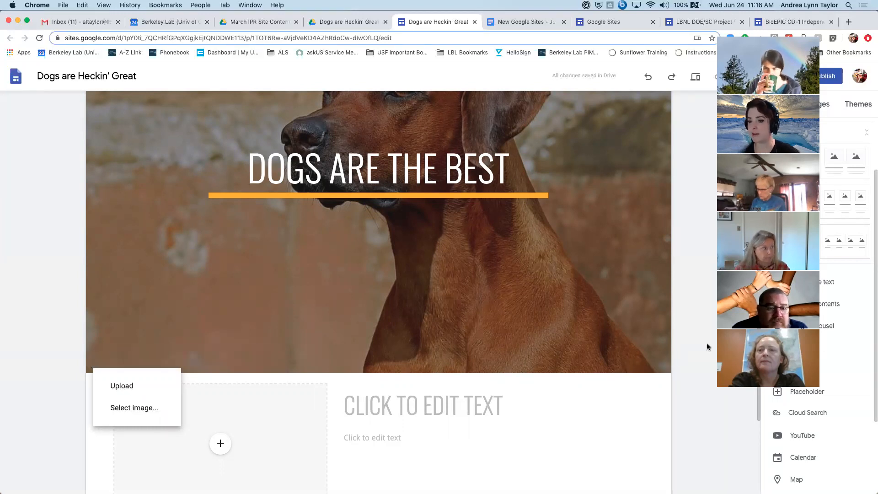
pyautogui.scroll(3, 705, 347)
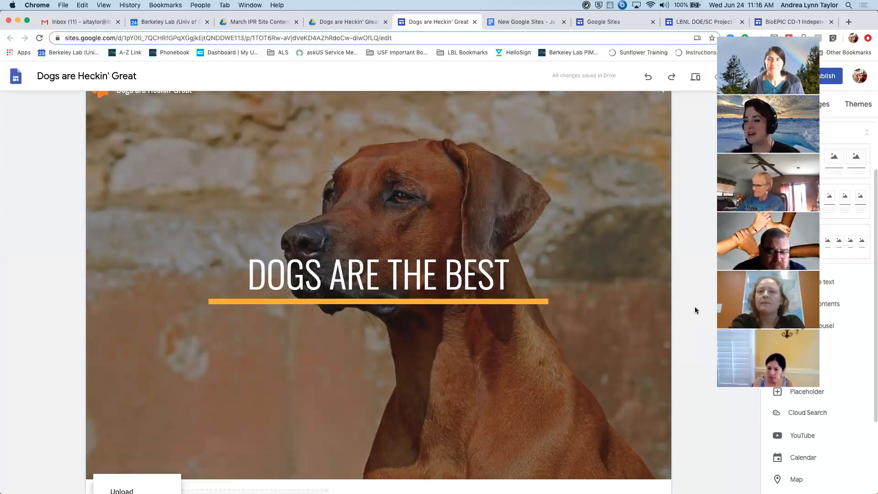
pyautogui.scroll(-4, 695, 309)
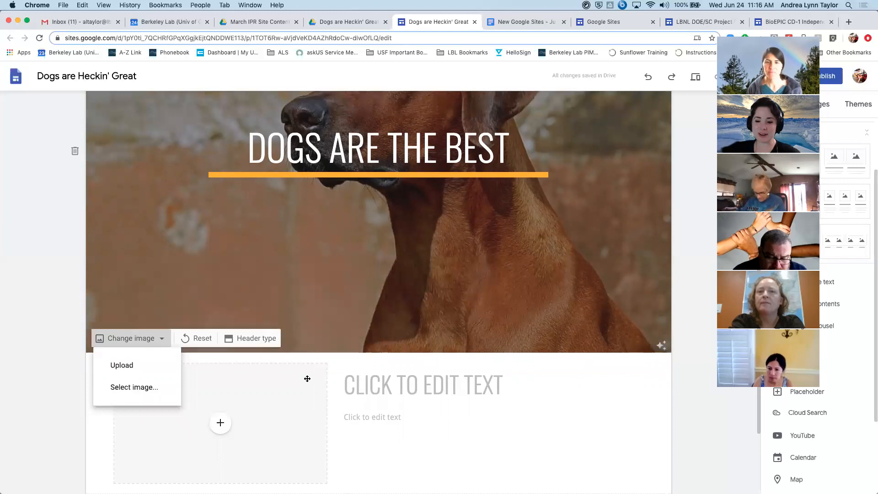
pyautogui.click(703, 310)
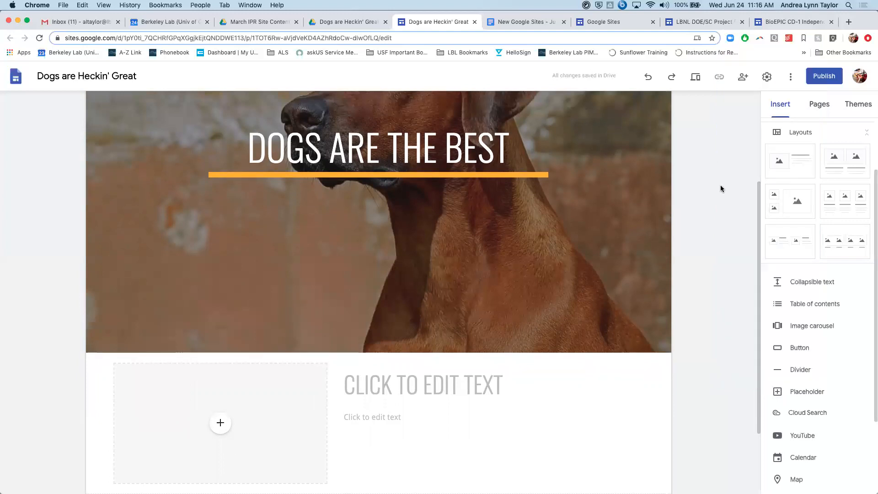
# - Look through the content elements that can be inserted on the page, from collapsible text to charts
pyautogui.scroll(-3, 720, 185)
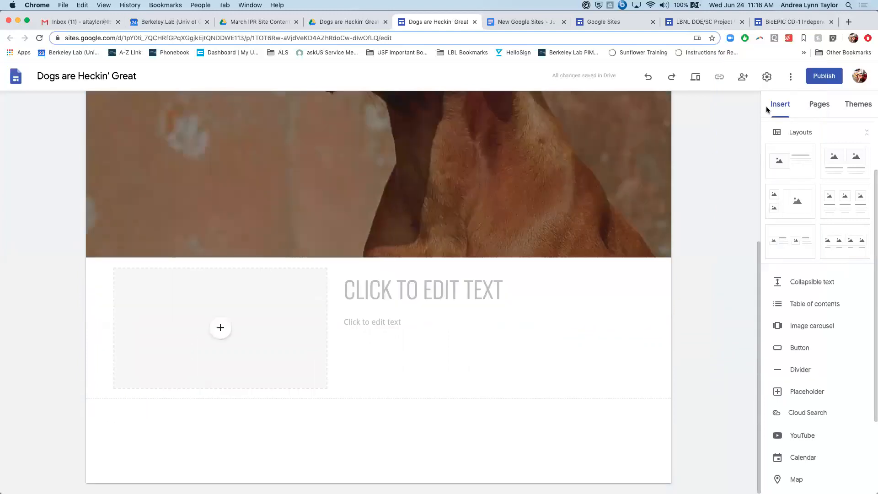
pyautogui.scroll(-2, 796, 281)
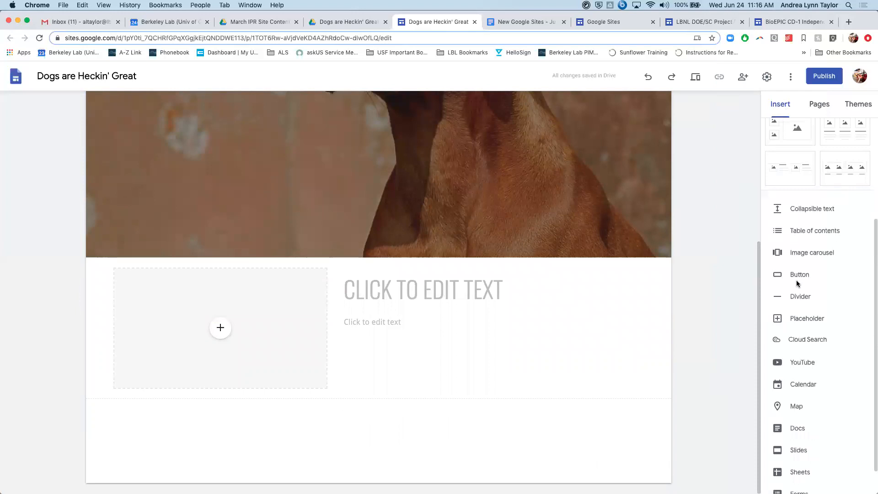
pyautogui.scroll(-1, 766, 355)
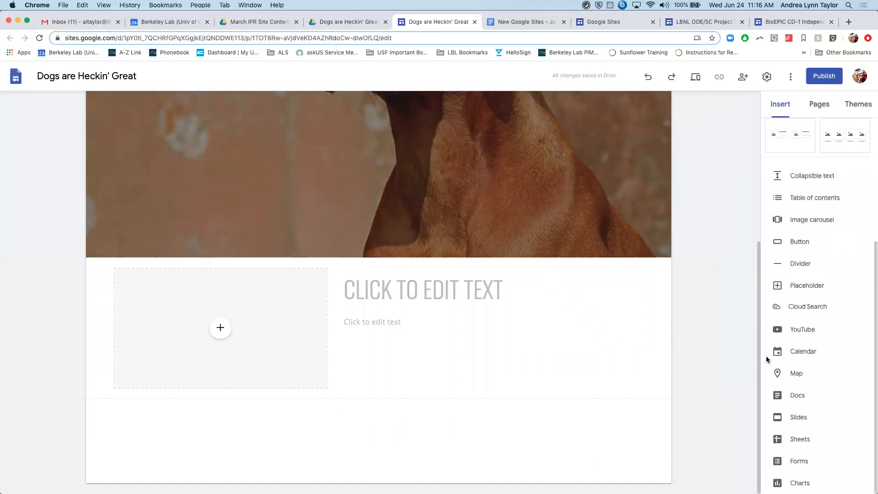
pyautogui.scroll(4, 766, 356)
pyautogui.scroll(-3, 806, 302)
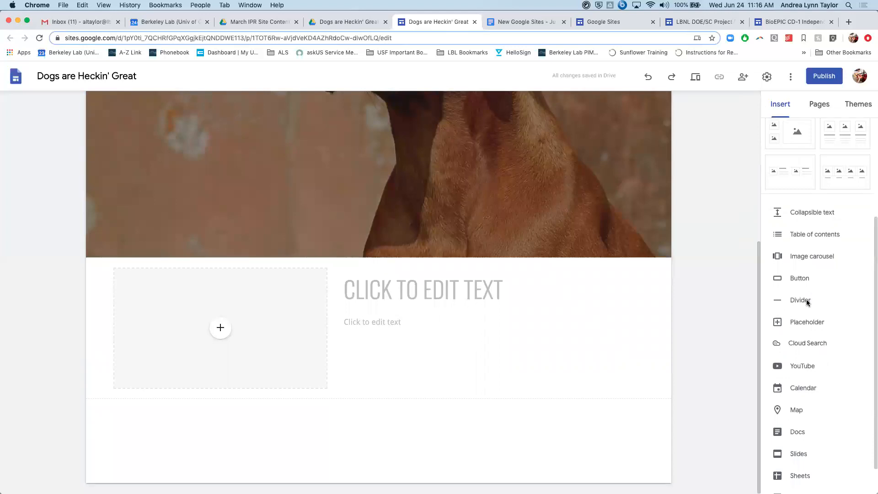
pyautogui.scroll(-1, 807, 303)
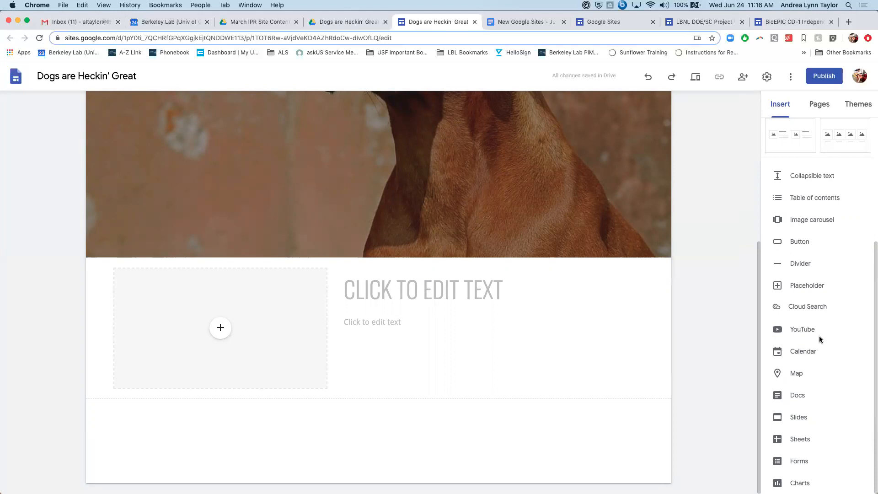
pyautogui.scroll(4, 819, 338)
pyautogui.scroll(1, 819, 338)
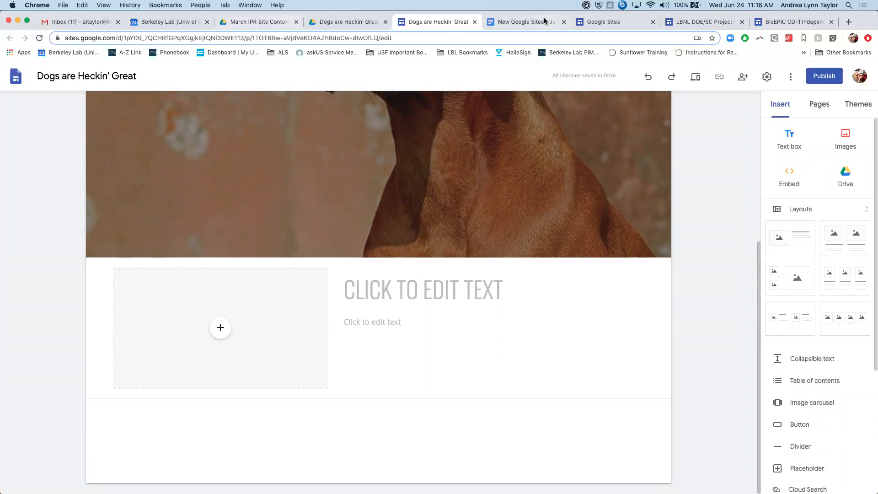
# - Switch to the "New Google Sites - June 24 Training" document and read through its sections from Getting Started to Integrations & Permissions
pyautogui.click(526, 22)
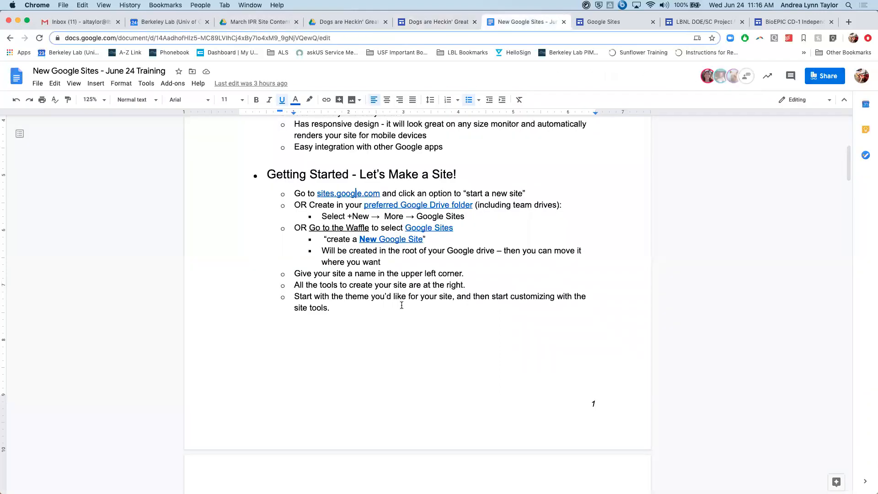
pyautogui.scroll(-10, 401, 305)
pyautogui.scroll(5, 402, 306)
pyautogui.scroll(-10, 402, 305)
pyautogui.scroll(-8, 401, 305)
pyautogui.scroll(2, 402, 304)
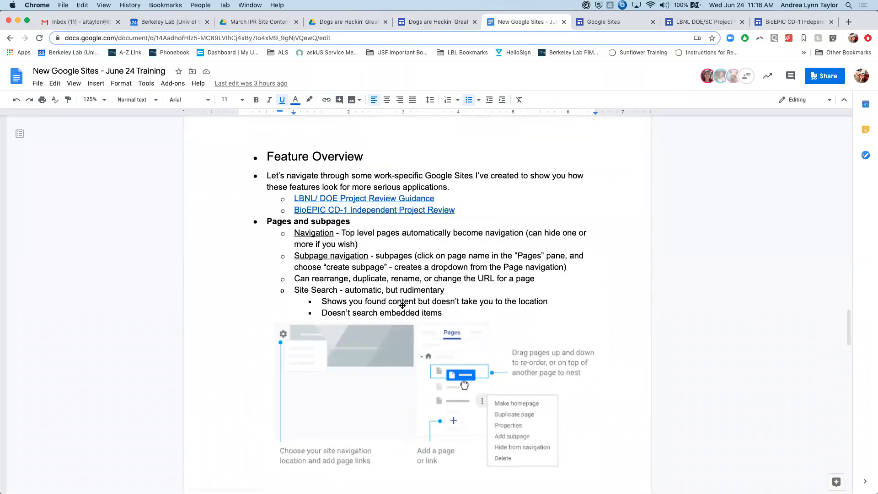
pyautogui.scroll(-10, 403, 305)
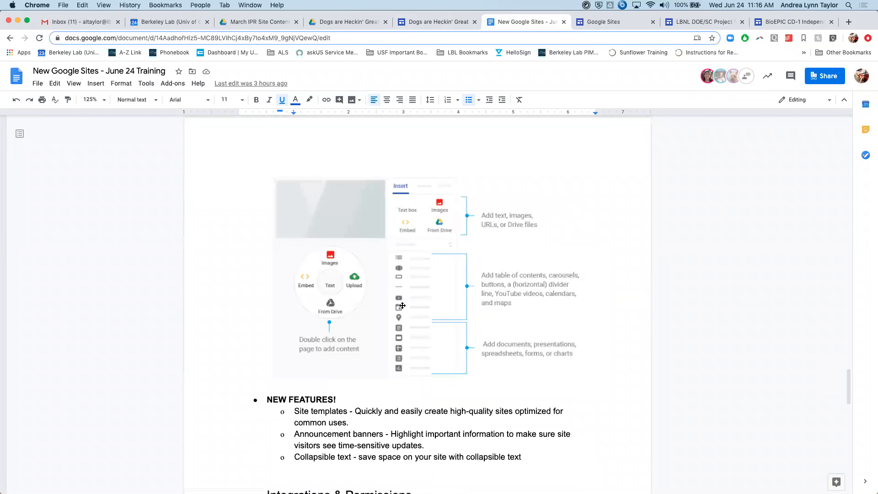
pyautogui.scroll(-2, 403, 305)
pyautogui.scroll(3, 402, 306)
pyautogui.scroll(-7, 402, 305)
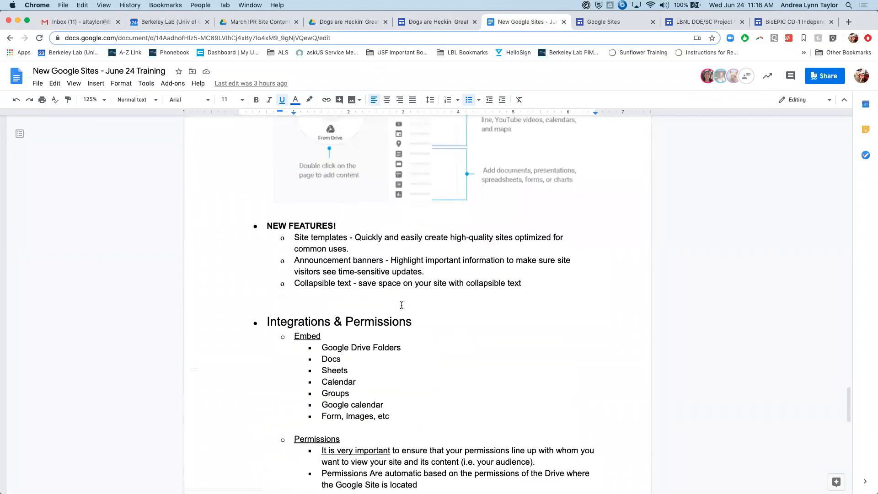
# - Highlight the list of embeddable items under Integrations & Permissions and go back to the beginning of the training document
pyautogui.scroll(-1, 401, 305)
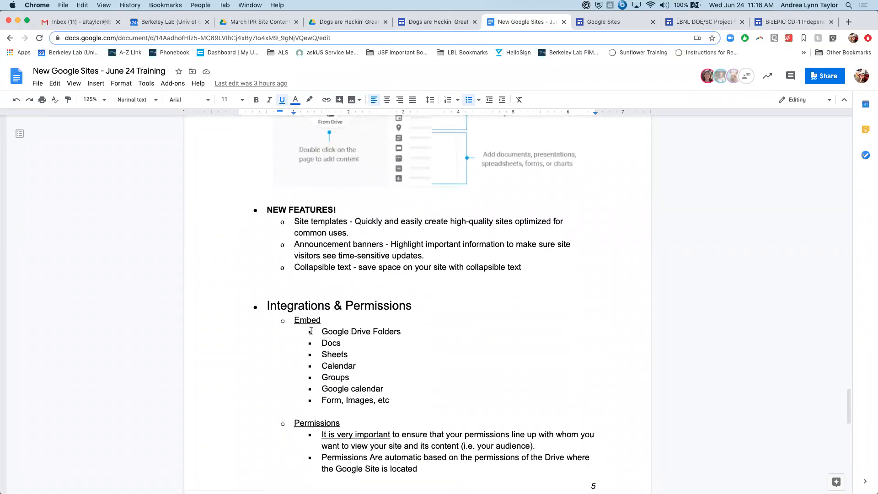
pyautogui.moveTo(316, 328); pyautogui.dragTo(407, 402)
pyautogui.scroll(10, 406, 402)
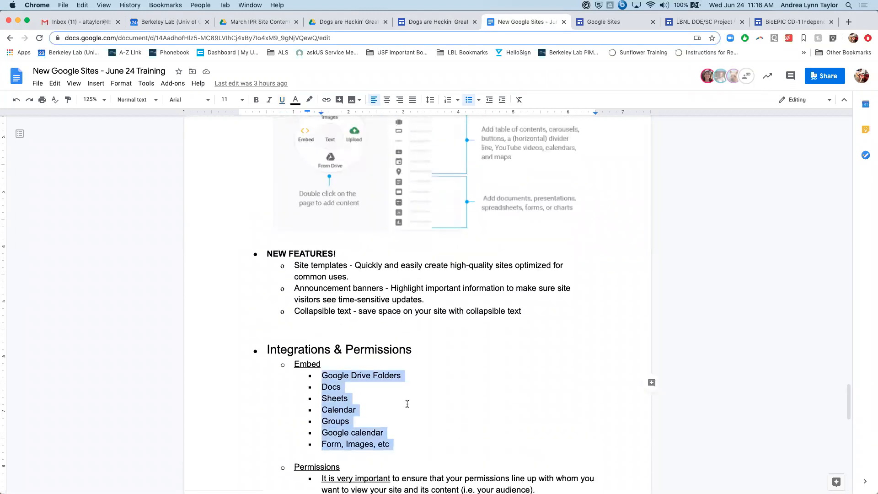
pyautogui.scroll(5, 407, 404)
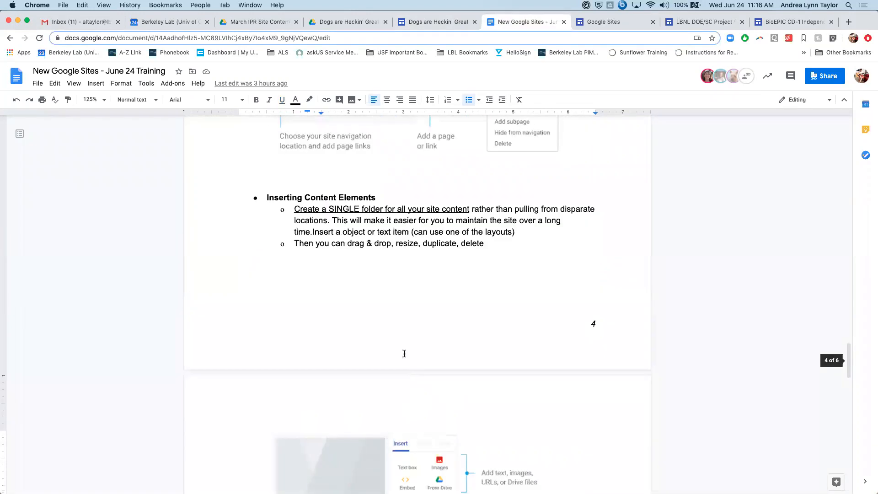
pyautogui.scroll(9, 393, 337)
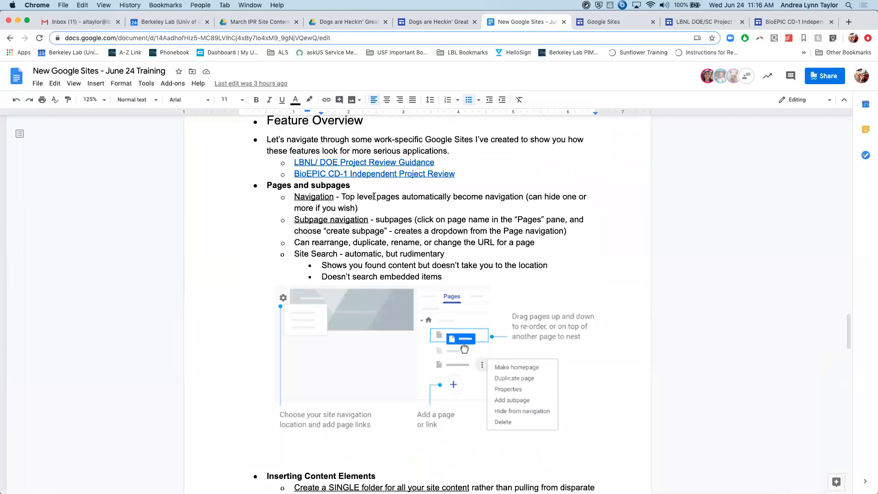
pyautogui.scroll(20, 374, 196)
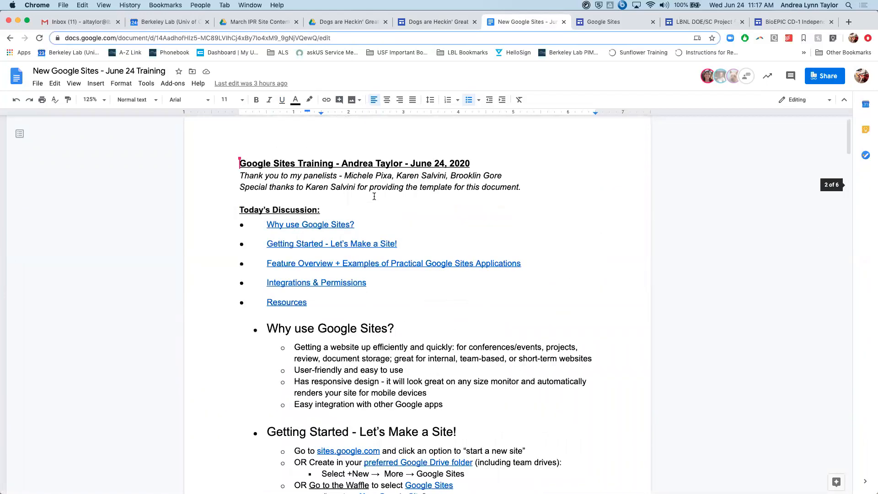
# - Return to the "Dogs are Heckin' Great" site editor and review the cover header and the placeholder section below it
pyautogui.click(451, 21)
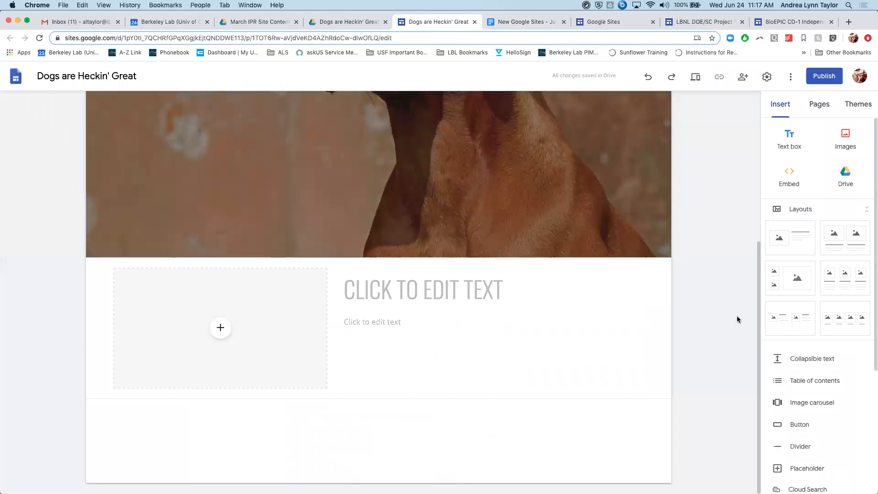
pyautogui.scroll(2, 324, 366)
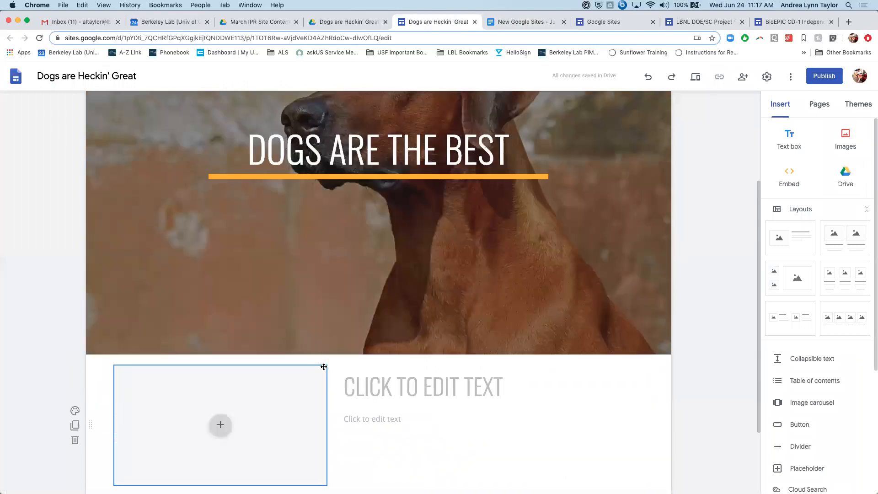
pyautogui.scroll(1, 324, 366)
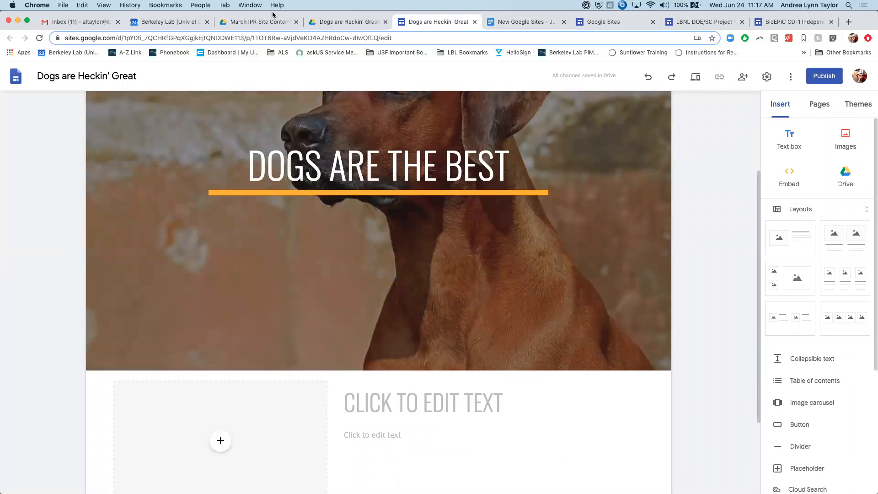
pyautogui.scroll(-1, 666, 348)
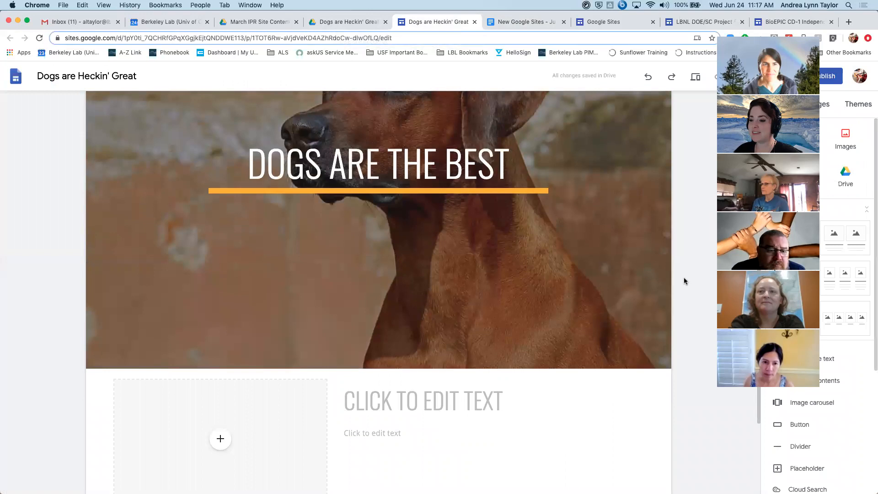
pyautogui.scroll(-1, 684, 279)
pyautogui.scroll(-3, 371, 359)
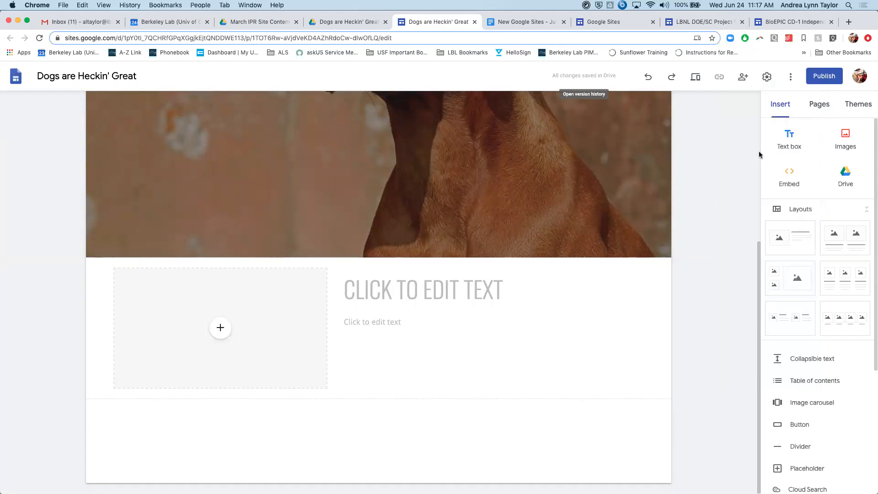
# - Look over the "Dogs are the best" cover header and the empty image-and-text layout section beneath it
pyautogui.scroll(5, 594, 280)
pyautogui.scroll(-5, 594, 280)
pyautogui.scroll(5, 595, 280)
pyautogui.scroll(-4, 594, 280)
pyautogui.scroll(-2, 593, 280)
pyautogui.scroll(4, 435, 336)
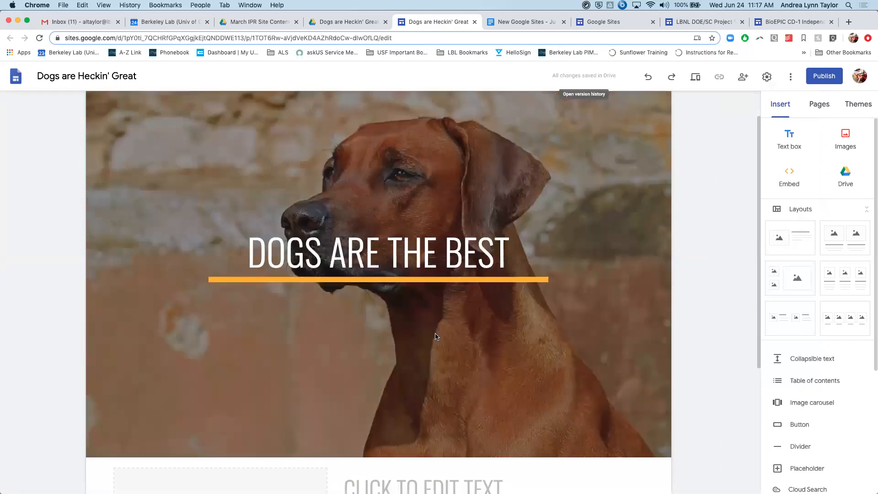
pyautogui.scroll(-2, 435, 336)
pyautogui.scroll(-1, 435, 337)
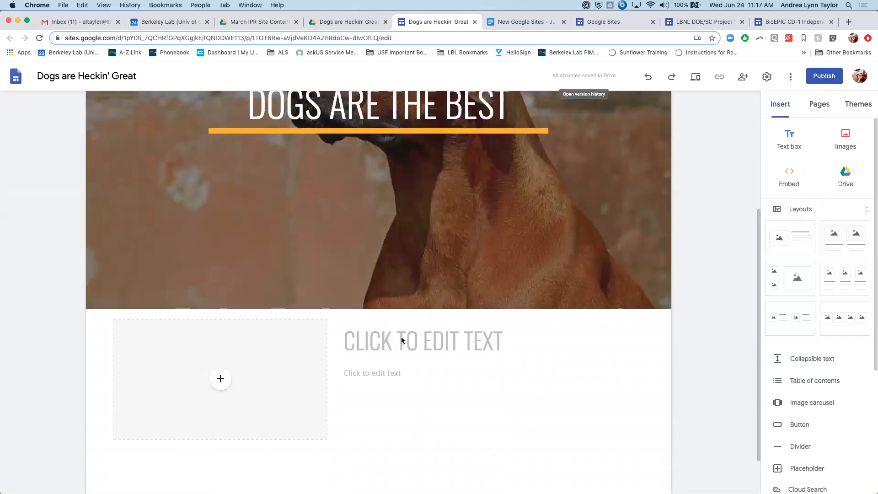
# - Delete the empty image-and-text layout section below the cover header
pyautogui.moveTo(75, 379)
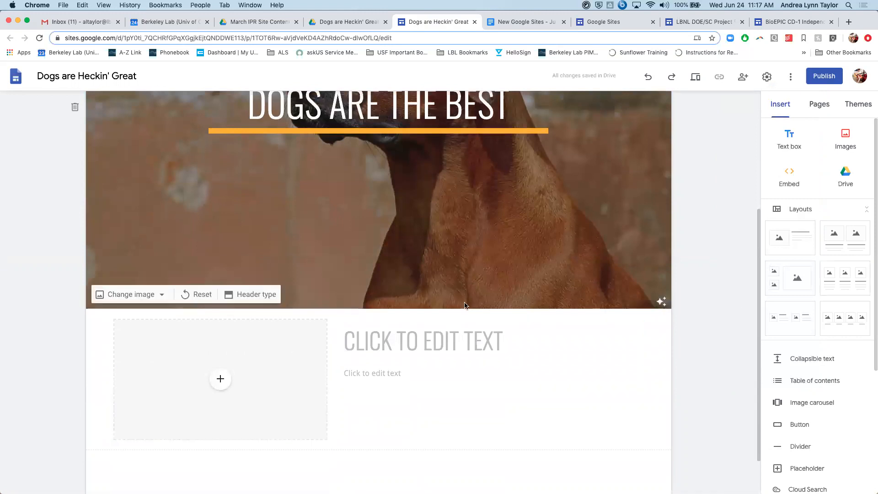
pyautogui.moveTo(67, 402)
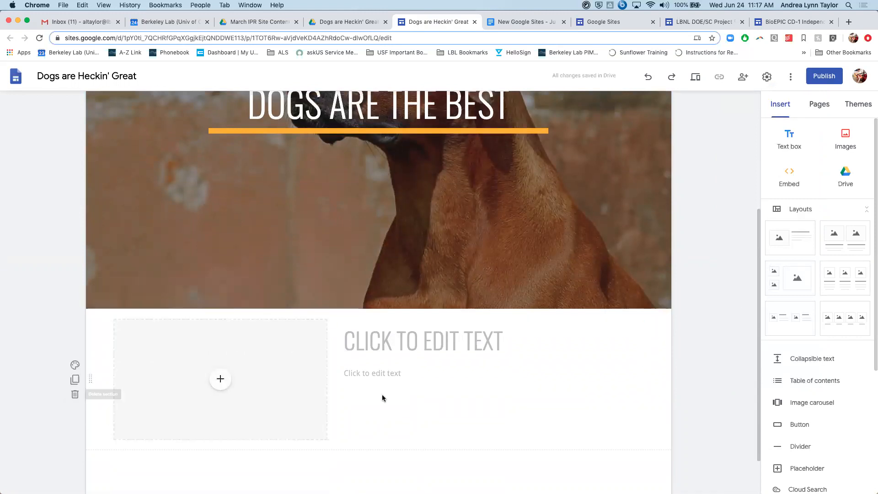
pyautogui.scroll(-1, 795, 402)
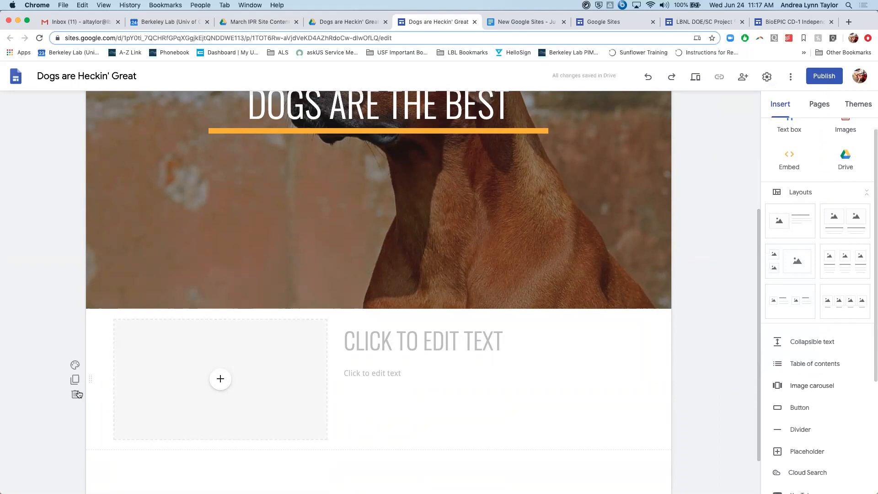
pyautogui.click(76, 395)
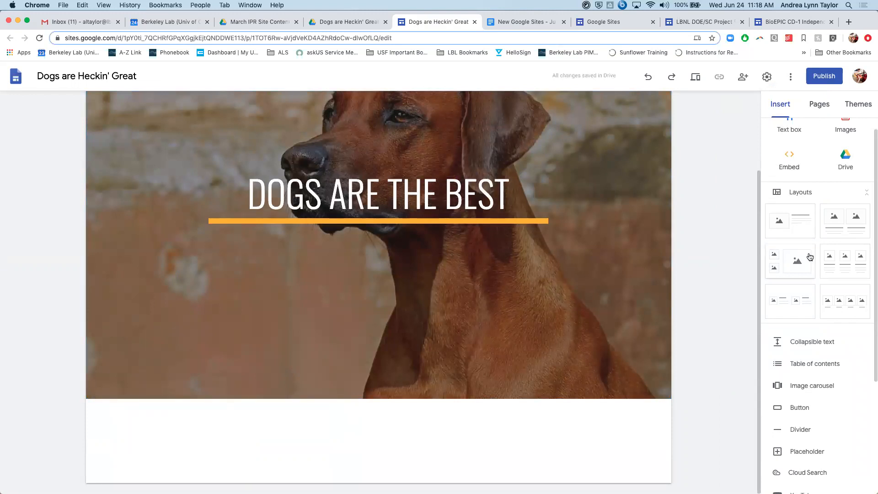
# - Open the Google Docs picker for the page and browse the recent documents in both list and grid view
pyautogui.scroll(1, 807, 255)
pyautogui.scroll(-5, 805, 432)
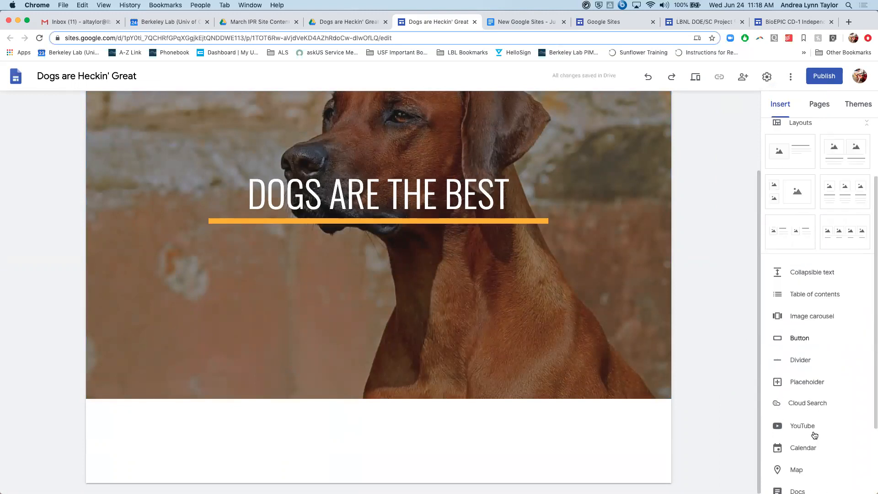
pyautogui.scroll(-1, 814, 435)
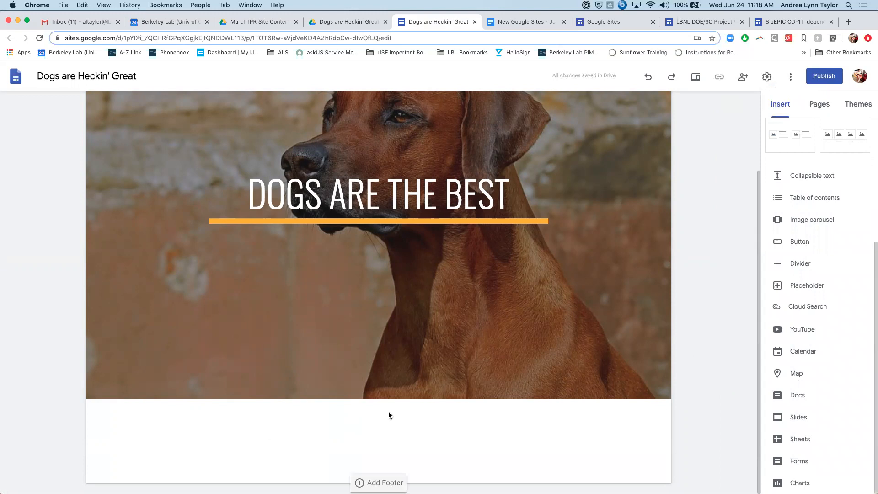
pyautogui.click(790, 399)
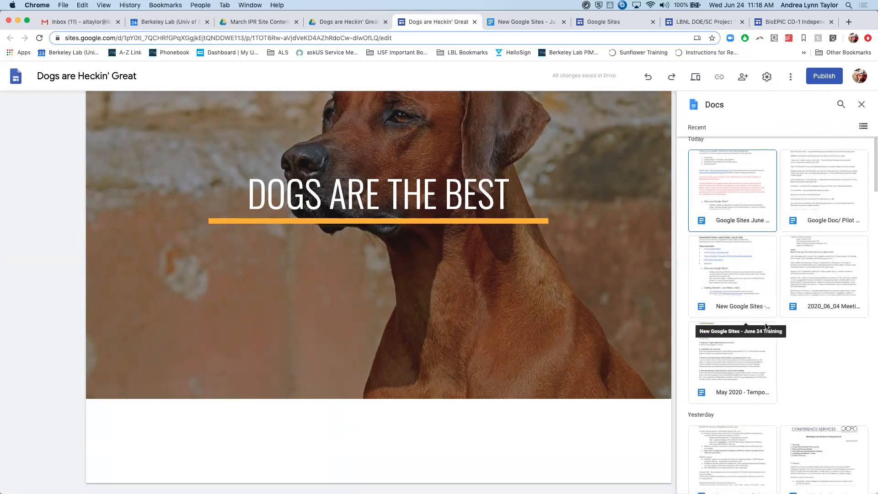
pyautogui.click(864, 126)
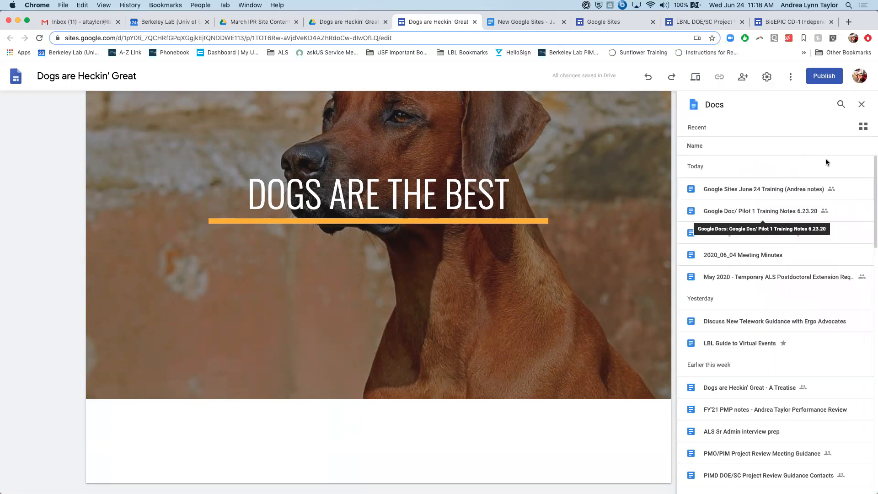
pyautogui.click(864, 127)
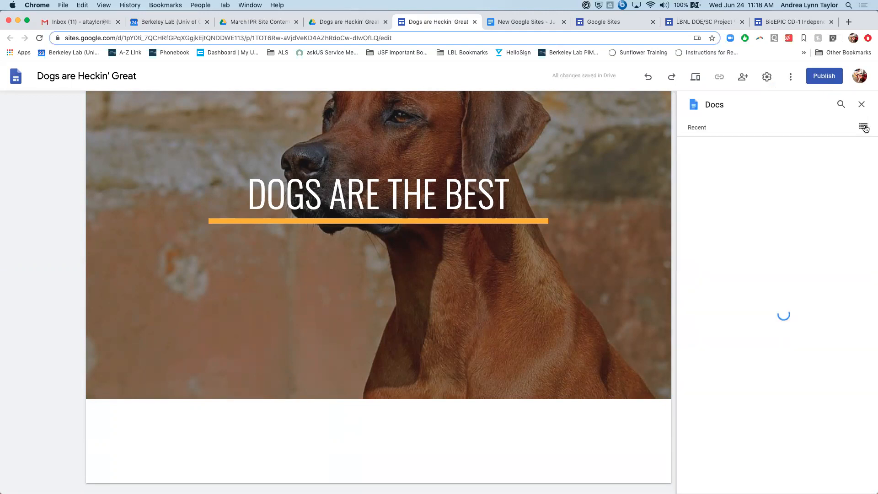
pyautogui.scroll(-10, 803, 208)
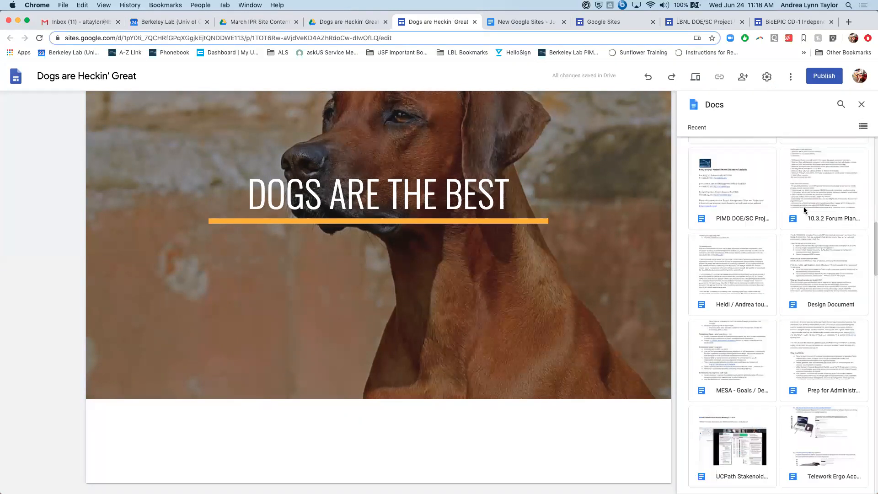
pyautogui.scroll(-15, 803, 206)
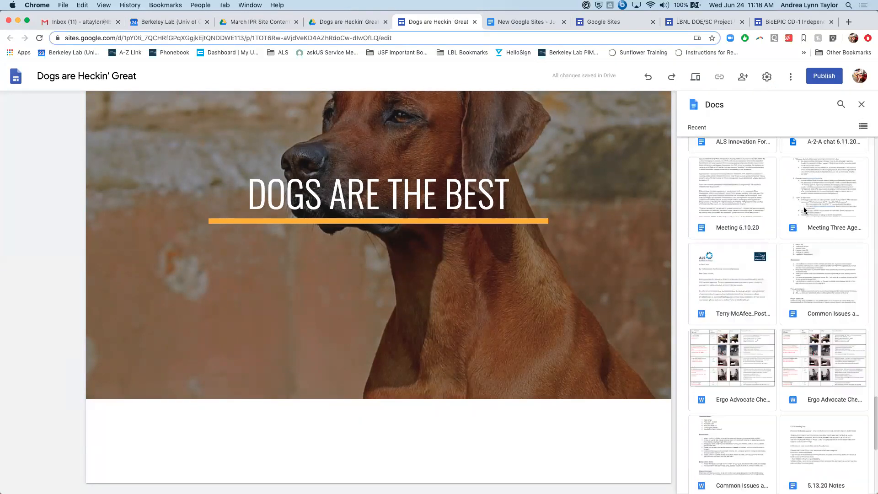
pyautogui.scroll(-3, 803, 209)
pyautogui.scroll(-10, 803, 208)
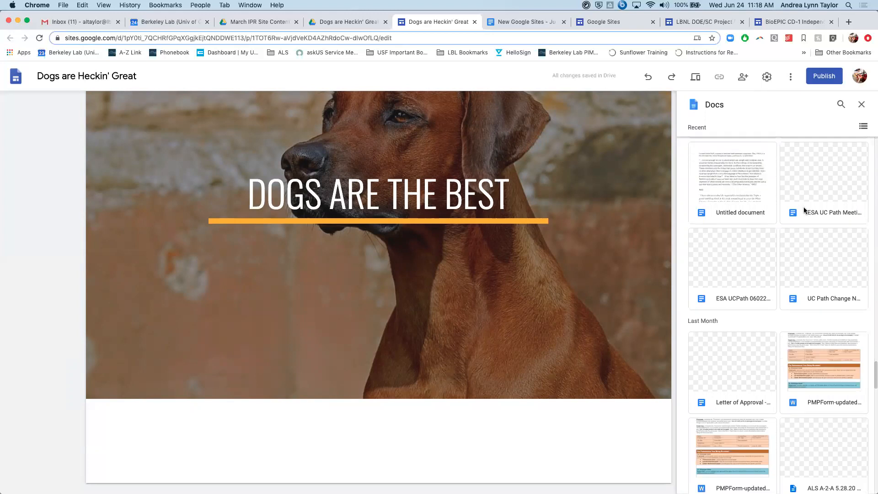
pyautogui.scroll(10, 803, 207)
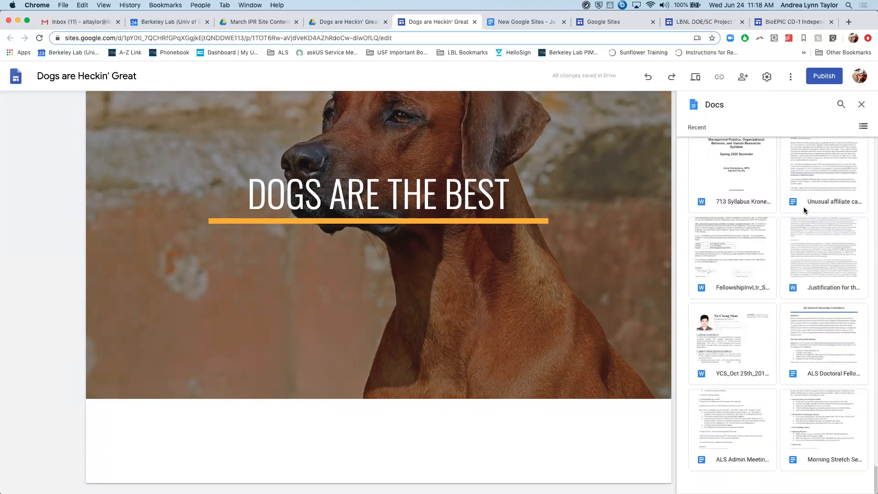
pyautogui.scroll(5, 802, 209)
pyautogui.click(841, 104)
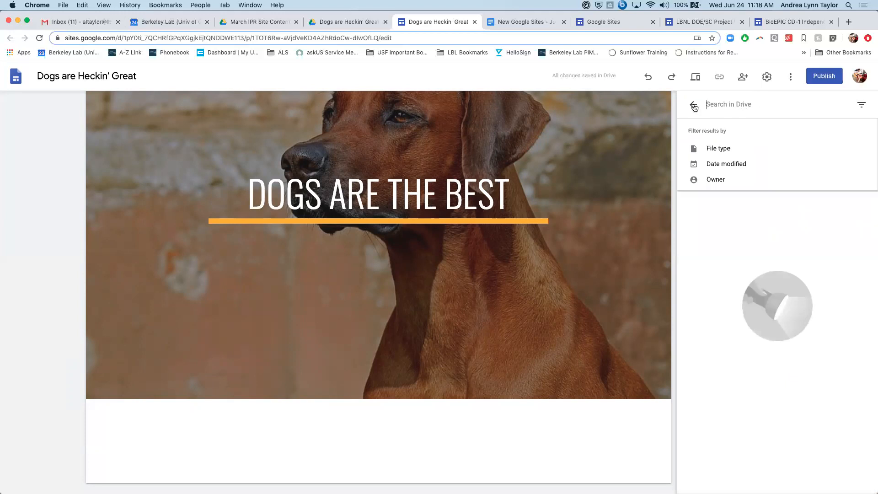
pyautogui.click(693, 105)
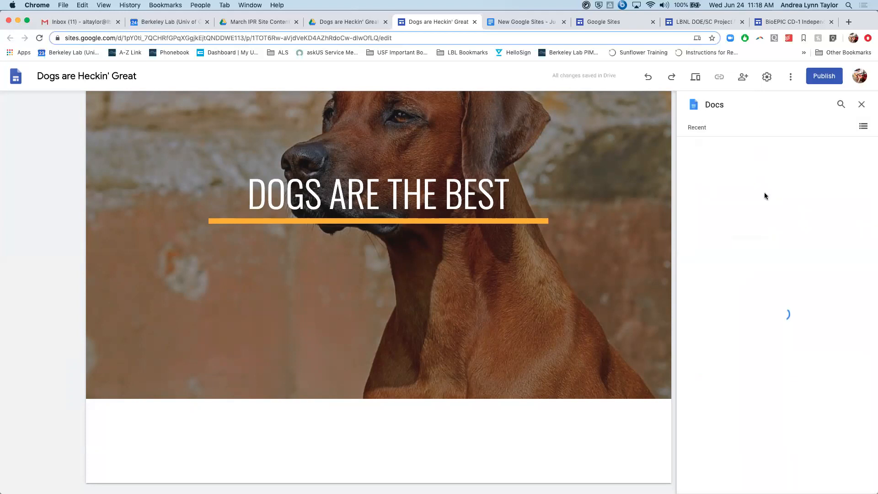
# - Search the documents for "treatise" and insert "Dogs are Heckin' Great - A Treatise" below the cover header
pyautogui.click(864, 127)
pyautogui.scroll(-1, 780, 275)
pyautogui.scroll(-2, 779, 275)
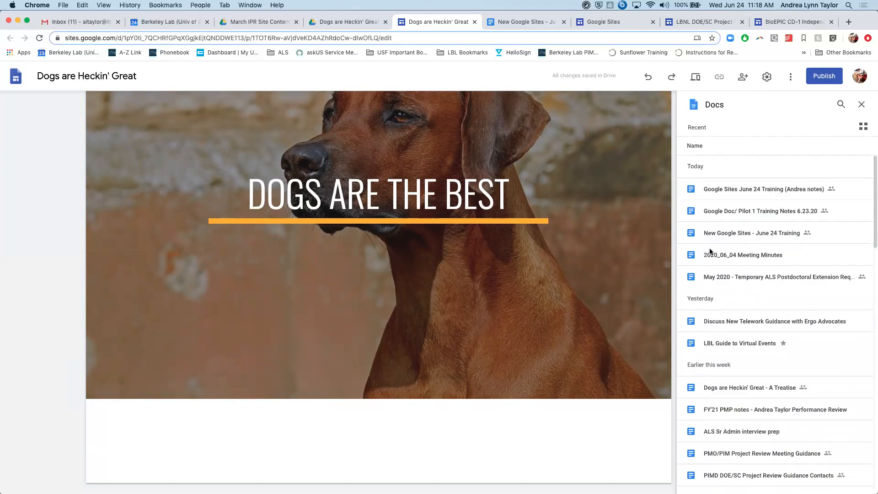
pyautogui.click(841, 105)
pyautogui.write('treatise')
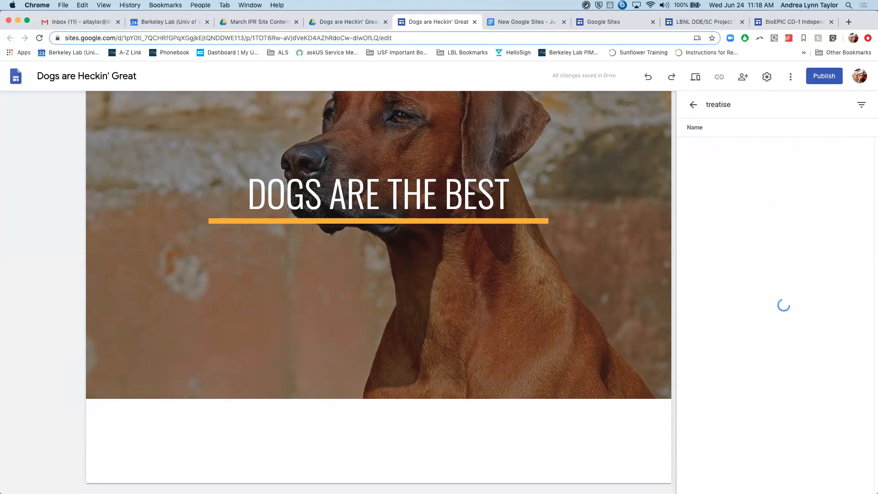
pyautogui.click(774, 149)
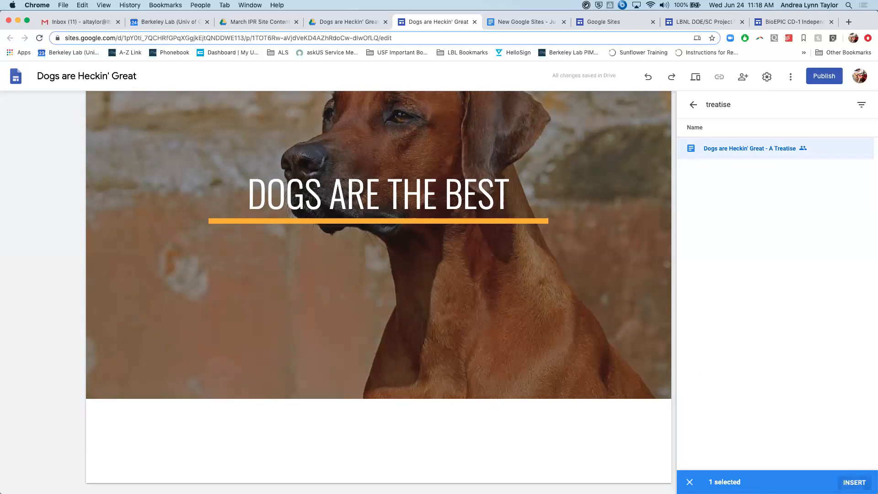
pyautogui.click(859, 483)
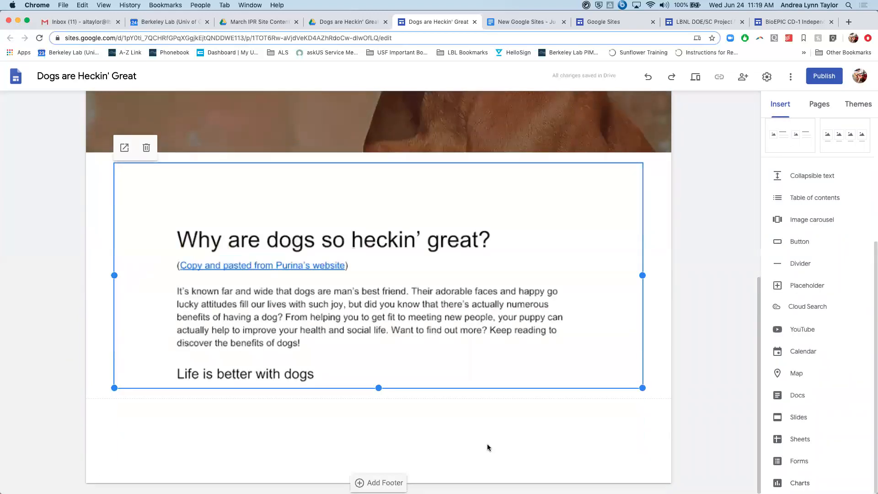
# - Review the embedded treatise document, undo its insertion and redo it
pyautogui.scroll(4, 672, 239)
pyautogui.scroll(-4, 672, 239)
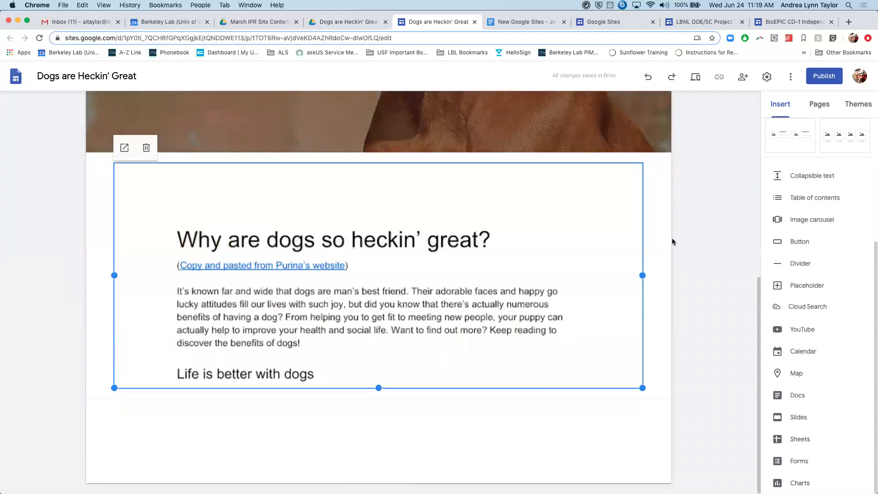
pyautogui.scroll(4, 707, 258)
pyautogui.scroll(-4, 707, 258)
pyautogui.click(647, 77)
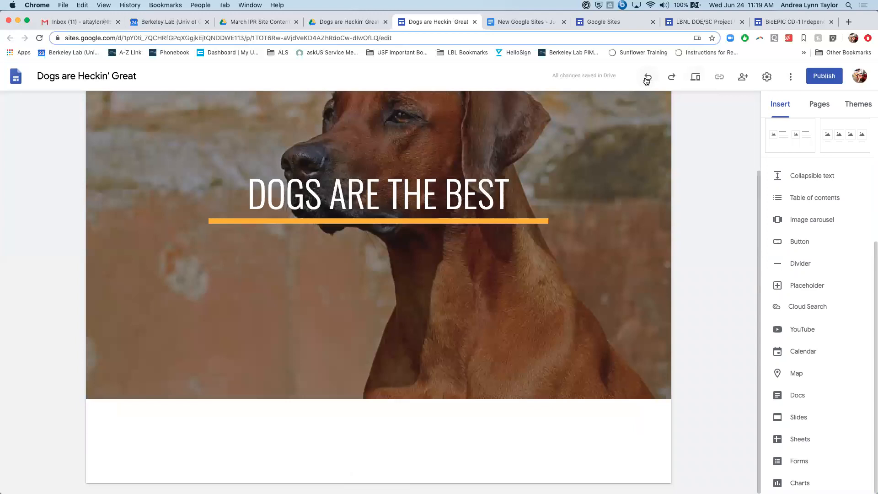
pyautogui.click(671, 77)
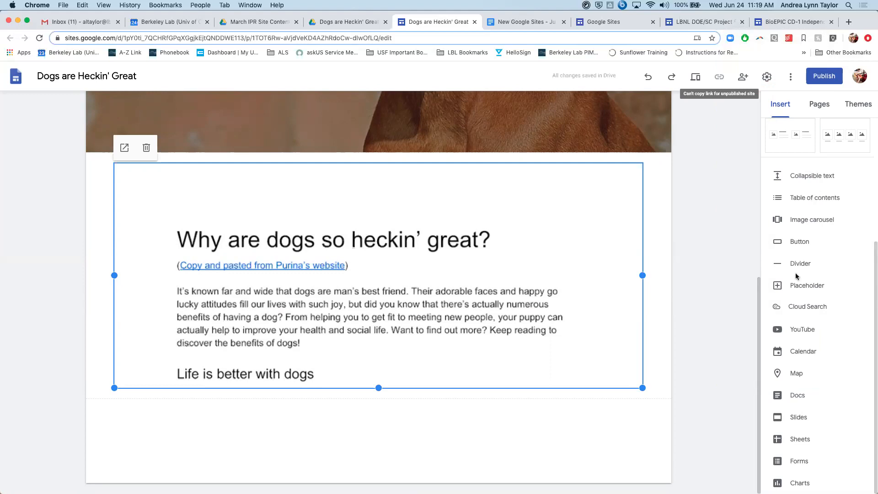
# - Review the insertable elements and browse the folders in My Drive from the site's Google Drive picker
pyautogui.scroll(4, 803, 361)
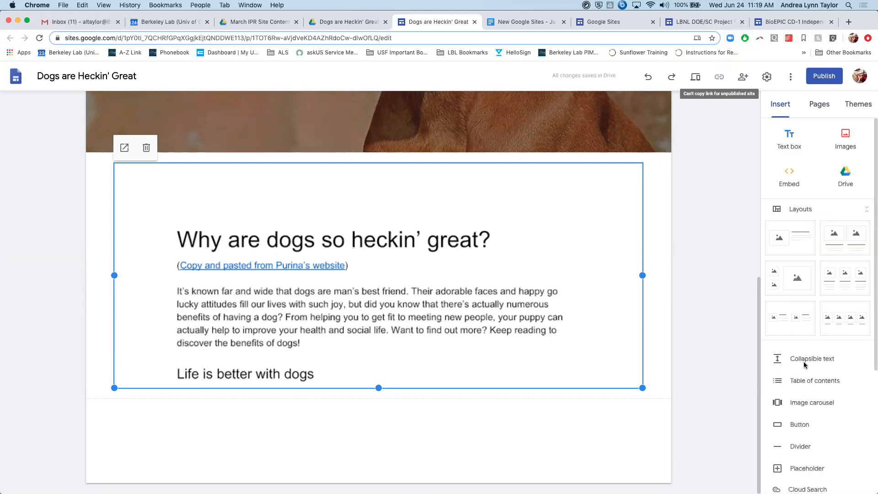
pyautogui.scroll(-4, 803, 361)
pyautogui.scroll(4, 803, 361)
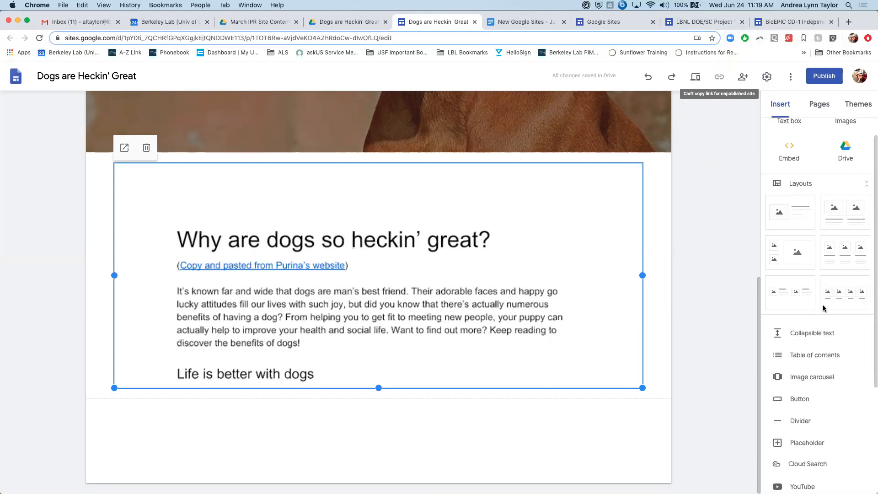
pyautogui.scroll(1, 832, 194)
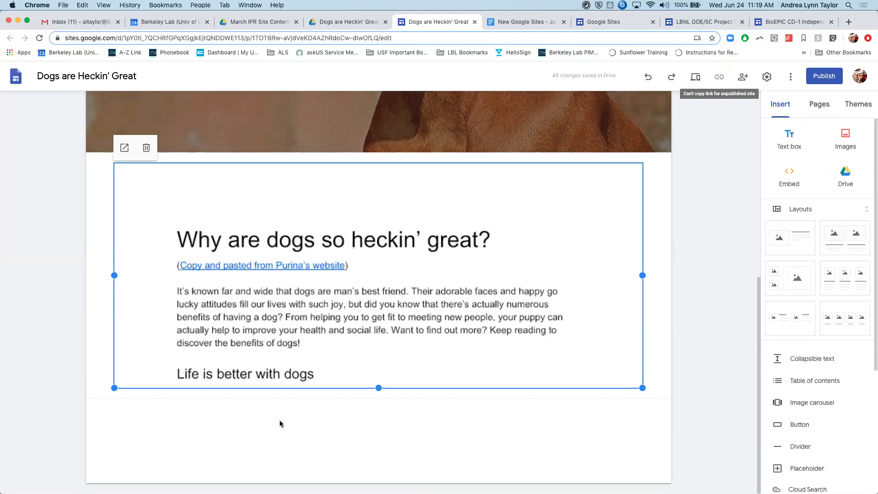
pyautogui.click(843, 179)
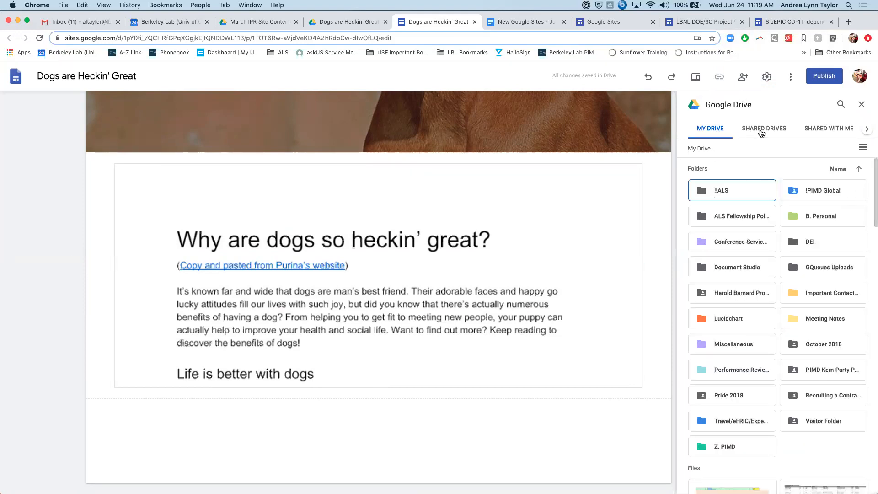
pyautogui.scroll(-1, 769, 311)
pyautogui.scroll(1, 764, 293)
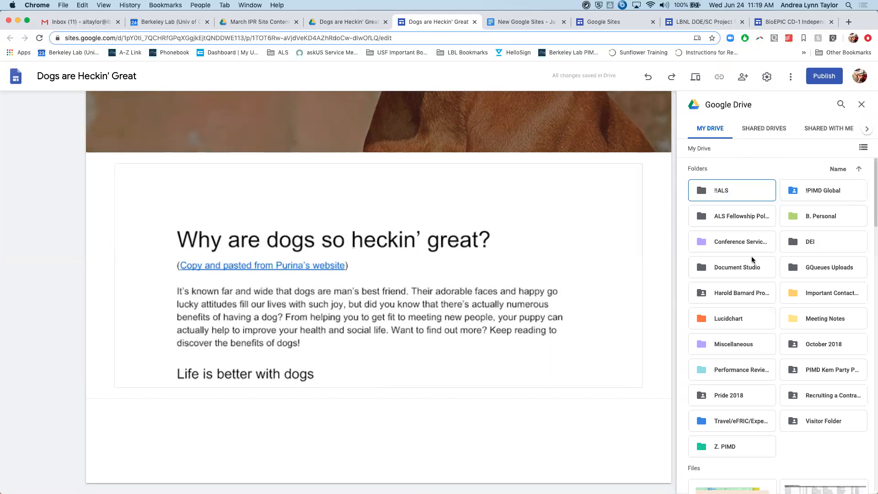
pyautogui.scroll(-5, 750, 257)
pyautogui.scroll(-10, 751, 260)
pyautogui.scroll(15, 778, 243)
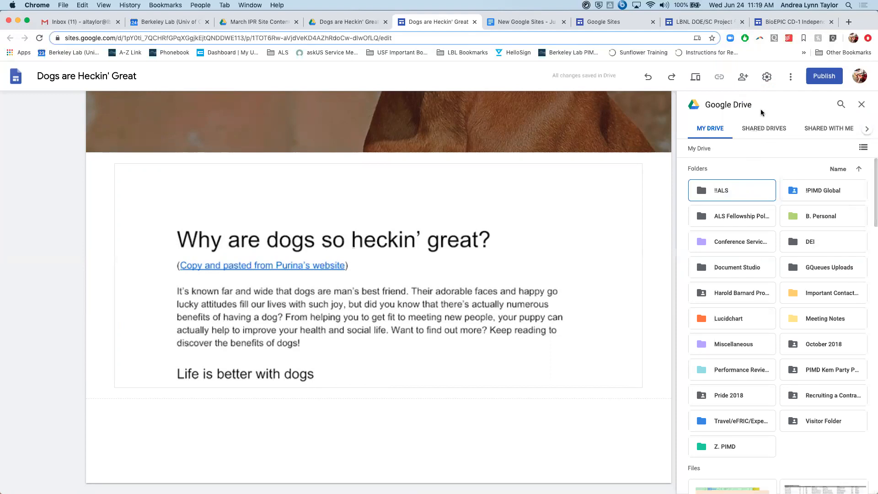
pyautogui.click(844, 109)
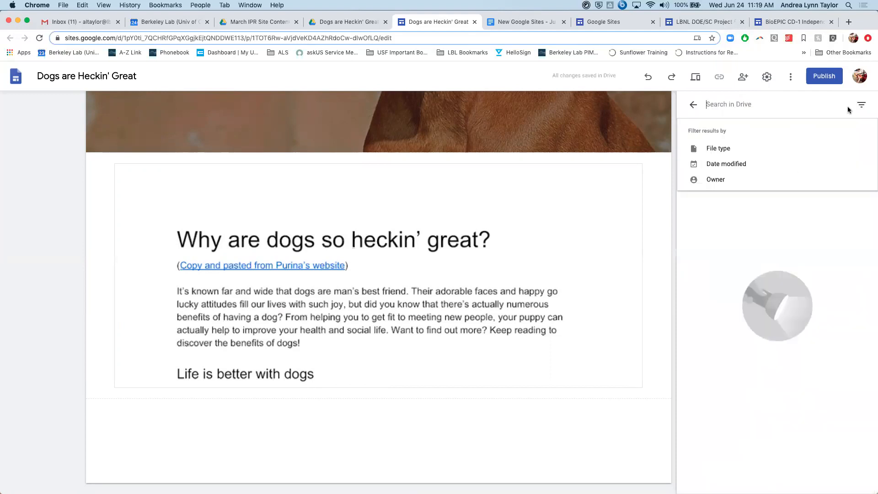
pyautogui.click(694, 104)
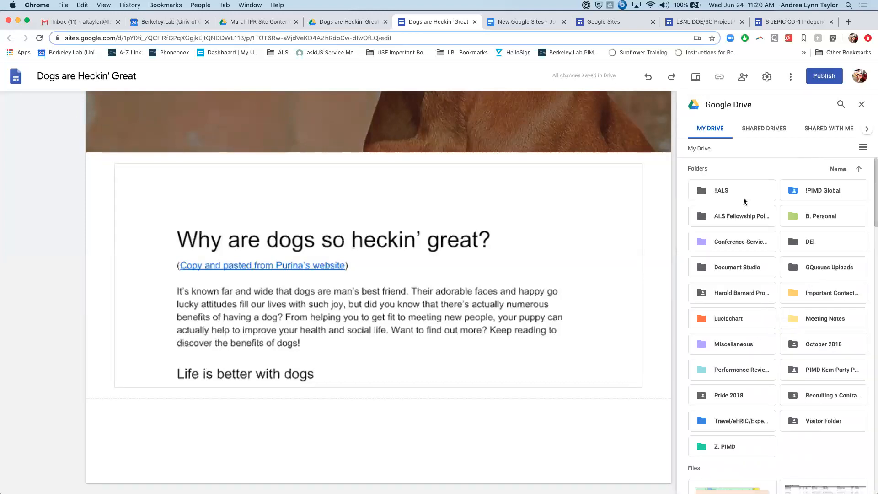
# - Insert a second copy of the treatise document from the "Dogs are Heckin' Great" folder nested under "B. Personal" in My Drive
pyautogui.click(830, 217)
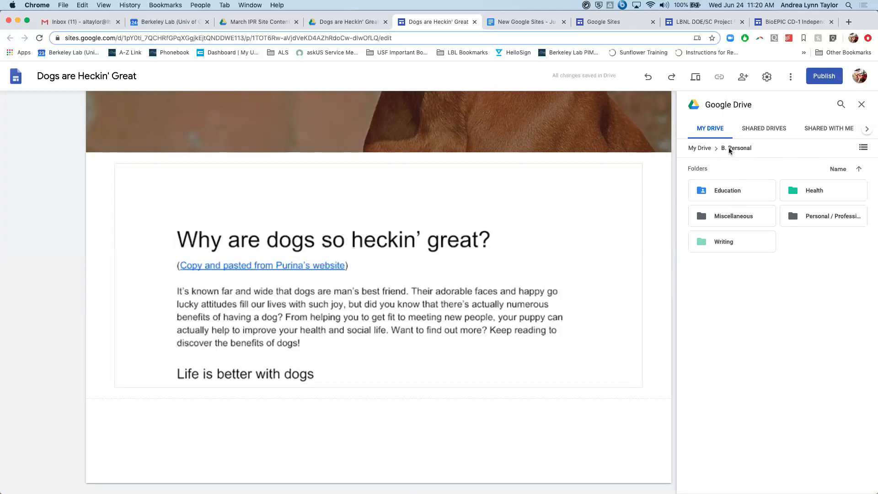
pyautogui.click(819, 215)
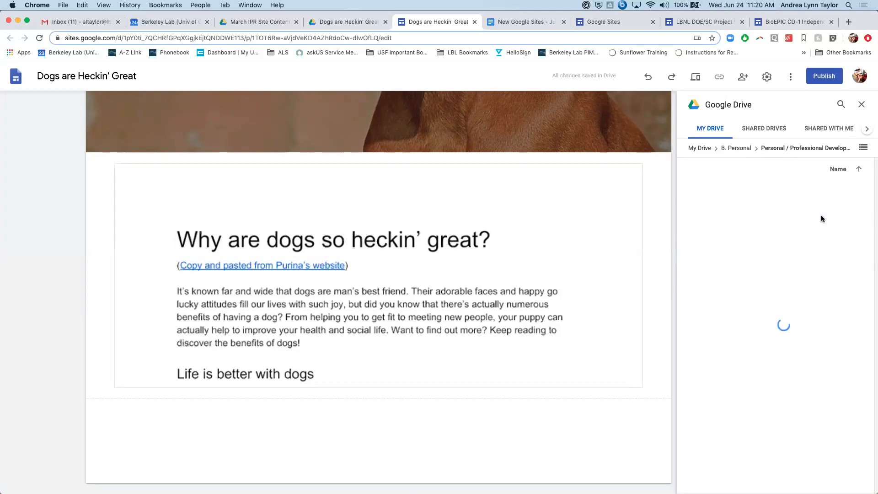
pyautogui.click(728, 190)
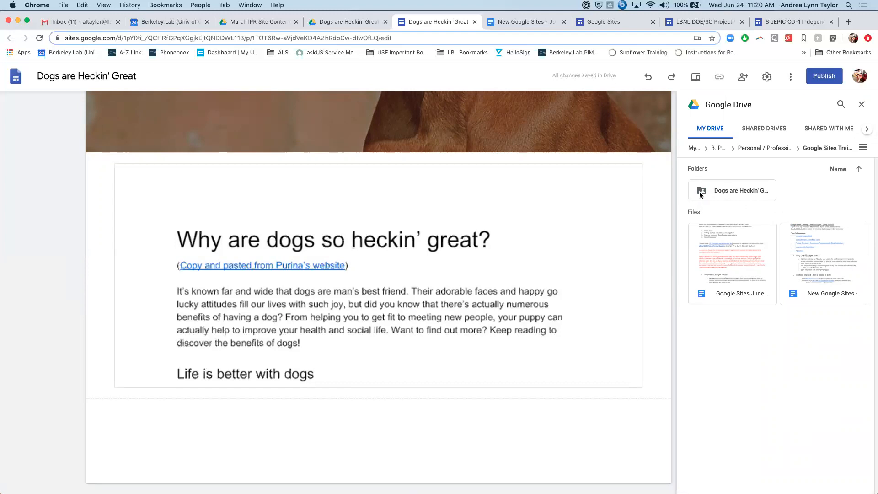
pyautogui.click(738, 192)
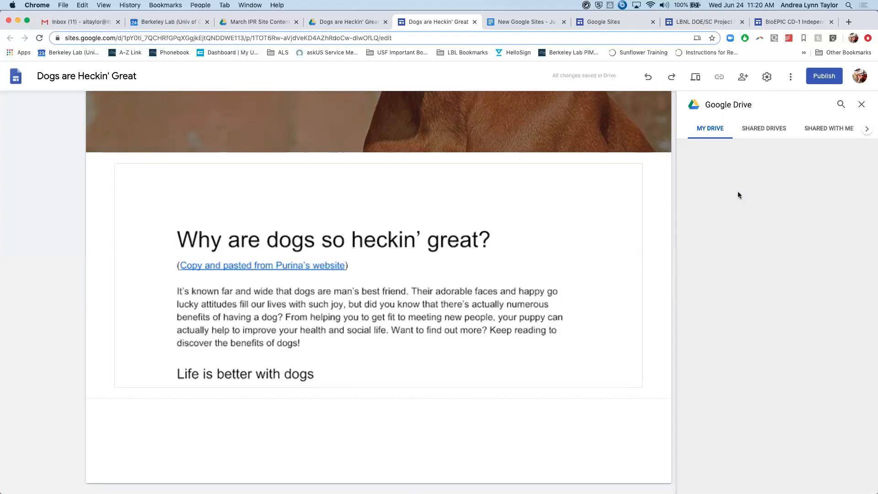
pyautogui.scroll(-1, 742, 270)
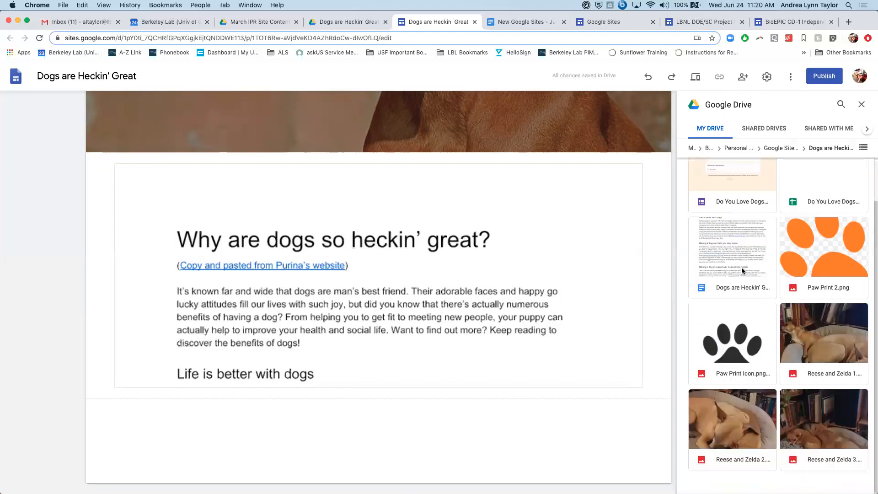
pyautogui.click(739, 244)
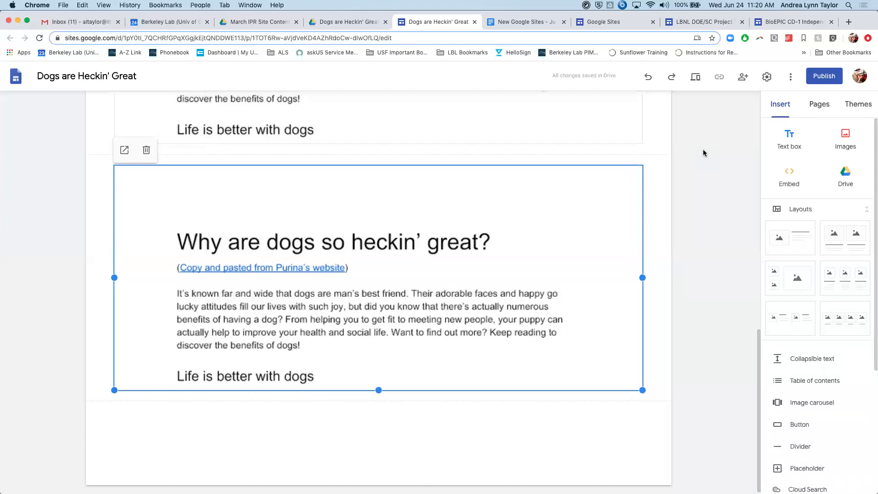
pyautogui.scroll(-3, 703, 153)
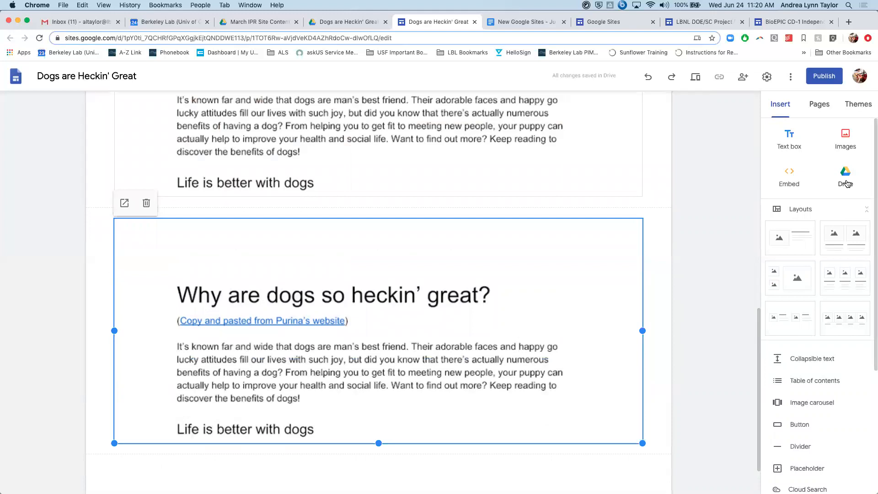
# - Review the Drive picker and insertable elements, and delete the section holding the duplicate treatise document
pyautogui.click(846, 181)
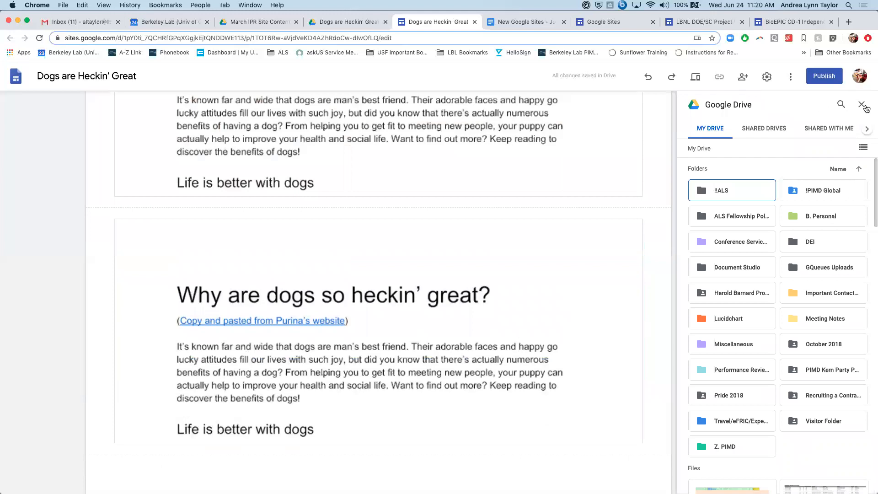
pyautogui.scroll(-4, 796, 376)
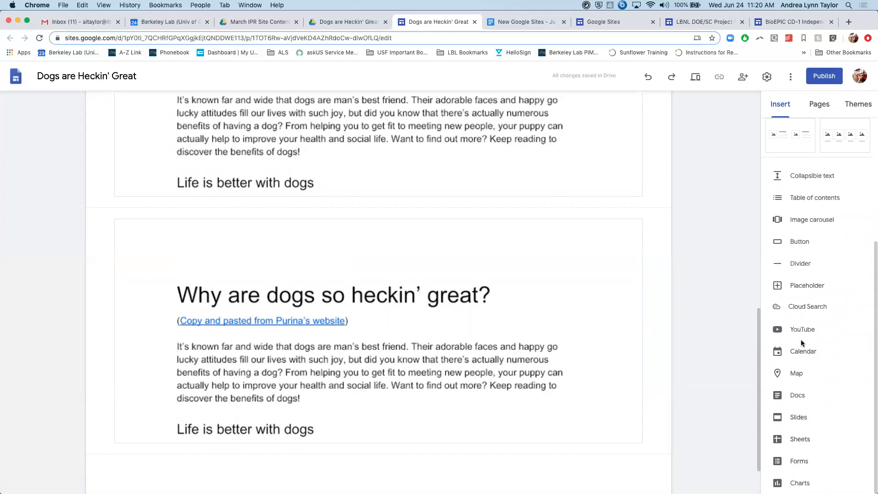
pyautogui.scroll(4, 801, 342)
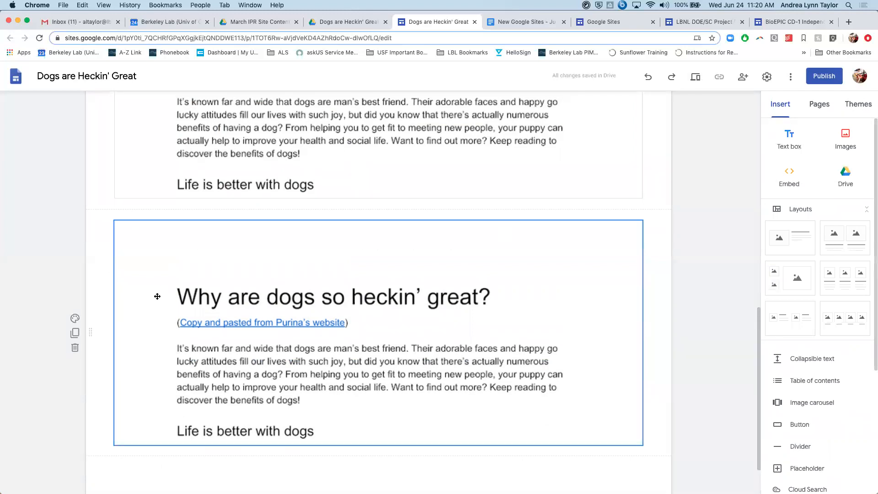
pyautogui.click(74, 348)
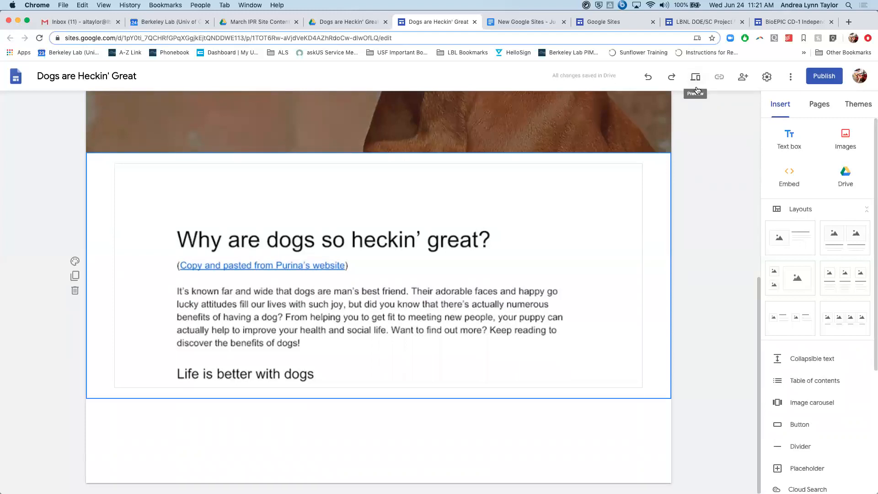
# - Preview the site at large-screen size and review the cover header and the embedded treatise document
pyautogui.click(695, 78)
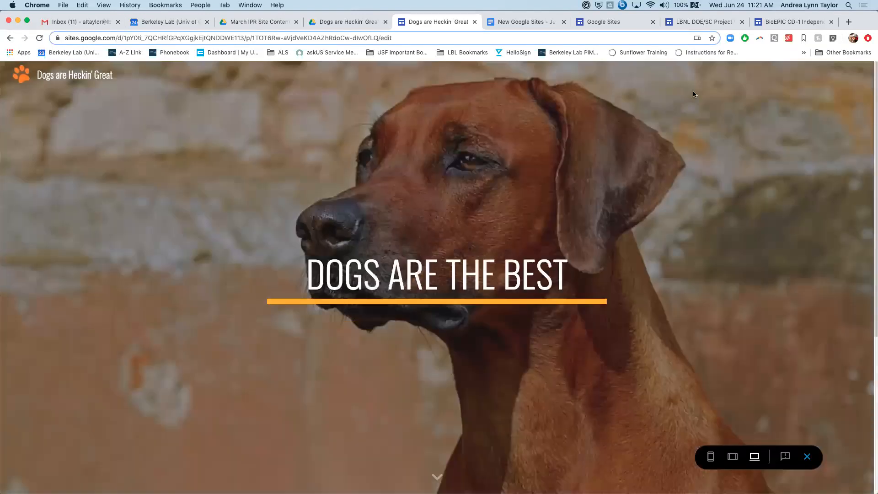
pyautogui.scroll(-2, 728, 222)
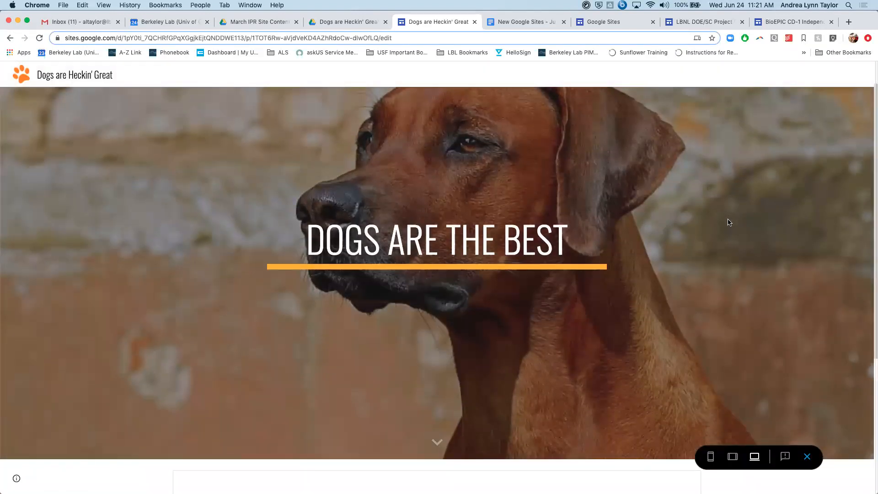
pyautogui.scroll(-5, 729, 222)
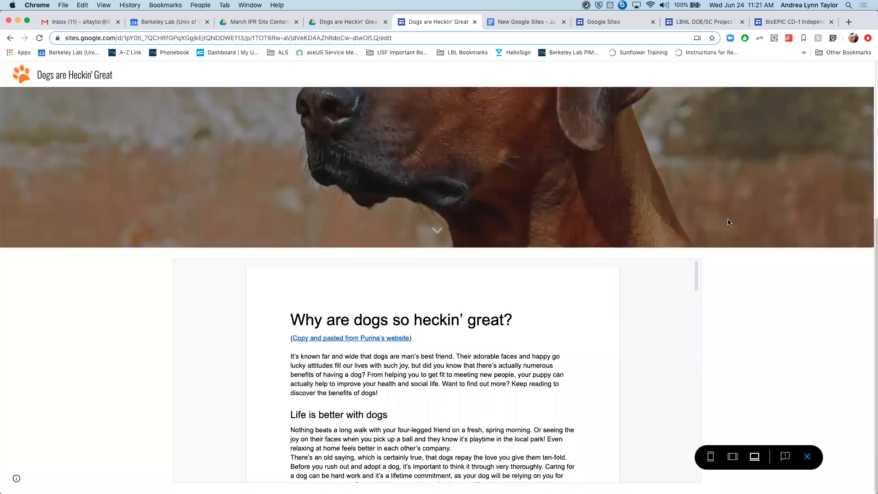
pyautogui.scroll(6, 729, 222)
pyautogui.scroll(-5, 729, 222)
pyautogui.scroll(5, 698, 358)
pyautogui.scroll(-5, 699, 357)
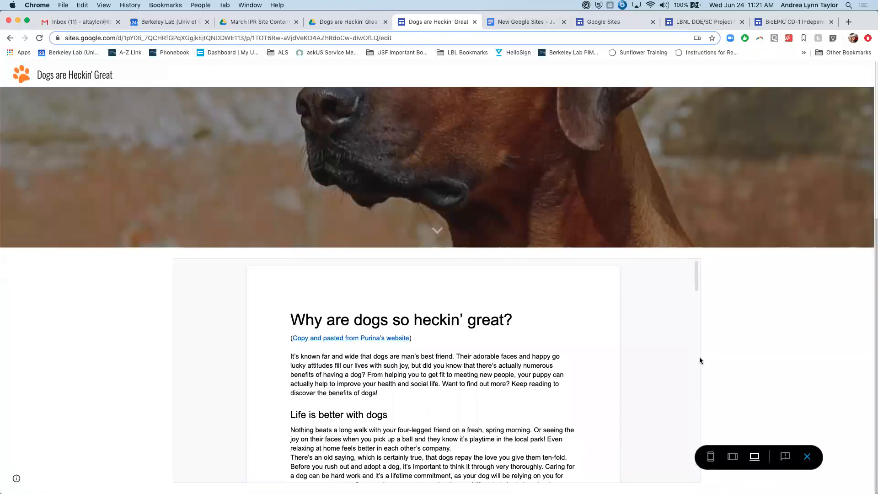
# - Check the page preview at phone, tablet and large-screen sizes, and exit the preview
pyautogui.click(717, 457)
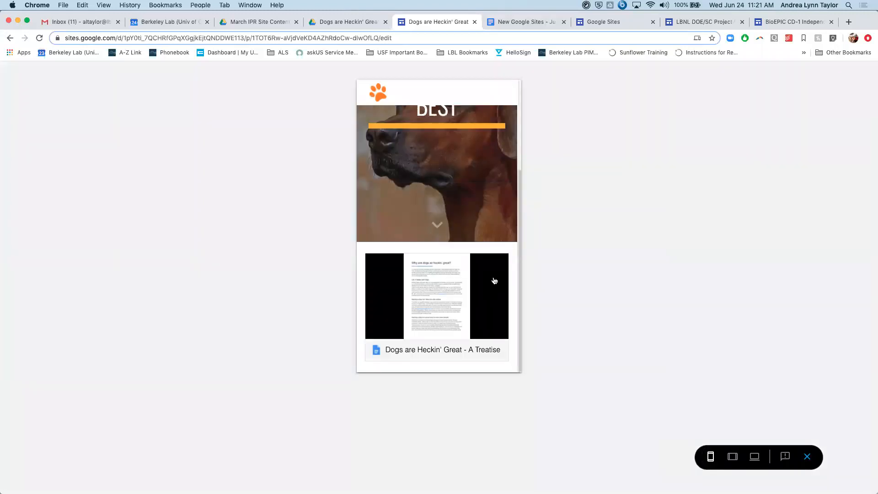
pyautogui.moveTo(517, 175); pyautogui.dragTo(532, 229)
pyautogui.moveTo(522, 236); pyautogui.dragTo(542, 257)
pyautogui.click(732, 456)
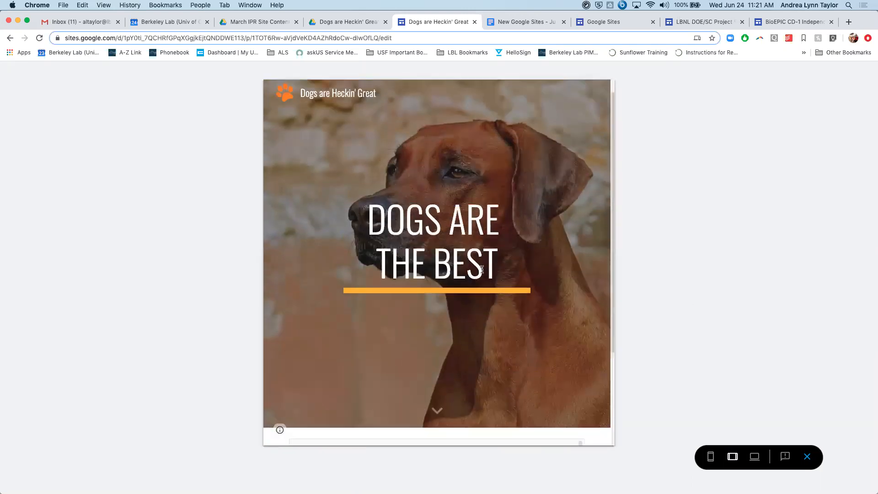
pyautogui.click(754, 456)
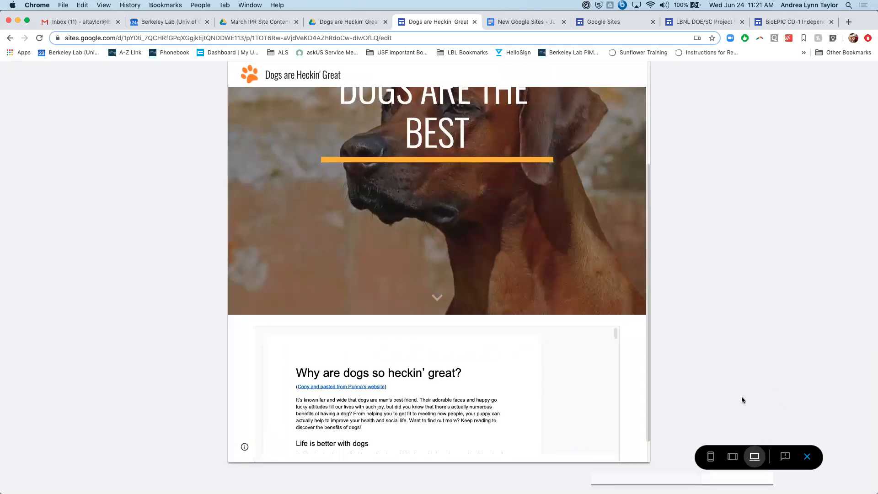
pyautogui.scroll(-4, 742, 400)
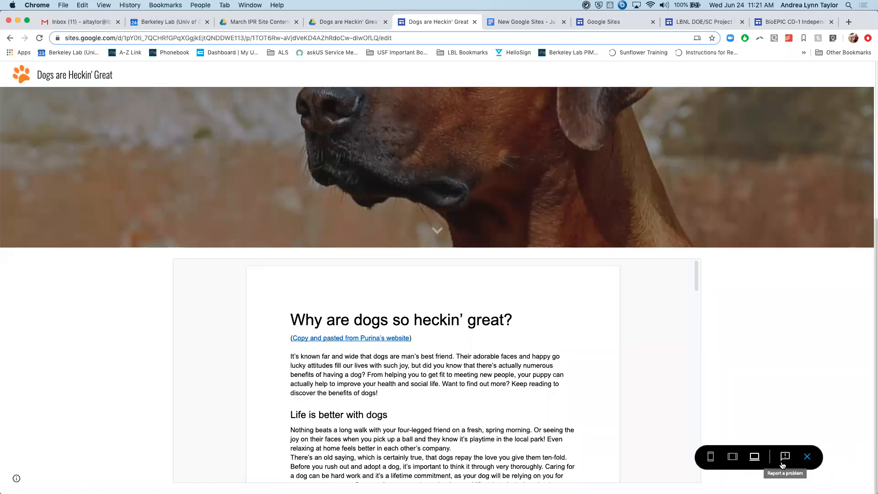
pyautogui.click(807, 457)
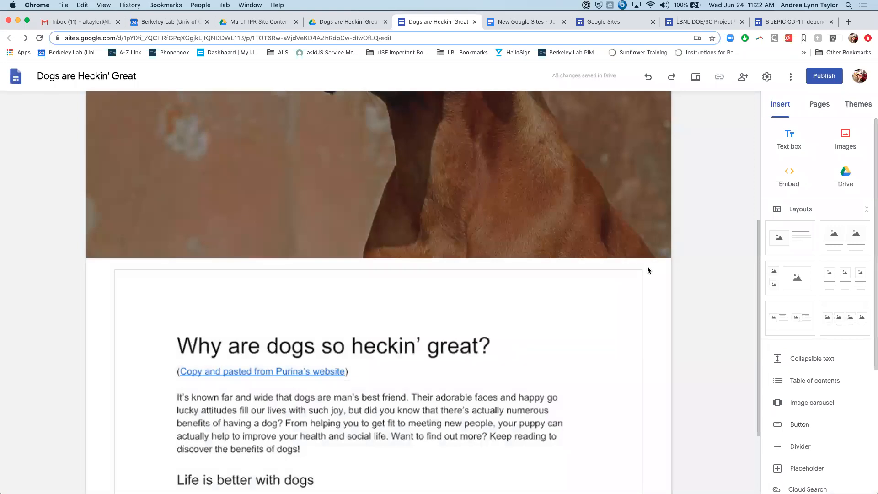
pyautogui.scroll(-5, 660, 169)
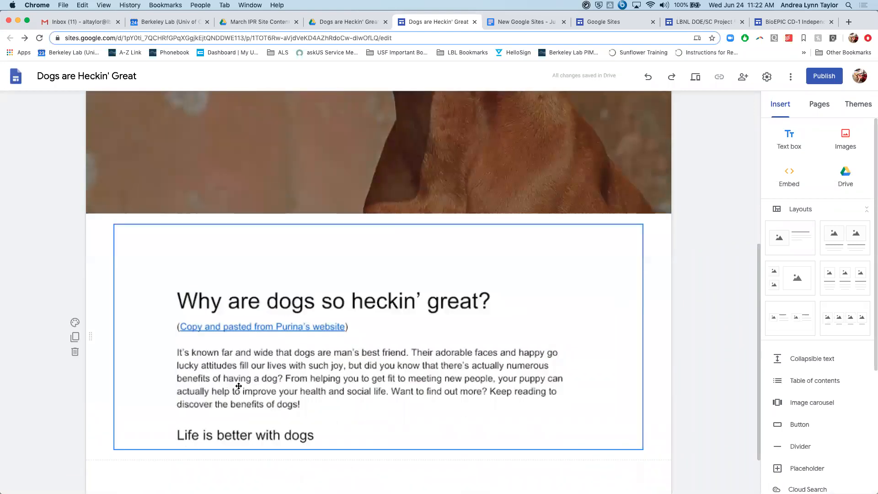
pyautogui.click(317, 305)
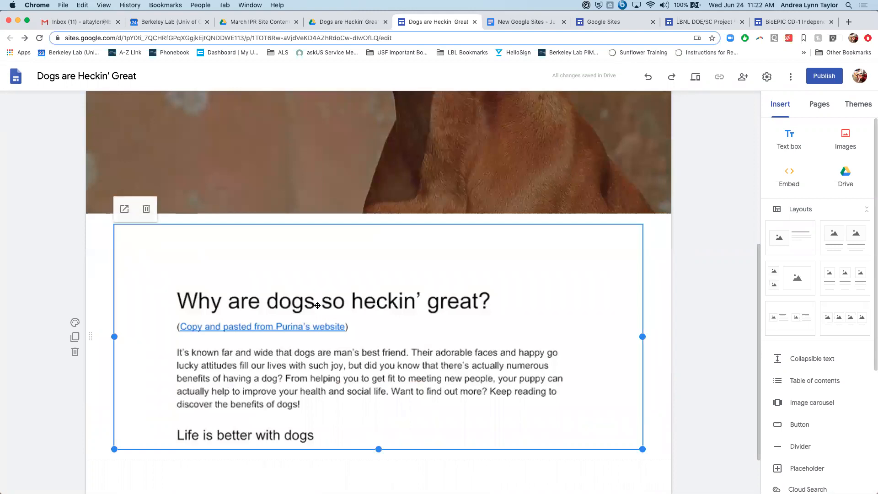
pyautogui.scroll(-2, 317, 305)
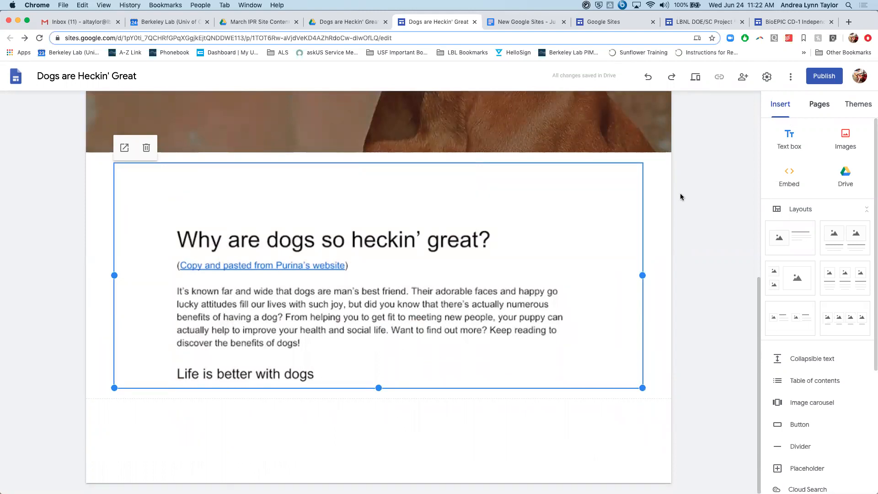
pyautogui.scroll(5, 681, 197)
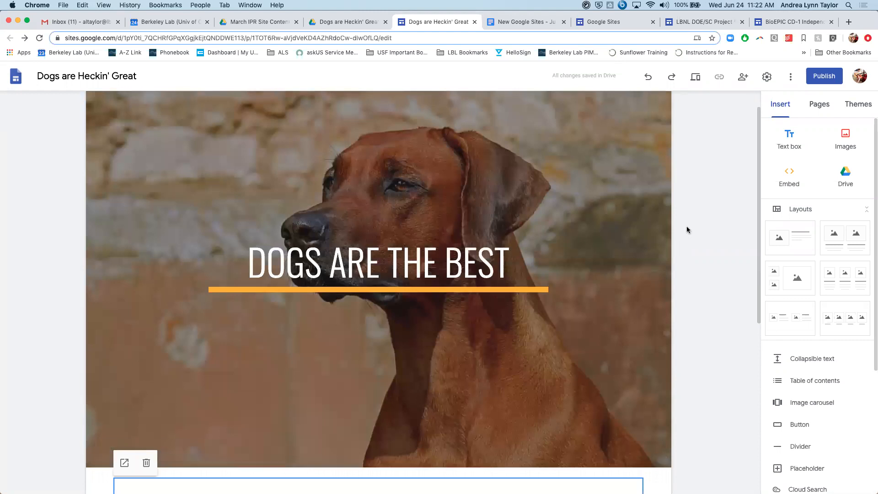
# - Add a new page without a name to the site and delete it
pyautogui.click(813, 107)
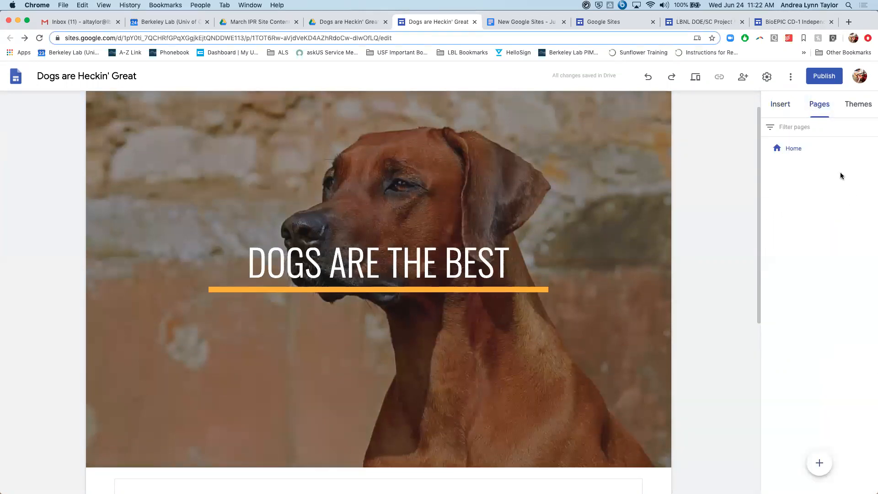
pyautogui.click(820, 464)
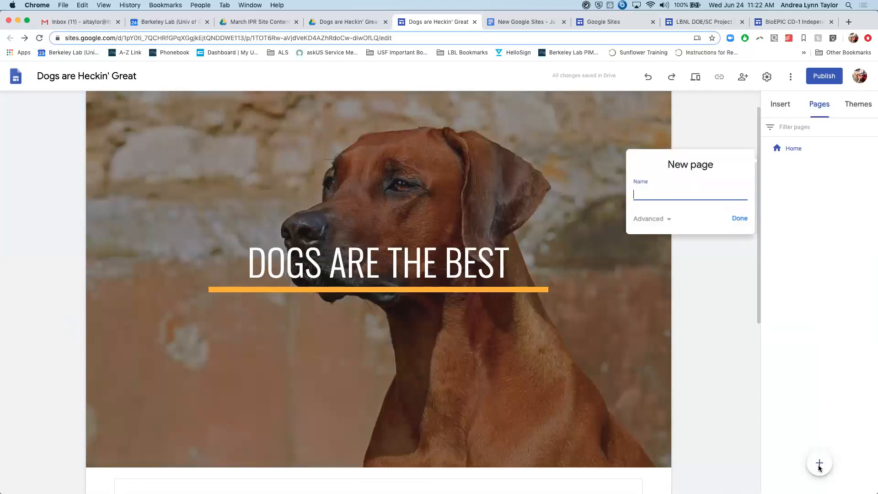
pyautogui.click(737, 219)
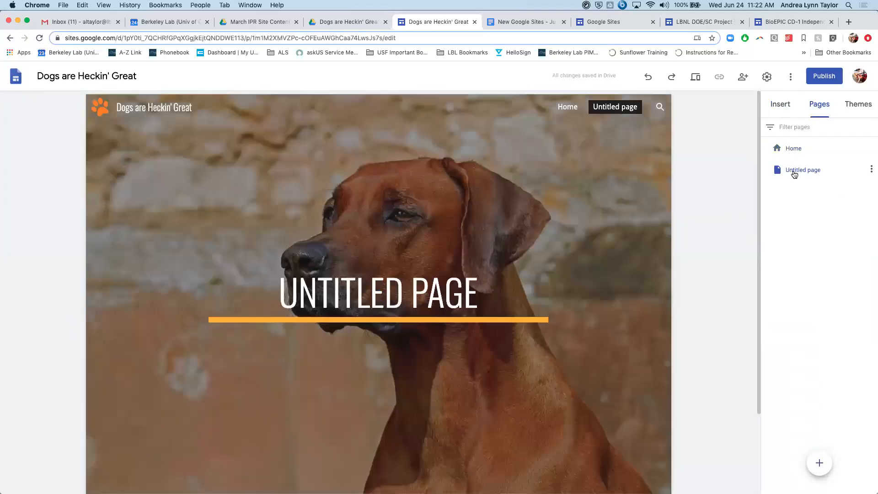
pyautogui.click(871, 169)
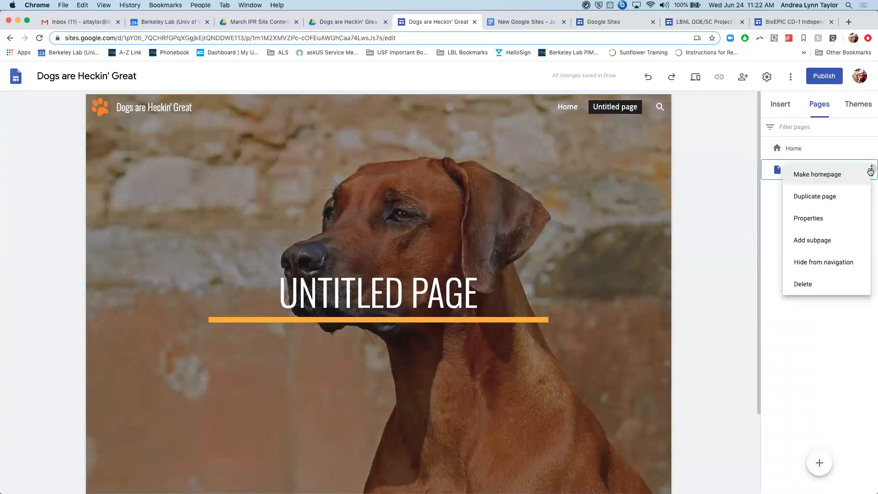
pyautogui.click(834, 289)
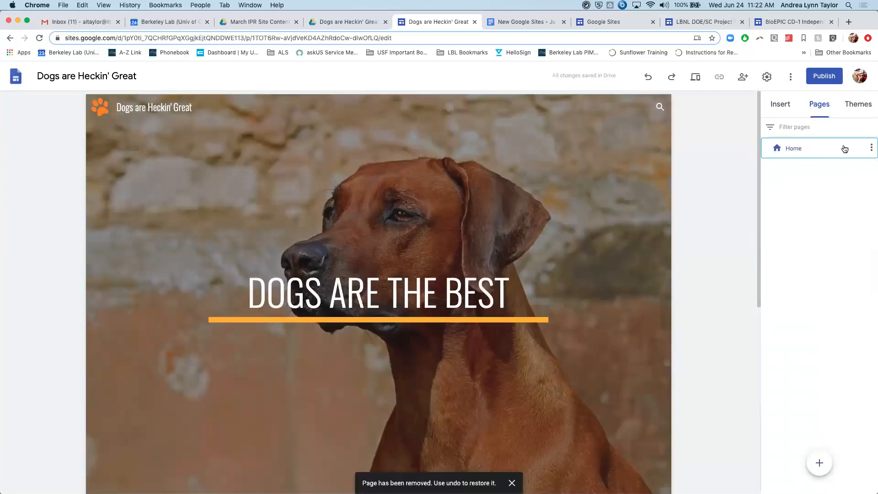
# - Duplicate the Home page under the name "Agility" and select the new page
pyautogui.click(870, 150)
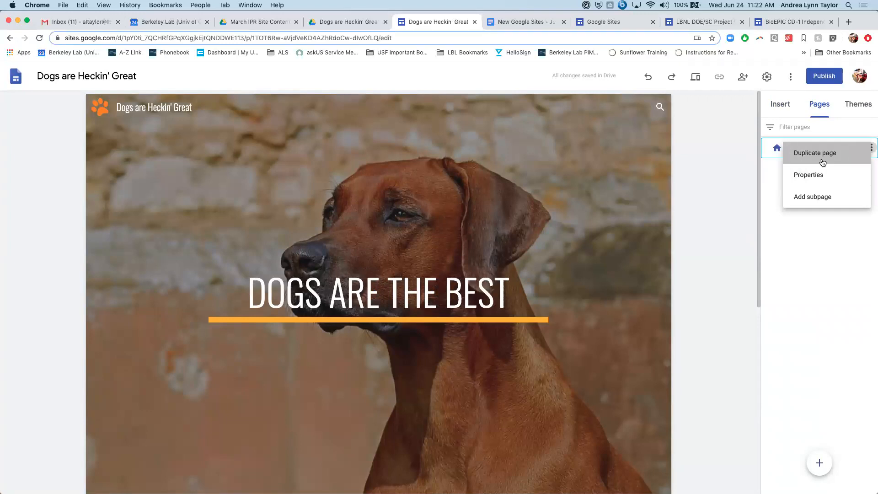
pyautogui.click(823, 161)
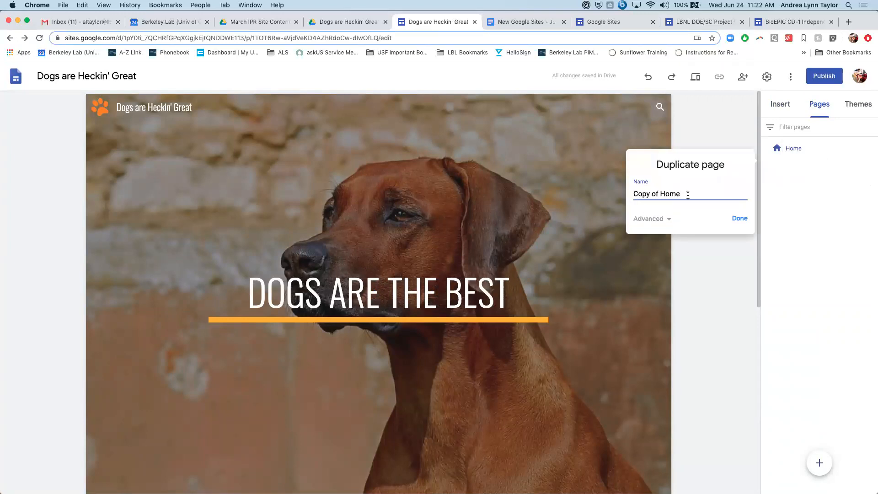
pyautogui.moveTo(693, 192); pyautogui.dragTo(614, 194)
pyautogui.write('Agility')
pyautogui.click(734, 222)
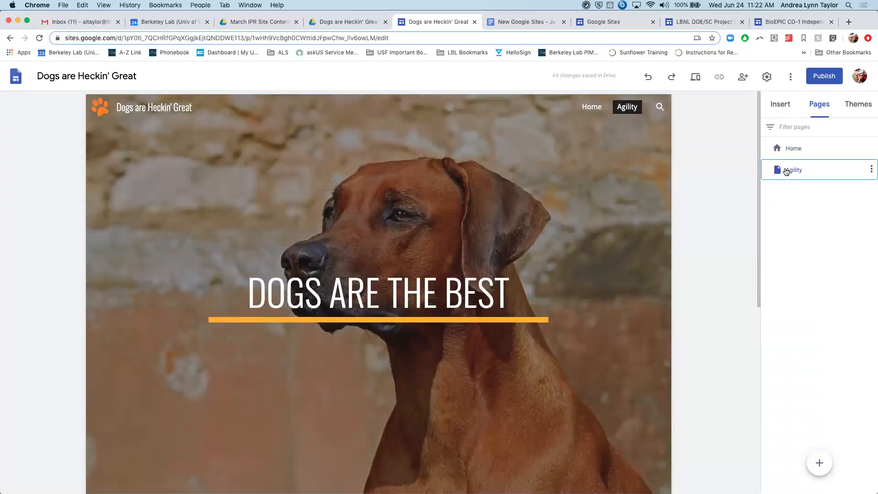
pyautogui.click(794, 171)
# - Narrow the browser window slightly and delete the Agility page from the site
pyautogui.moveTo(871, 11); pyautogui.dragTo(868, 8)
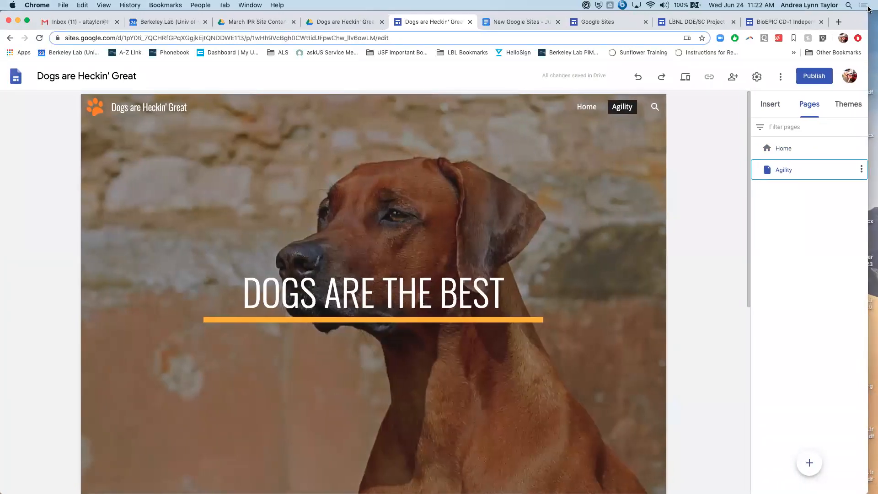
pyautogui.click(861, 171)
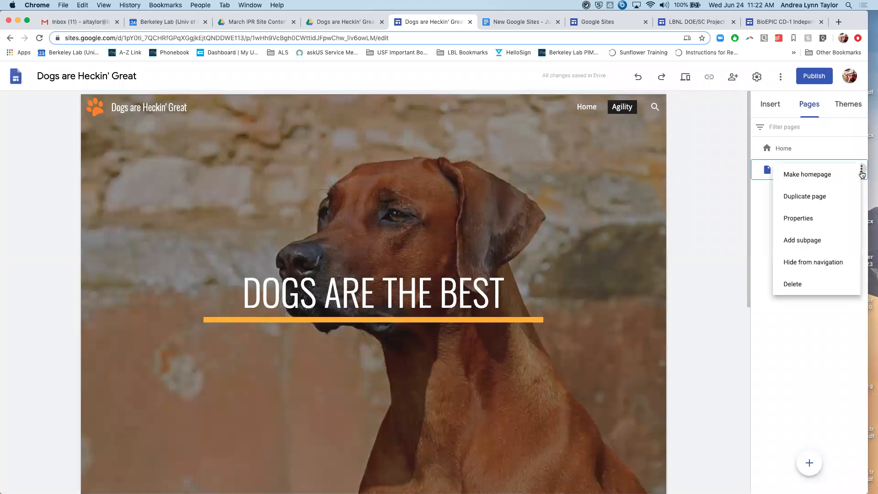
pyautogui.click(810, 283)
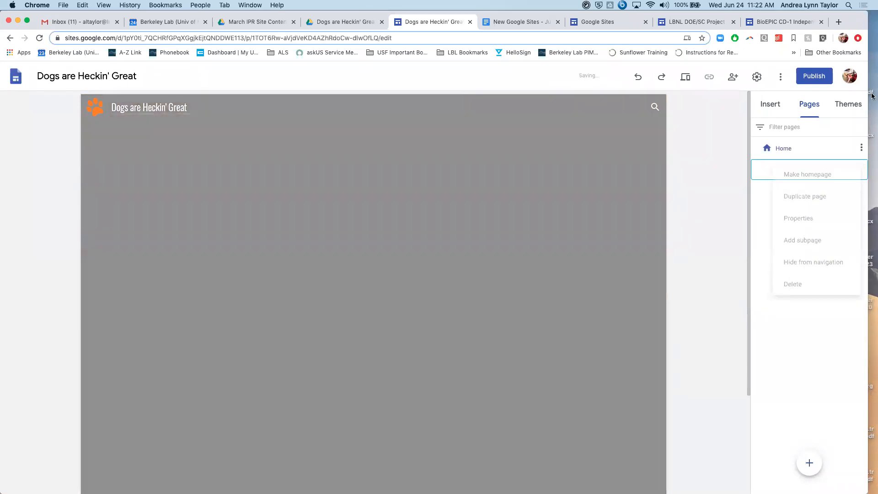
# - Add a new page named "Agility" to the site
pyautogui.click(861, 149)
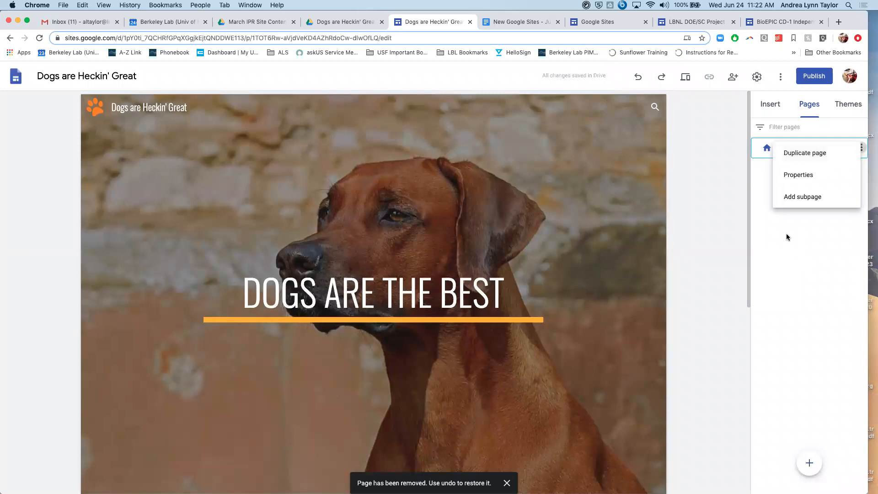
pyautogui.click(779, 247)
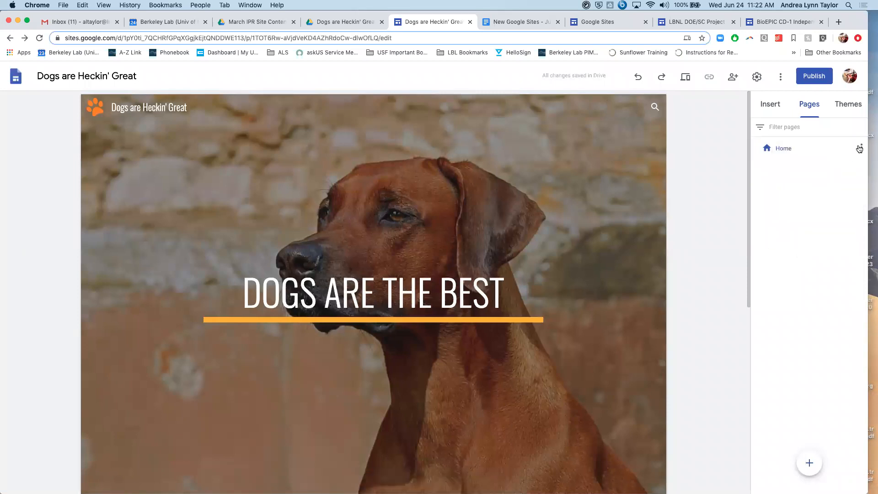
pyautogui.moveTo(802, 470)
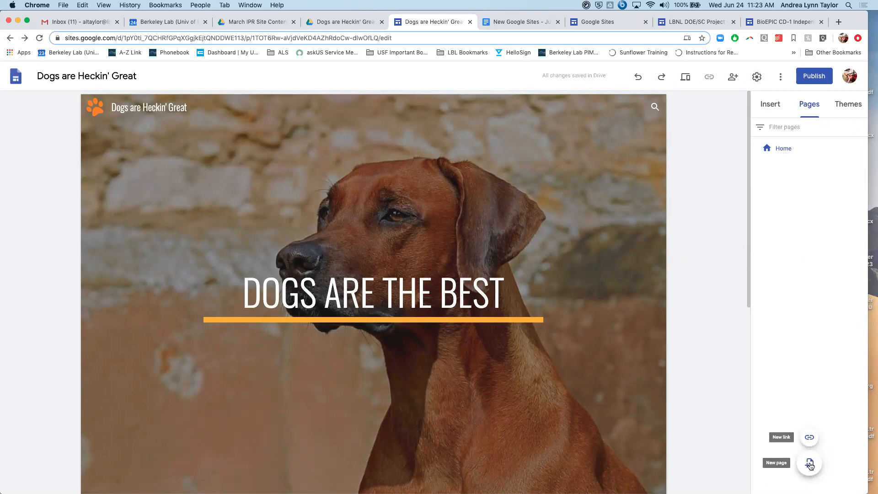
pyautogui.click(810, 465)
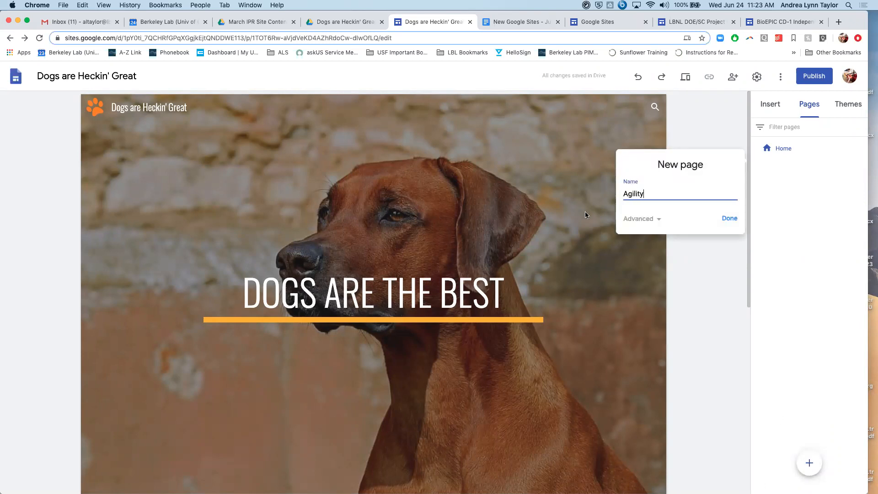
pyautogui.write('Agility')
pyautogui.click(729, 218)
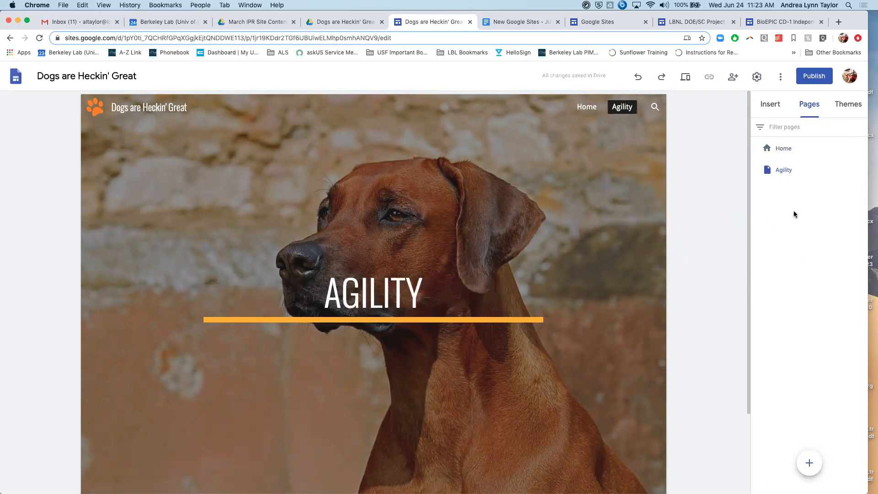
# - Change the Agility page's header type to Title only
pyautogui.click(844, 171)
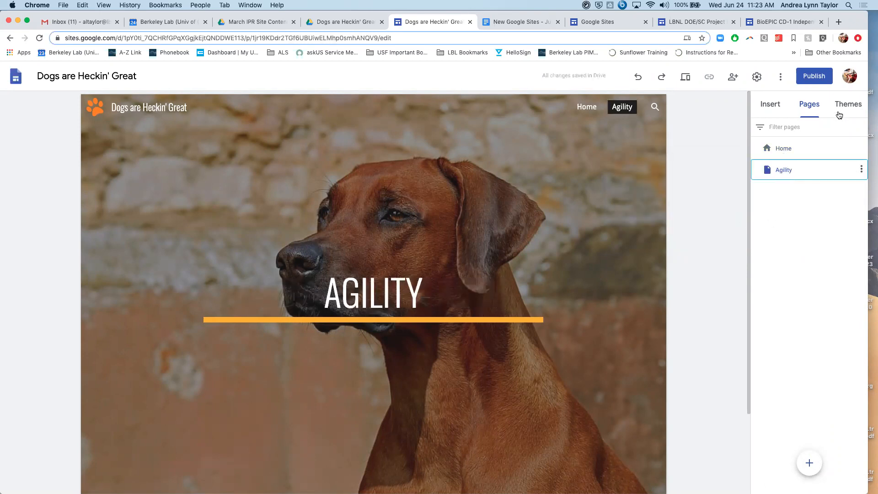
pyautogui.doubleClick(781, 168)
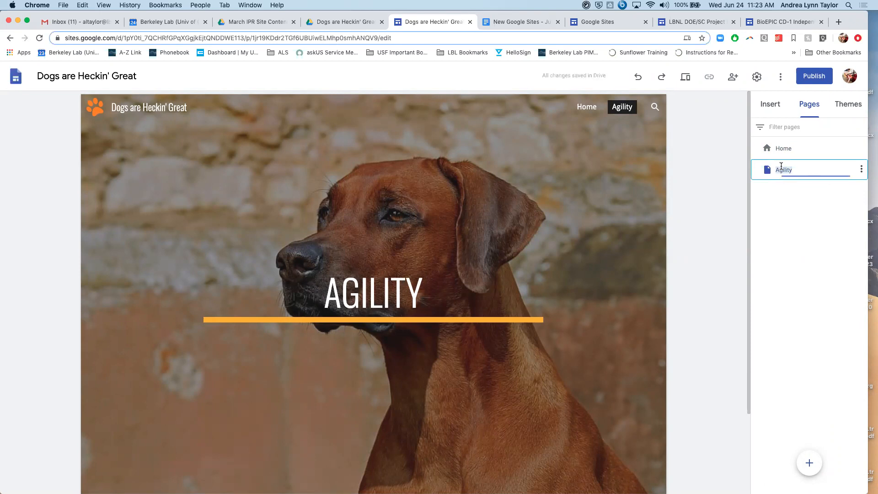
pyautogui.click(850, 106)
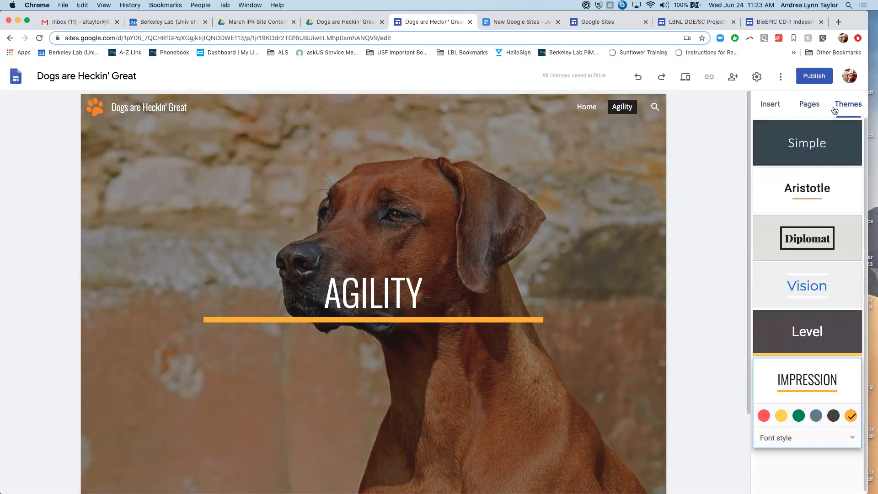
pyautogui.click(770, 105)
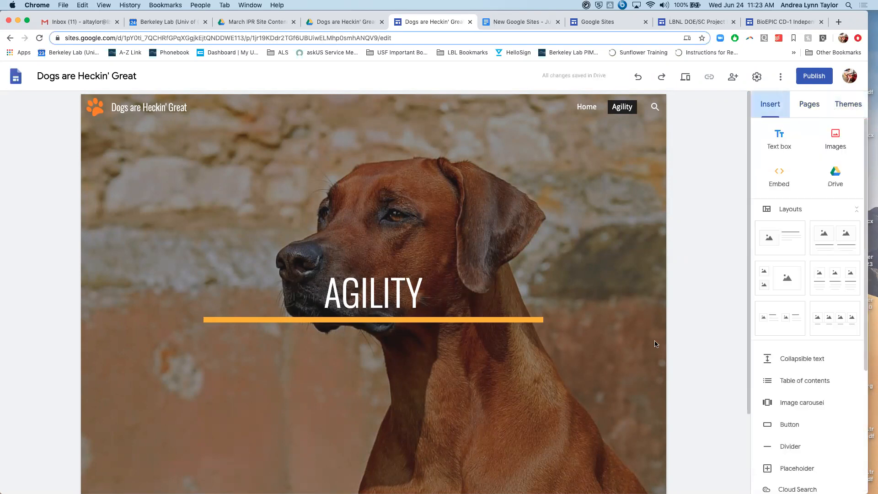
pyautogui.scroll(-3, 404, 269)
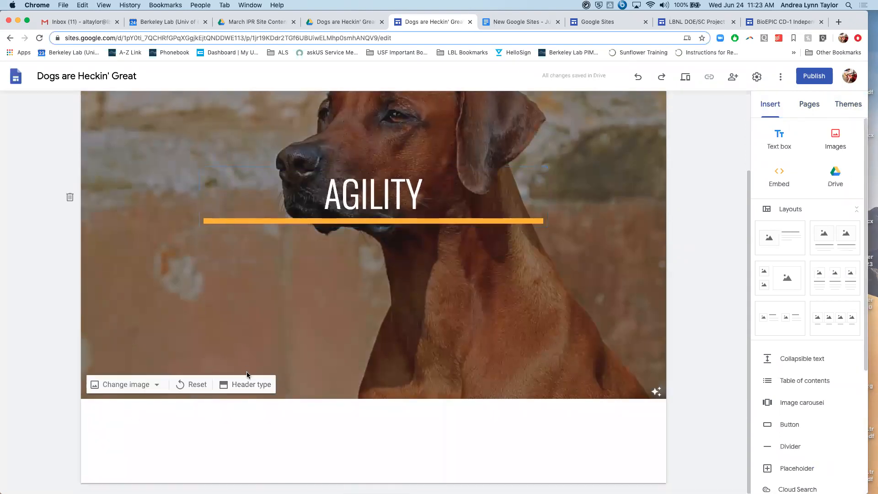
pyautogui.click(247, 384)
pyautogui.click(300, 382)
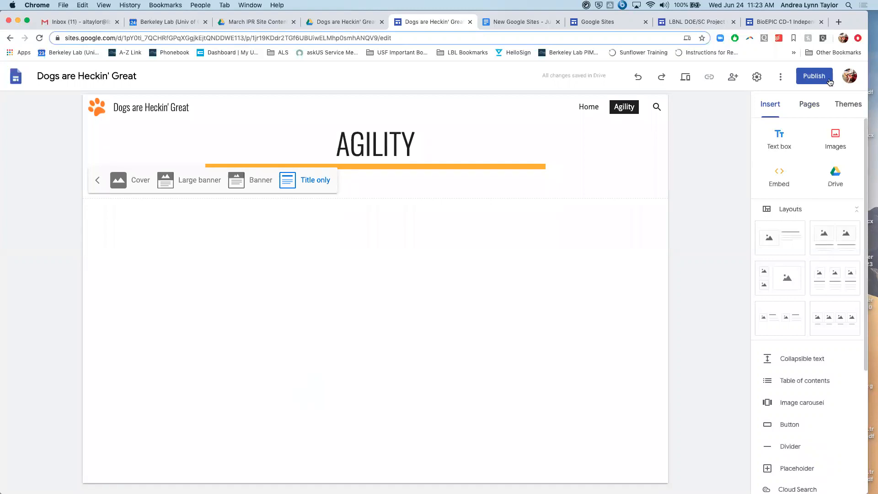
# - Compare the Home and Agility pages, and hide the Agility page from the site navigation
pyautogui.click(805, 111)
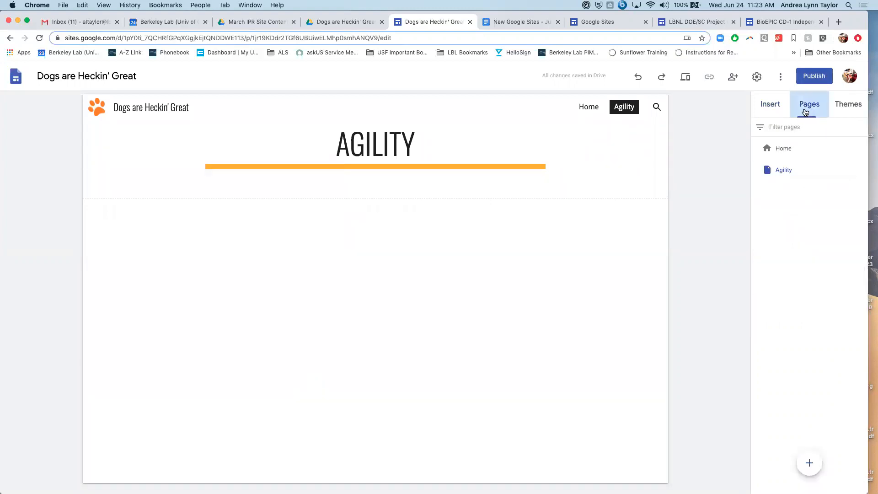
pyautogui.click(781, 148)
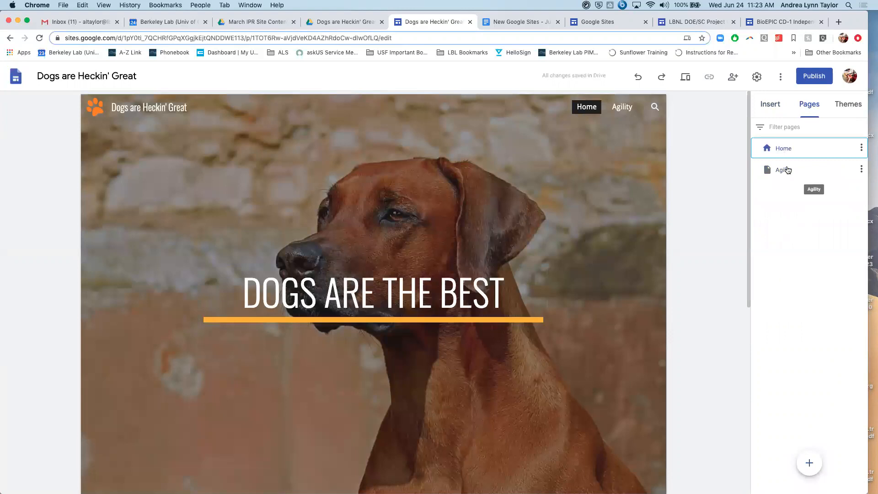
pyautogui.click(787, 170)
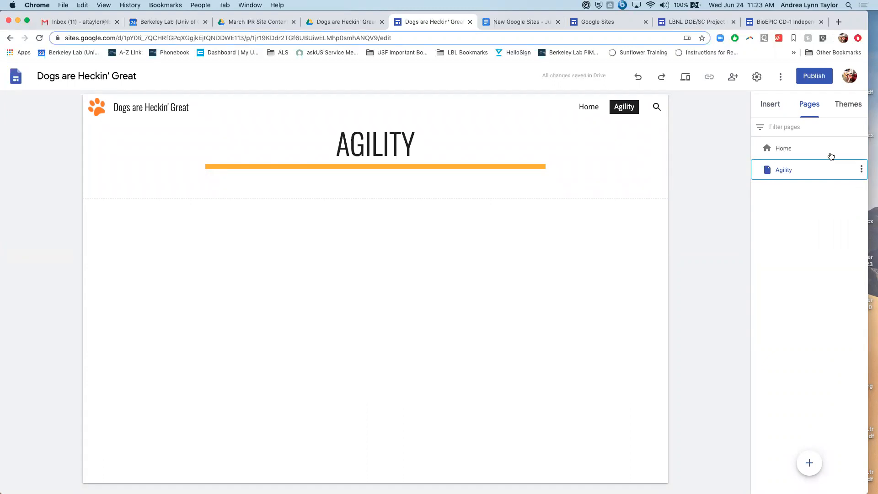
pyautogui.click(809, 142)
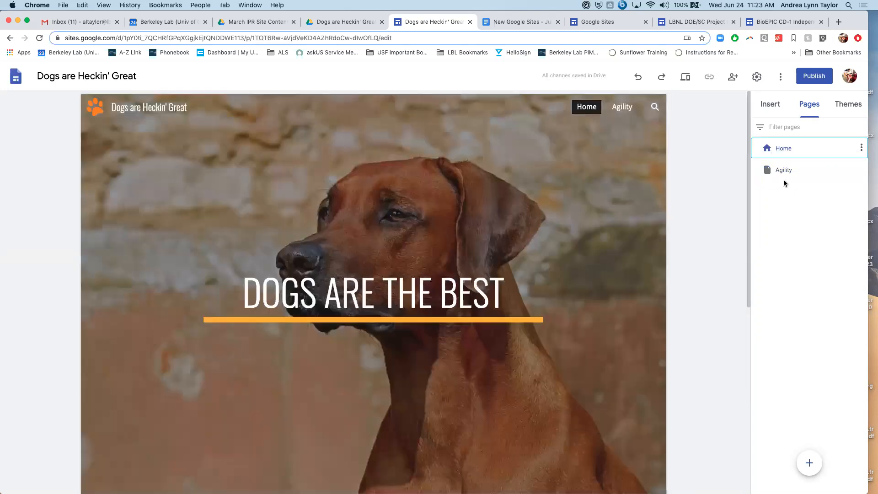
pyautogui.click(785, 171)
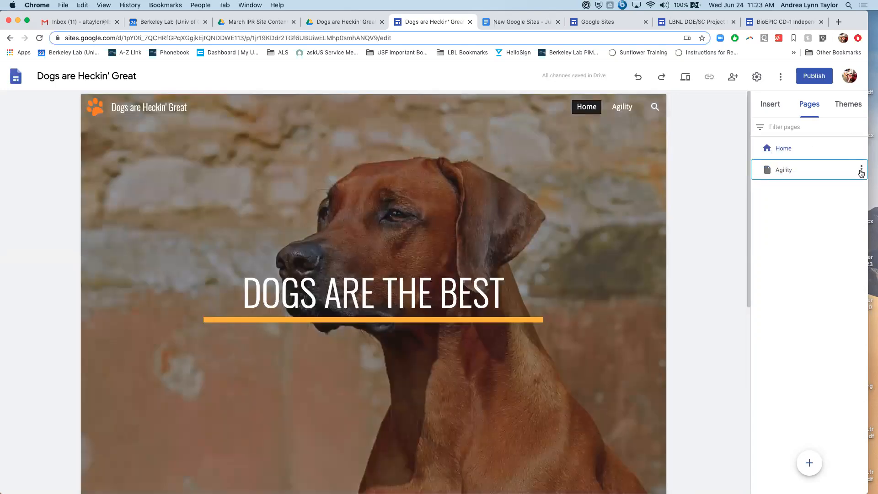
pyautogui.click(862, 170)
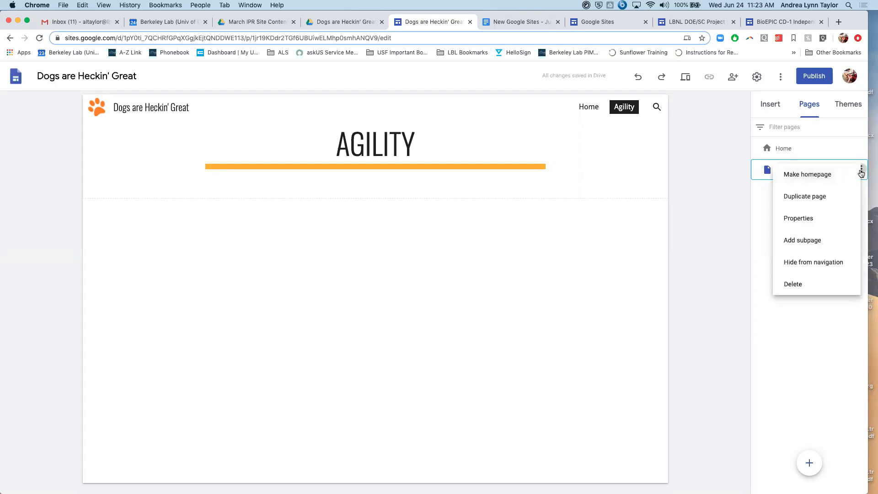
pyautogui.click(830, 264)
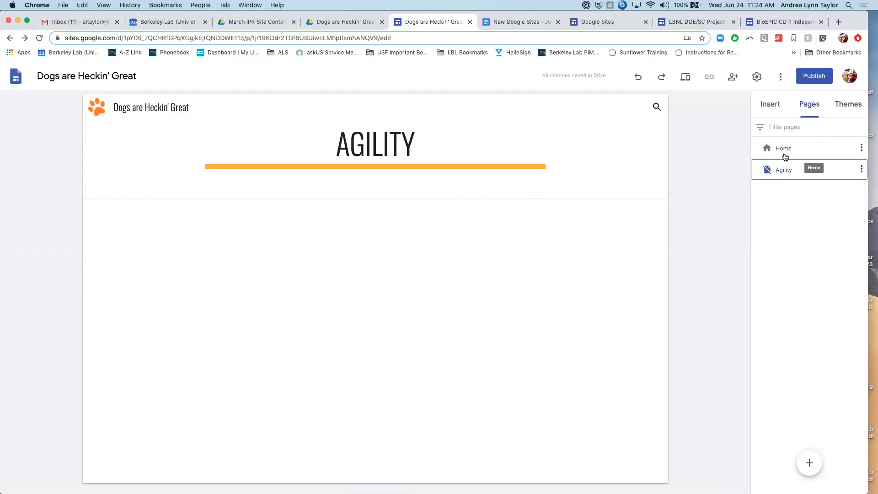
pyautogui.click(282, 249)
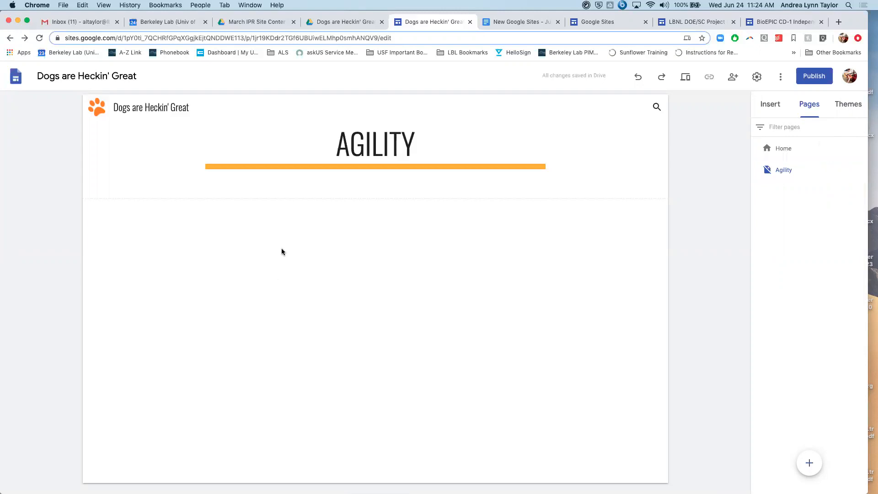
# - Search YouTube for "dogs and agility" and insert the FOX SPORTS 2020 Westminster Kennel Club agility competition video on the Agility page
pyautogui.click(766, 106)
pyautogui.scroll(-4, 832, 373)
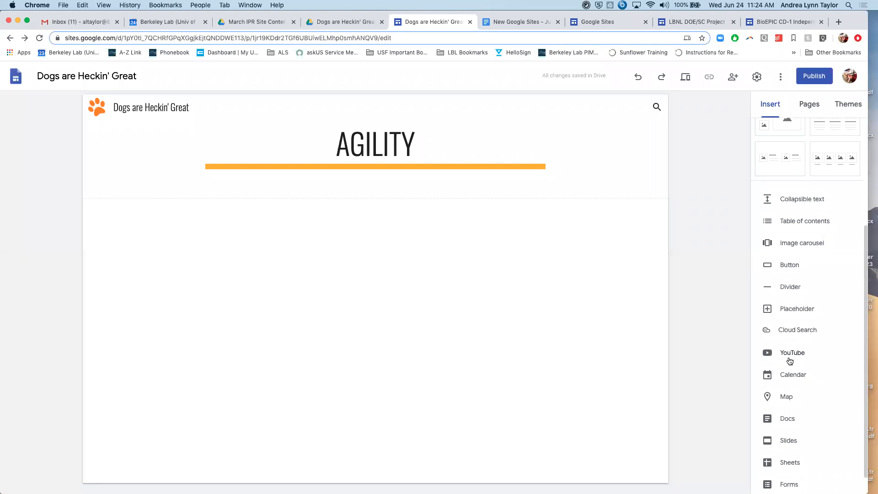
pyautogui.click(792, 355)
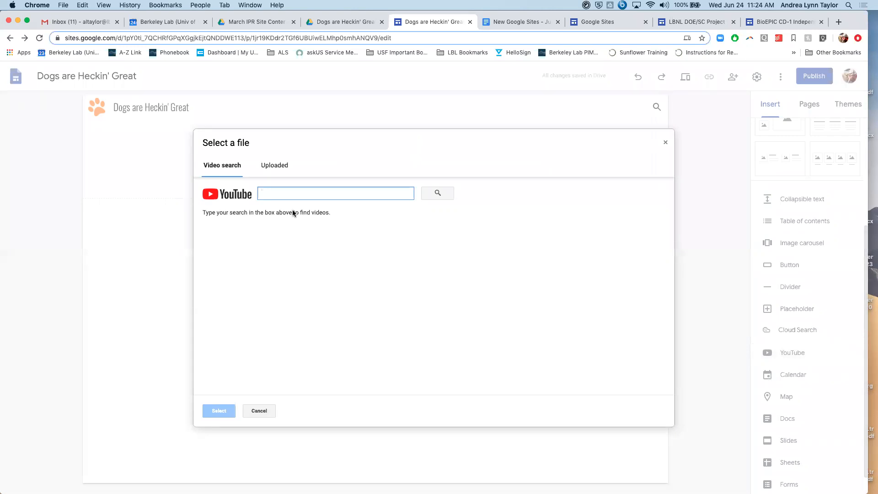
pyautogui.write('dogs and agility')
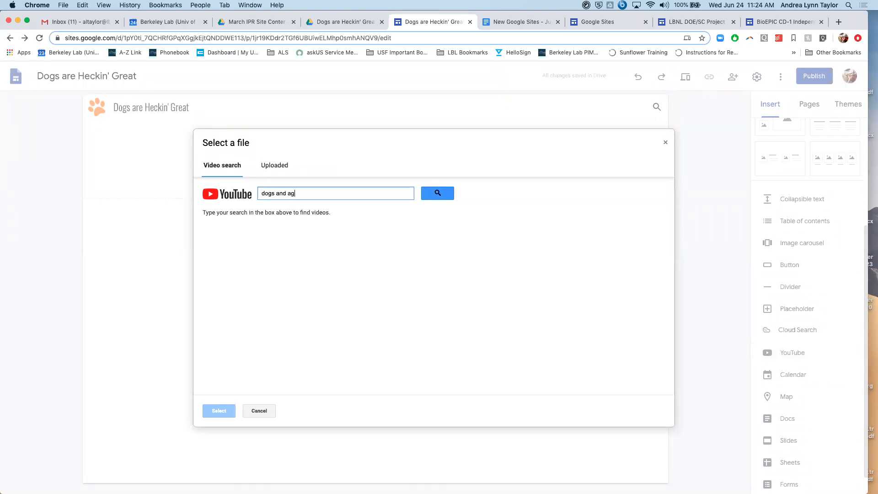
pyautogui.click(437, 193)
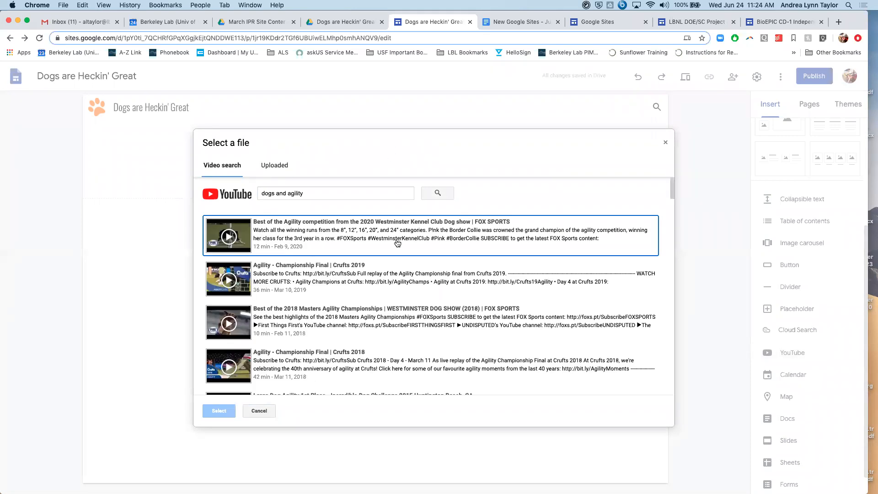
pyautogui.click(283, 232)
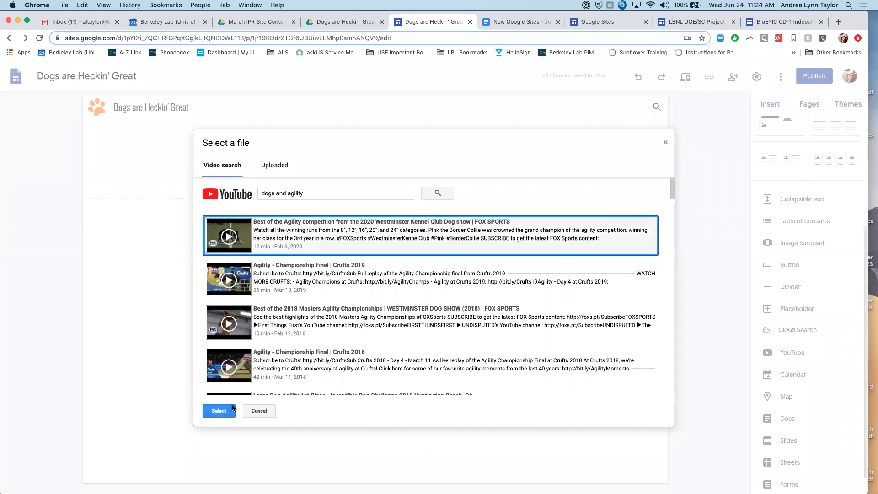
pyautogui.click(219, 411)
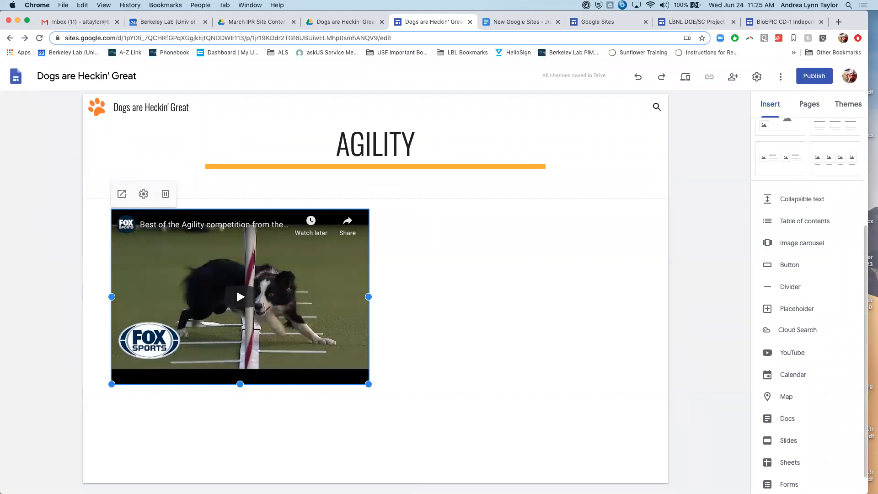
# - Add a text box below the video reading "Check out the goodest boys aren't they super agile?!"
pyautogui.scroll(-1, 751, 299)
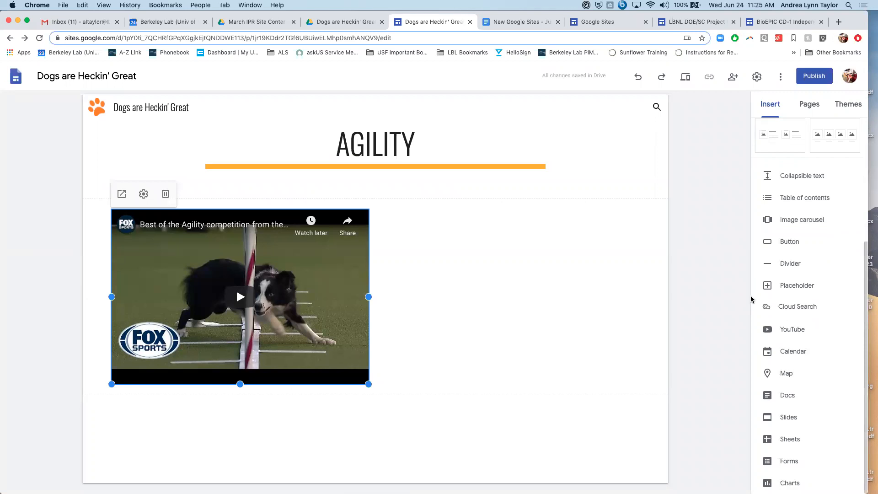
pyautogui.scroll(5, 823, 247)
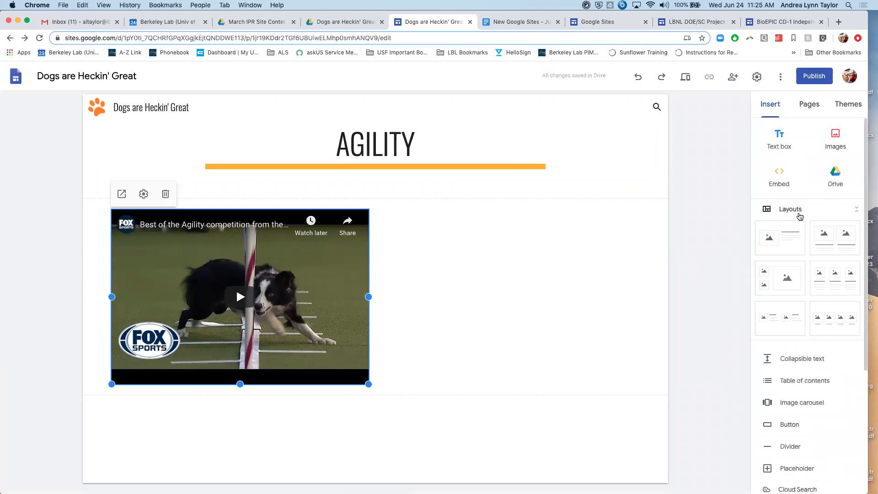
pyautogui.click(779, 151)
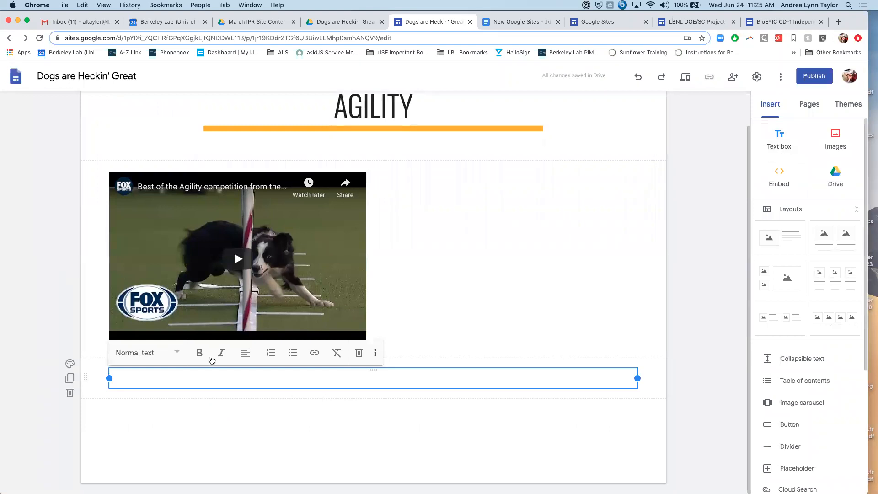
pyautogui.click(175, 354)
pyautogui.click(168, 365)
pyautogui.write("Check out the goodest boys aren't they super agile?")
pyautogui.write('!')
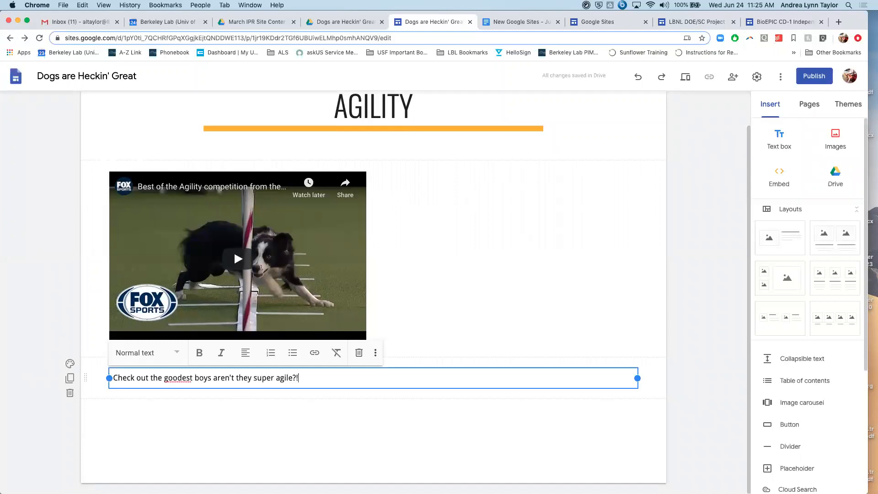
pyautogui.click(256, 429)
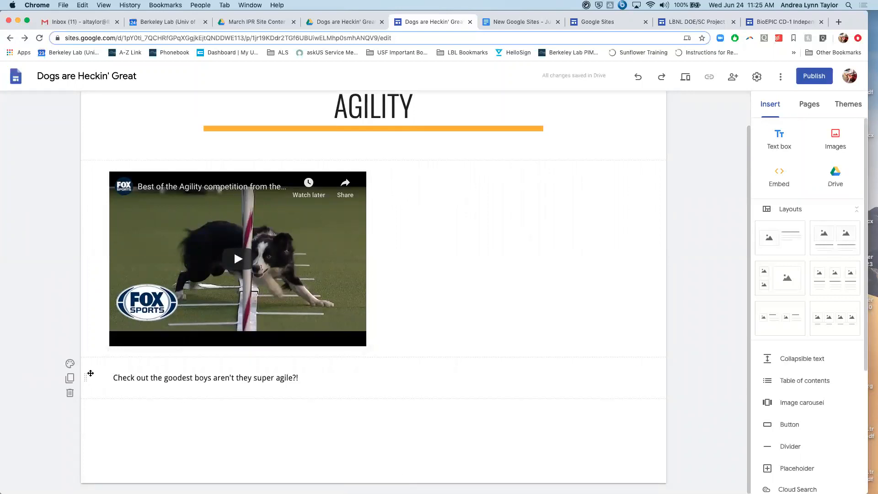
# - Add an empty text box beside the agility video in the same section
pyautogui.moveTo(86, 377); pyautogui.dragTo(105, 382)
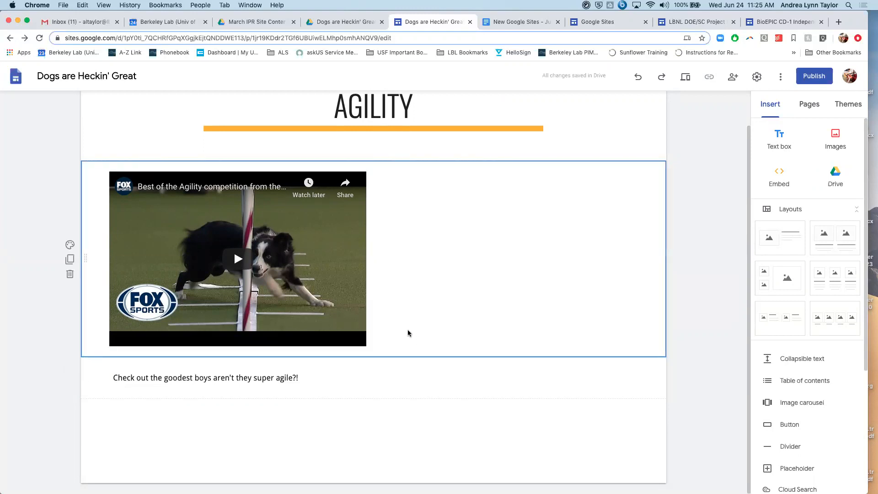
pyautogui.doubleClick(389, 344)
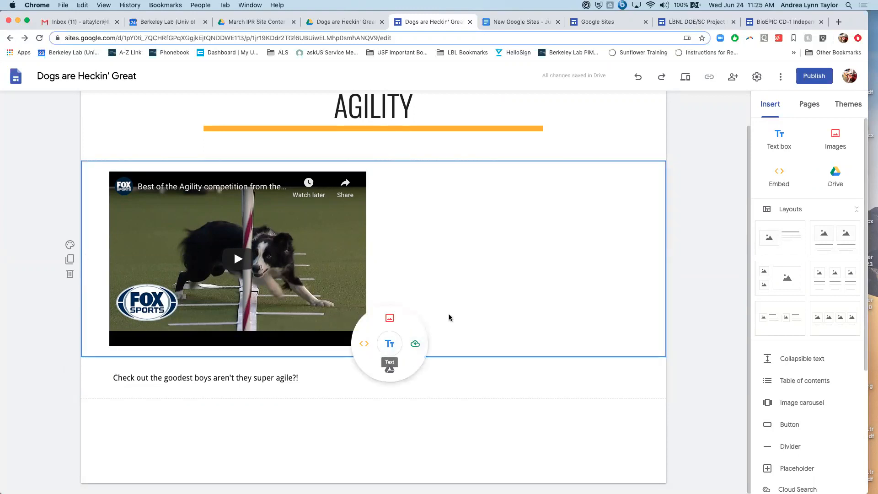
pyautogui.doubleClick(423, 317)
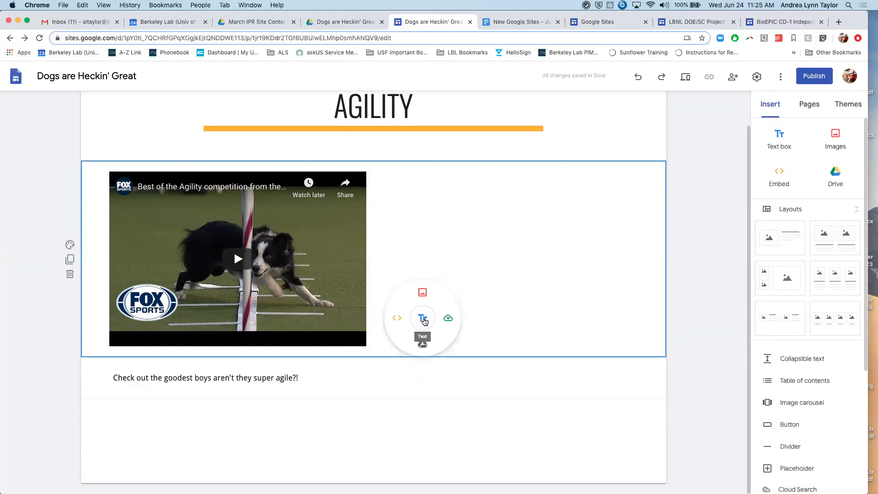
pyautogui.click(423, 320)
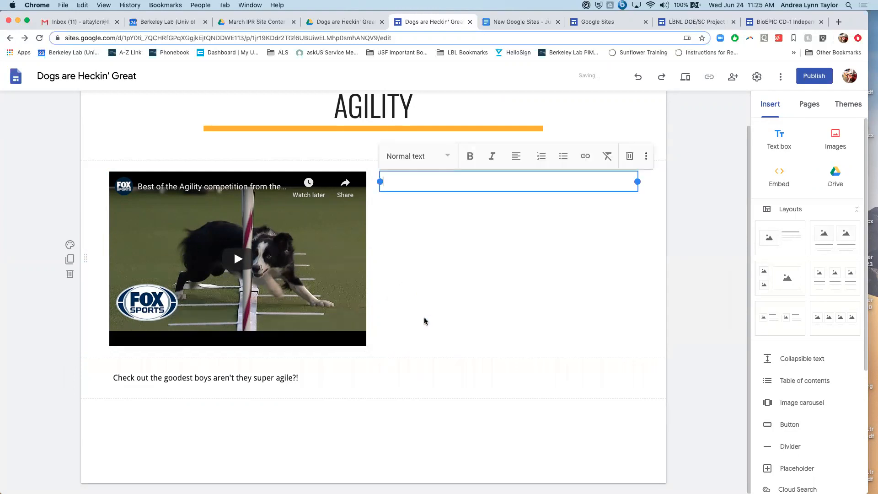
pyautogui.click(417, 260)
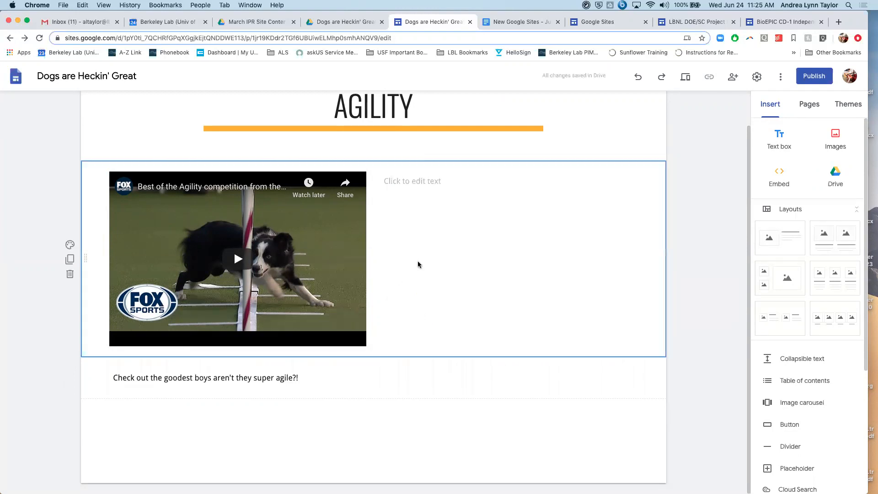
pyautogui.click(426, 182)
pyautogui.click(479, 260)
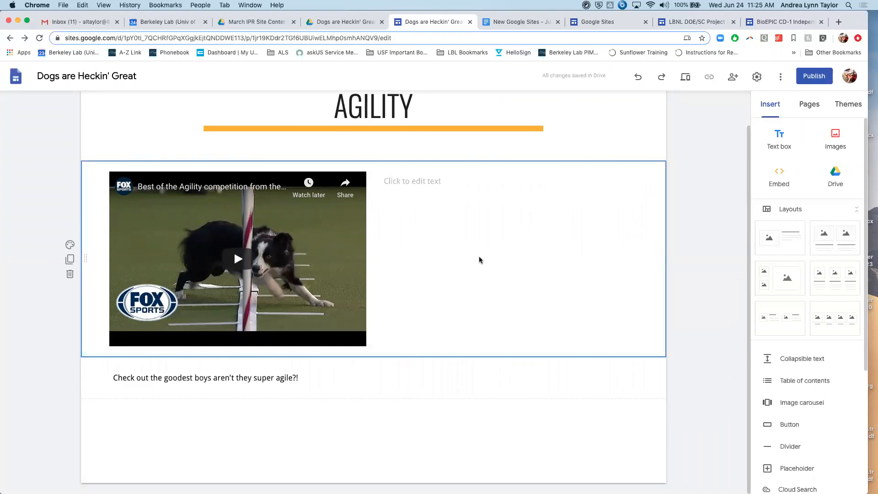
# - Search Google Images for "bordie collie" and insert the photo of the standing black-and-white dog by a fence beside the agility video
pyautogui.rightClick(478, 257)
pyautogui.click(449, 254)
pyautogui.doubleClick(448, 254)
pyautogui.click(450, 231)
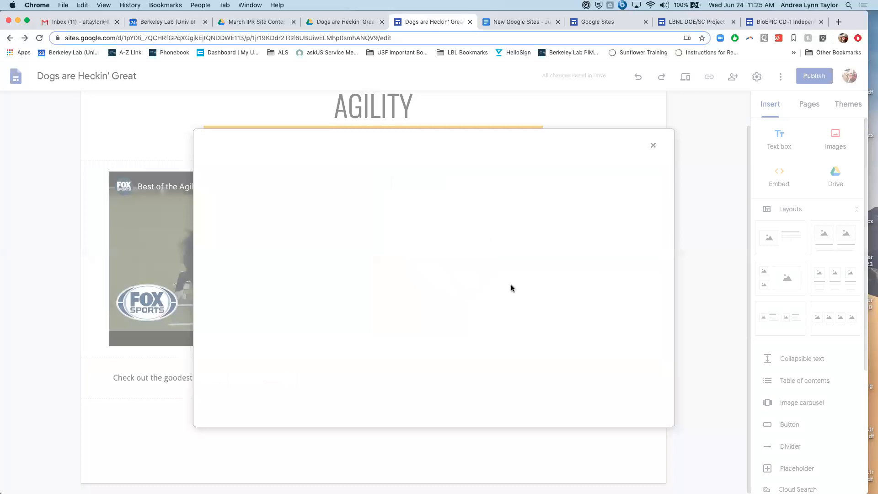
pyautogui.click(277, 174)
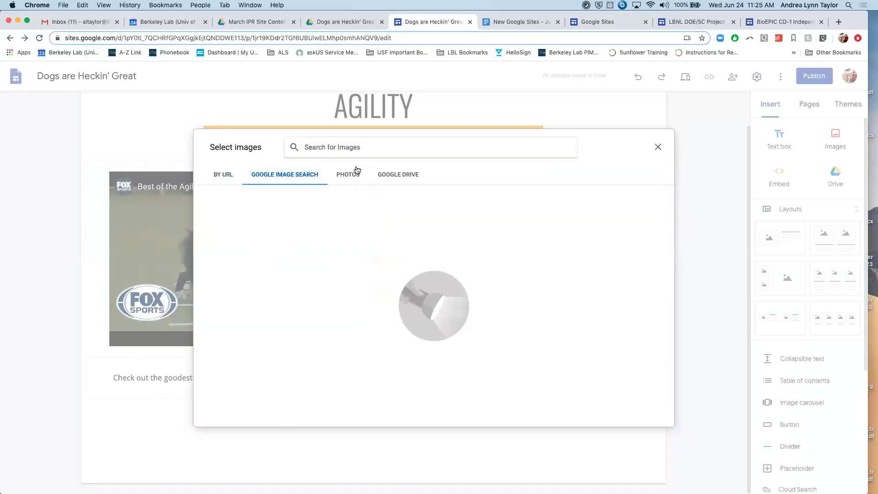
pyautogui.write('bordie coll')
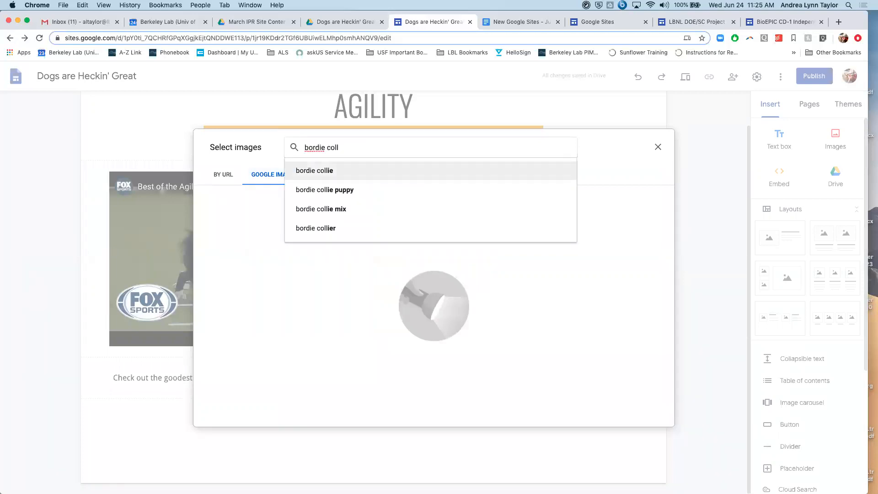
pyautogui.click(314, 172)
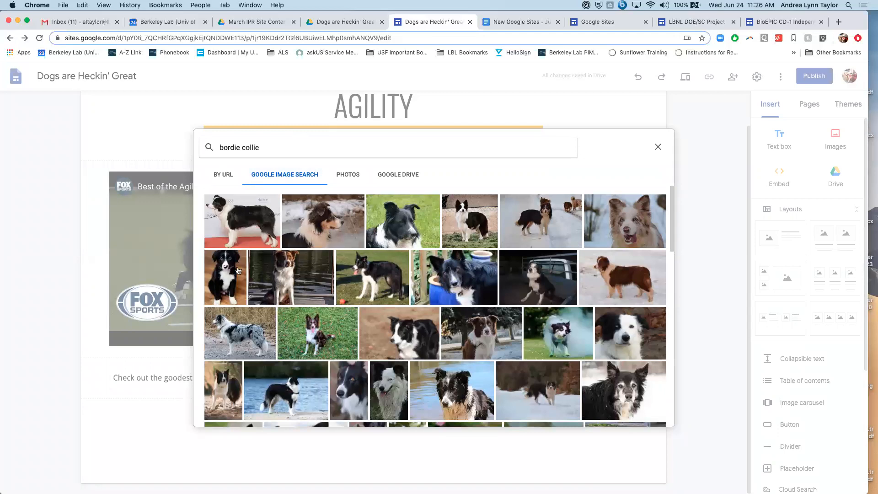
pyautogui.click(468, 218)
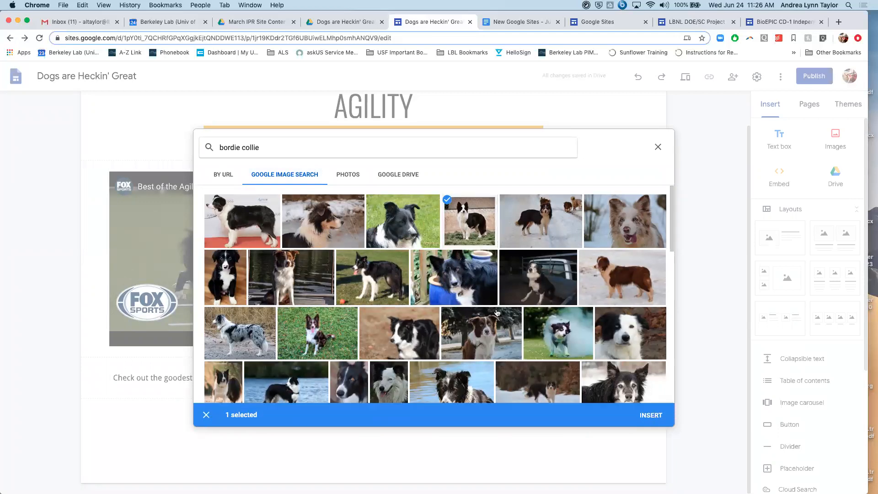
pyautogui.click(654, 414)
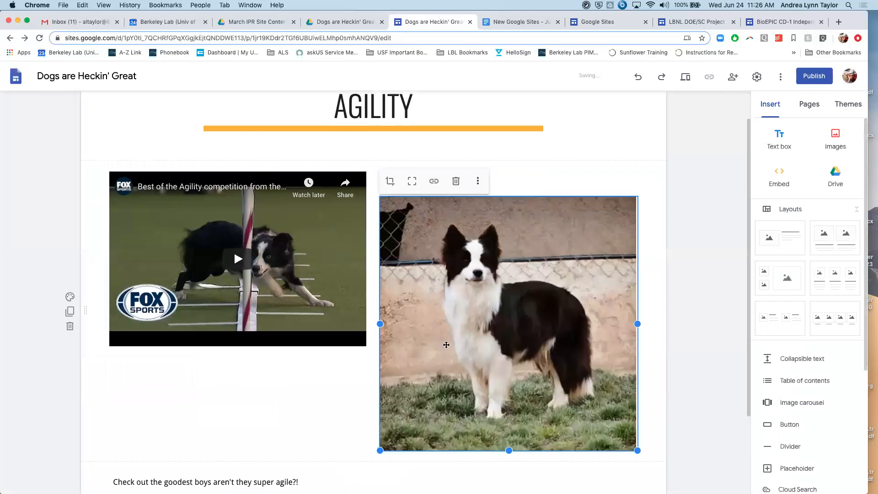
# - Fill the empty text box above the dog photo with "Look at this agile girl!"
pyautogui.click(553, 184)
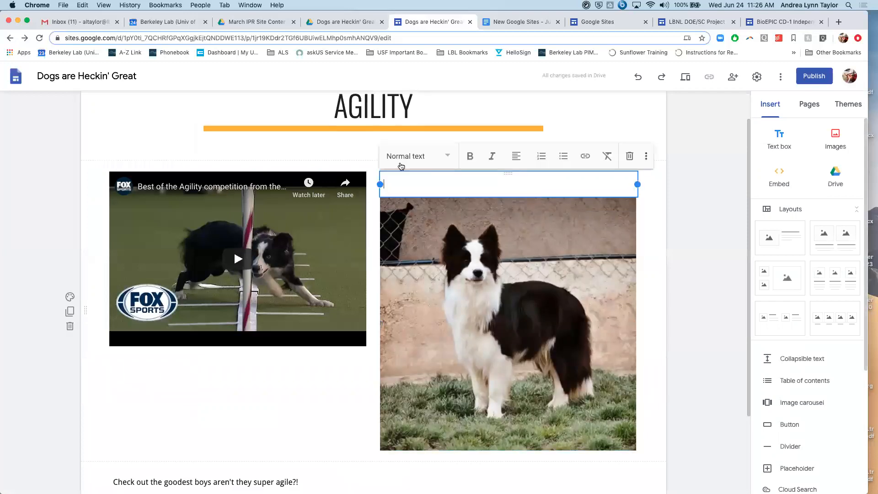
pyautogui.write('A')
pyautogui.press('BackSpace')
pyautogui.press('BackSpace')
pyautogui.write('Look at this agile')
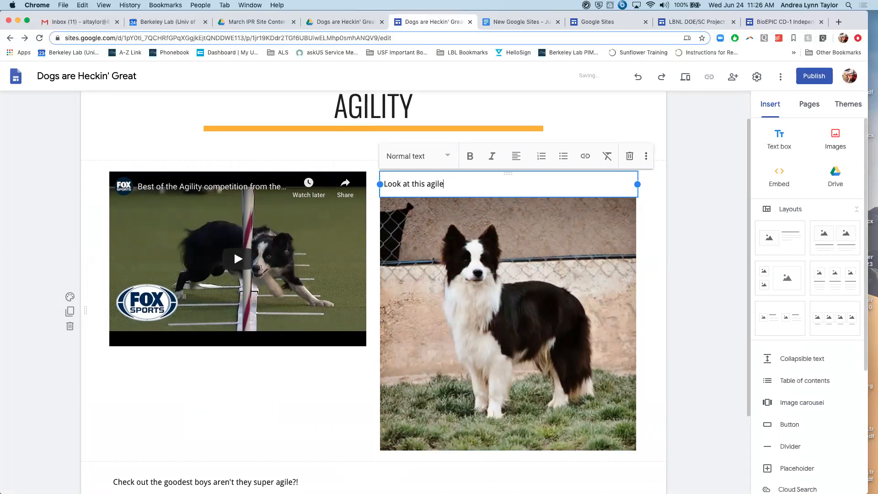
pyautogui.write(' by')
pyautogui.press('BackSpace')
pyautogui.press('BackSpace')
pyautogui.write('gir')
pyautogui.click(656, 231)
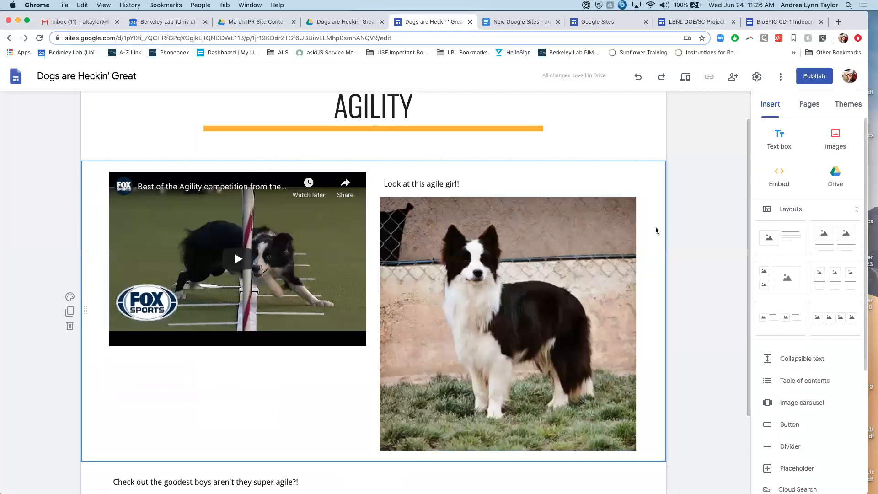
# - Review the Agility page and the available insert elements, and check who the site is shared with
pyautogui.scroll(-2, 270, 423)
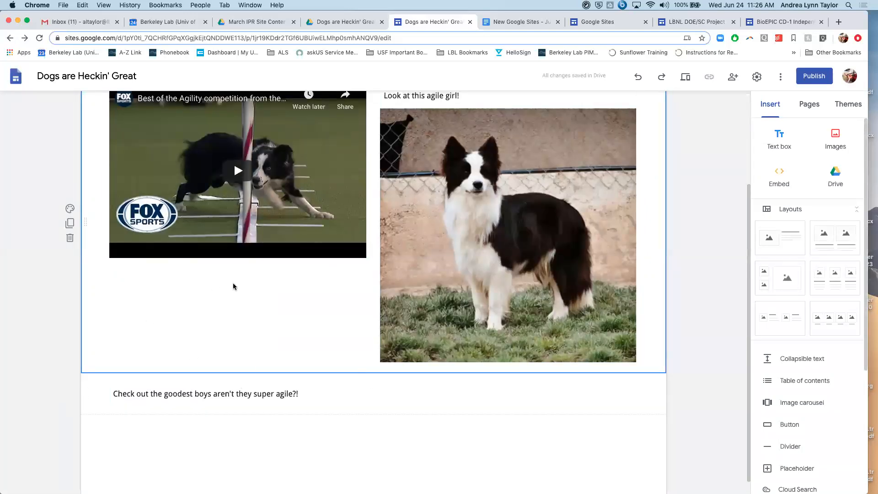
pyautogui.scroll(-1, 241, 297)
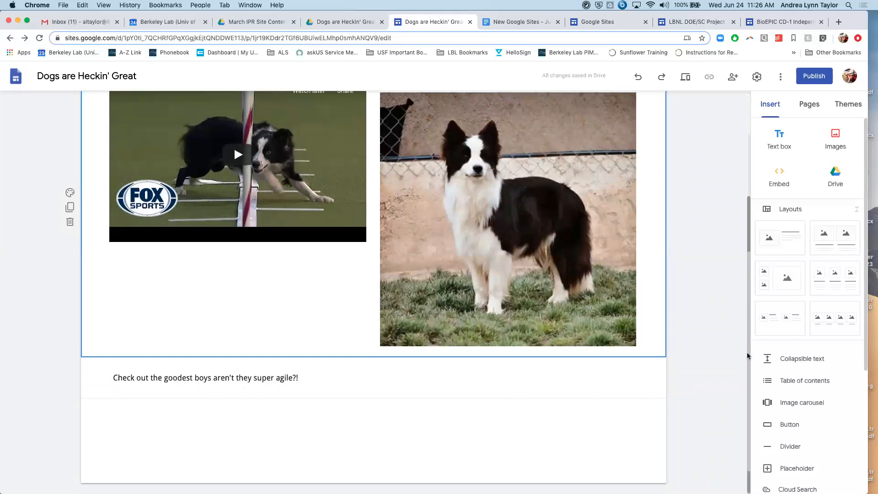
pyautogui.scroll(-5, 784, 388)
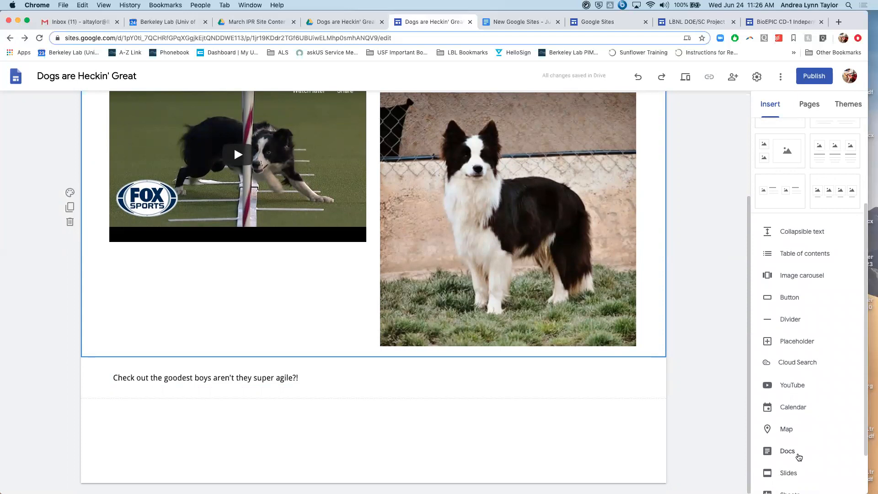
pyautogui.scroll(-2, 797, 457)
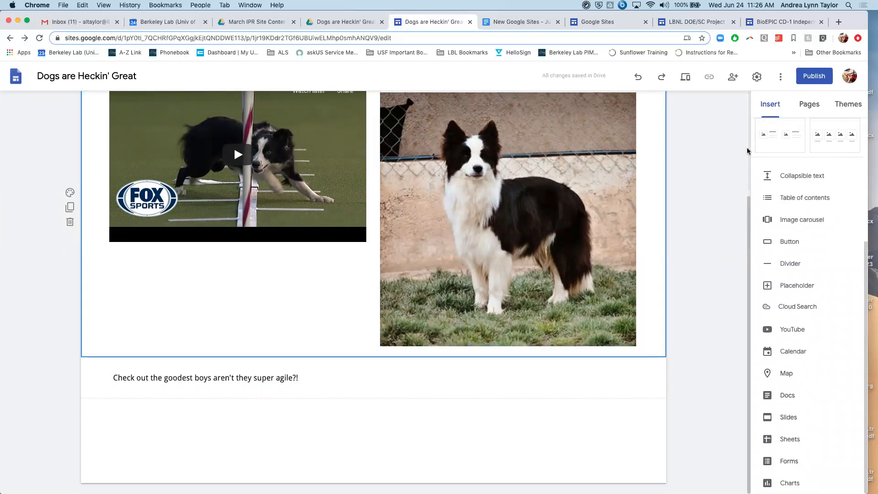
pyautogui.scroll(3, 686, 174)
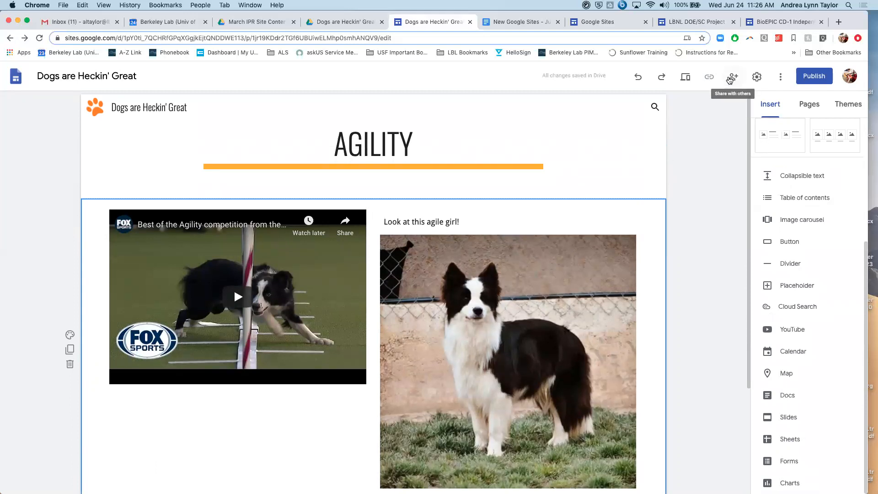
pyautogui.click(731, 77)
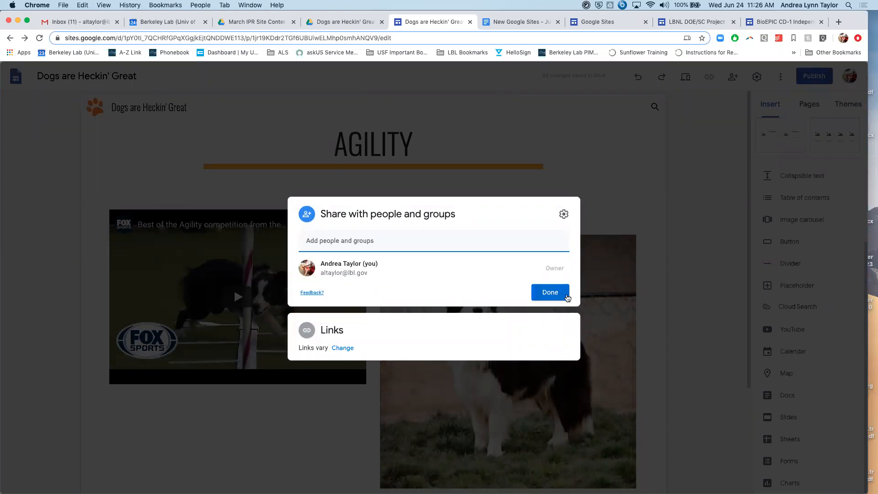
pyautogui.click(550, 292)
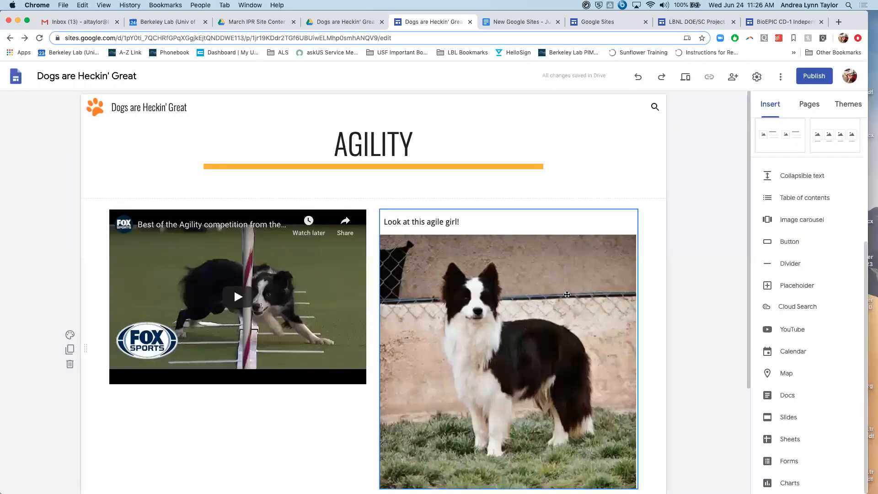
# - Make the hidden Agility page show in the site navigation
pyautogui.click(808, 103)
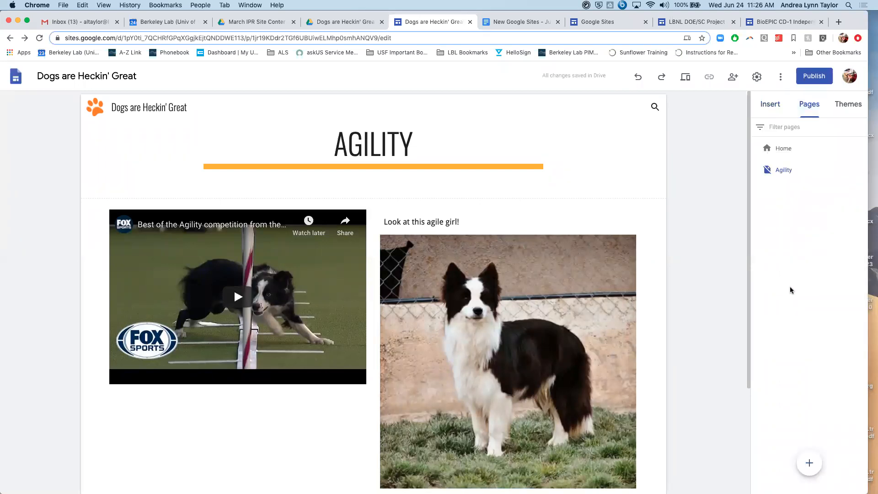
pyautogui.click(784, 151)
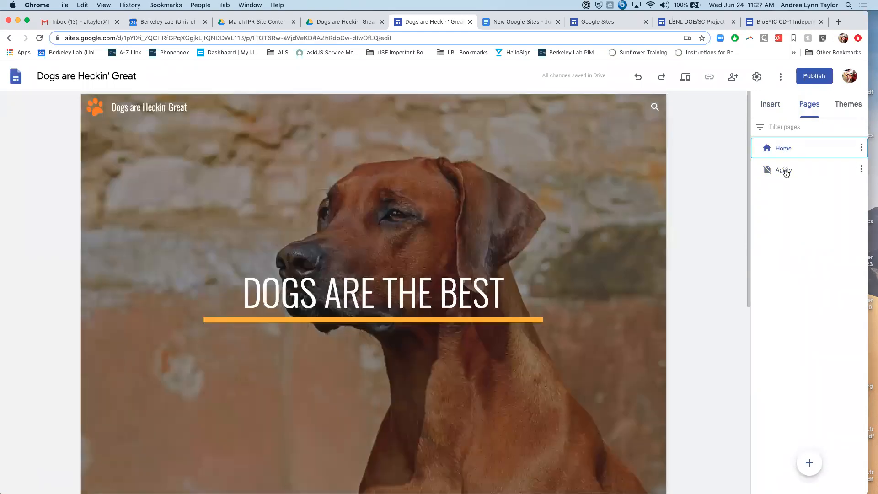
pyautogui.click(784, 171)
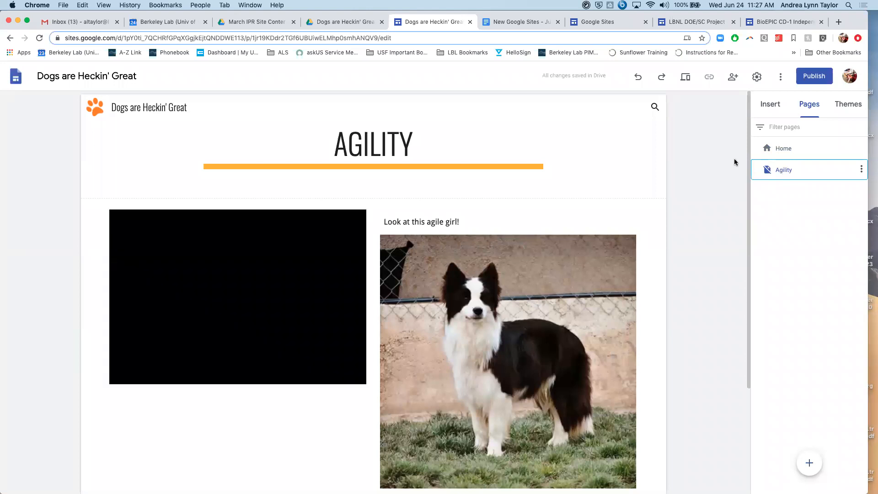
pyautogui.click(861, 169)
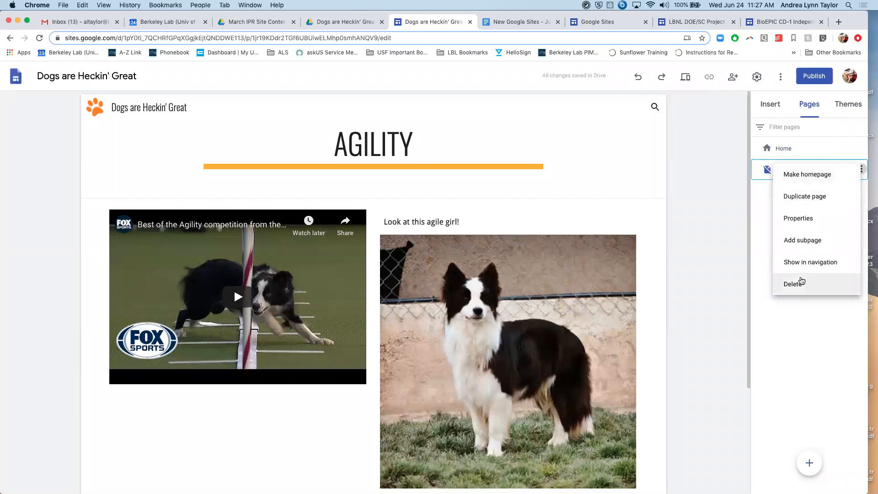
pyautogui.click(801, 263)
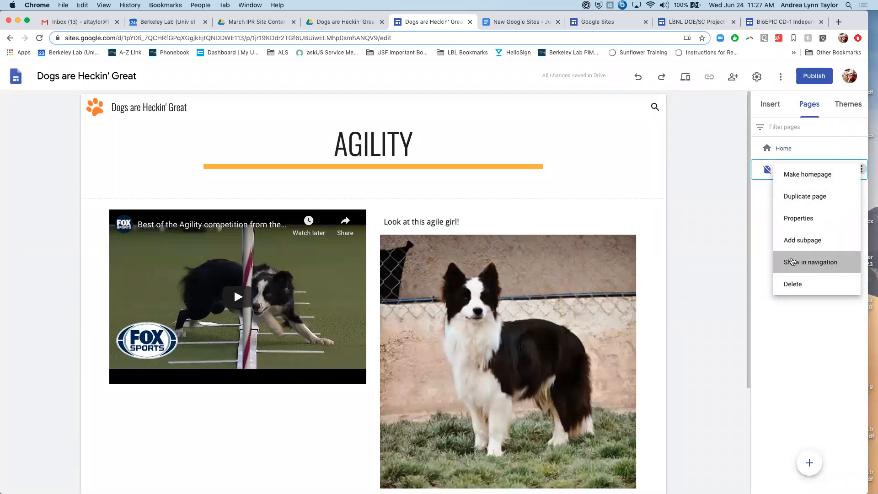
pyautogui.moveTo(860, 167)
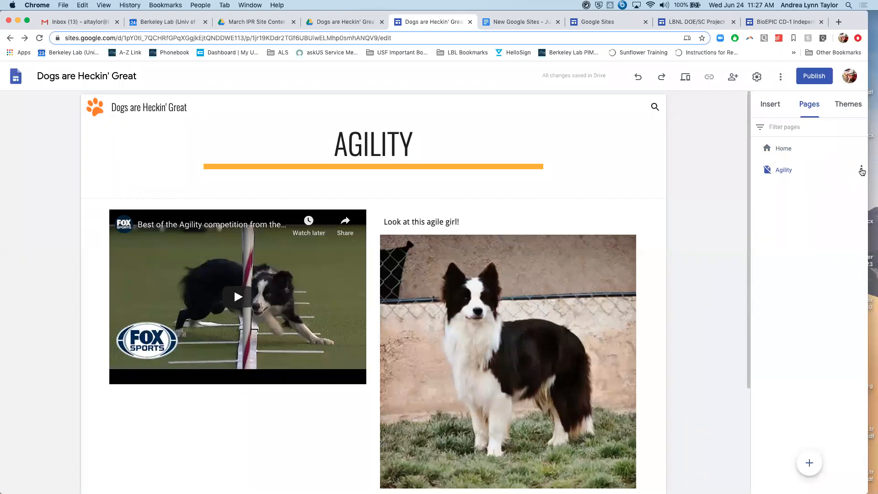
pyautogui.click(861, 170)
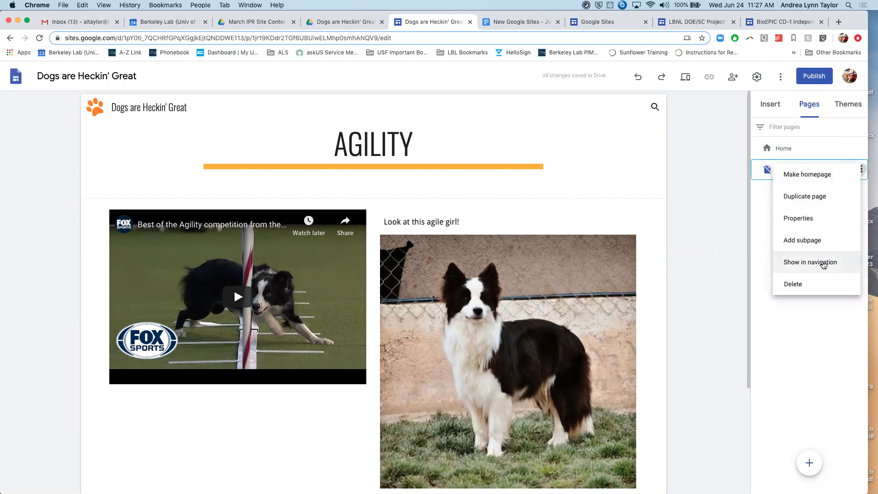
pyautogui.click(822, 263)
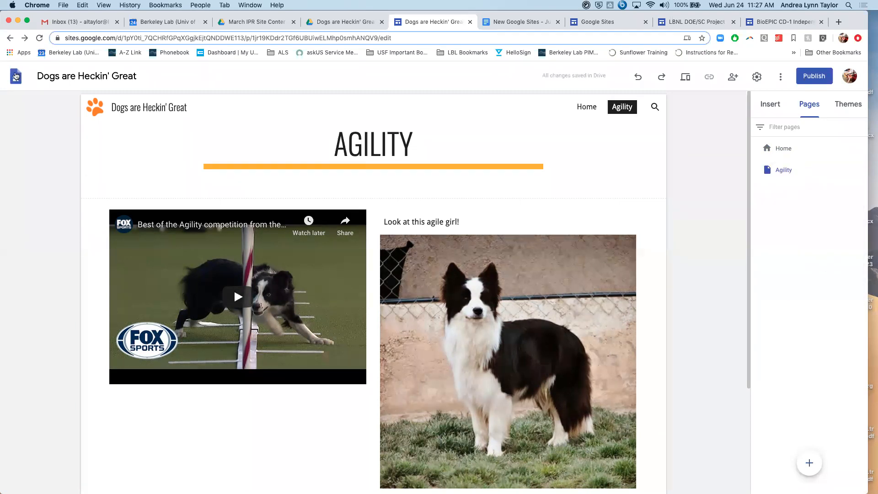
# - Go to the Home page and open the site's navigation settings
pyautogui.click(782, 149)
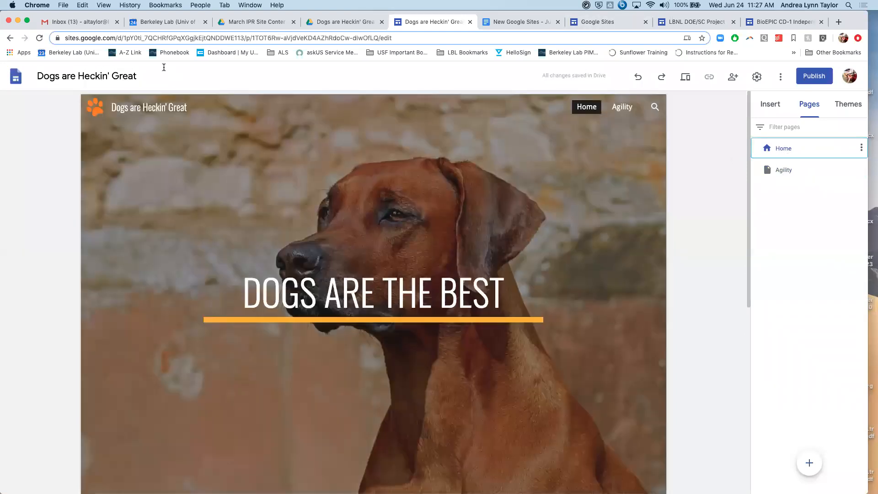
pyautogui.click(98, 109)
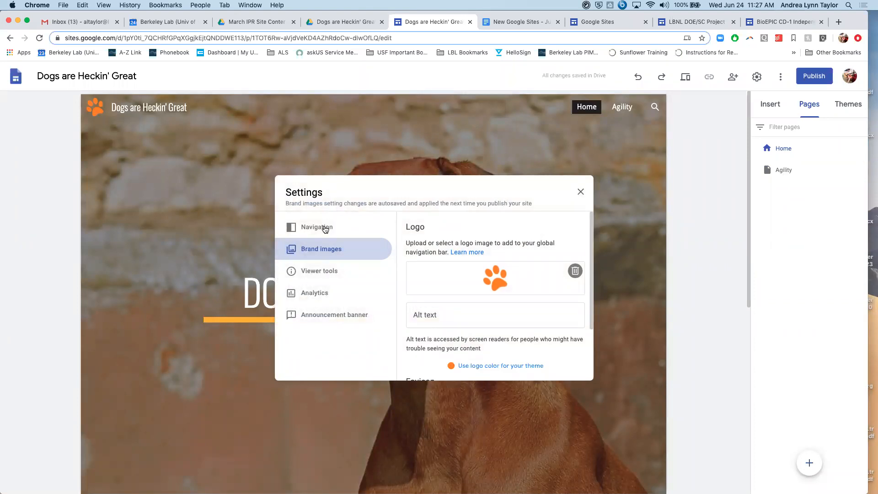
pyautogui.click(322, 228)
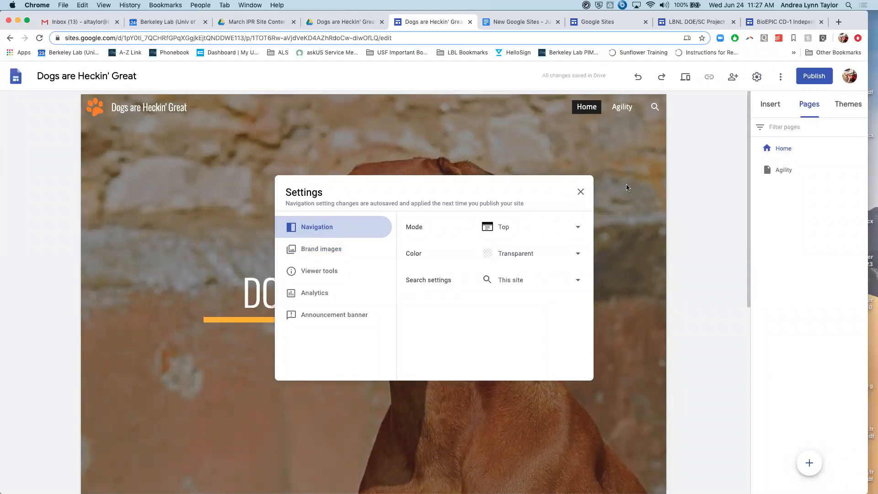
# - Set the site's navigation mode to Side and its color to White
pyautogui.click(575, 229)
pyautogui.click(514, 247)
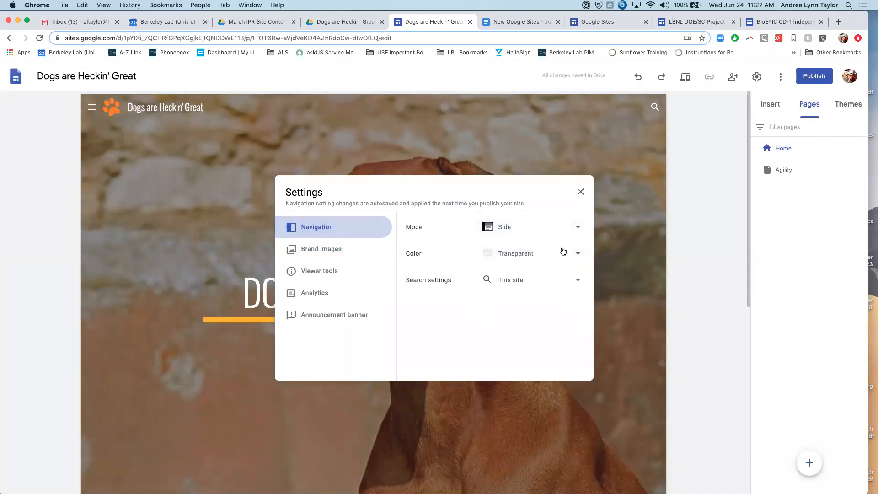
pyautogui.click(577, 254)
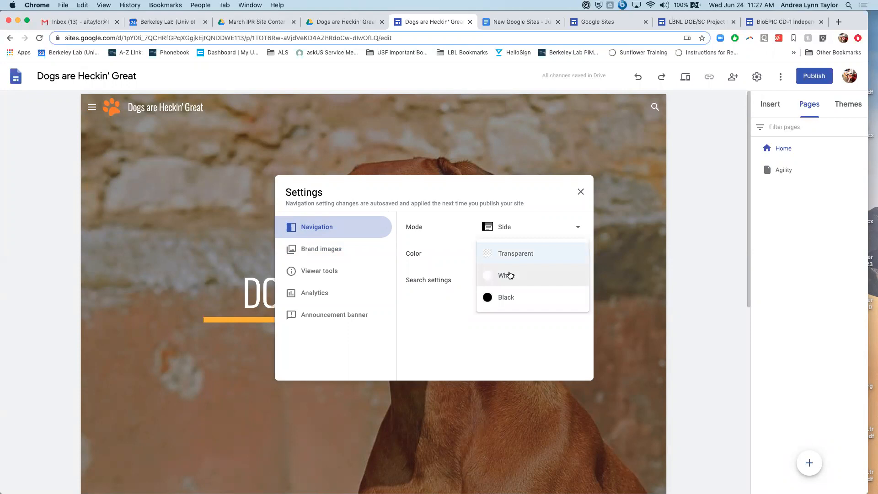
pyautogui.click(510, 275)
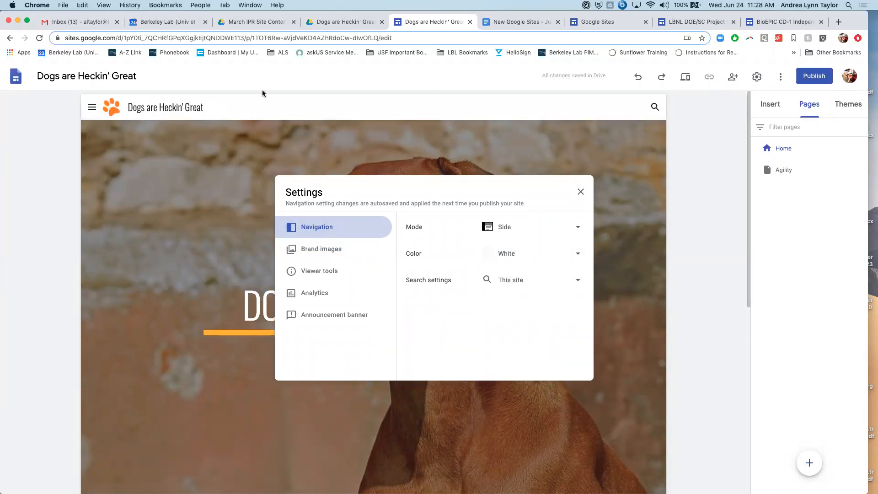
# - Try the Black and Transparent navigation colors, and set the color back to White
pyautogui.click(576, 252)
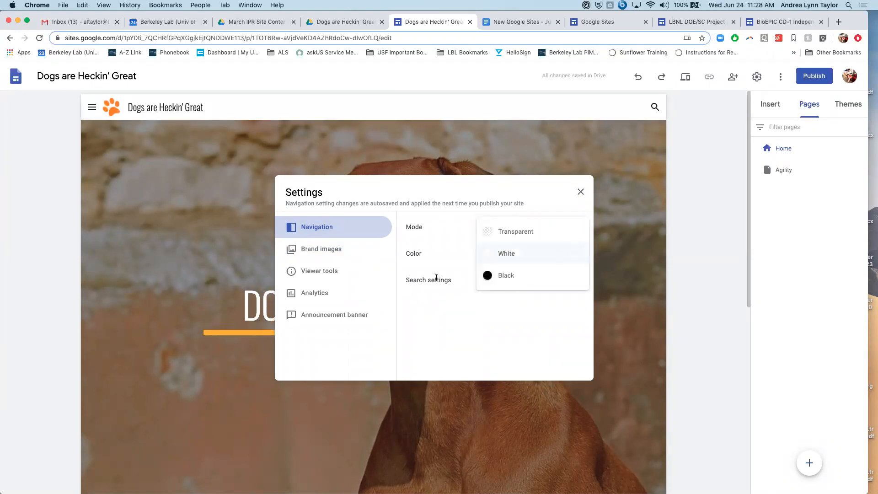
pyautogui.click(513, 270)
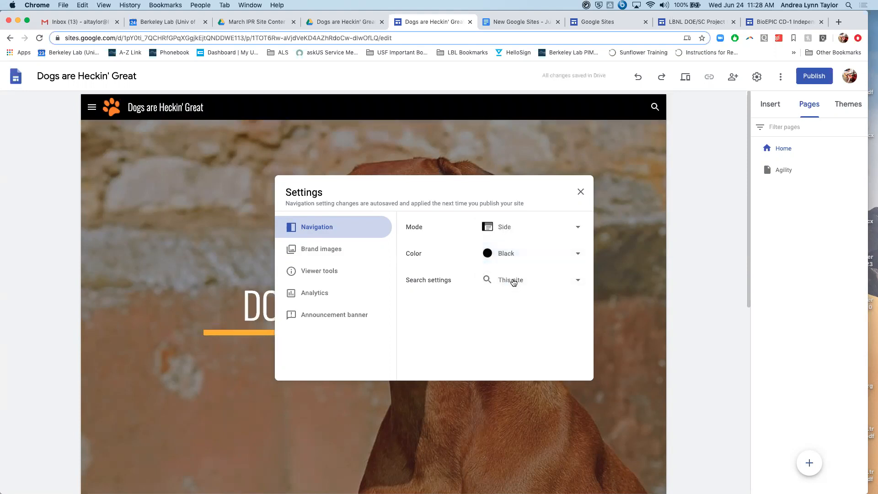
pyautogui.click(568, 257)
pyautogui.click(514, 210)
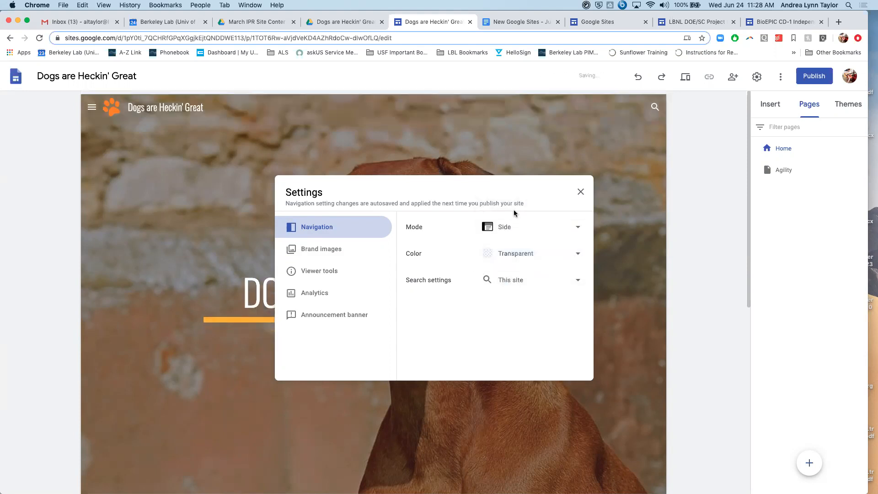
pyautogui.click(578, 257)
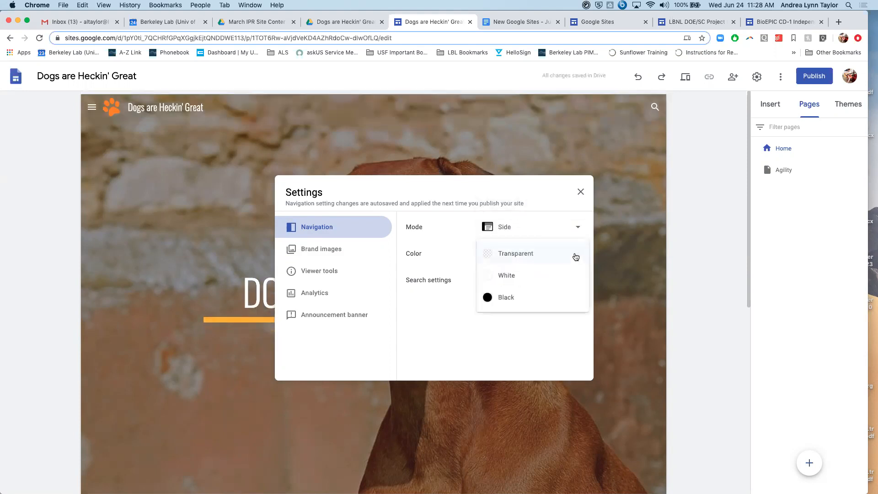
pyautogui.click(529, 276)
# - Choose This site as the navigation's search scope and close the site settings
pyautogui.click(580, 281)
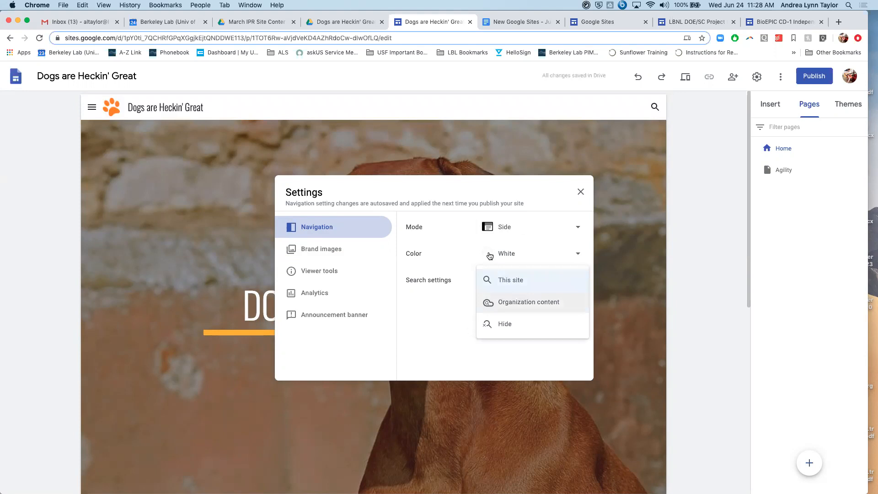
pyautogui.click(524, 286)
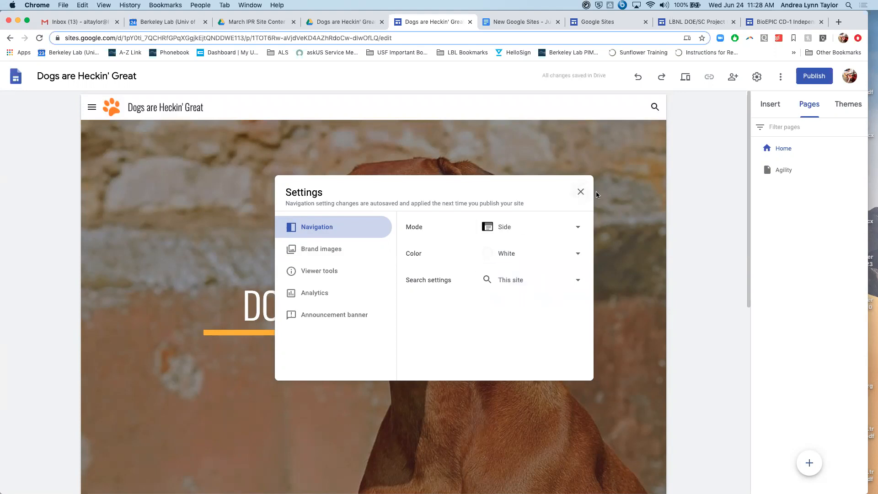
pyautogui.click(580, 192)
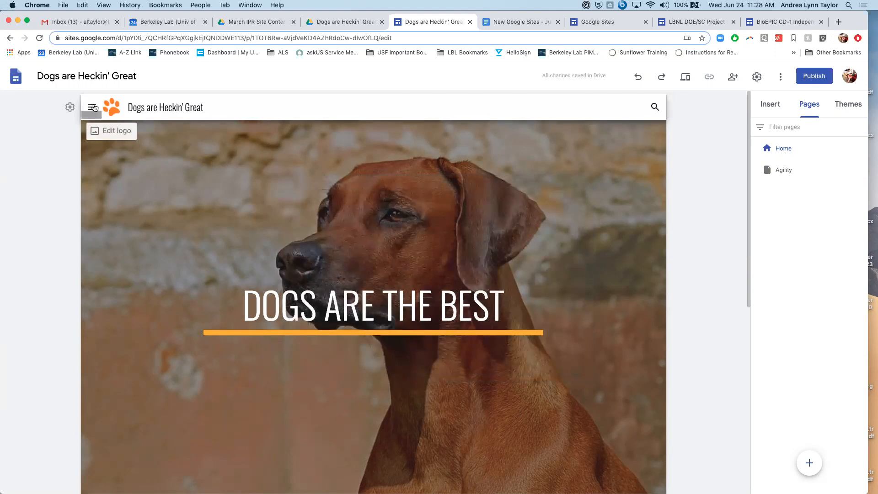
# - Test the side navigation menu by going to the Agility page, back to Home, and to Agility again
pyautogui.click(93, 107)
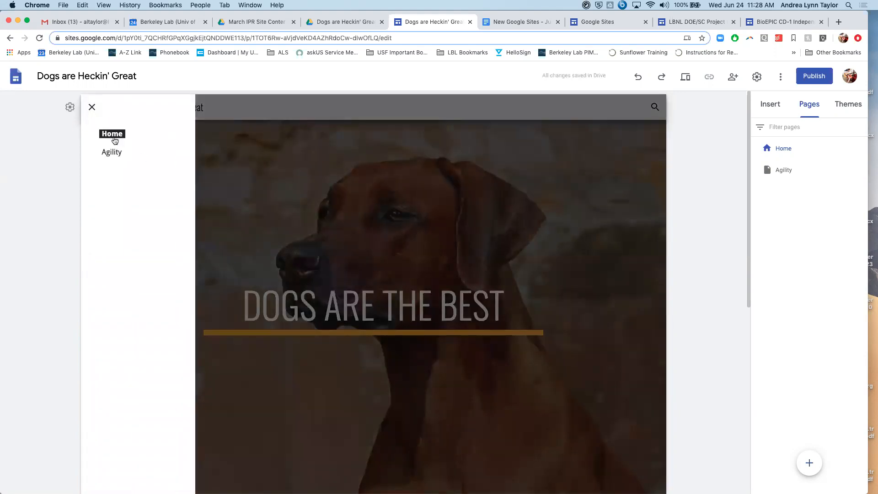
pyautogui.click(111, 154)
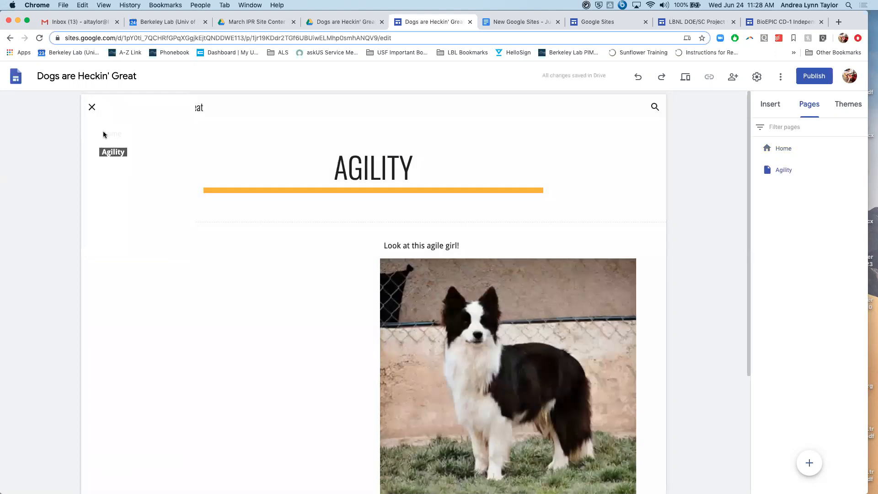
pyautogui.click(91, 108)
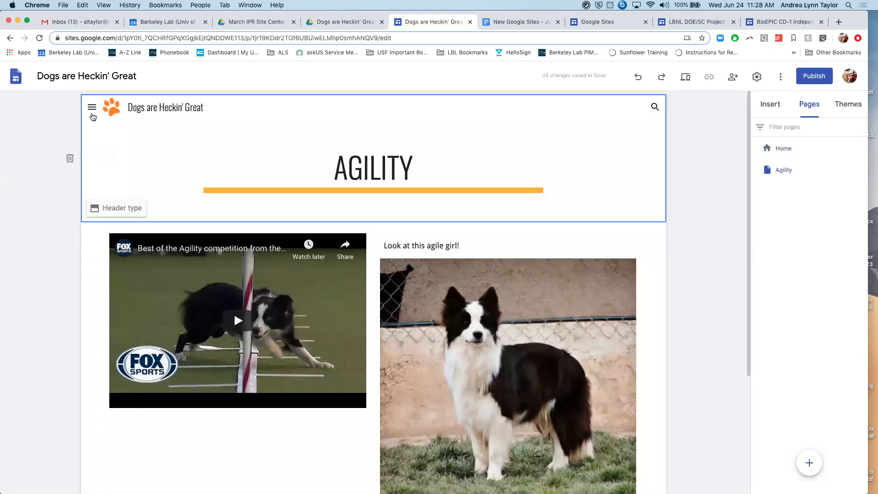
pyautogui.click(92, 110)
pyautogui.click(105, 135)
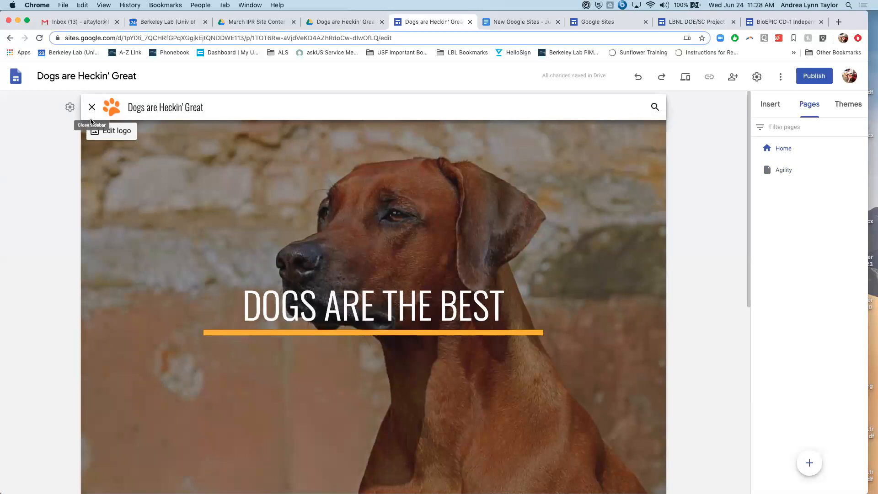
pyautogui.click(91, 109)
pyautogui.click(106, 152)
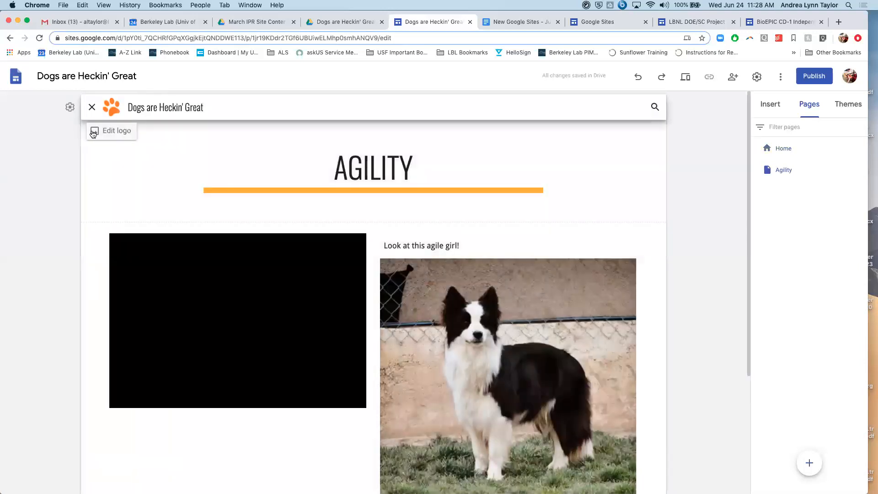
# - Add a subpage named "The Most Agile Doggos" under the Agility page
pyautogui.click(792, 171)
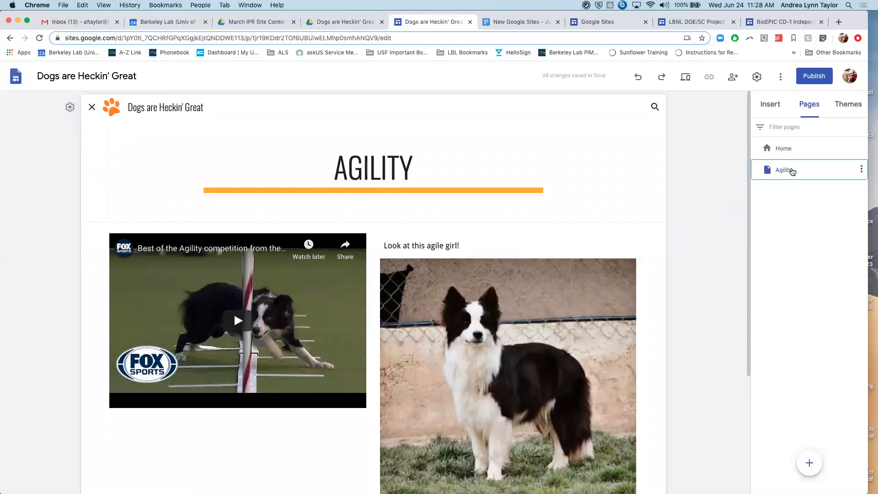
pyautogui.click(862, 169)
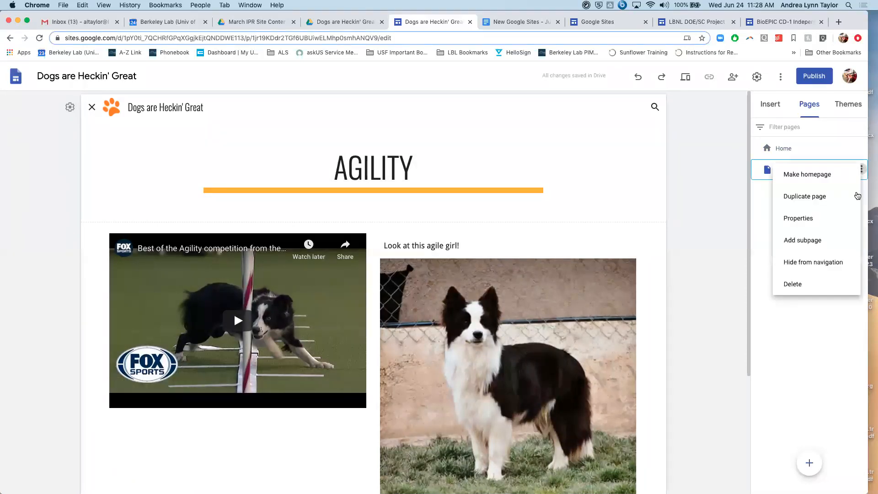
pyautogui.click(816, 248)
pyautogui.write('The')
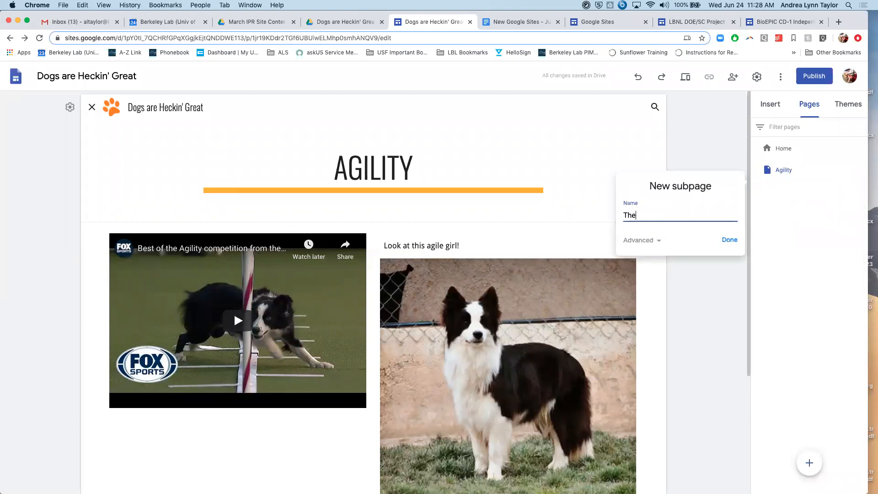
pyautogui.write(' Most Agile Doggos')
pyautogui.click(730, 240)
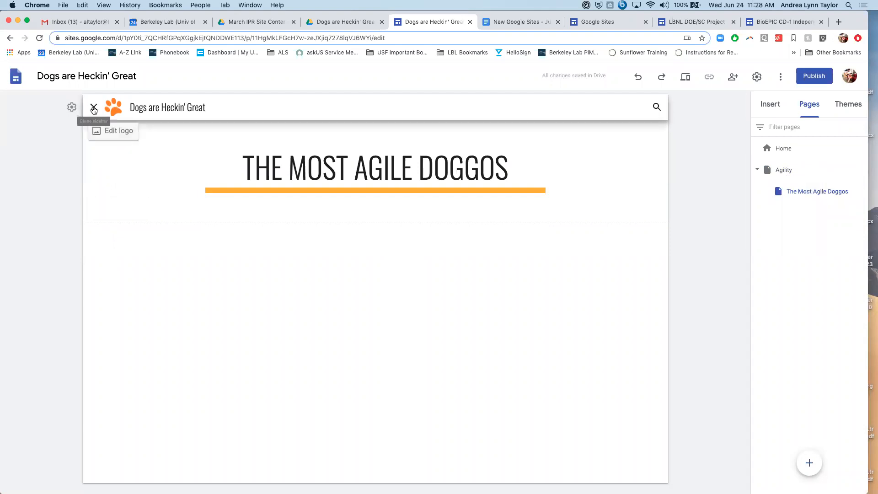
# - Check how the subpage nests under Agility in the side navigation menu, visiting Home and the Agility page
pyautogui.click(93, 107)
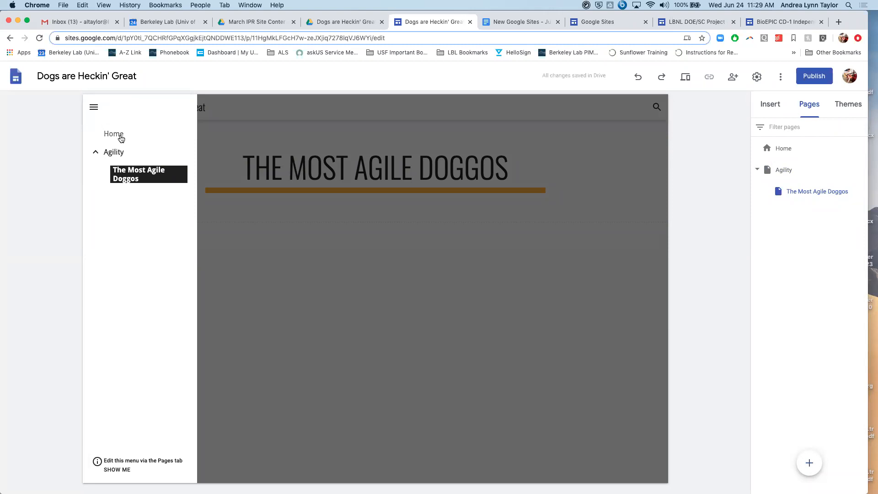
pyautogui.click(120, 138)
pyautogui.click(92, 107)
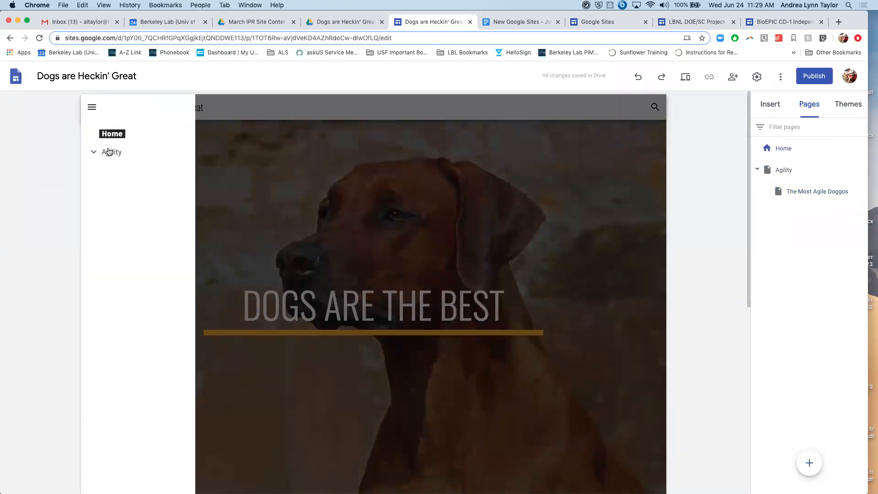
pyautogui.click(107, 152)
pyautogui.click(92, 107)
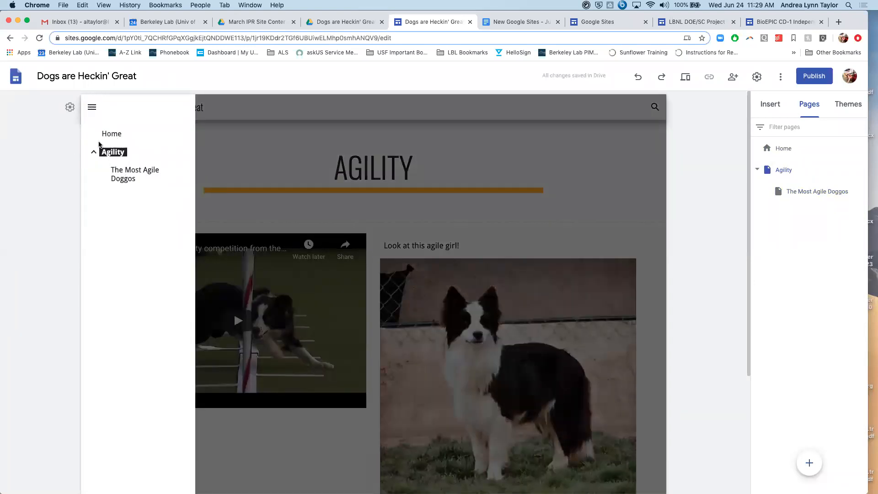
pyautogui.click(759, 165)
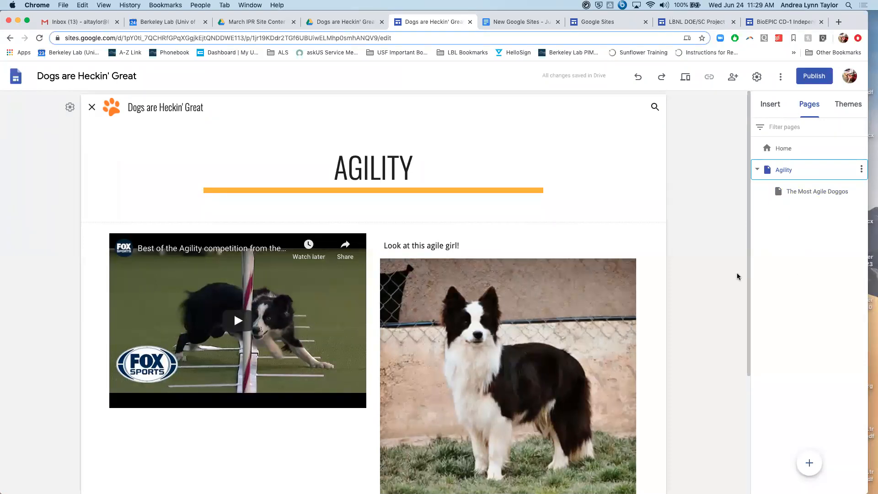
# - Go to the end of the Home page and open the list of Google Forms available to insert
pyautogui.scroll(-4, 716, 241)
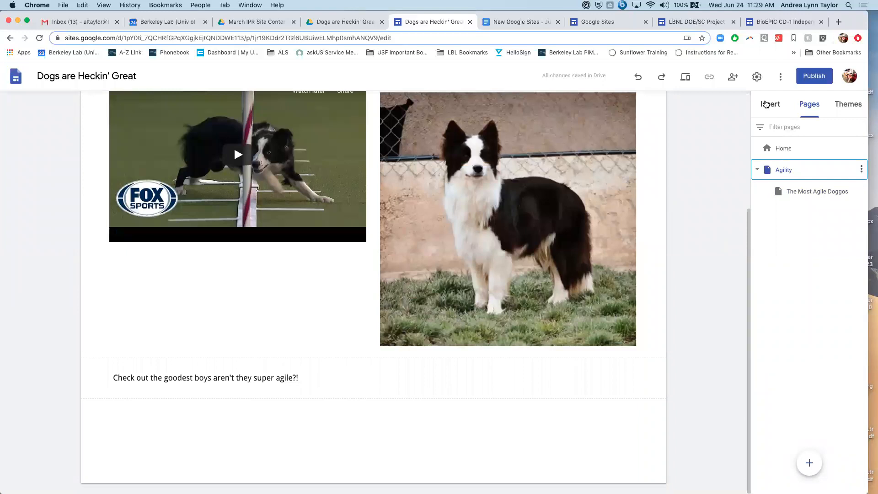
pyautogui.click(771, 105)
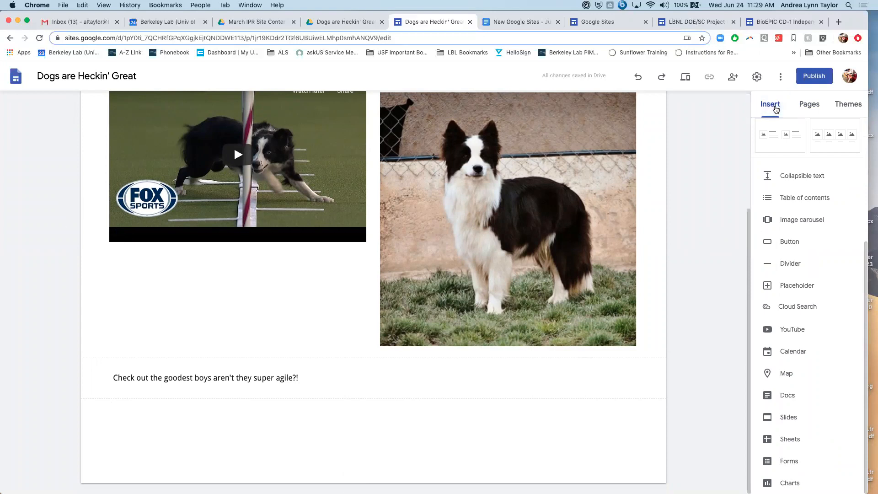
pyautogui.click(809, 105)
pyautogui.click(784, 151)
pyautogui.scroll(-10, 654, 307)
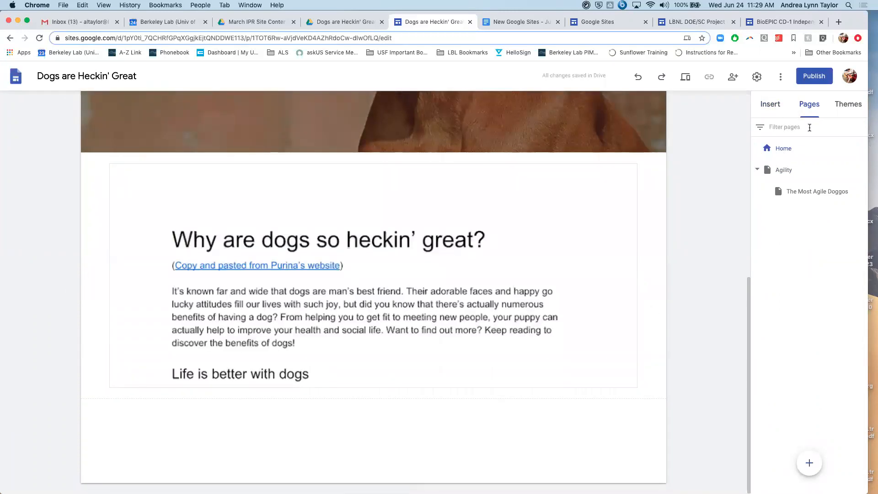
pyautogui.click(770, 104)
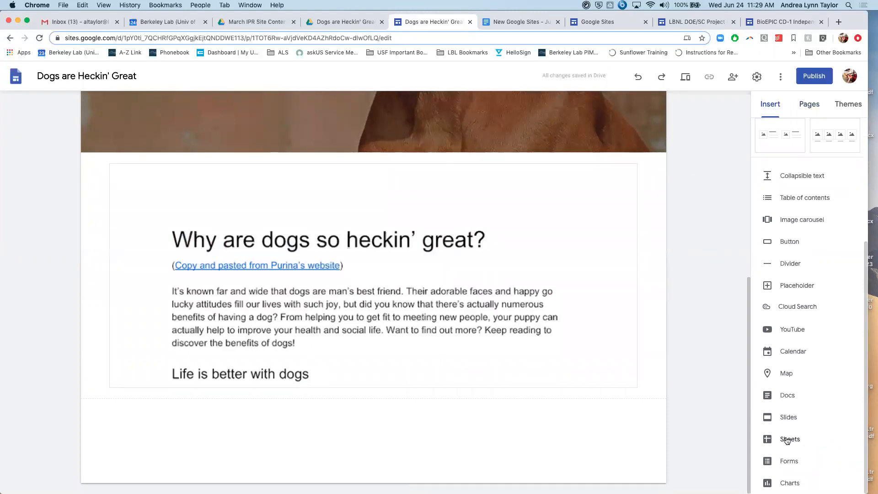
pyautogui.click(794, 463)
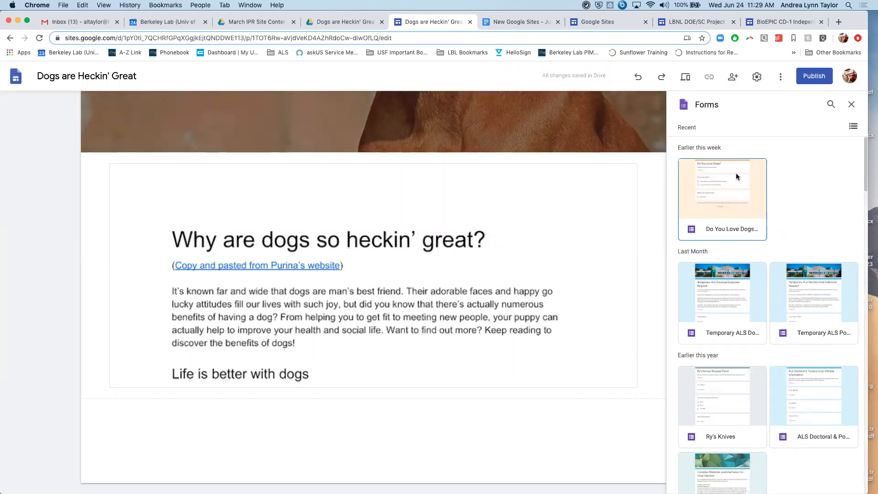
# - Check the site content folder in Google Drive, and embed the "Do You Love Dogs?" form below the Home page document
pyautogui.click(343, 21)
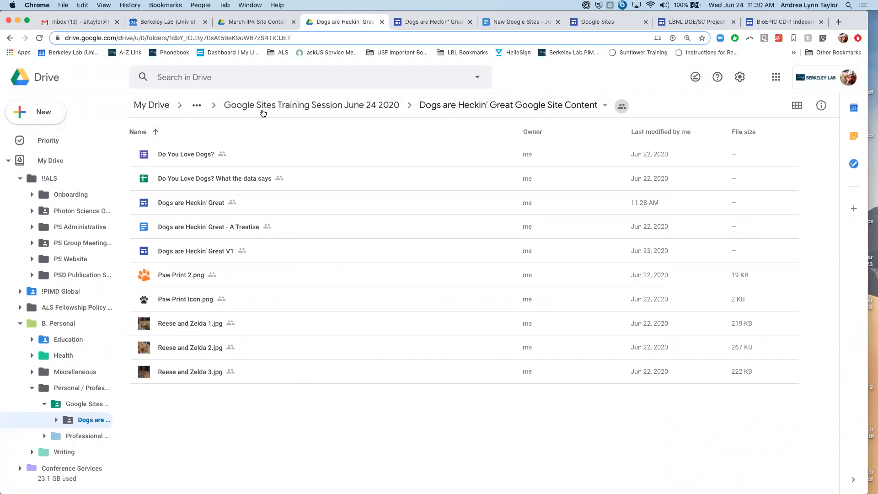
pyautogui.click(402, 24)
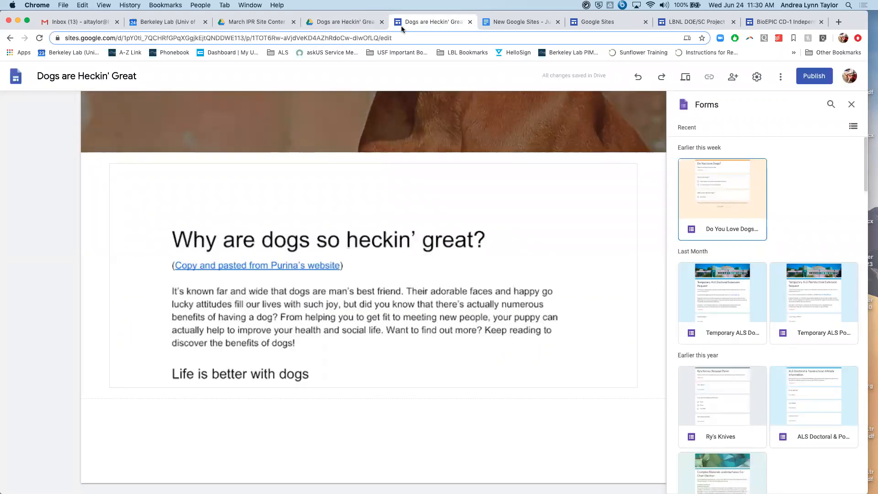
pyautogui.click(707, 202)
pyautogui.click(707, 202)
pyautogui.click(706, 201)
pyautogui.click(845, 483)
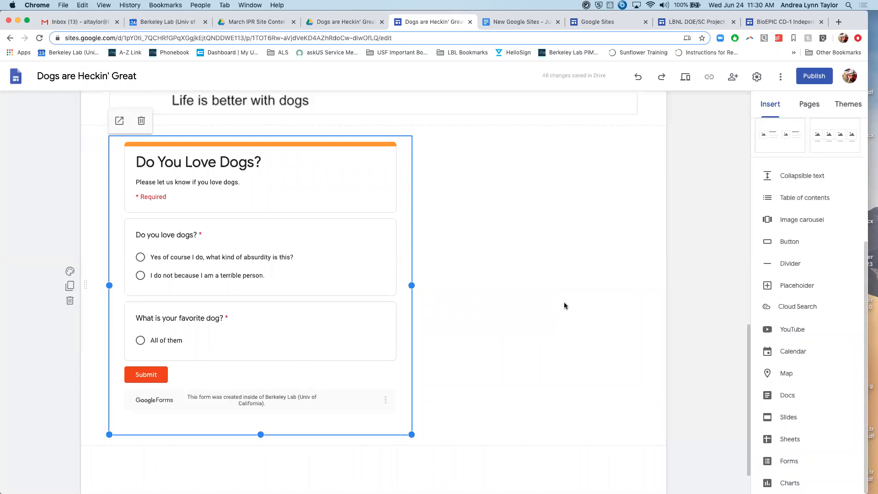
pyautogui.click(555, 318)
# - Go to the end of the Home page and open the list of Google Sheets available to insert
pyautogui.scroll(-2, 458, 338)
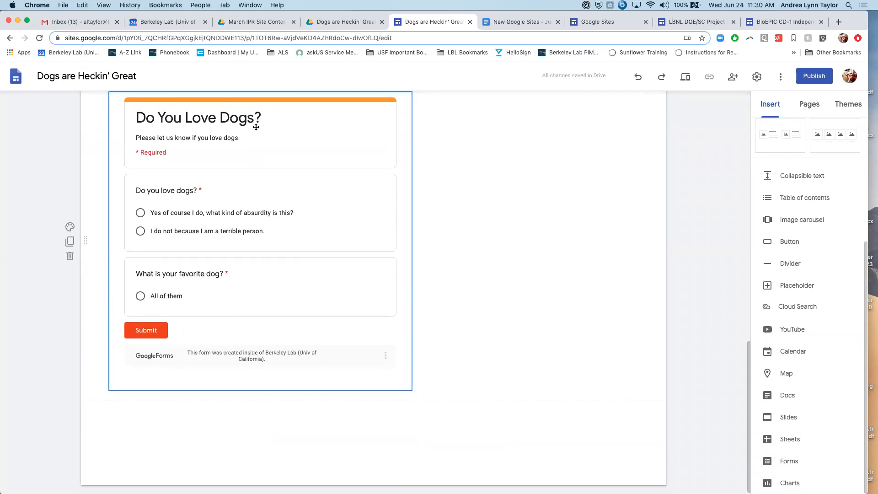
pyautogui.scroll(2, 255, 118)
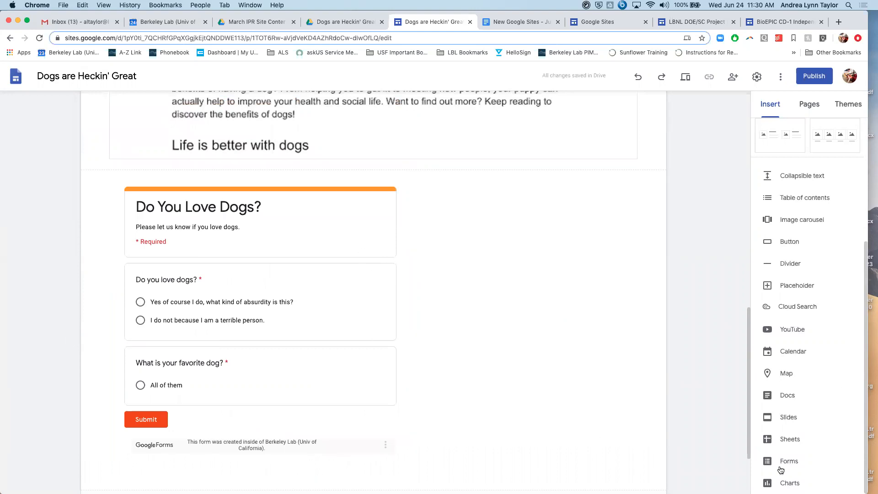
pyautogui.scroll(-2, 292, 459)
pyautogui.scroll(-1, 293, 460)
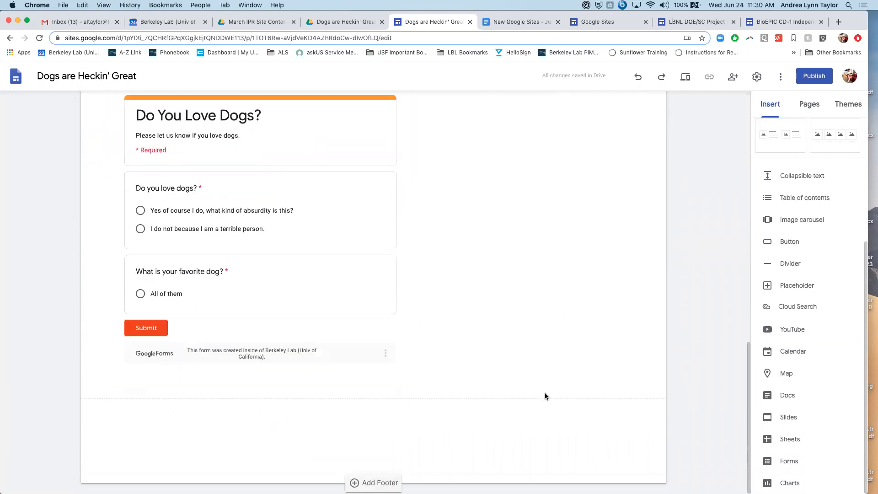
pyautogui.click(796, 439)
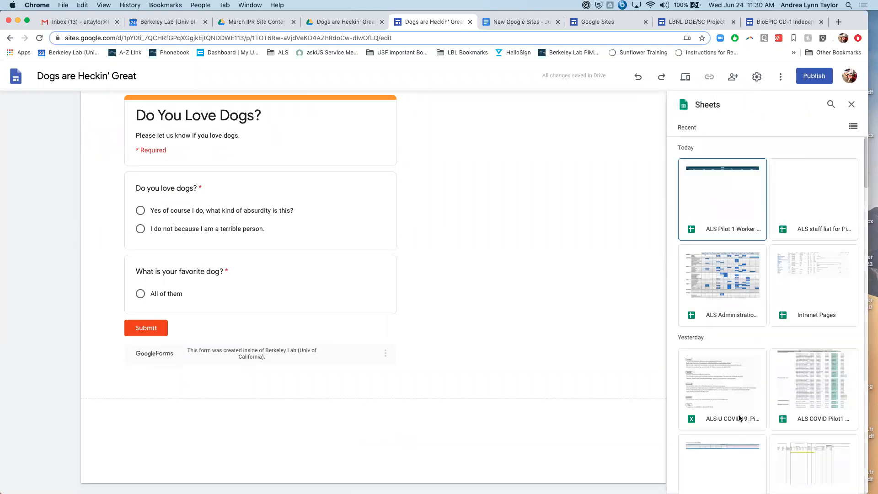
pyautogui.scroll(-4, 740, 417)
pyautogui.scroll(4, 740, 418)
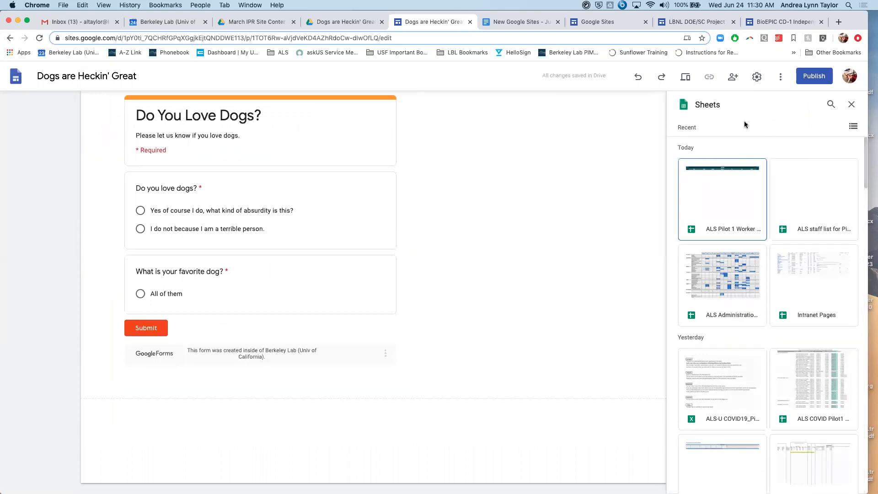
# - Search Drive for "do you love dogs responses" and embed the "Do You Love Dogs? What the data says" spreadsheet below the form
pyautogui.click(832, 105)
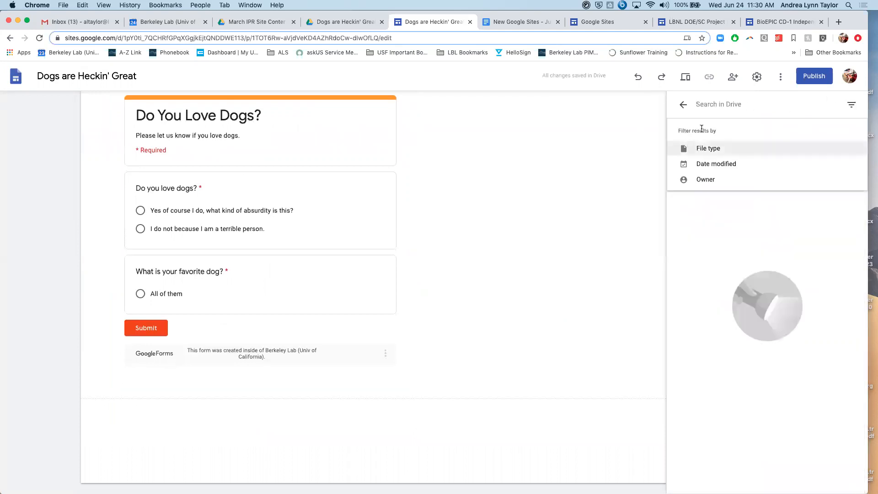
pyautogui.write('do you lov')
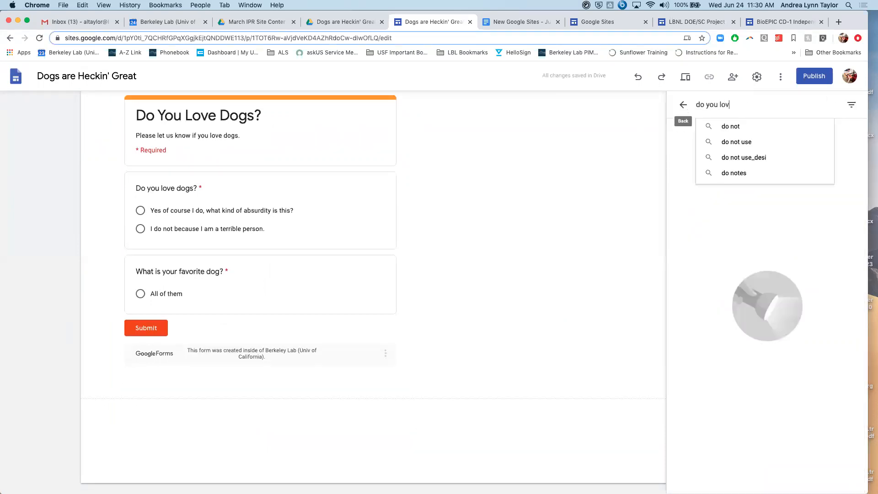
pyautogui.write('e dogs responses')
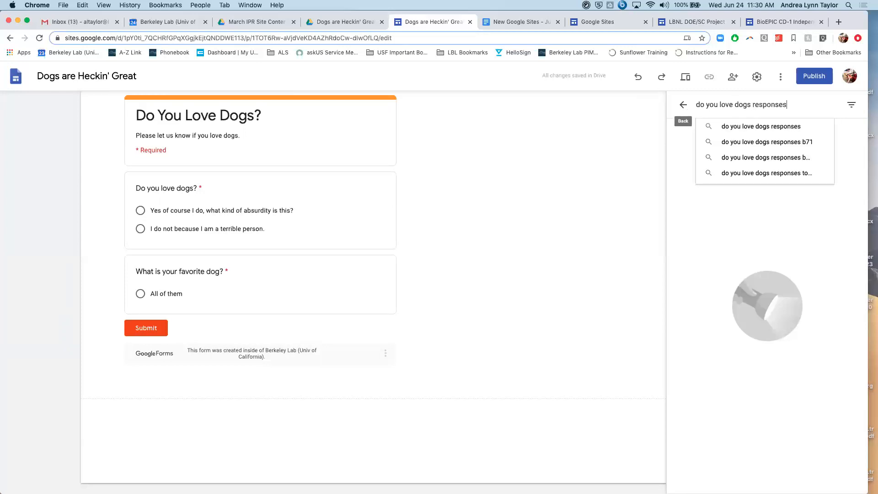
pyautogui.click(711, 126)
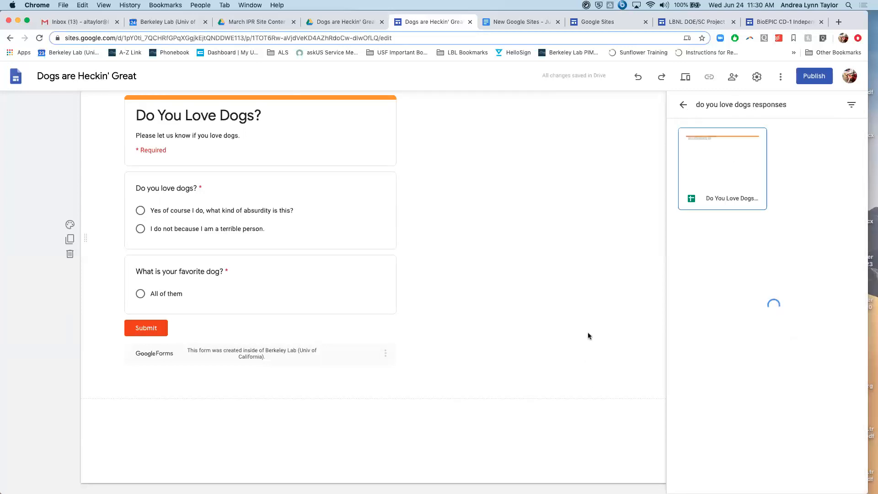
pyautogui.click(731, 157)
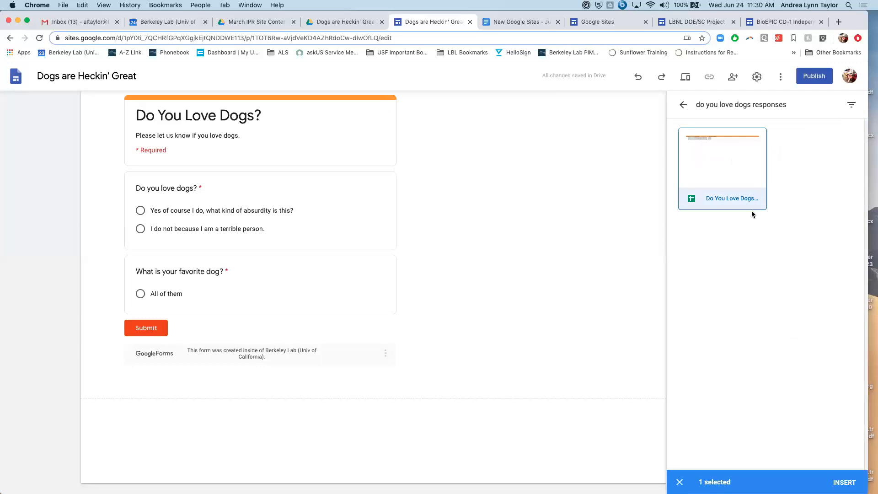
pyautogui.click(836, 477)
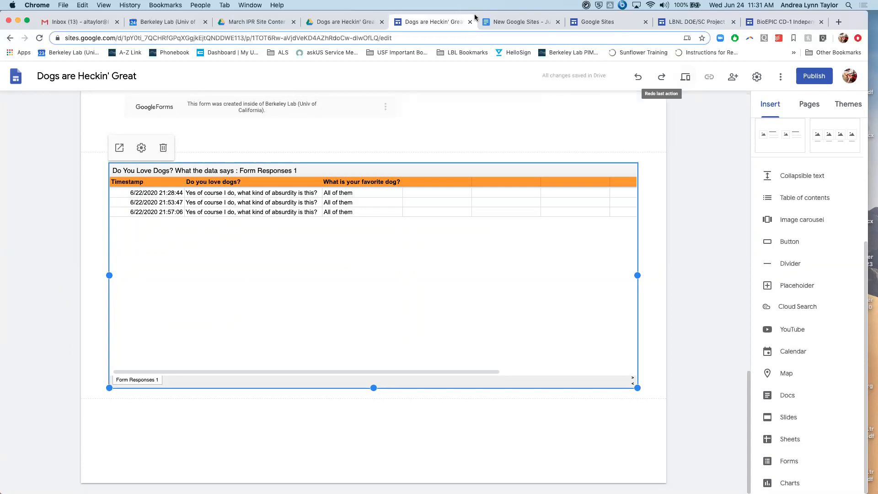
pyautogui.click(698, 157)
# - Review the embedded form and sheet on Home, and open "Do You Love Dogs? What the data says" from the Google Drive content folder
pyautogui.scroll(7, 698, 158)
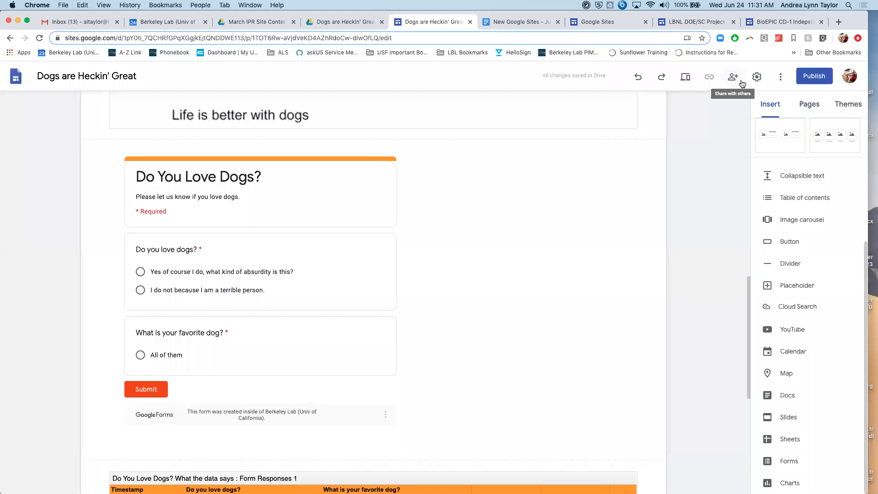
pyautogui.scroll(-5, 620, 181)
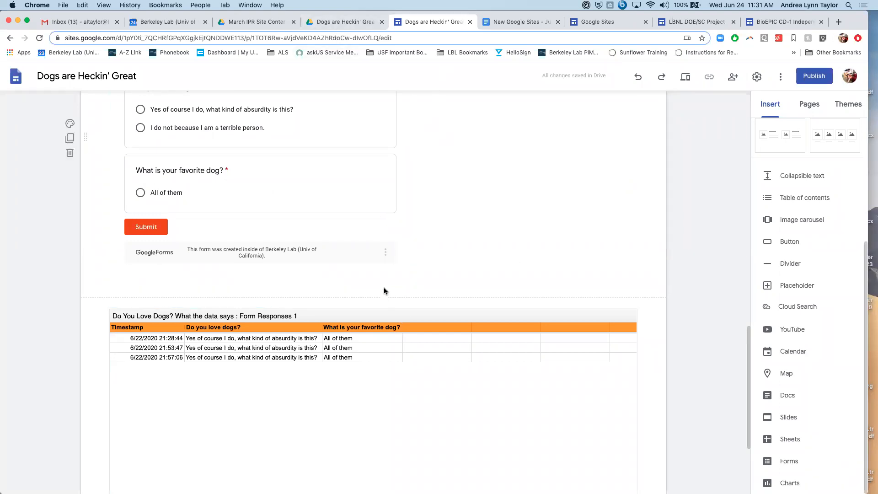
pyautogui.click(340, 23)
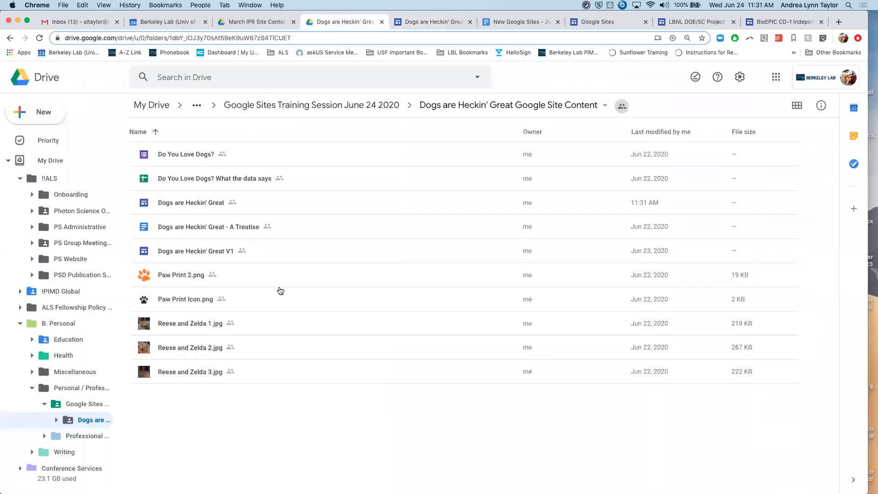
pyautogui.doubleClick(203, 178)
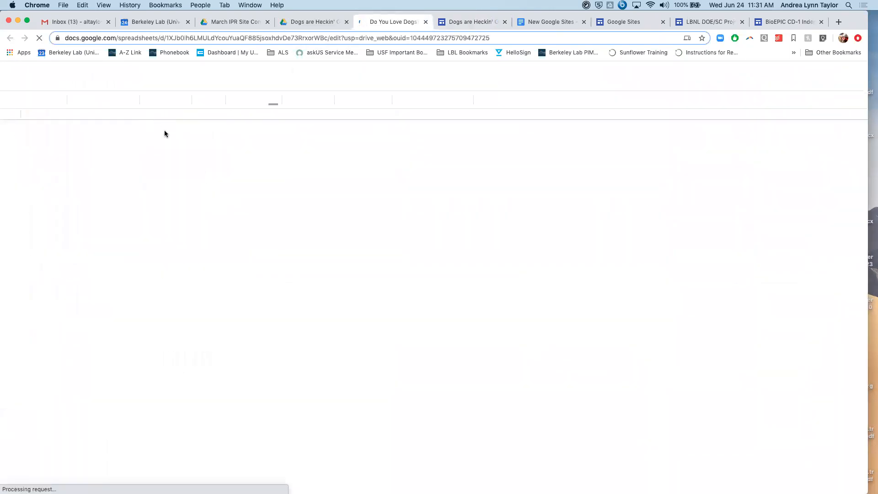
# - Open the "Do You Love Dogs?" form from the Drive content folder and compare its questions with its responses summary
pyautogui.click(304, 22)
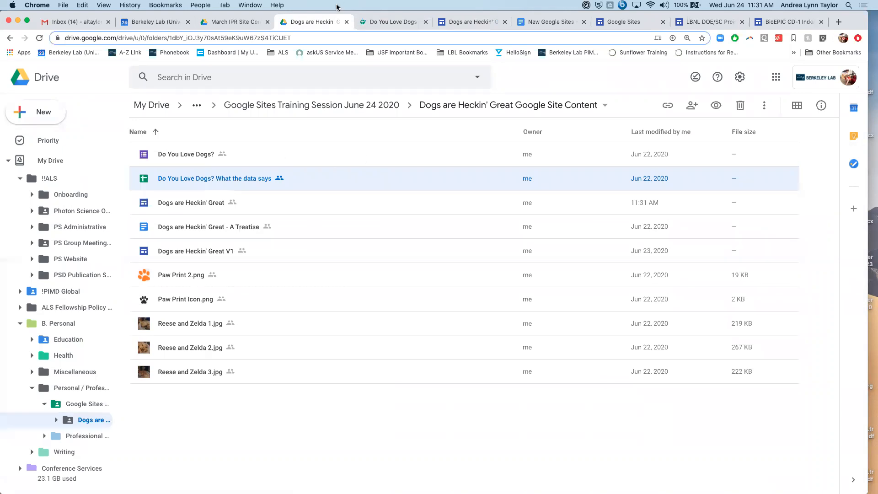
pyautogui.doubleClick(193, 155)
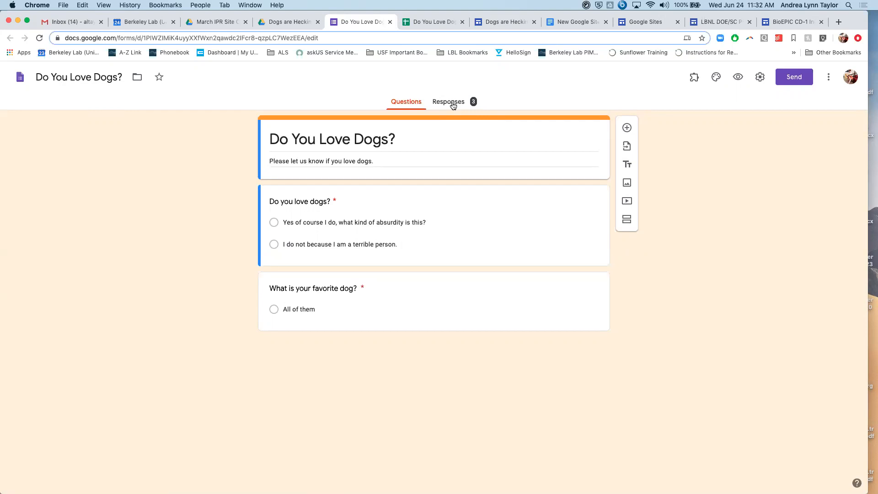
pyautogui.click(453, 103)
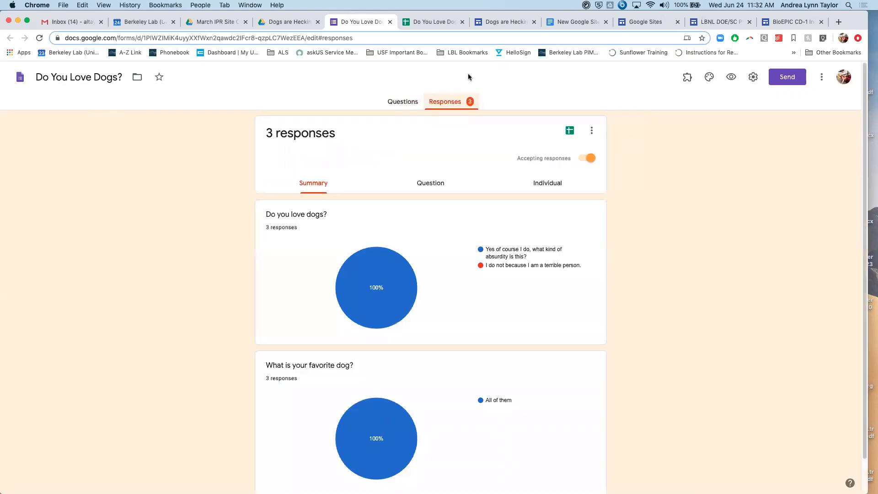
pyautogui.click(404, 101)
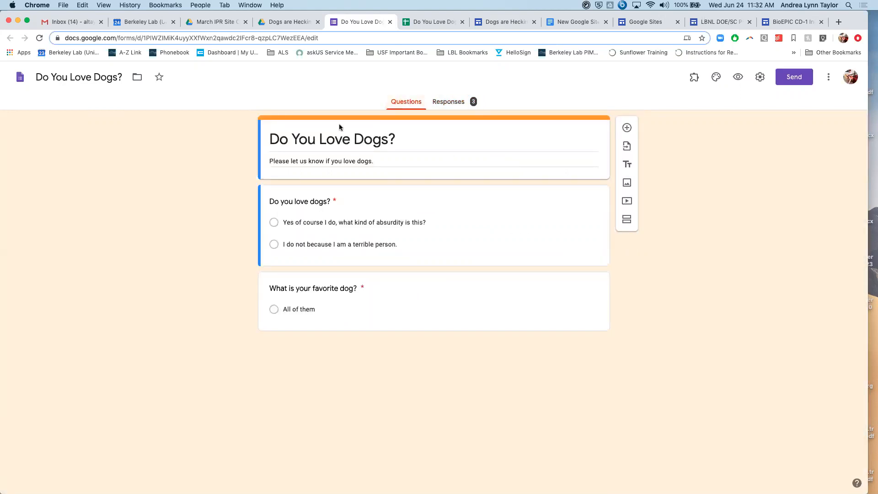
pyautogui.click(457, 108)
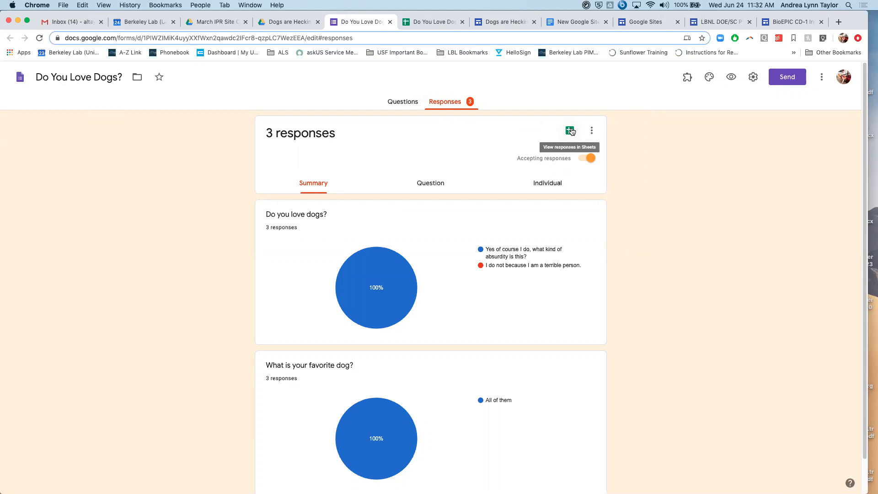
# - Capture a screenshot of the two pie charts in the form's responses summary
pyautogui.scroll(-2, 404, 160)
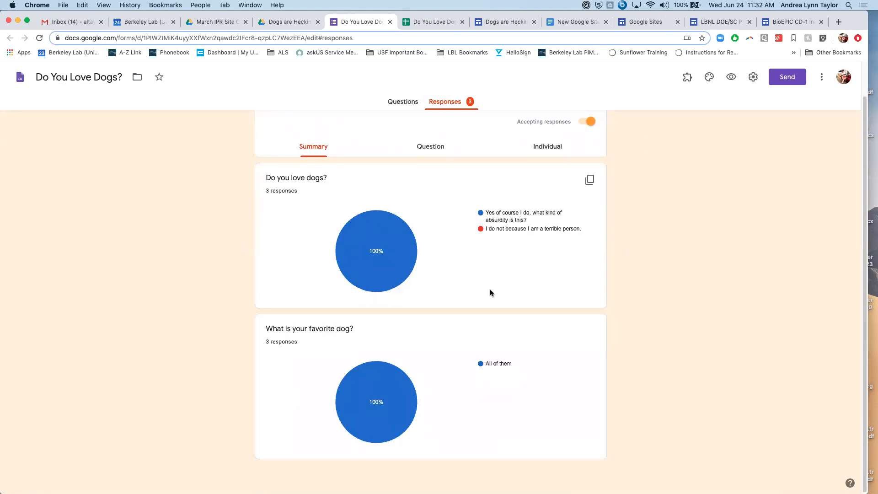
pyautogui.scroll(1, 384, 247)
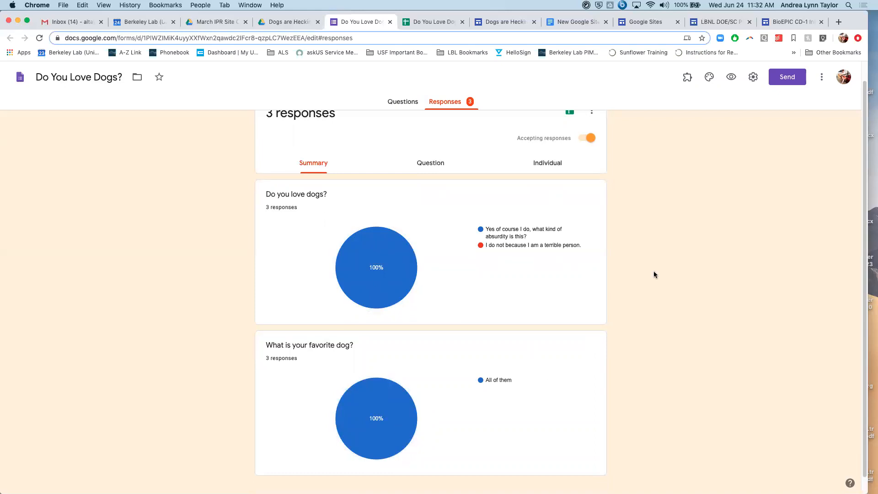
pyautogui.scroll(-1, 654, 274)
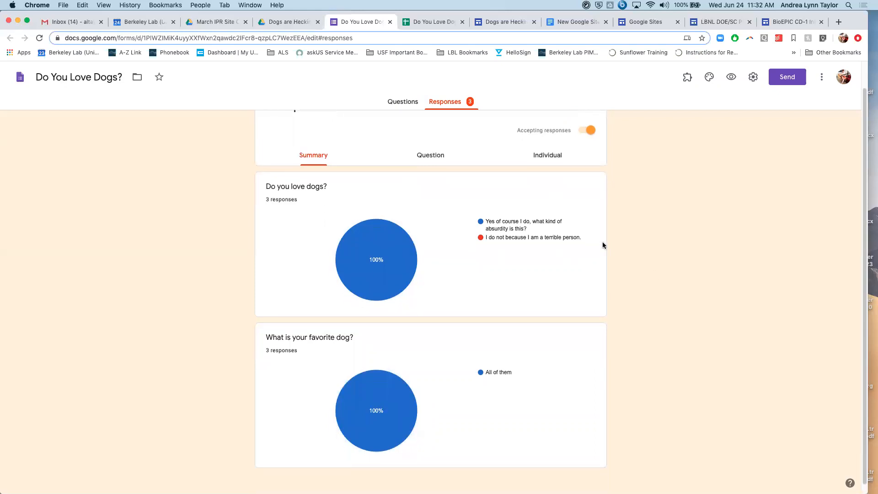
pyautogui.press('super+shift+4')
pyautogui.moveTo(246, 168); pyautogui.dragTo(612, 476)
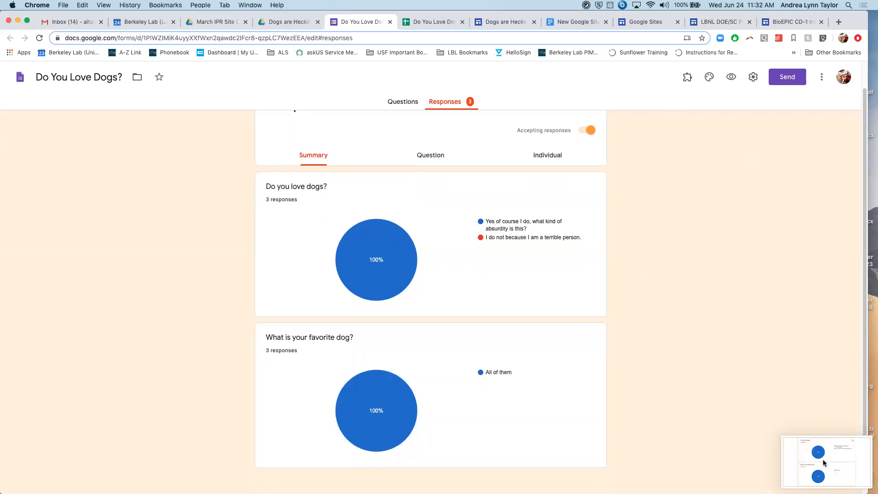
# - Return to the Dogs are Heckin' Great site editor and examine the embedded form and response sheet on Home
pyautogui.scroll(1, 590, 230)
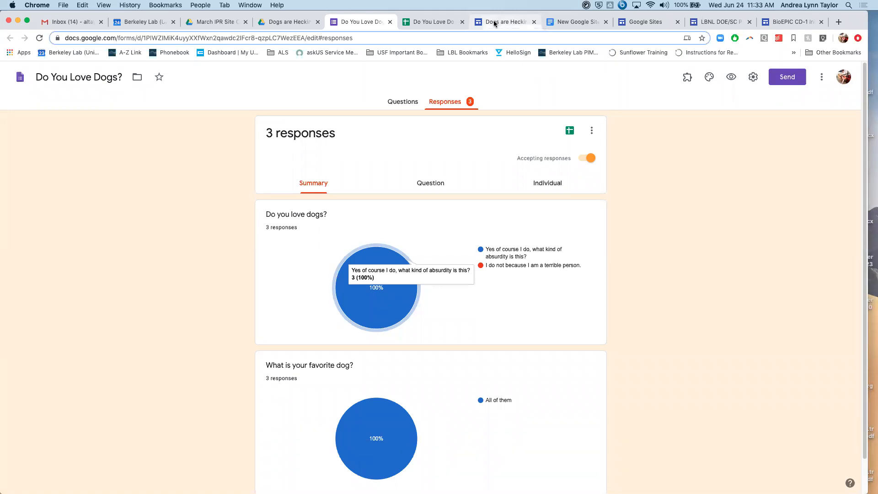
pyautogui.click(494, 23)
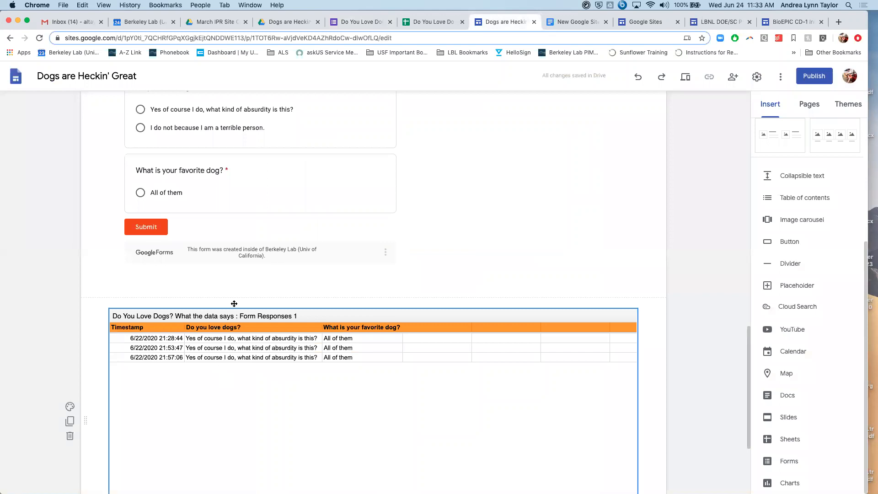
pyautogui.scroll(-1, 245, 392)
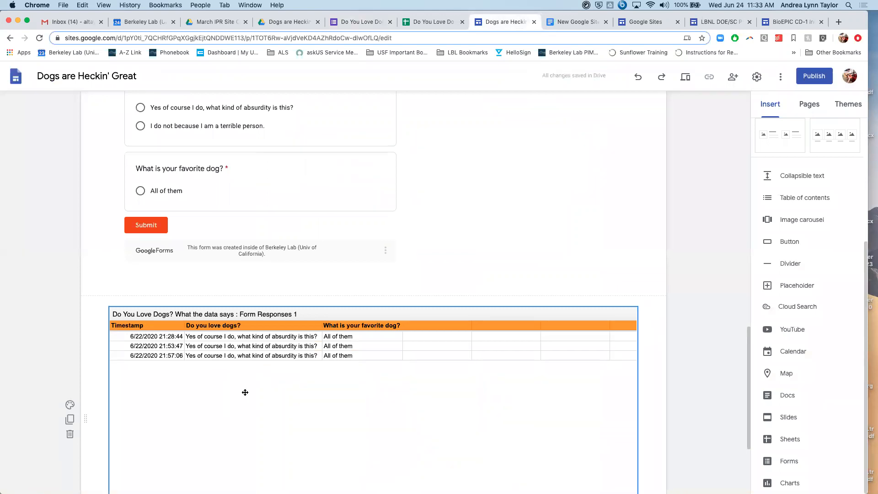
pyautogui.scroll(-2, 320, 365)
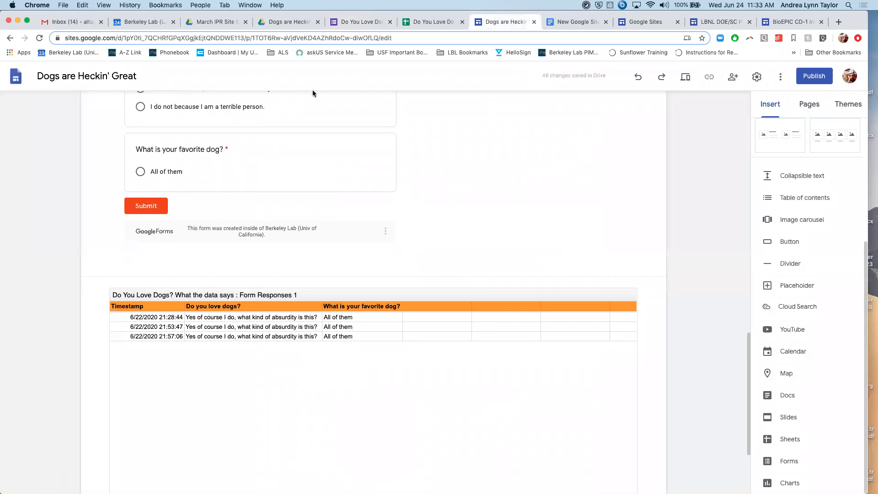
pyautogui.click(522, 375)
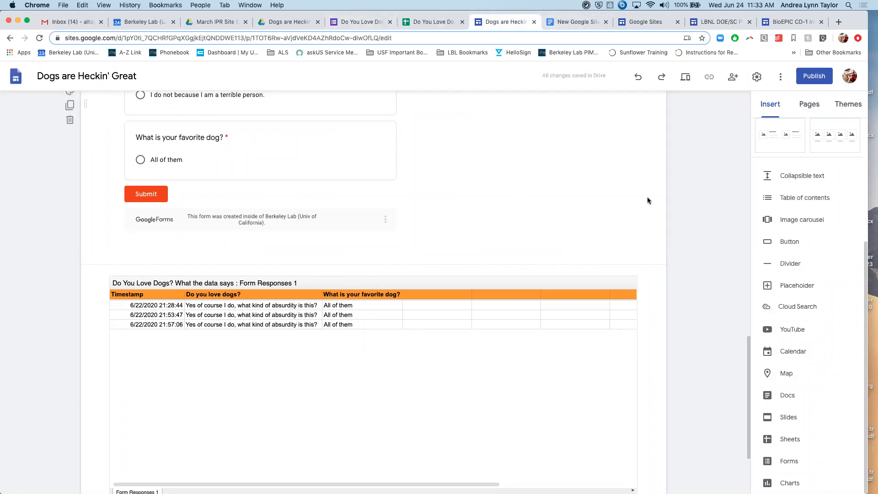
pyautogui.scroll(6, 638, 282)
pyautogui.scroll(-9, 622, 291)
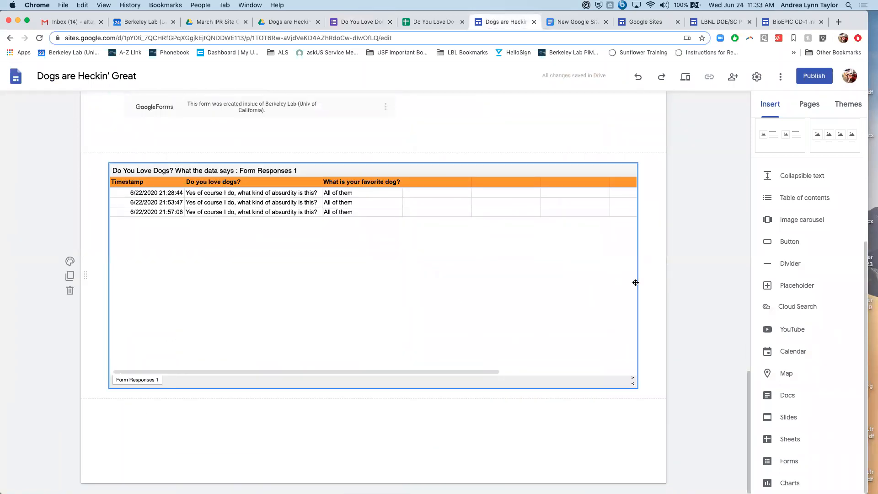
# - Open the site's sharing settings and add three colleagues as Editors
pyautogui.scroll(15, 651, 234)
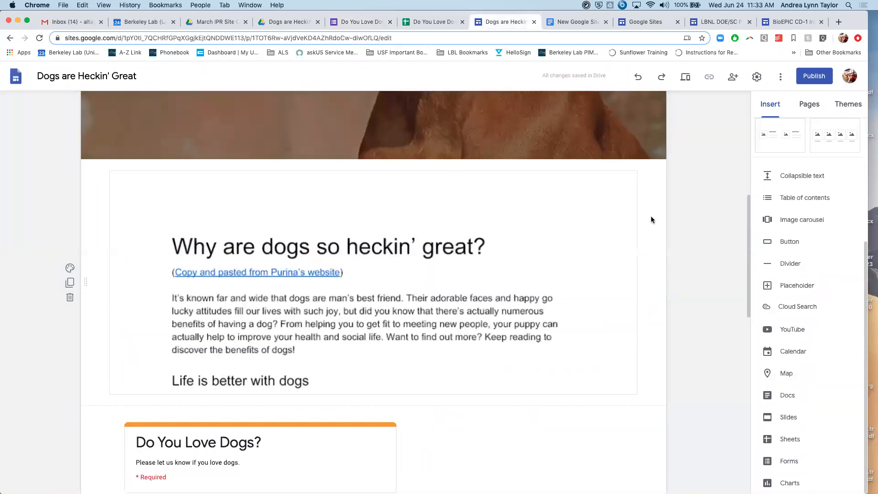
pyautogui.scroll(10, 671, 165)
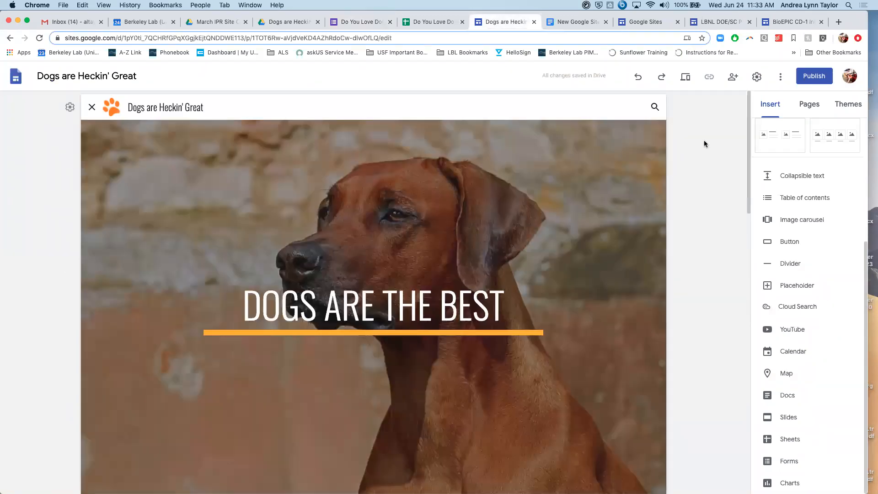
pyautogui.click(727, 80)
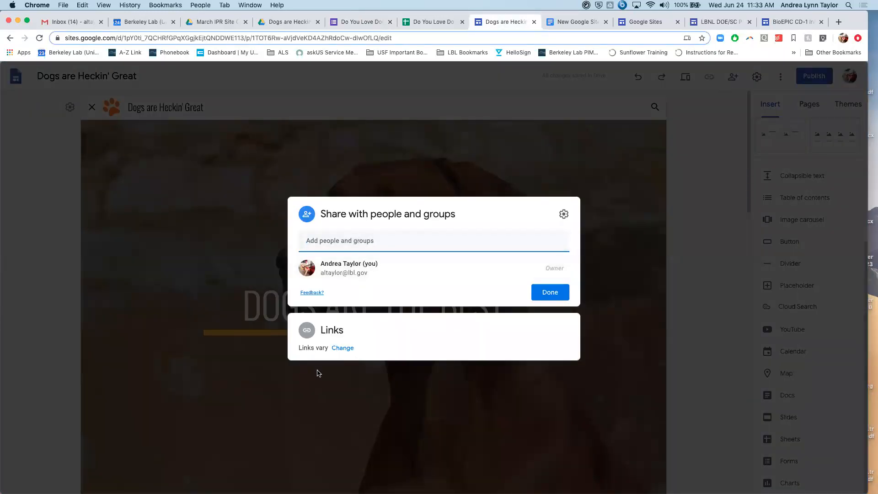
pyautogui.click(346, 245)
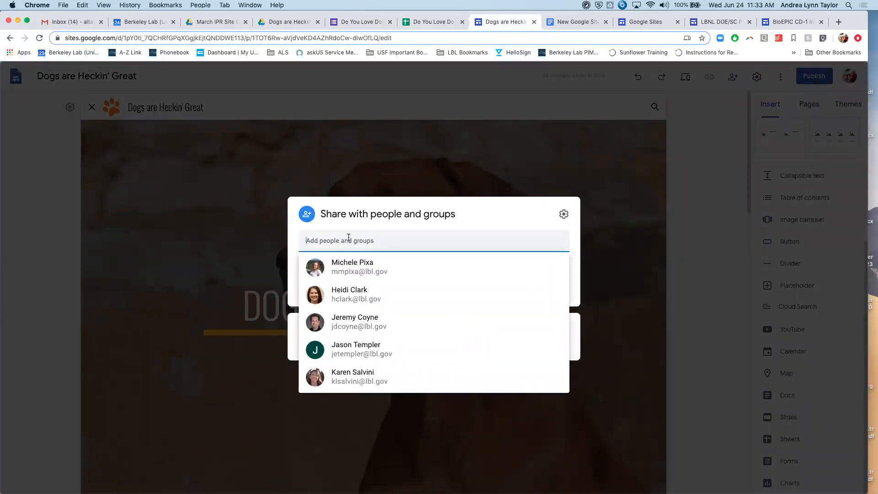
pyautogui.click(358, 267)
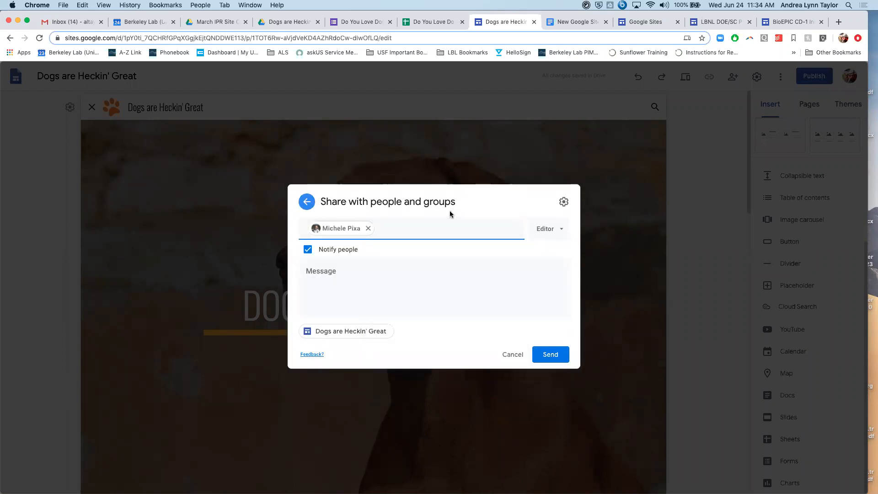
pyautogui.click(421, 225)
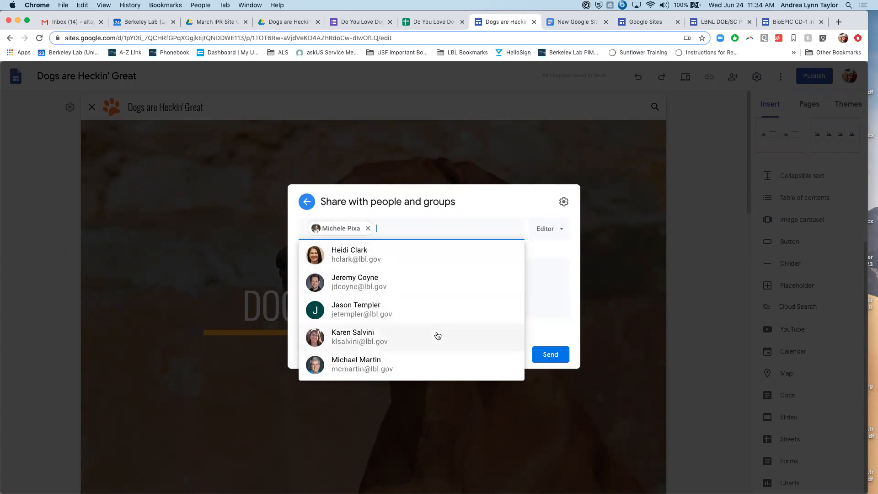
pyautogui.click(356, 341)
pyautogui.write('brook')
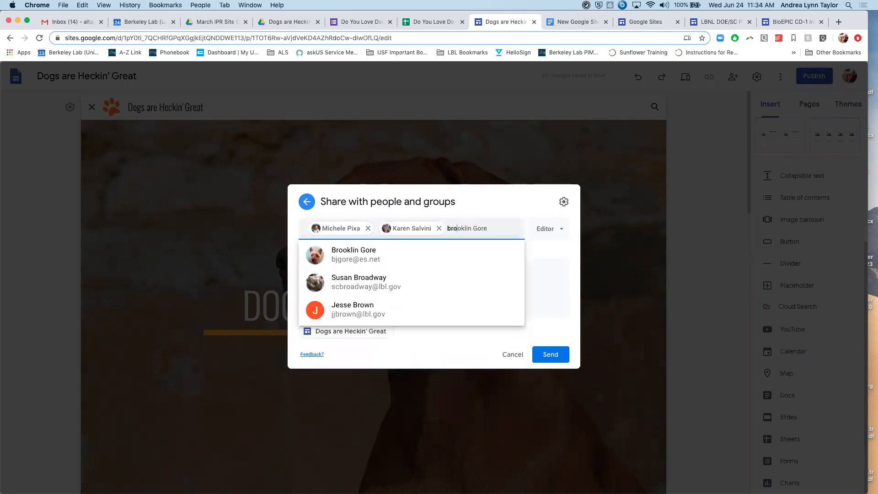
pyautogui.click(387, 256)
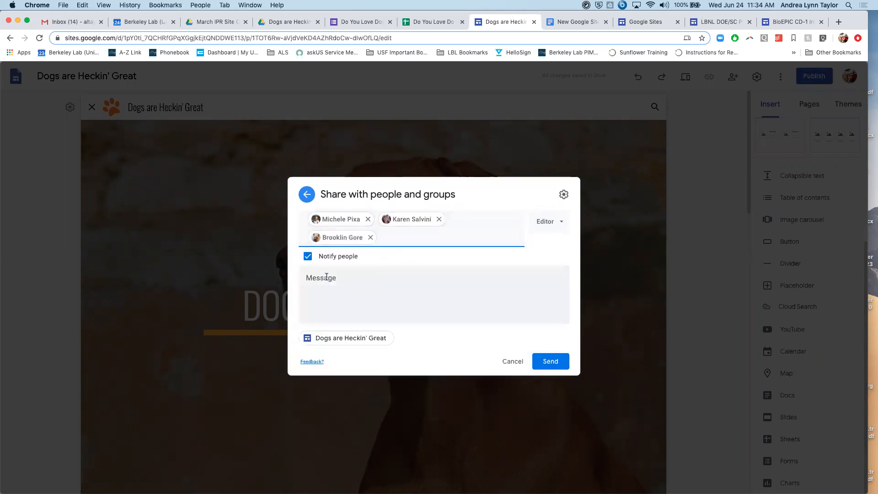
# - Add the message "Check out my amazing site omg", keep Notify people enabled, and send the sharing invitation
pyautogui.click(381, 286)
pyautogui.write('Check out my amazing site omg')
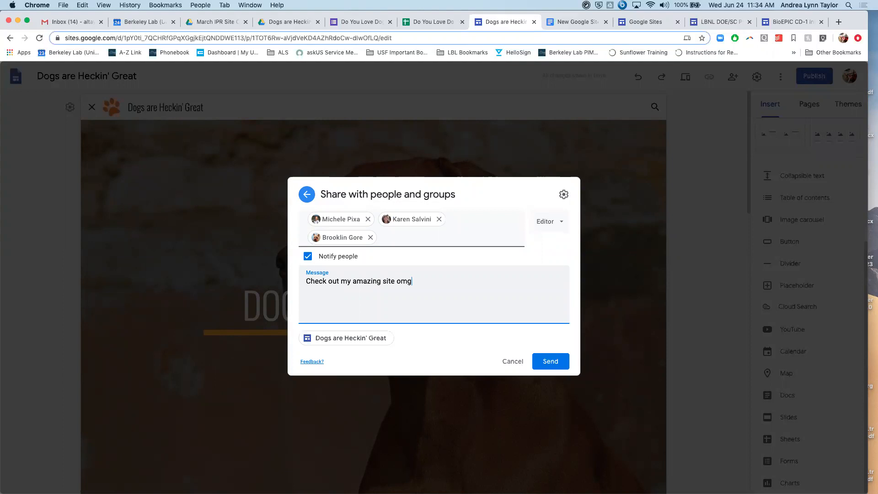
pyautogui.click(309, 258)
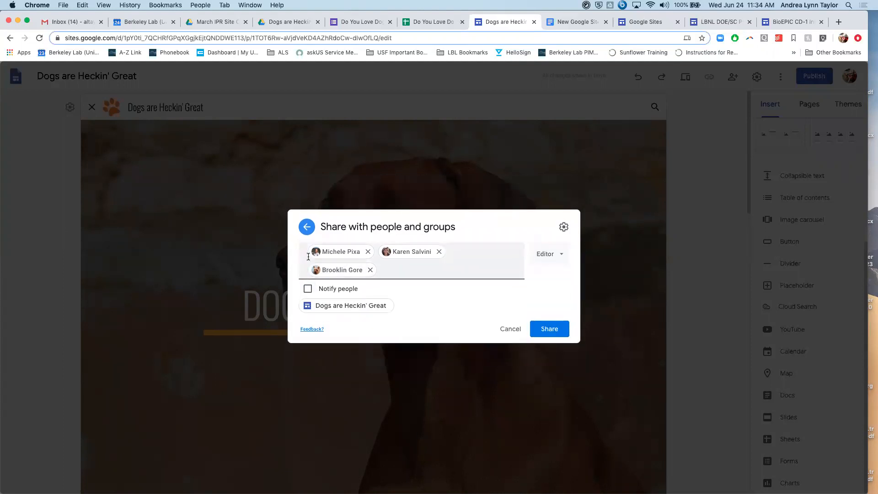
pyautogui.click(306, 291)
pyautogui.click(553, 361)
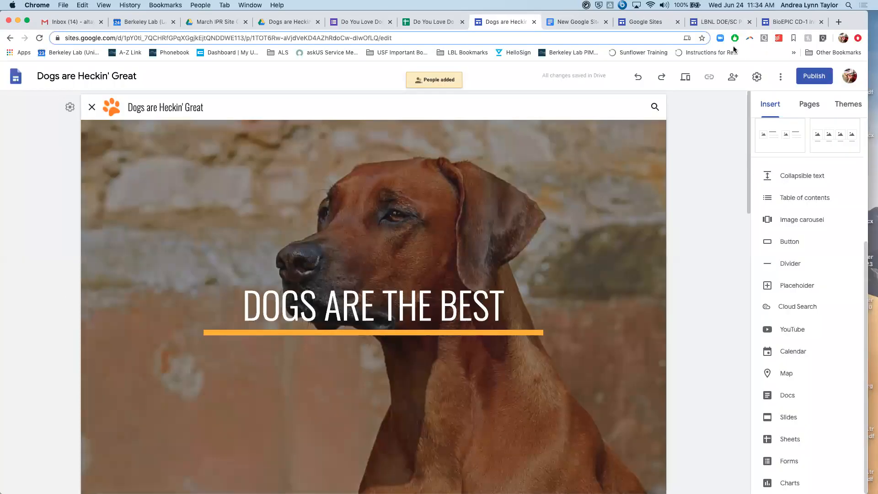
# - Review the site's editor permission setting and the role options available for an added collaborator
pyautogui.click(731, 76)
pyautogui.click(563, 179)
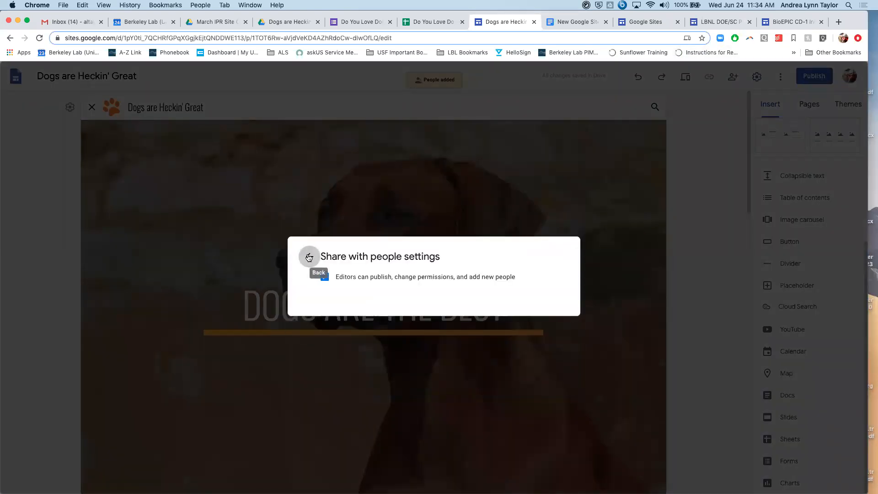
pyautogui.click(309, 256)
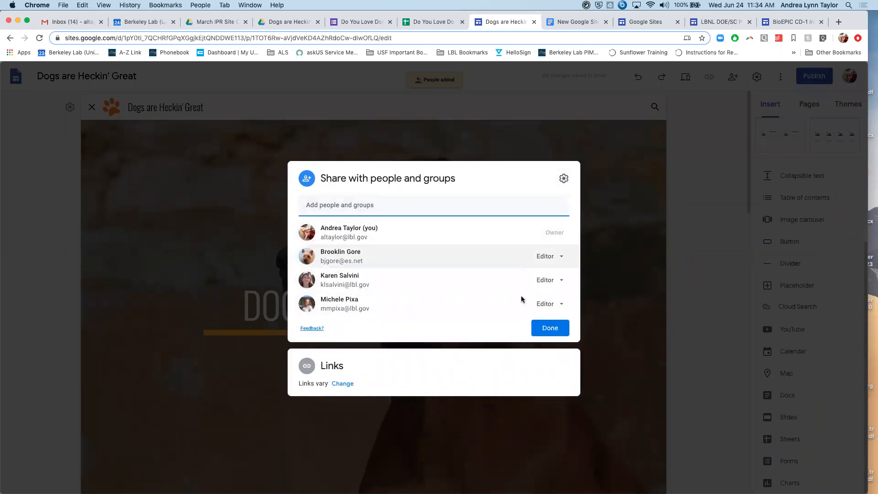
pyautogui.click(562, 259)
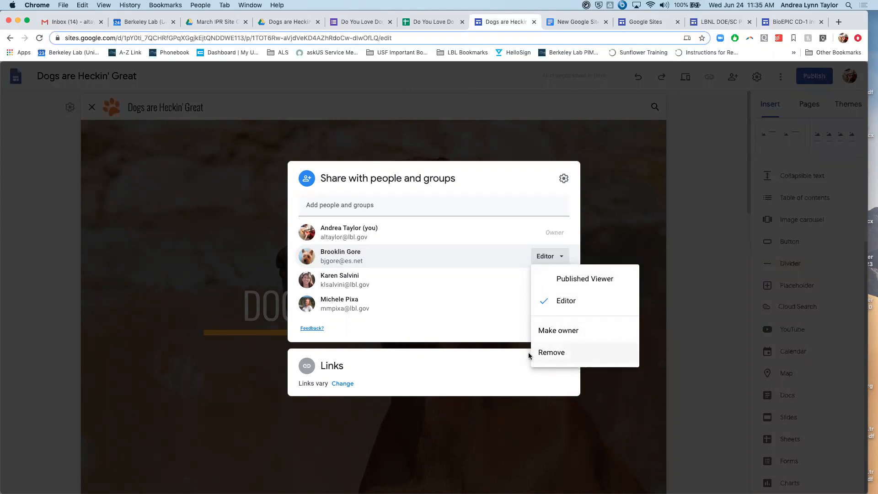
pyautogui.click(498, 186)
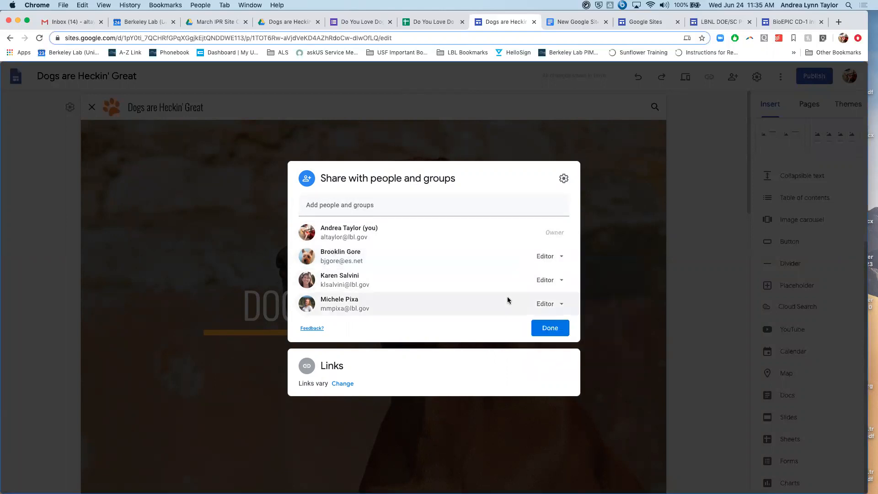
pyautogui.click(563, 256)
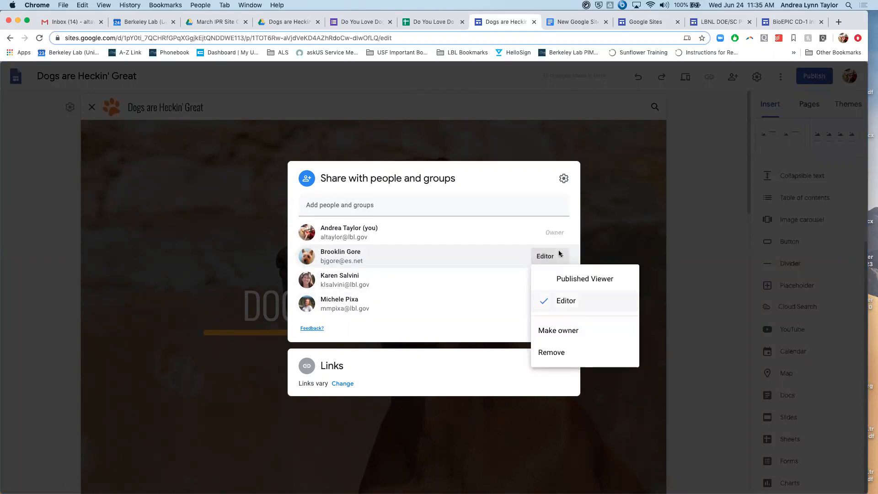
pyautogui.click(513, 190)
pyautogui.click(551, 327)
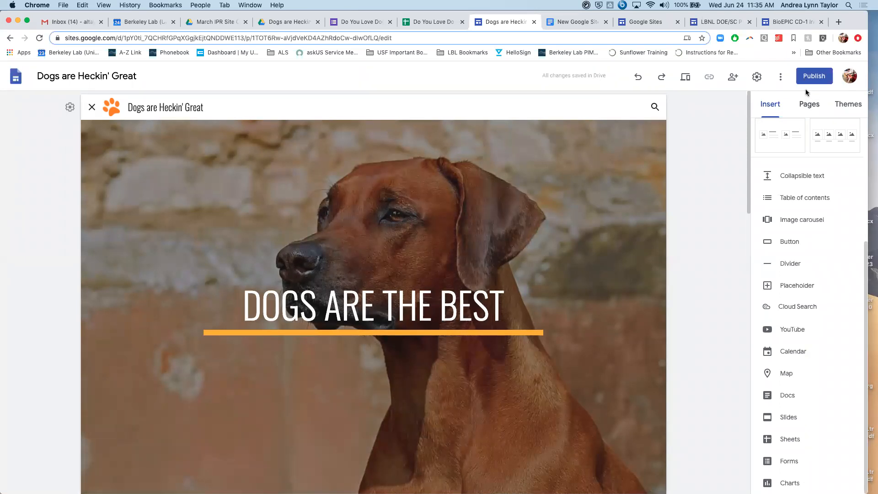
# - Publish the site at the web address dogsareheckingreat after checking its viewer access, and copy the published site link
pyautogui.click(813, 78)
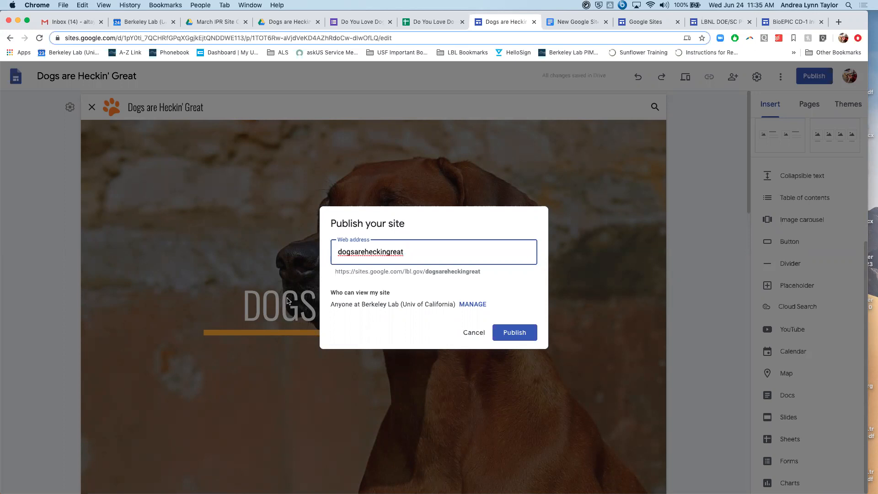
pyautogui.click(474, 305)
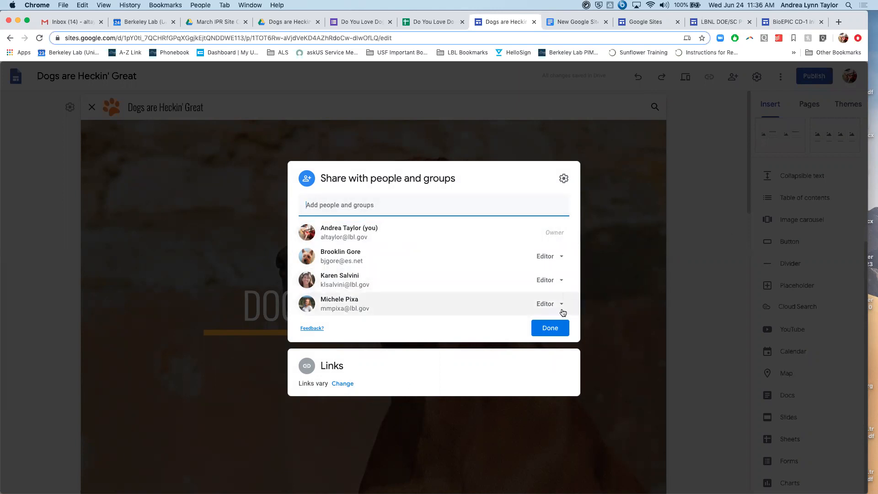
pyautogui.click(554, 334)
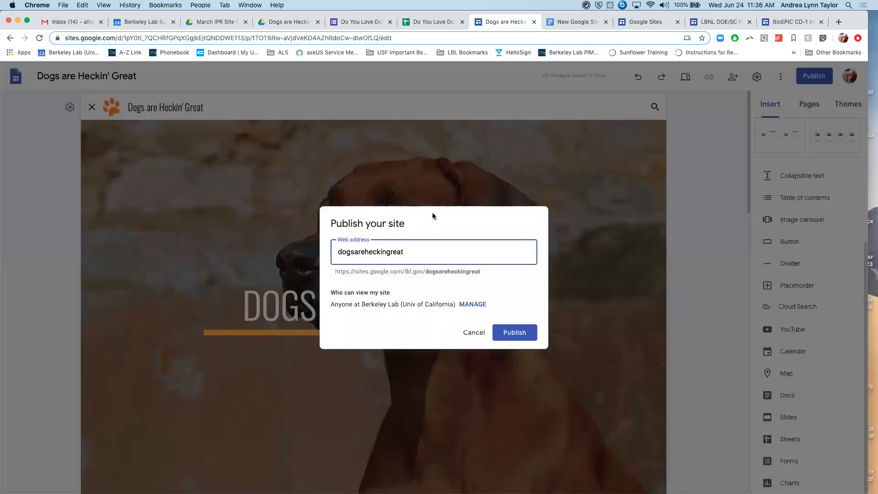
pyautogui.click(505, 332)
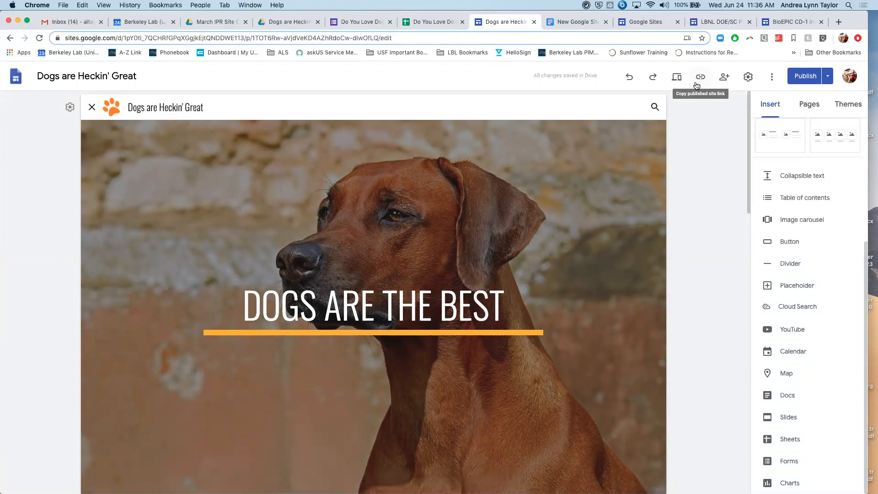
pyautogui.click(700, 77)
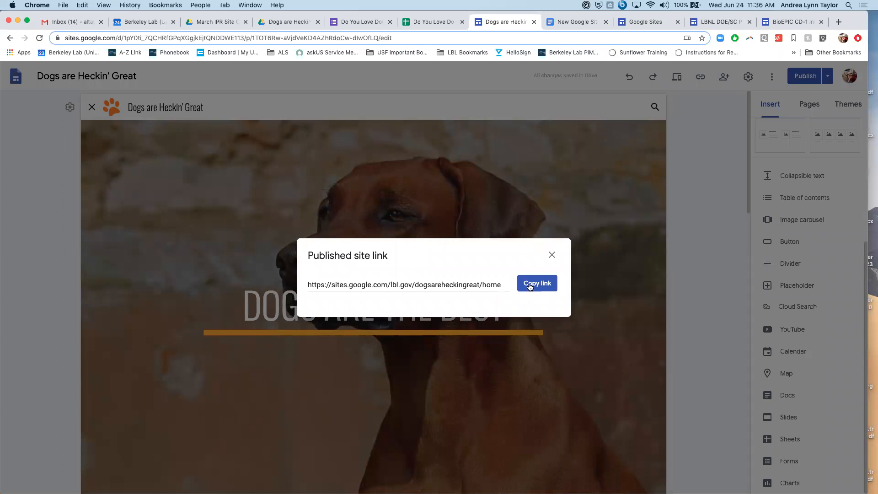
pyautogui.click(536, 289)
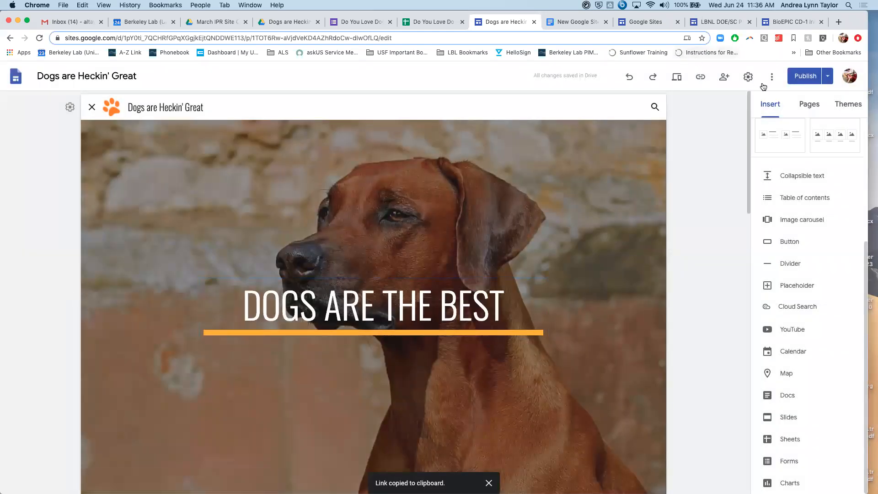
# - Review the site's navigation settings and its list of collaborators
pyautogui.click(748, 76)
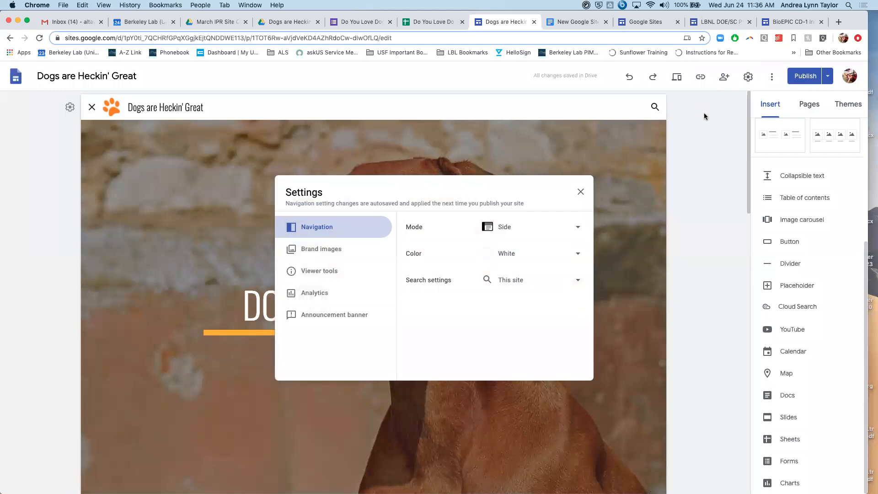
pyautogui.click(704, 116)
pyautogui.click(723, 76)
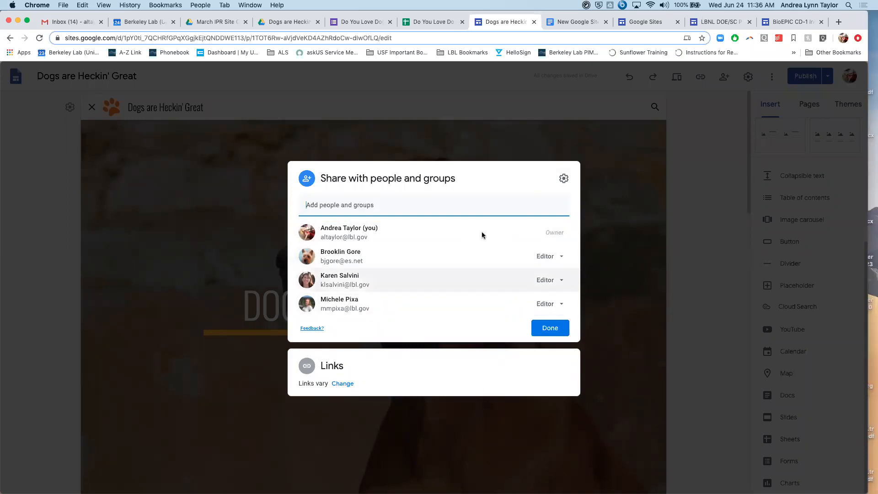
pyautogui.click(727, 79)
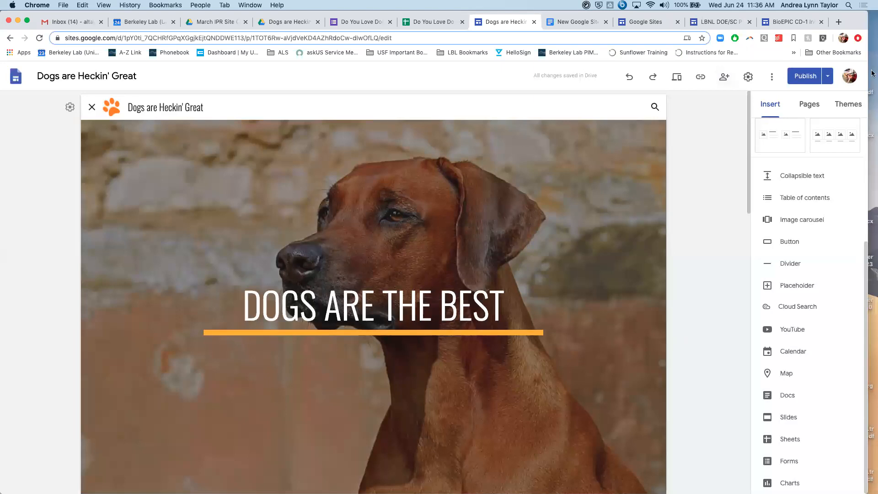
# - Examine the publishing options and the publish settings for the web address and editor review of changes
pyautogui.click(827, 76)
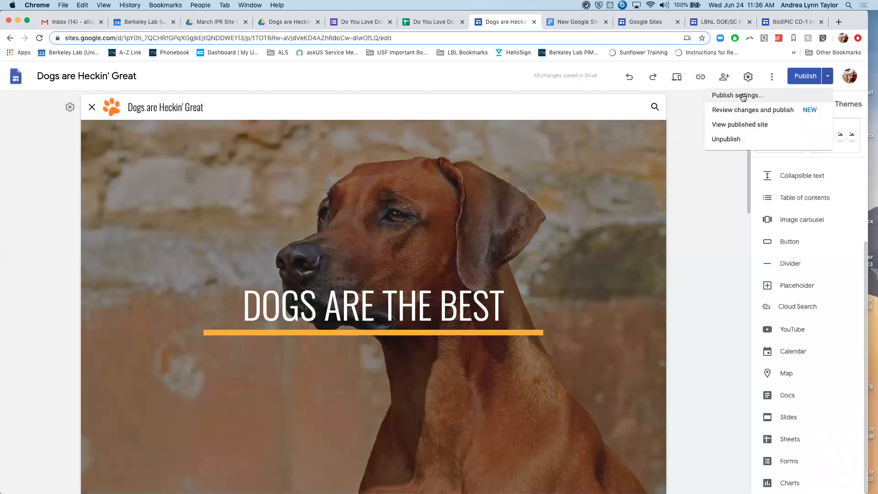
pyautogui.click(743, 96)
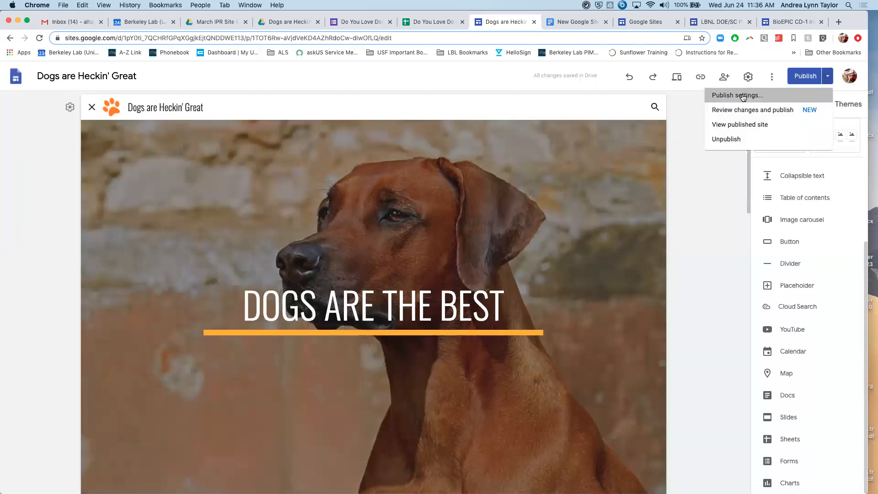
pyautogui.click(715, 136)
pyautogui.click(685, 152)
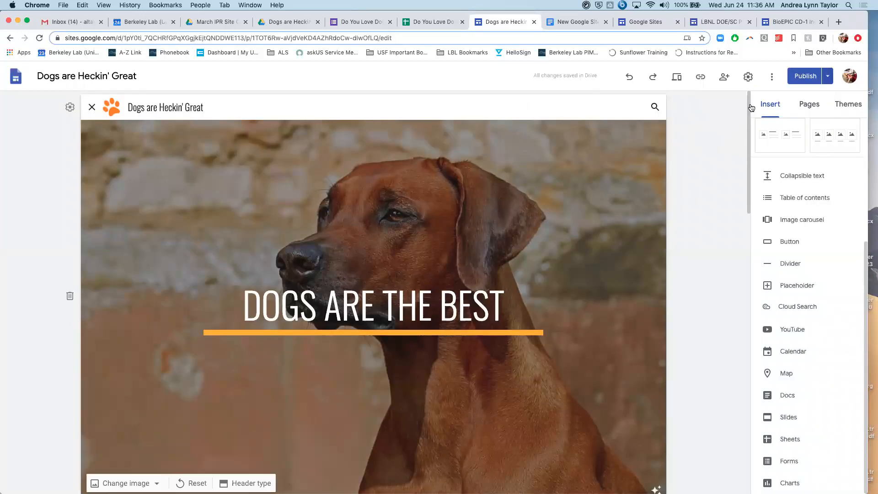
pyautogui.click(827, 77)
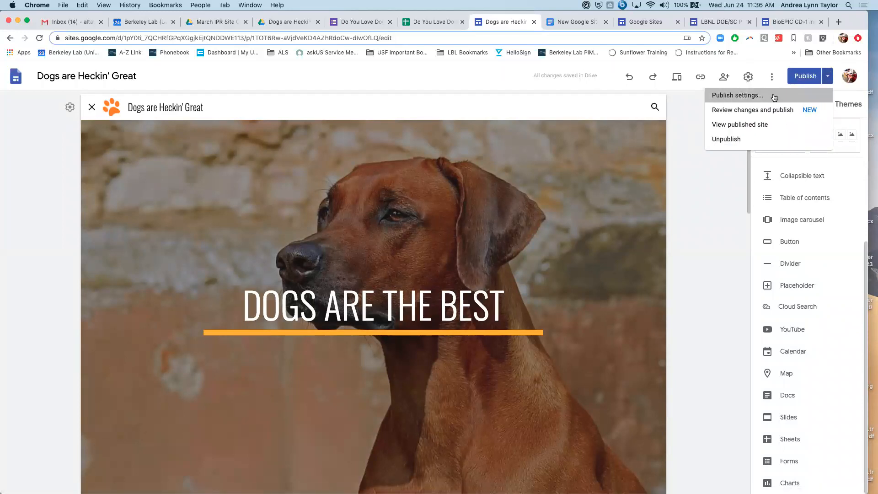
pyautogui.click(774, 94)
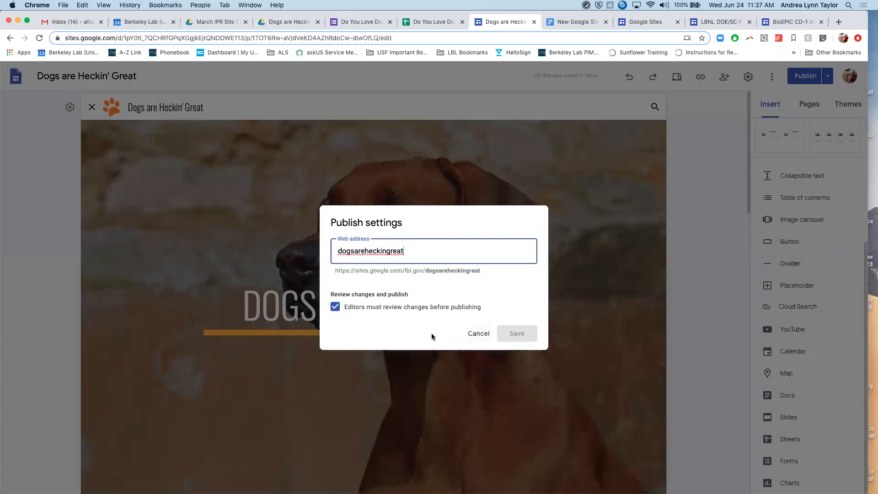
pyautogui.click(479, 341)
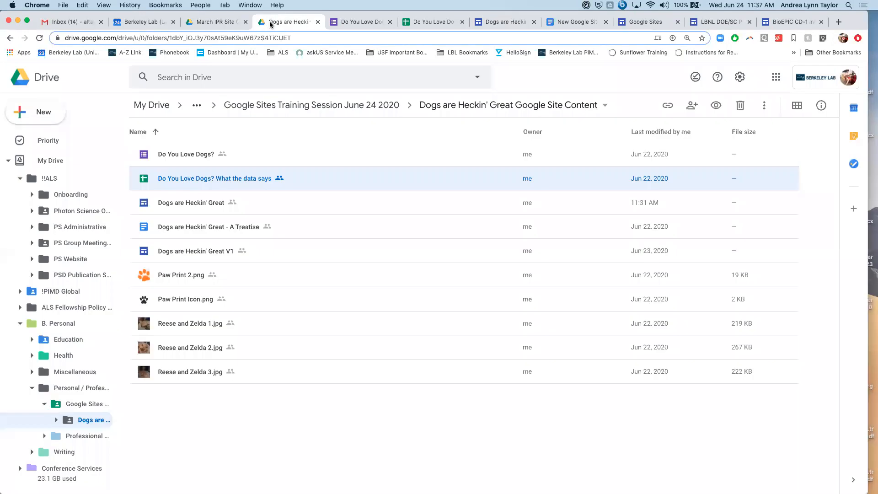
# - Review the link settings and people access of the "Dogs are Heckin' Great V1" site file in Google Drive
pyautogui.click(273, 23)
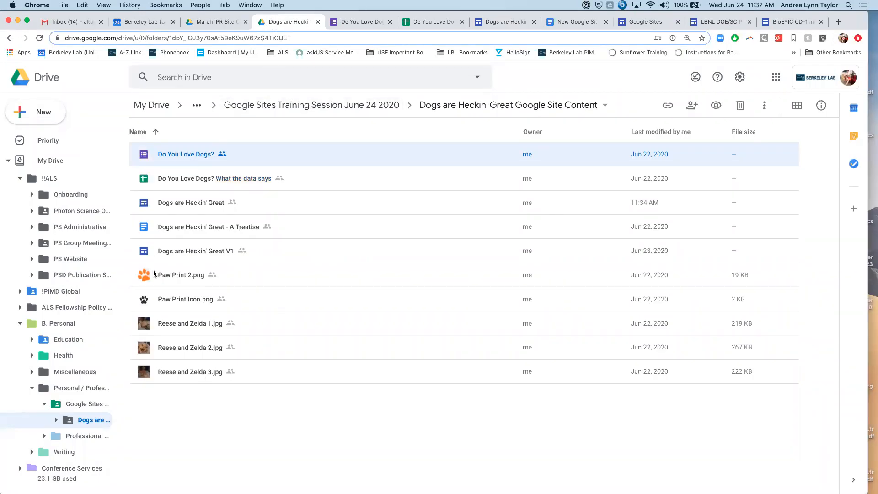
pyautogui.click(172, 259)
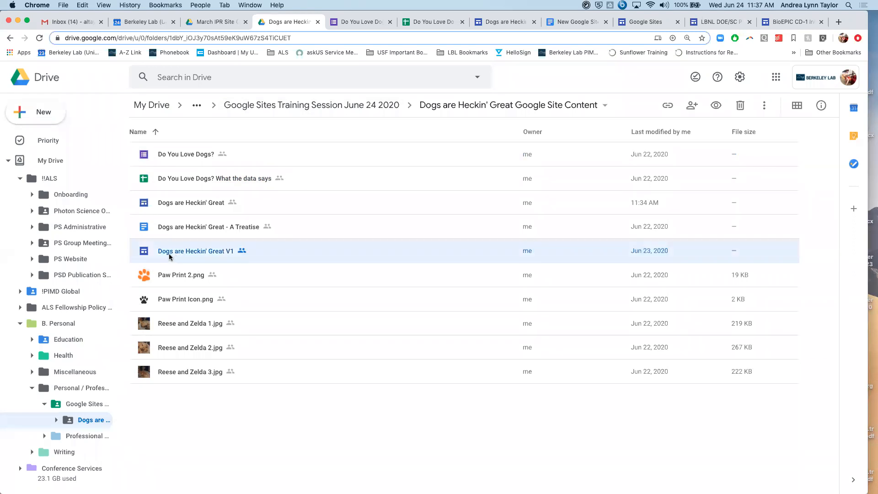
pyautogui.rightClick(169, 257)
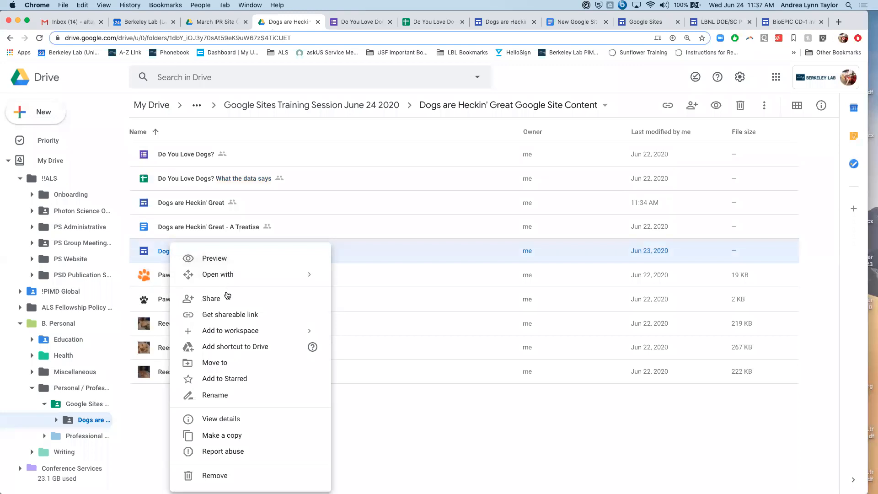
pyautogui.click(255, 316)
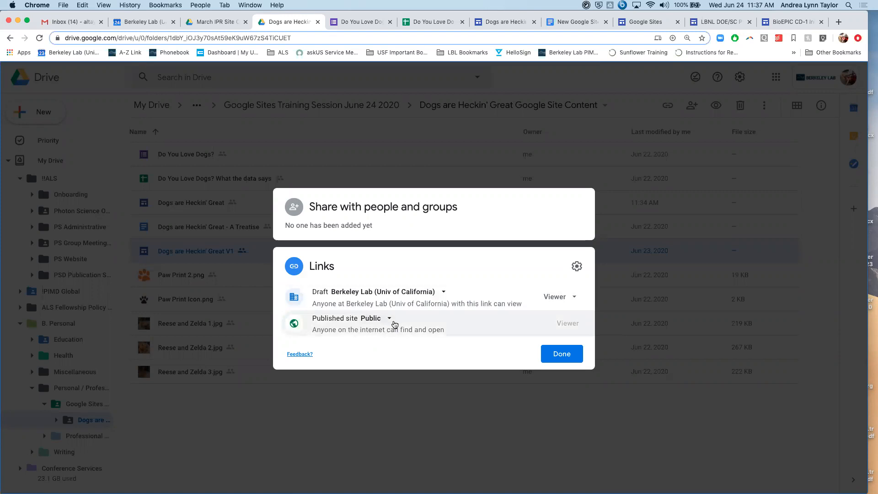
pyautogui.click(558, 355)
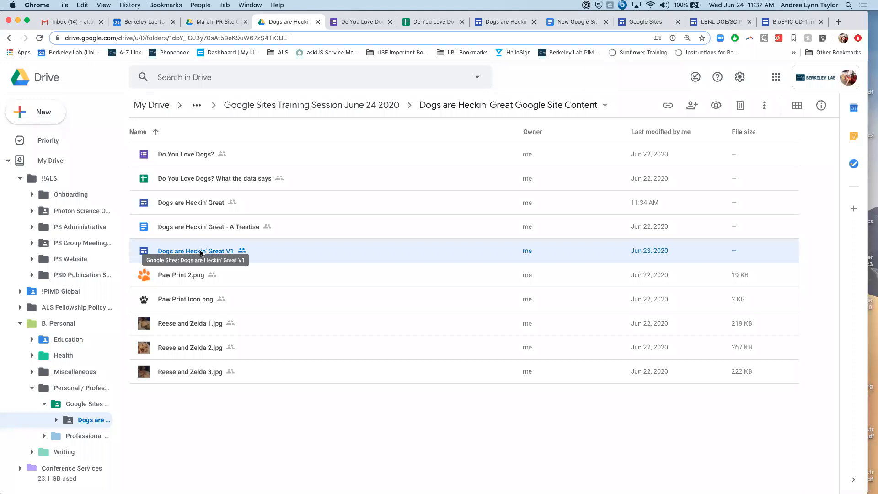
pyautogui.rightClick(216, 246)
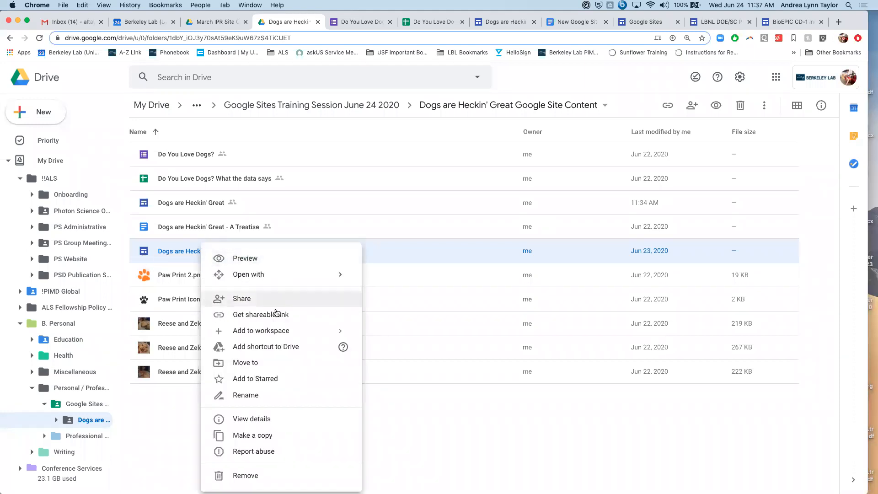
pyautogui.click(279, 316)
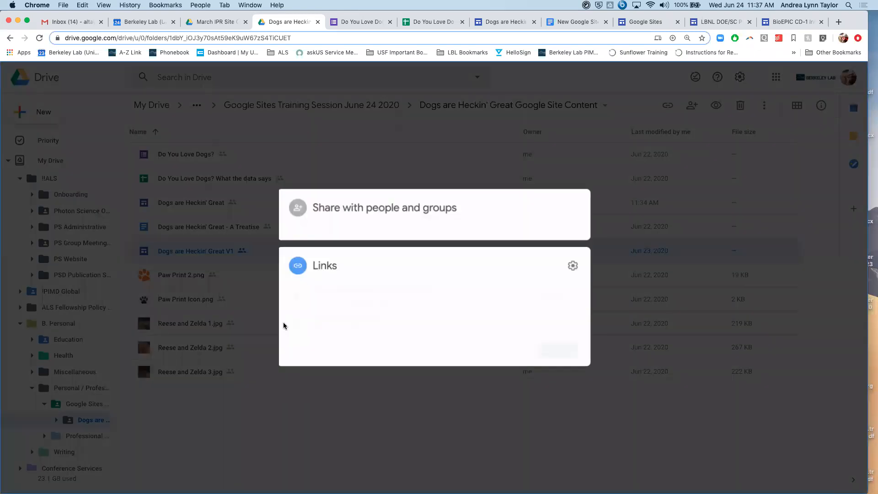
pyautogui.click(141, 249)
pyautogui.rightClick(156, 250)
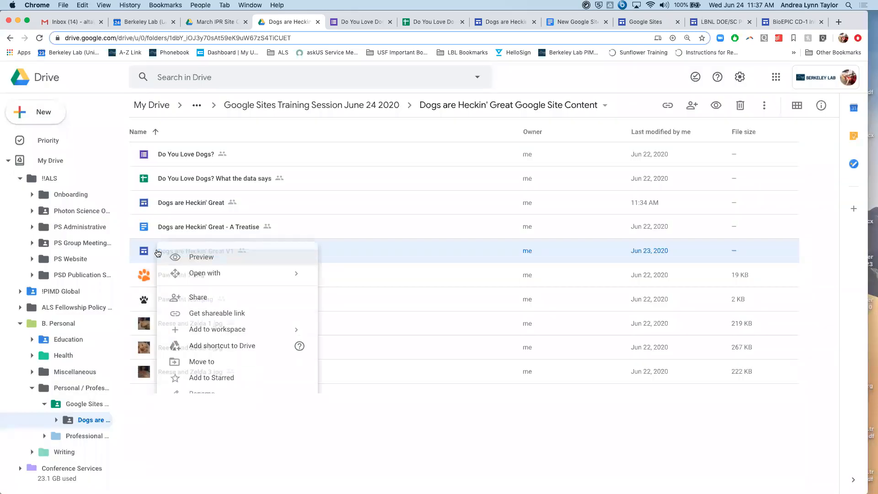
pyautogui.click(210, 299)
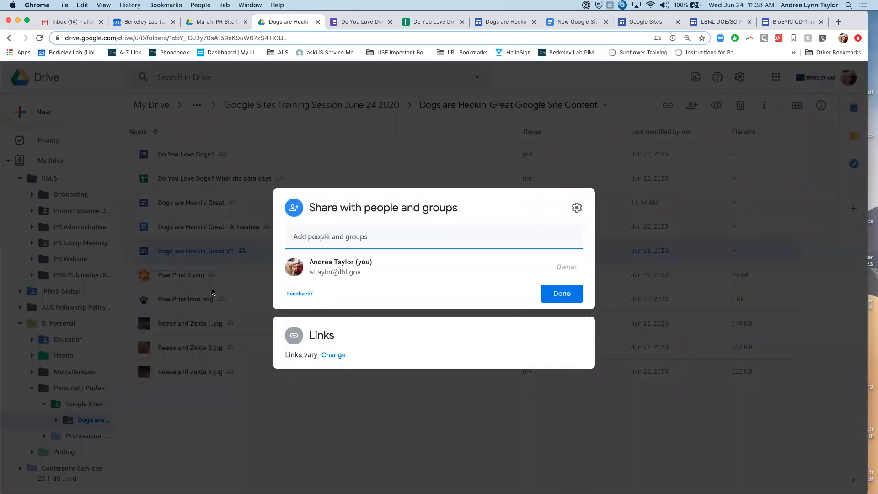
pyautogui.click(562, 295)
# - Switch the V1 site's published access to Berkeley Lab (Univ of California) and set it back to Public
pyautogui.rightClick(201, 252)
pyautogui.click(286, 314)
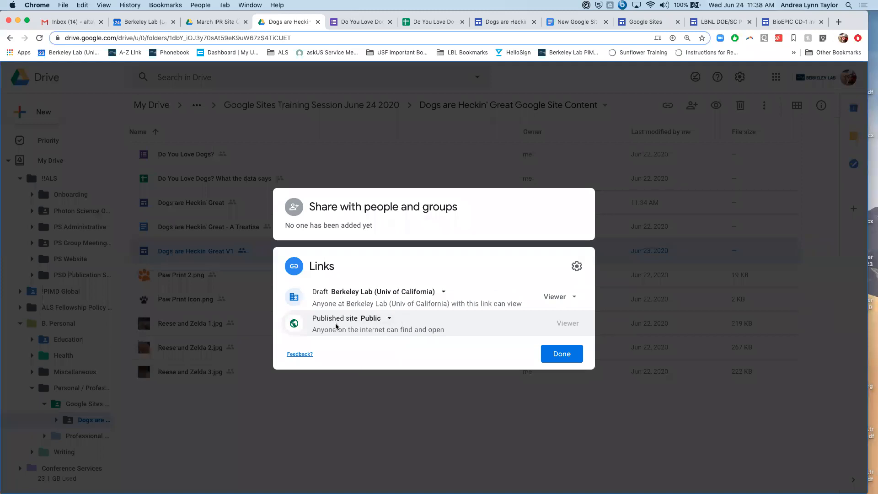
pyautogui.click(390, 318)
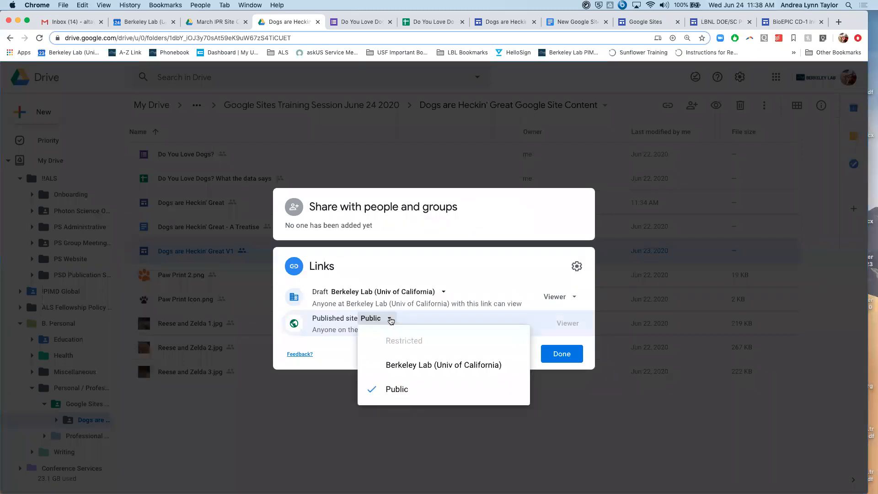
pyautogui.click(416, 366)
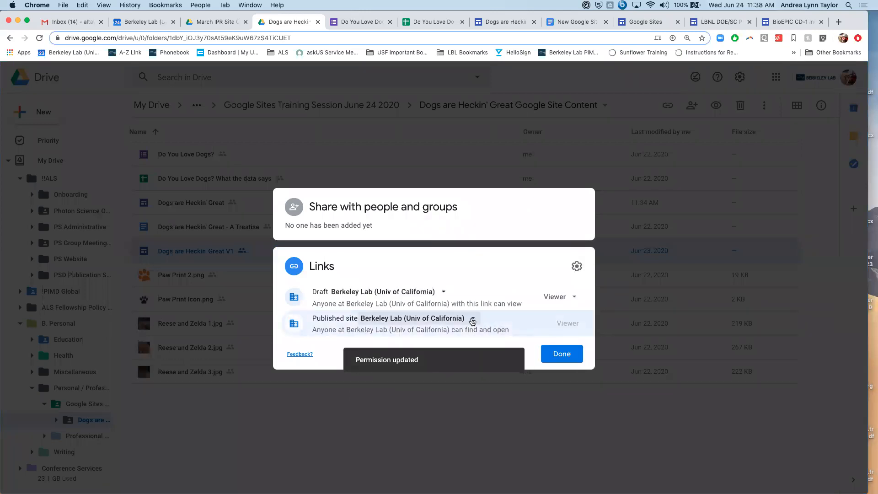
pyautogui.click(474, 320)
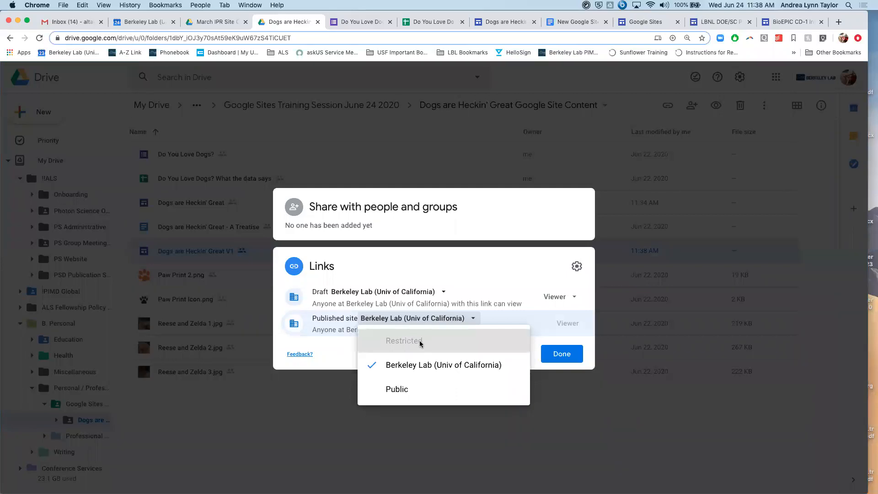
pyautogui.click(396, 392)
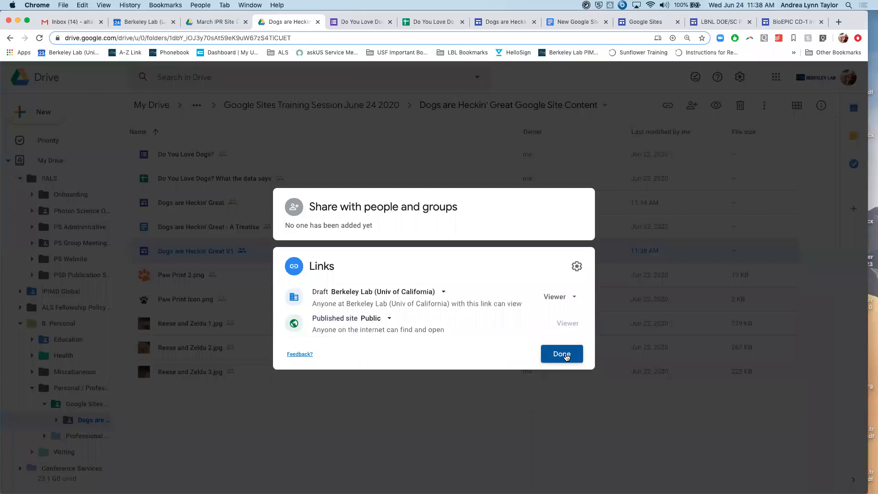
pyautogui.click(565, 355)
# - Share the "Dogs are Heckin' Great Google Site Content" folder with anyone with the link, and open the folder
pyautogui.click(10, 39)
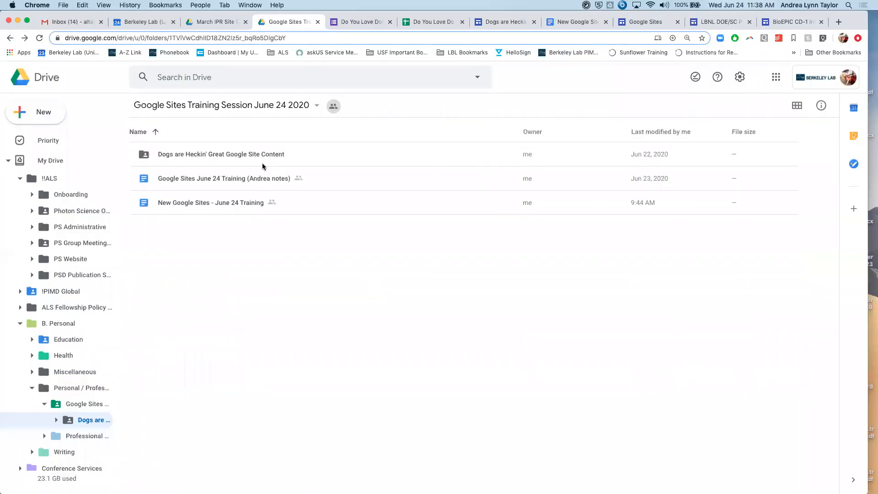
pyautogui.click(286, 156)
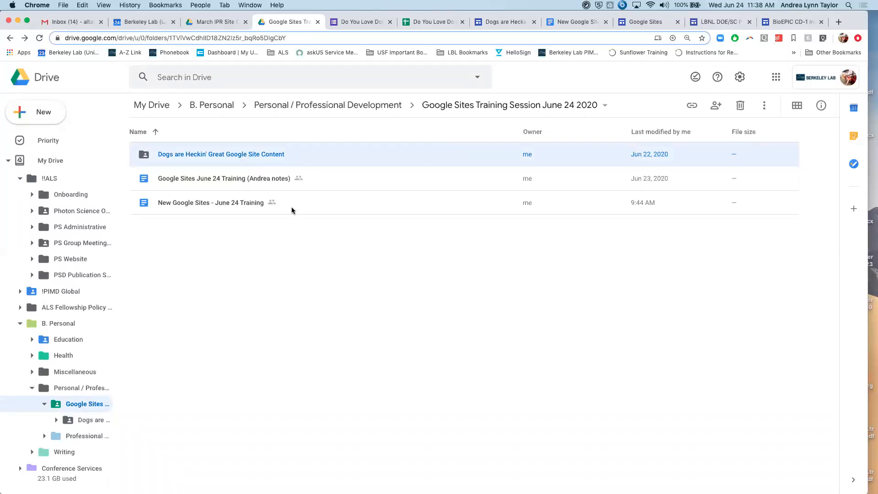
pyautogui.rightClick(188, 156)
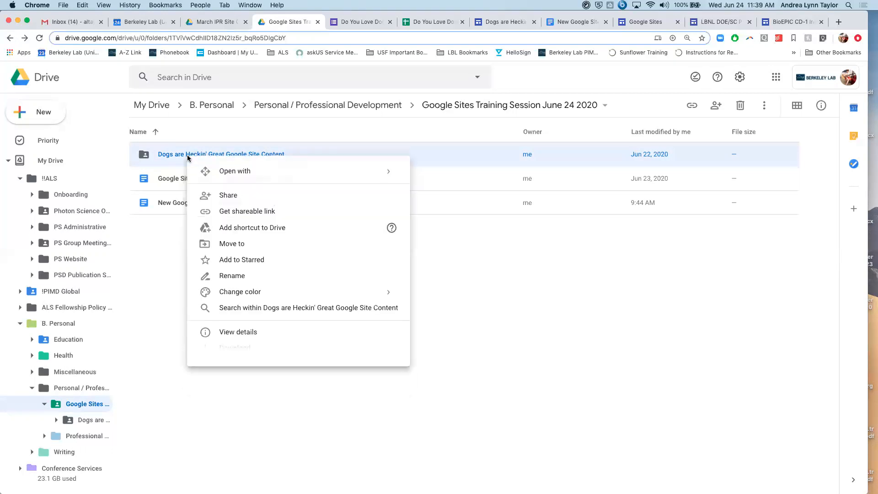
pyautogui.click(264, 212)
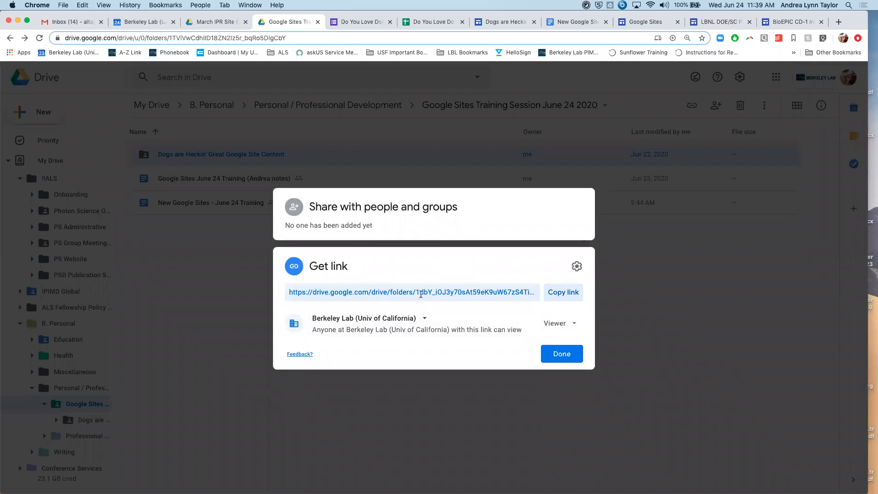
pyautogui.click(424, 319)
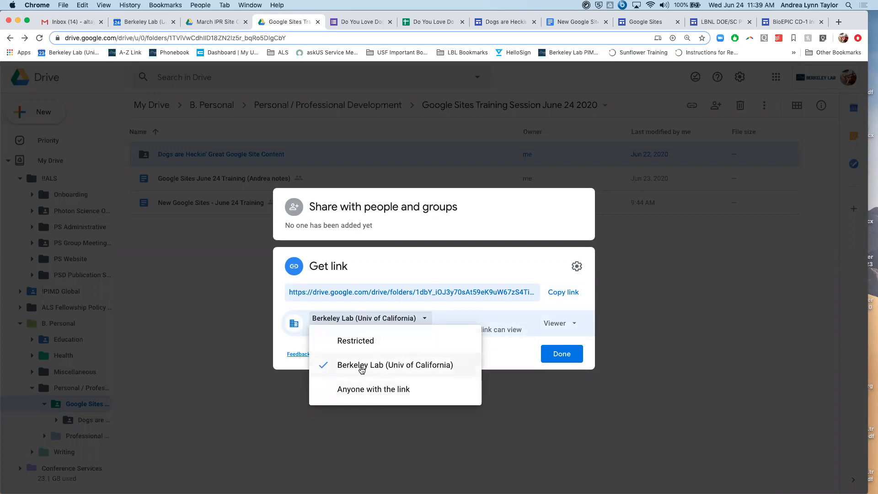
pyautogui.click(355, 393)
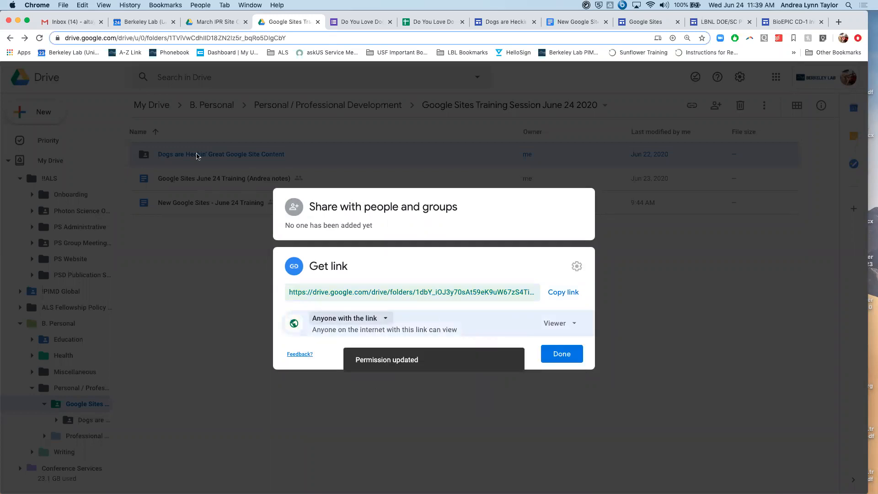
pyautogui.click(559, 351)
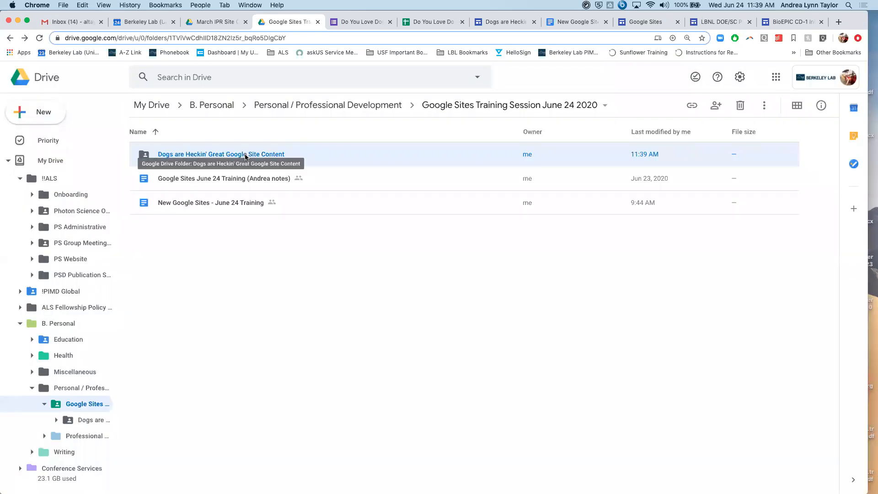
pyautogui.doubleClick(246, 156)
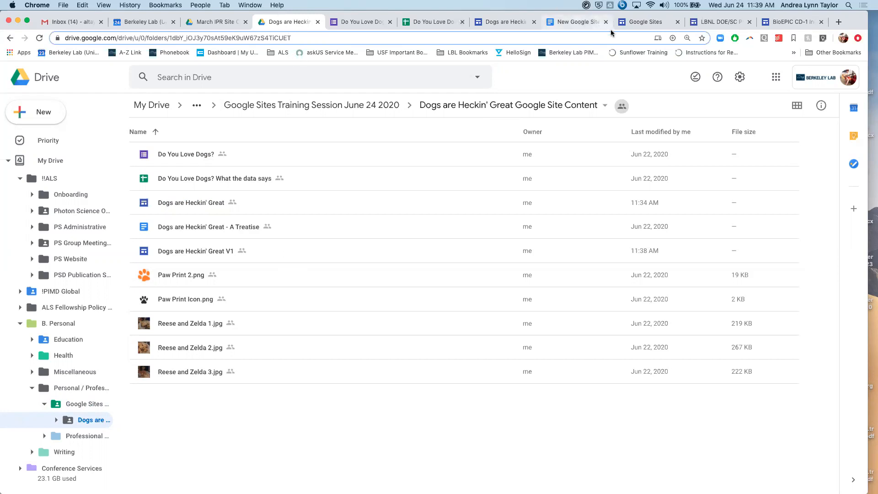
# - Examine the BioEPIC CD-1 review site's Agenda and Home pages alongside its "March IPR Site Content" folder in Drive
pyautogui.click(492, 24)
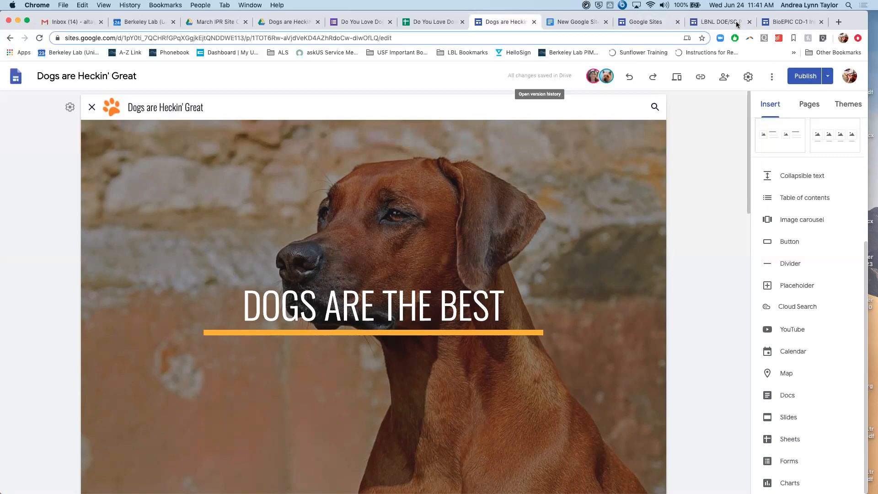
pyautogui.click(791, 22)
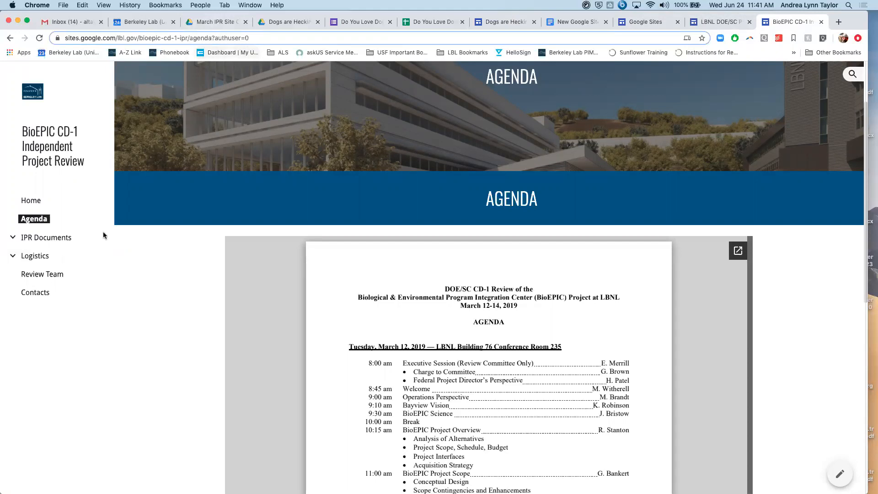
pyautogui.click(230, 22)
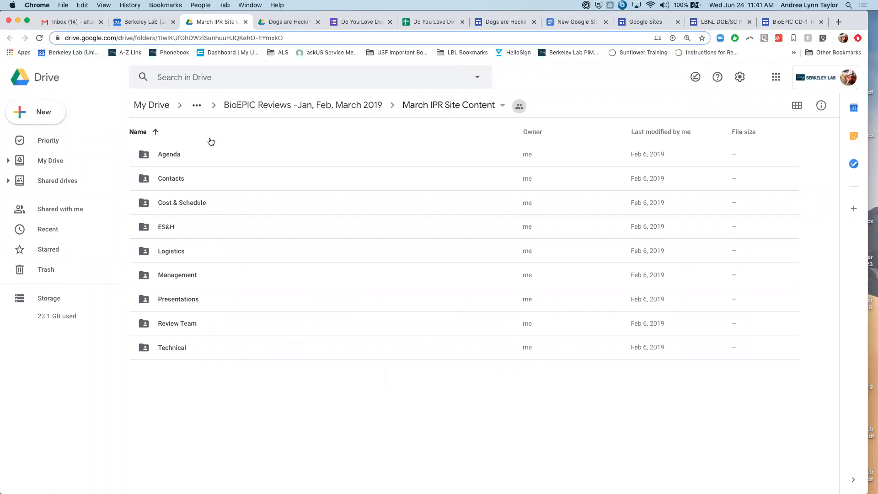
pyautogui.click(193, 154)
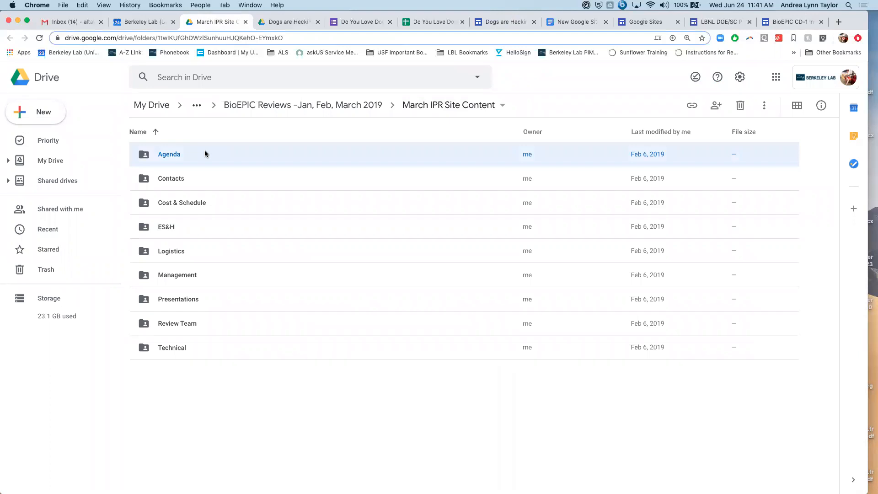
pyautogui.click(788, 20)
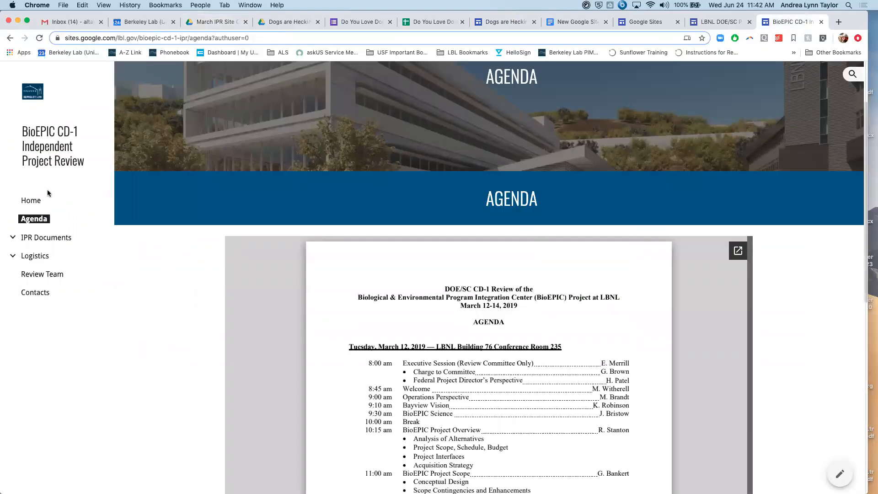
pyautogui.click(37, 203)
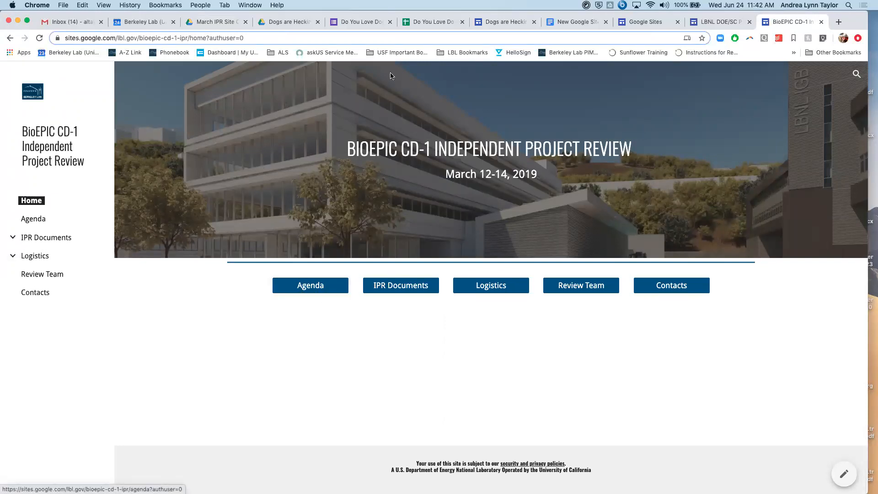
# - Return to the "Dogs are Heckin' Great" site editor and open the Agility page at its closing text section
pyautogui.click(485, 22)
pyautogui.scroll(-10, 405, 372)
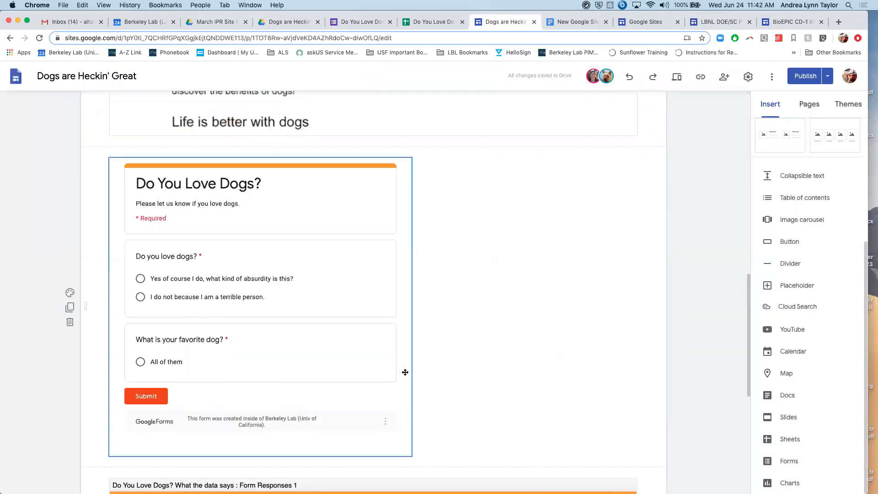
pyautogui.scroll(-4, 405, 372)
pyautogui.scroll(15, 285, 401)
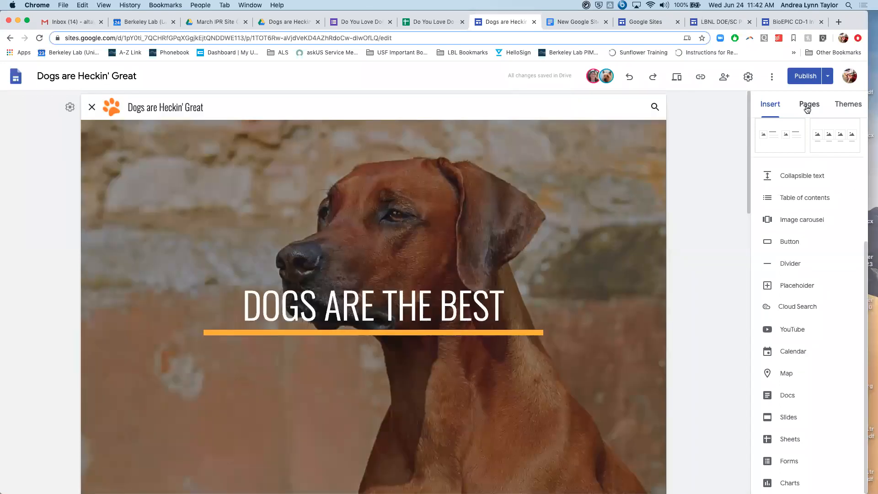
pyautogui.click(807, 109)
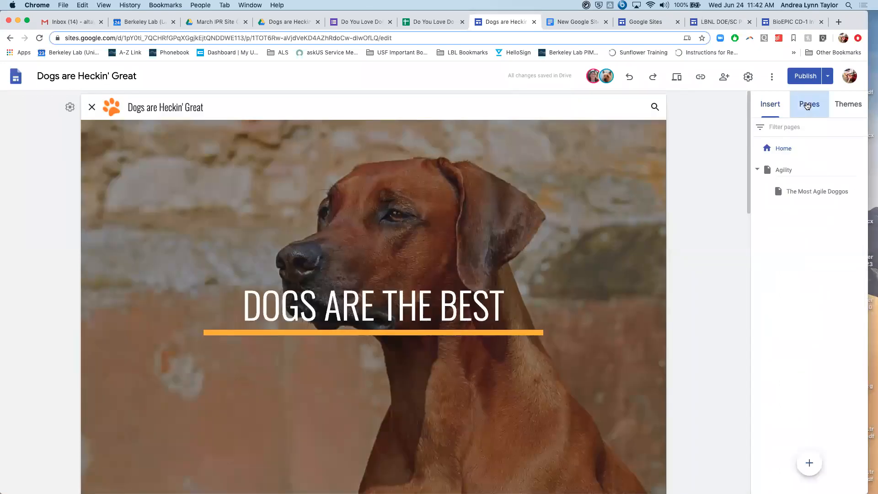
pyautogui.click(783, 170)
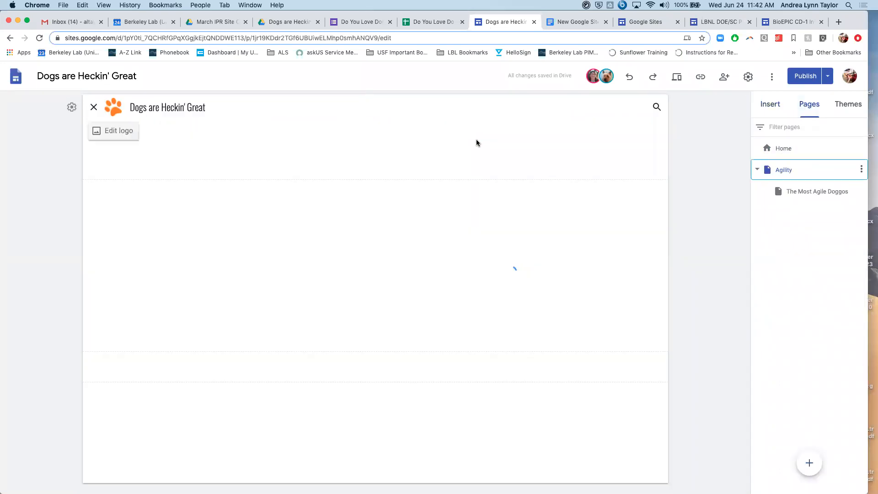
pyautogui.scroll(-4, 358, 411)
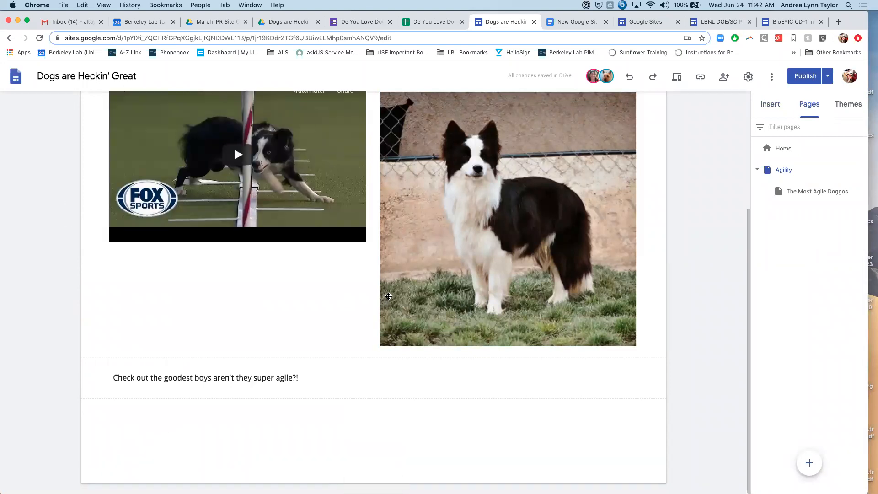
# - Start a new button on the Agility page with the name "Fill out my form"
pyautogui.click(769, 103)
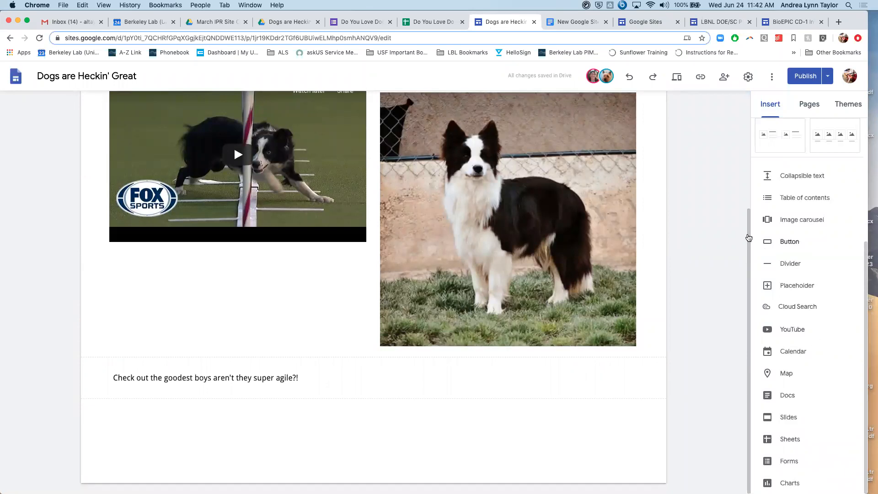
pyautogui.click(785, 243)
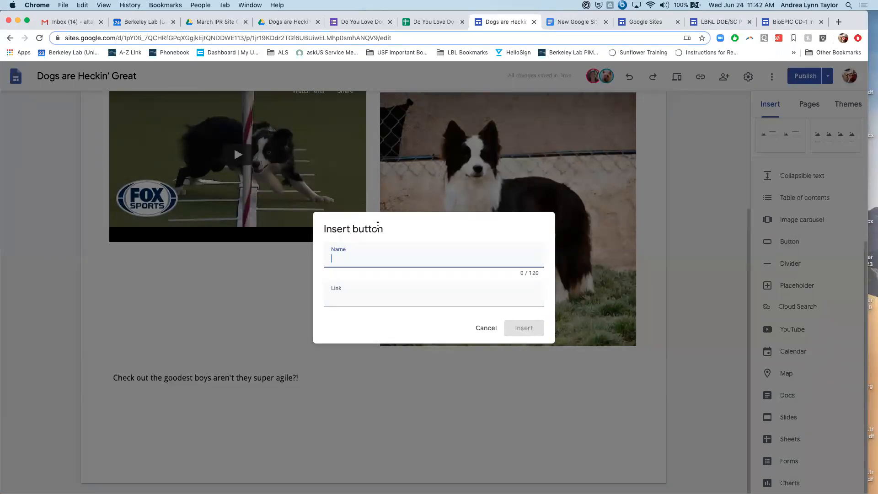
pyautogui.write('Fill out my form')
pyautogui.click(419, 300)
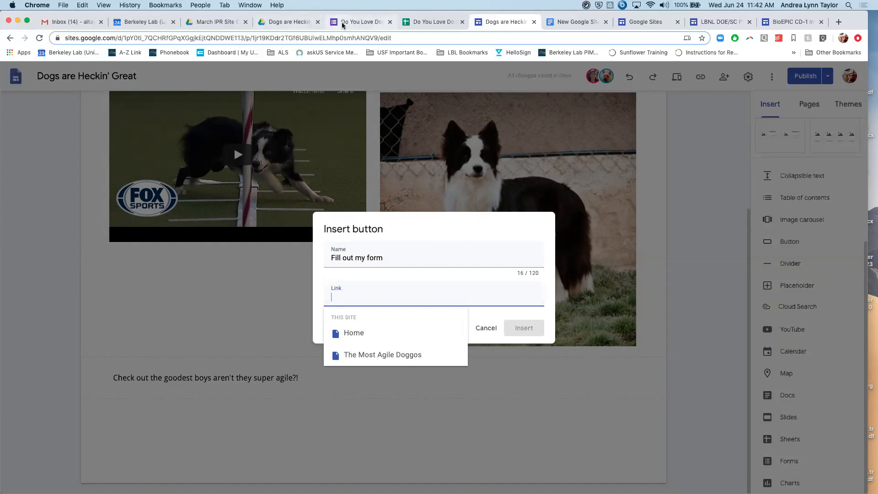
# - Open the "Do You Love Dogs?" form from the site content folder in Drive and copy its shortened share link
pyautogui.click(281, 22)
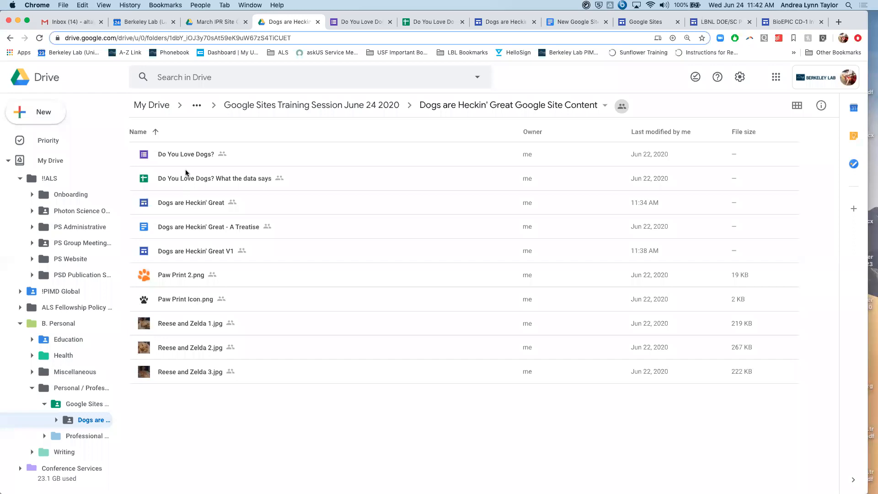
pyautogui.doubleClick(186, 155)
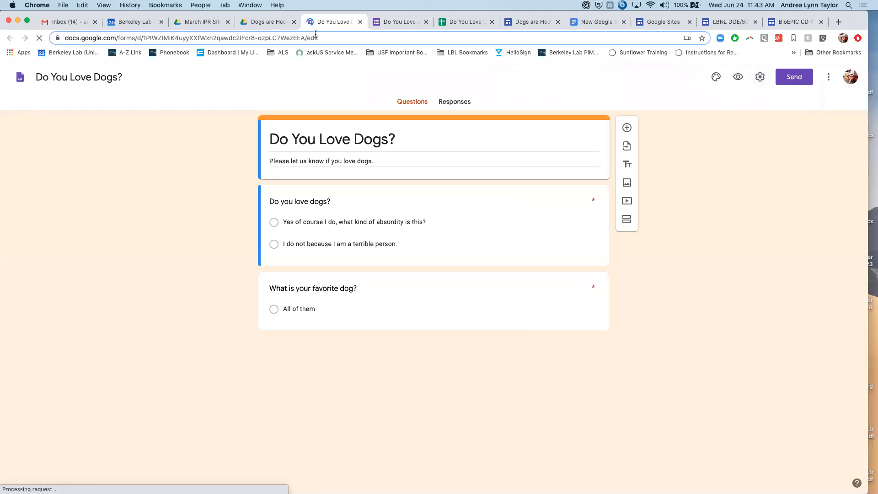
pyautogui.click(807, 81)
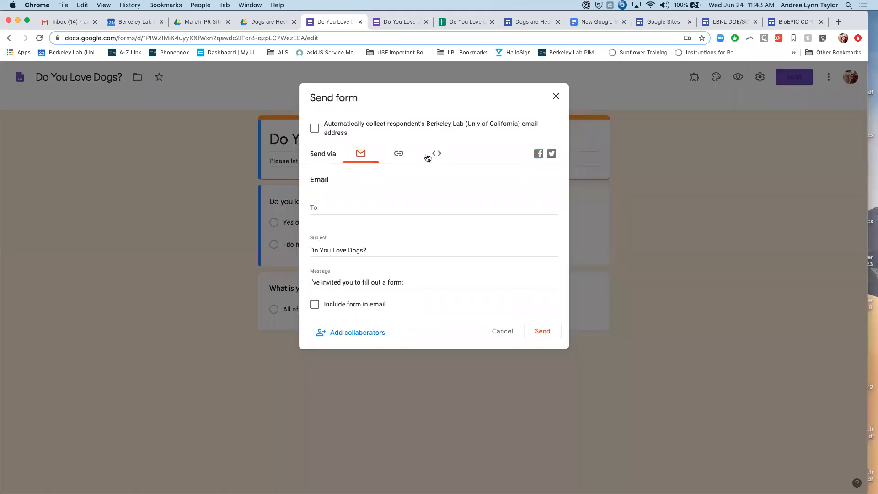
pyautogui.click(398, 156)
pyautogui.click(320, 212)
pyautogui.click(539, 229)
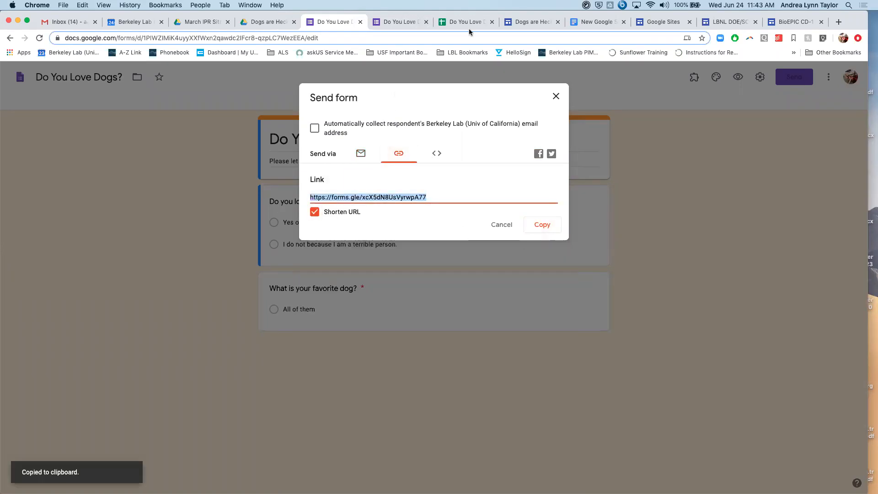
# - Paste the copied form link as the button's destination in the site editor and insert the button
pyautogui.click(530, 21)
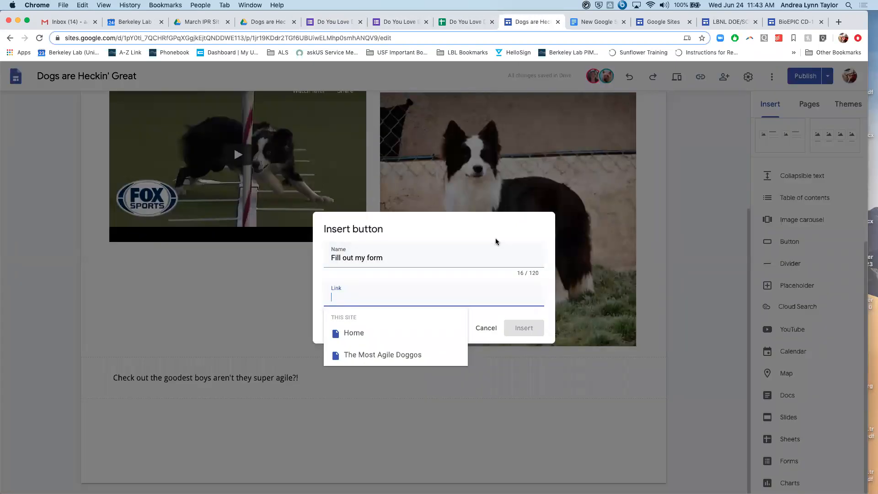
pyautogui.press('cmd+v')
pyautogui.click(524, 328)
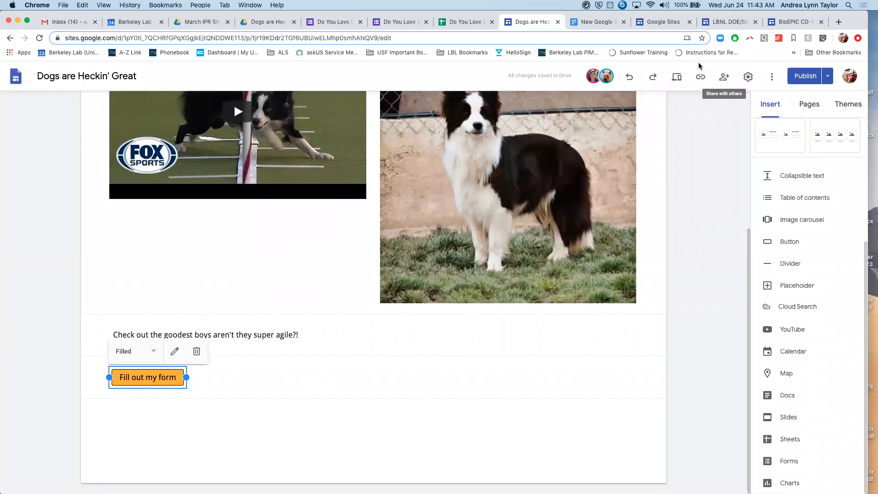
# - Preview the Agility page, test the "Fill out my form" button, and close the form it opens
pyautogui.click(677, 79)
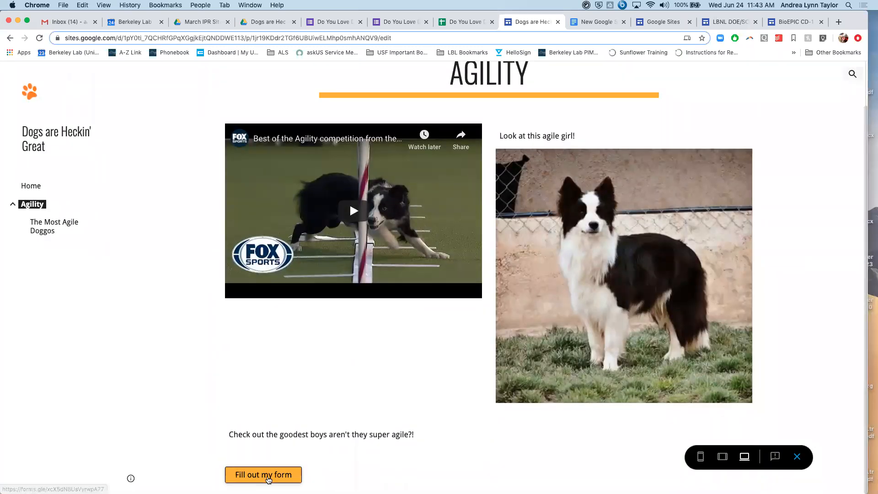
pyautogui.click(267, 479)
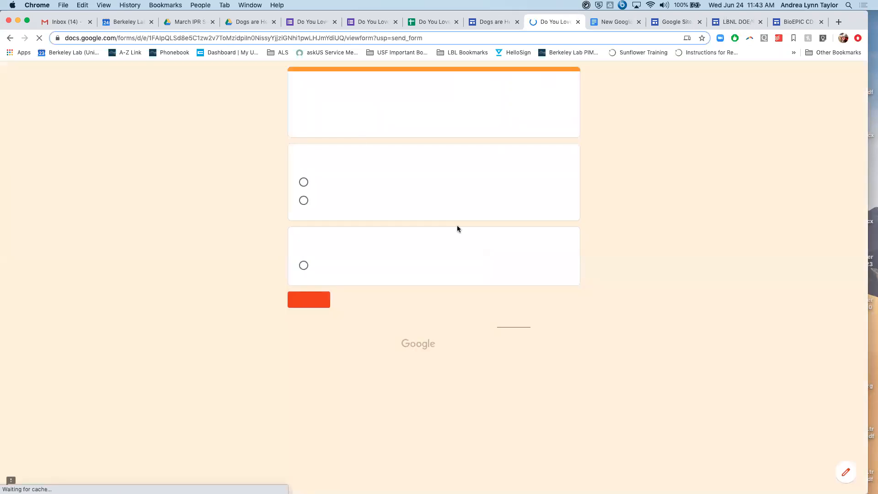
pyautogui.click(577, 22)
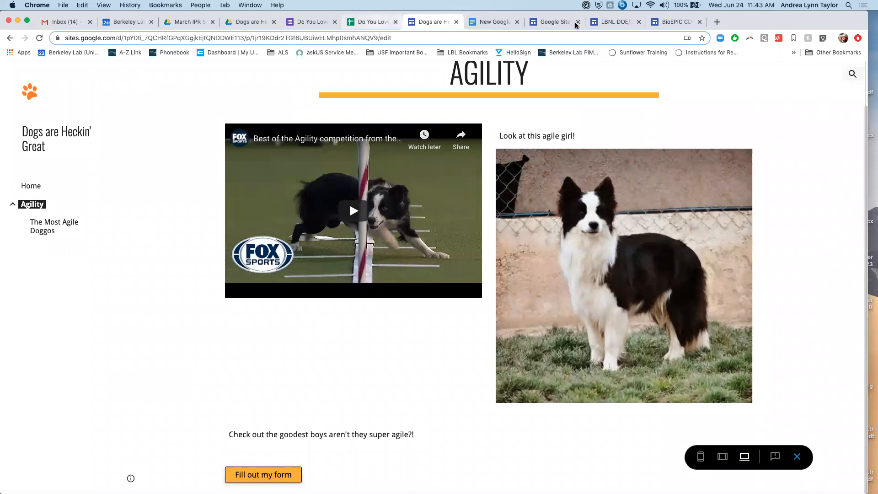
# - Switch to the BioEPIC CD-1 review site and examine the embedded agenda document on its Agenda page
pyautogui.click(611, 22)
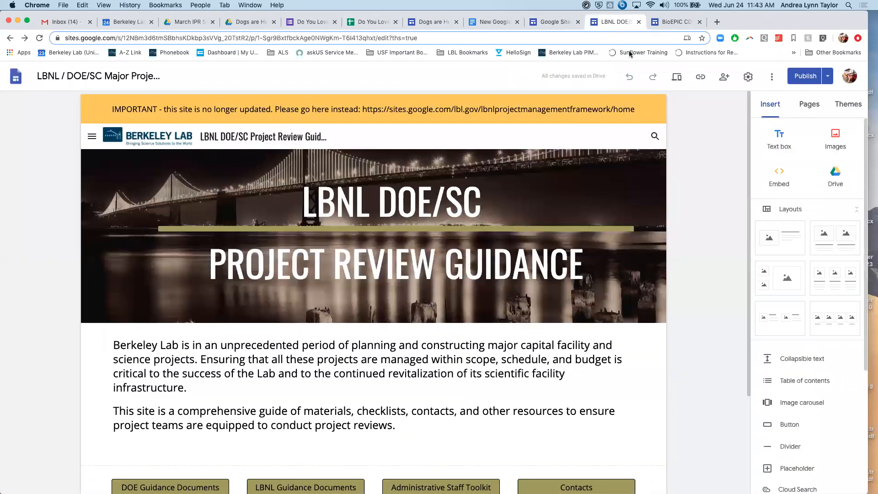
pyautogui.click(676, 22)
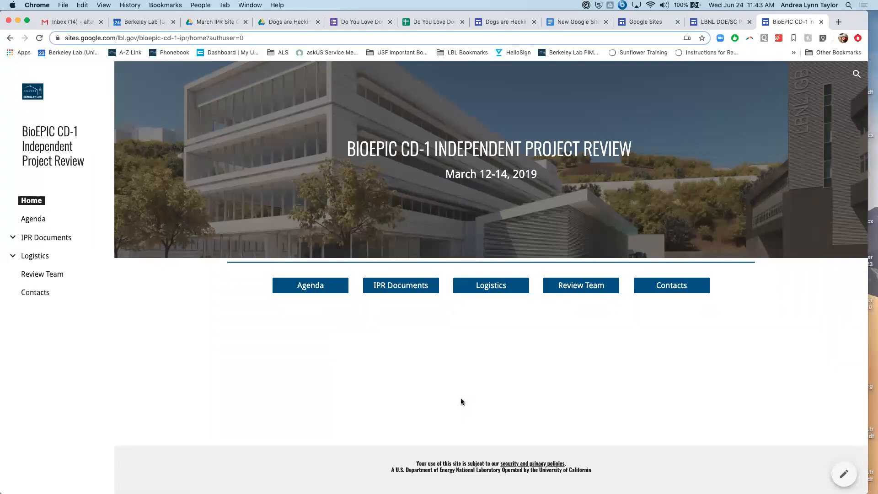
pyautogui.click(295, 292)
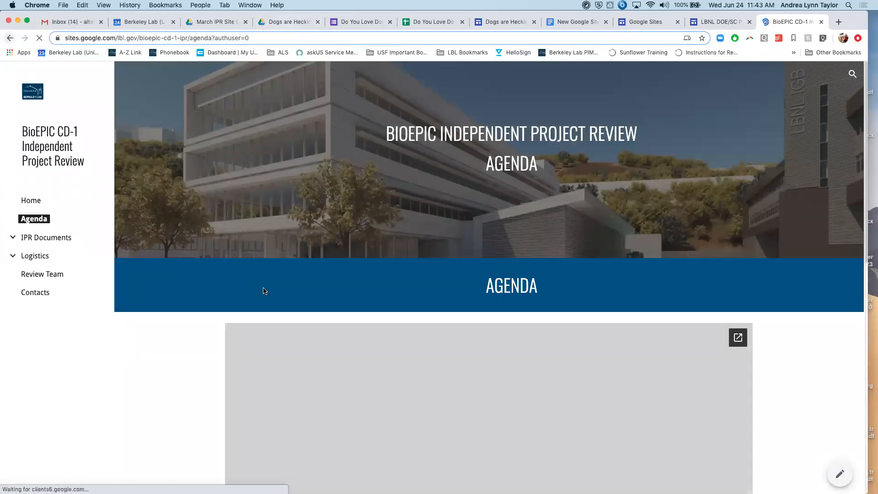
pyautogui.scroll(-2, 615, 322)
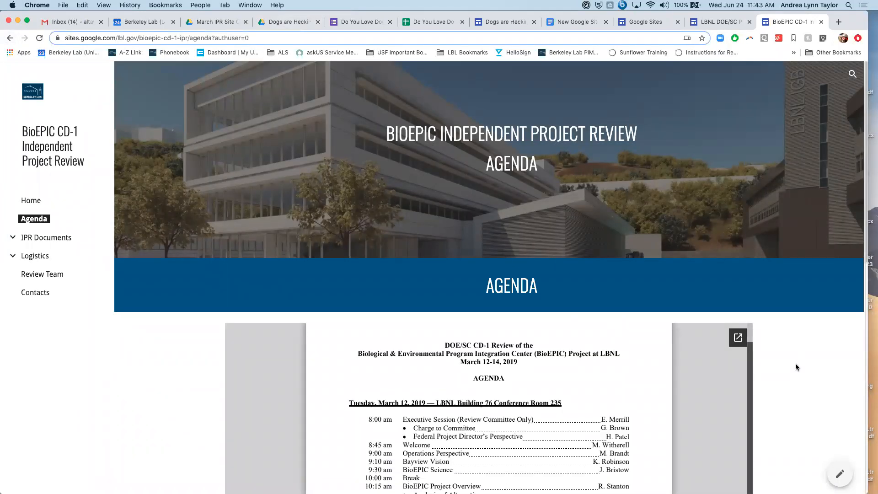
pyautogui.scroll(-8, 795, 363)
pyautogui.scroll(2, 614, 331)
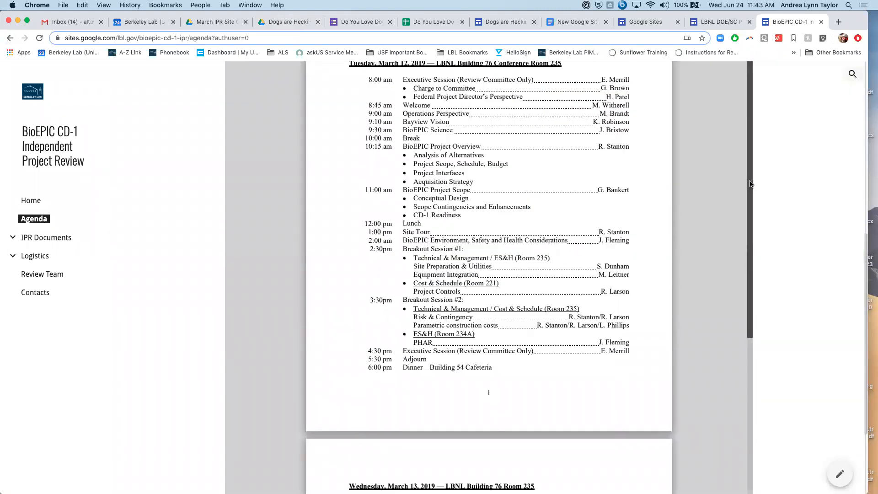
pyautogui.scroll(5, 749, 152)
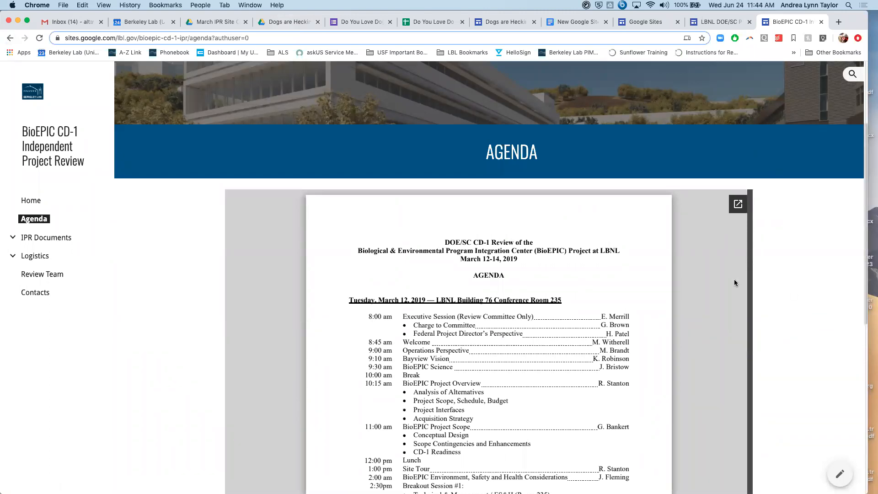
pyautogui.scroll(-1, 734, 282)
pyautogui.scroll(-2, 789, 283)
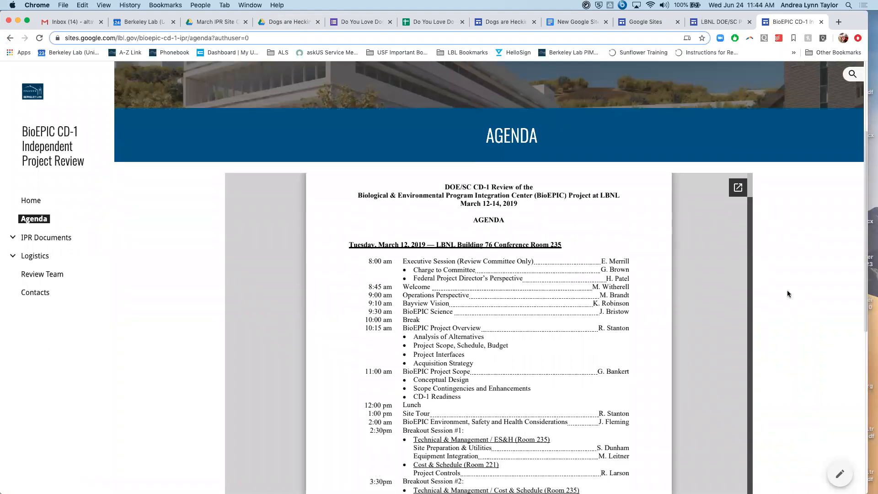
pyautogui.scroll(-5, 743, 301)
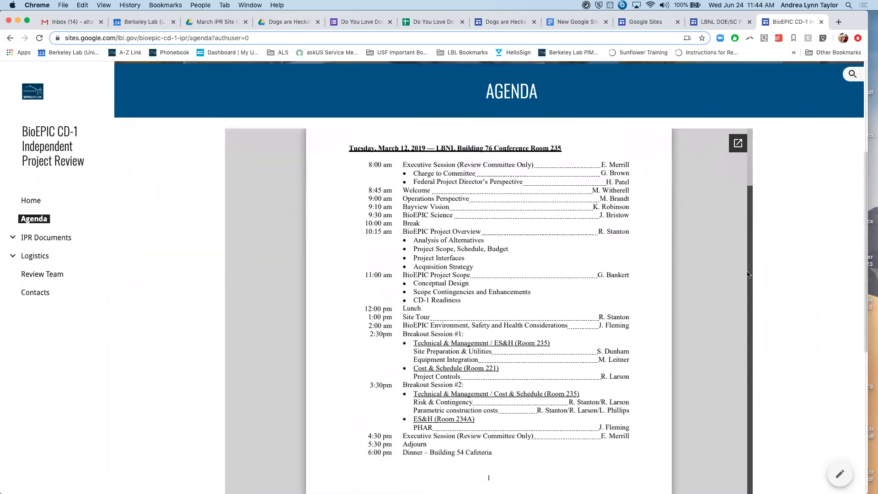
pyautogui.scroll(-10, 743, 301)
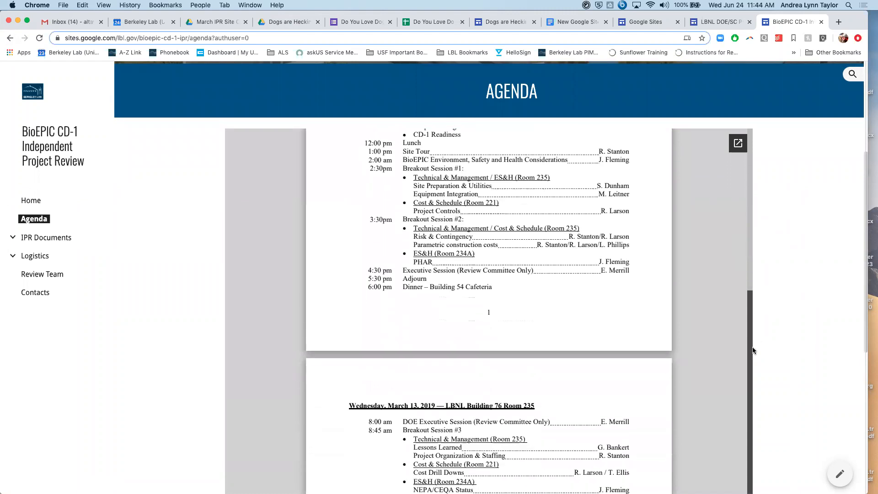
pyautogui.scroll(15, 706, 353)
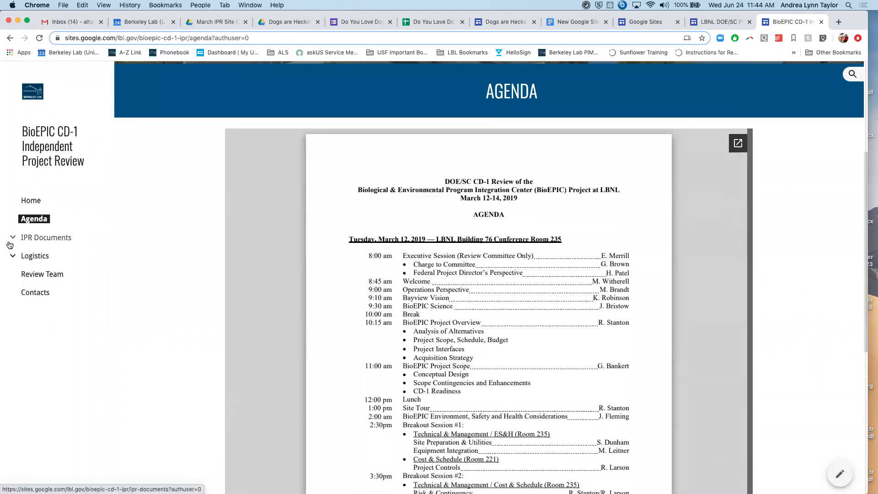
# - Review the BioEPIC site's Contacts page, open its embedded contacts PDF separately, and switch to the LBNL DOE/SC Project Review Guidance site
pyautogui.click(10, 38)
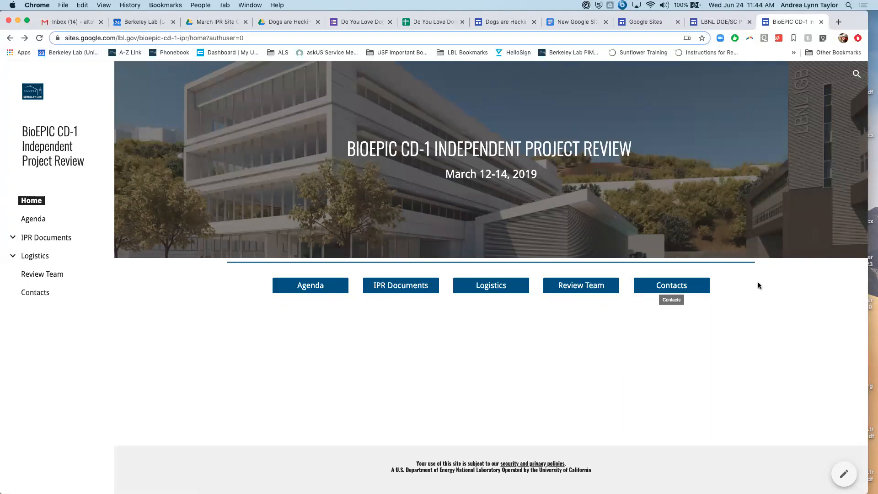
pyautogui.click(644, 286)
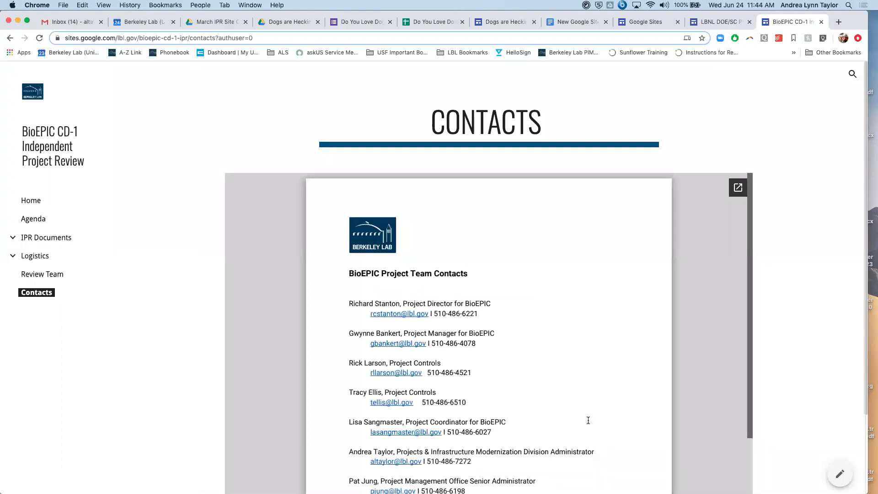
pyautogui.scroll(-5, 604, 305)
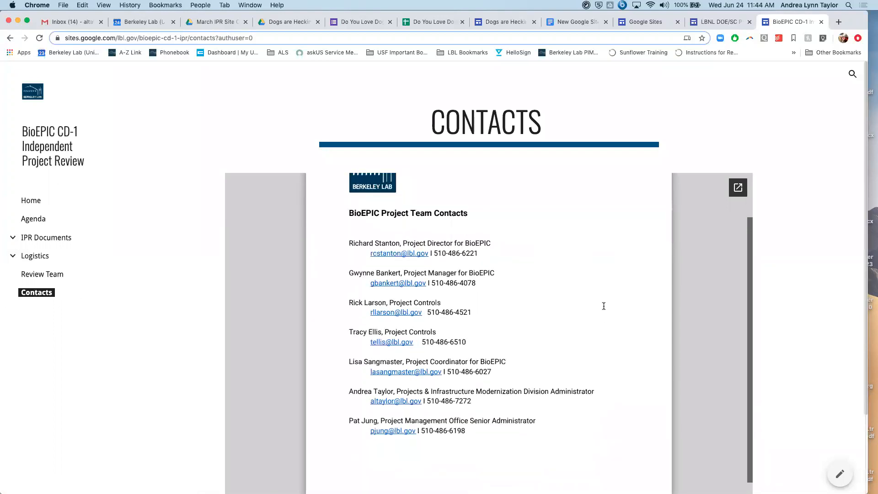
pyautogui.scroll(5, 604, 306)
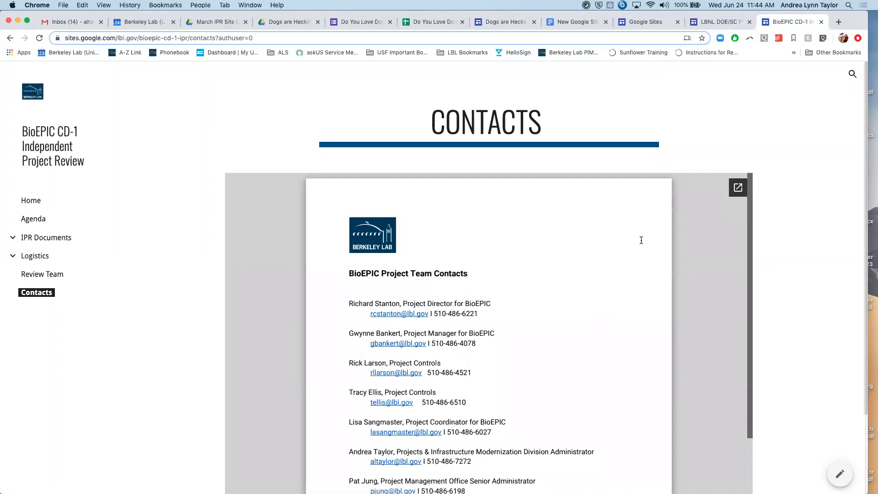
pyautogui.click(735, 191)
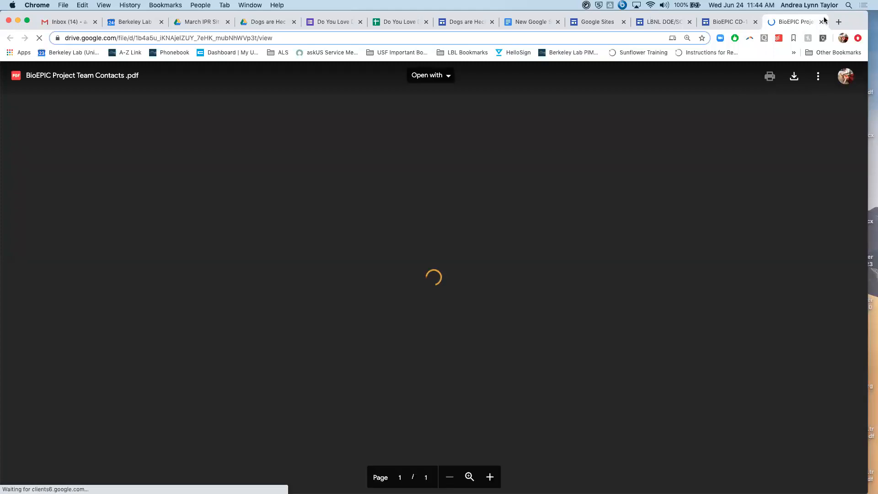
pyautogui.click(744, 20)
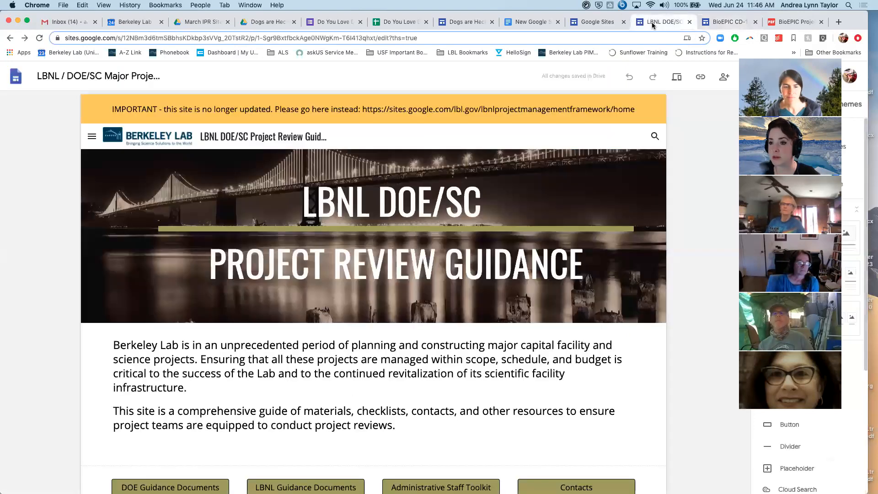
pyautogui.click(663, 22)
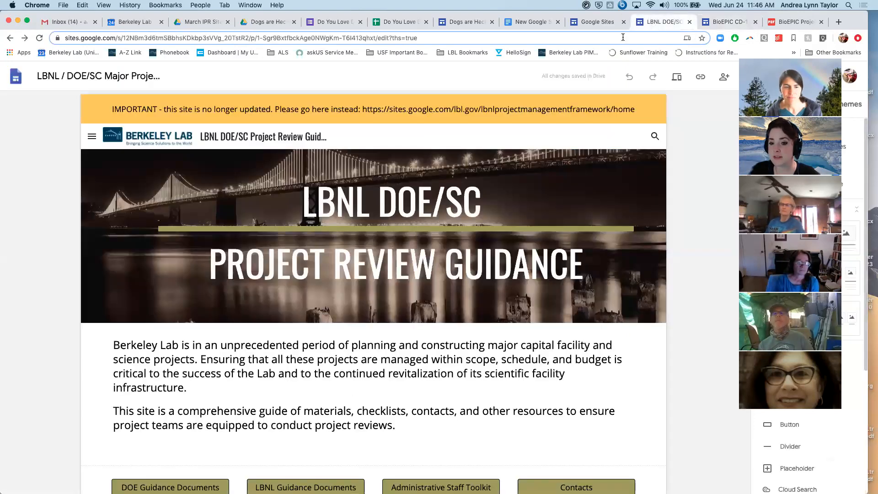
# - Look over the LBNL DOE/SC Project Review Guidance home page in the editor and preview the site
pyautogui.scroll(-2, 427, 247)
pyautogui.scroll(2, 427, 247)
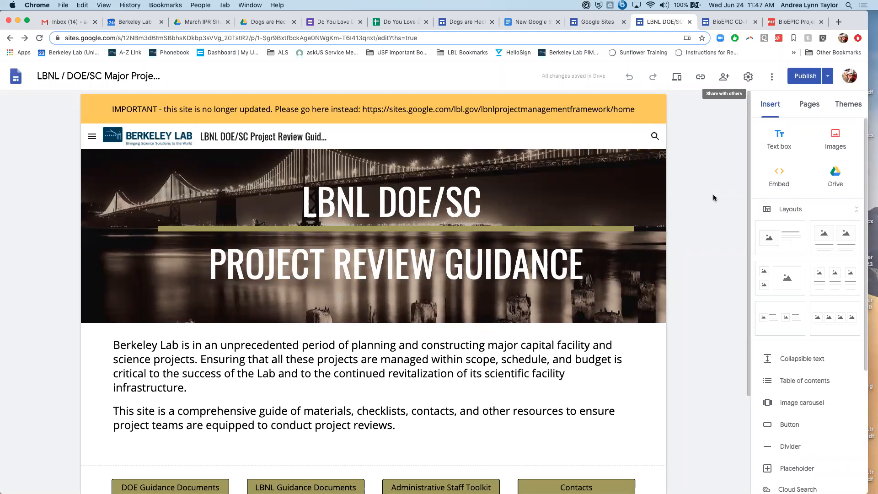
pyautogui.scroll(-3, 321, 274)
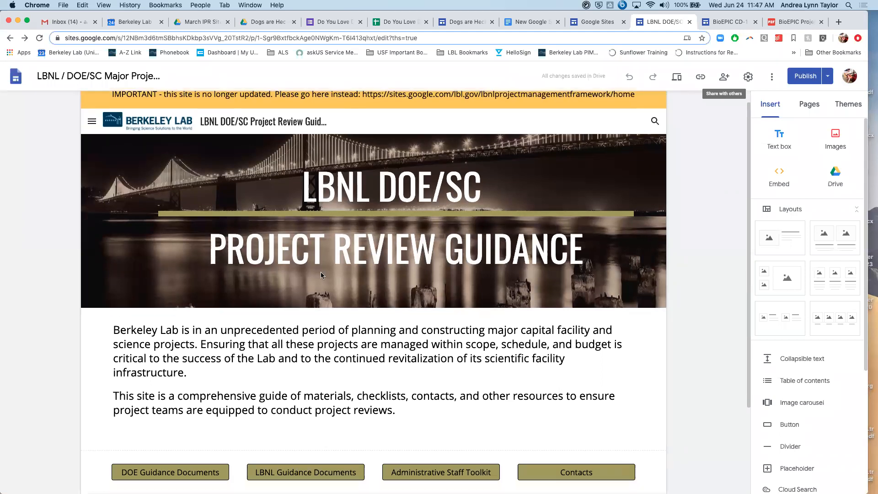
pyautogui.scroll(2, 321, 275)
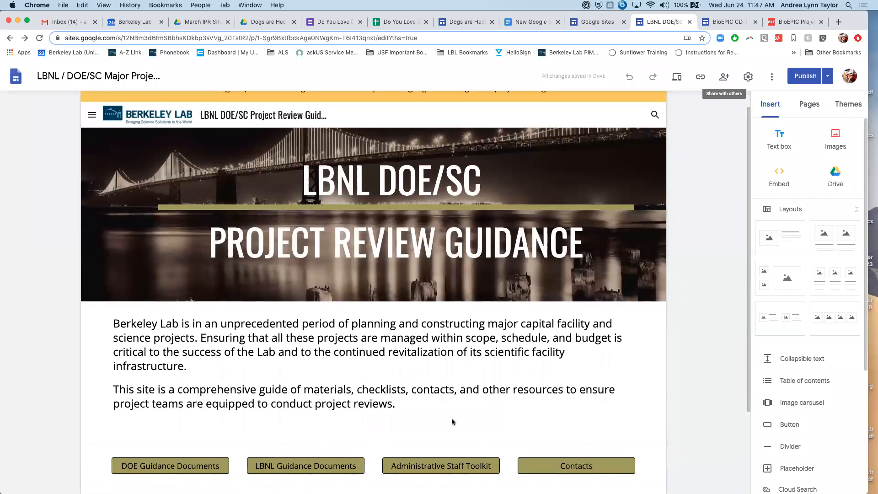
pyautogui.scroll(-2, 242, 376)
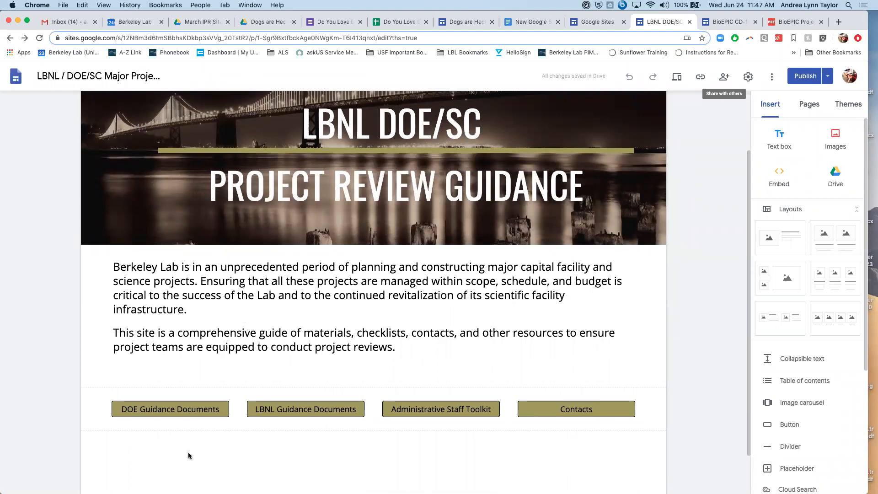
pyautogui.scroll(3, 538, 235)
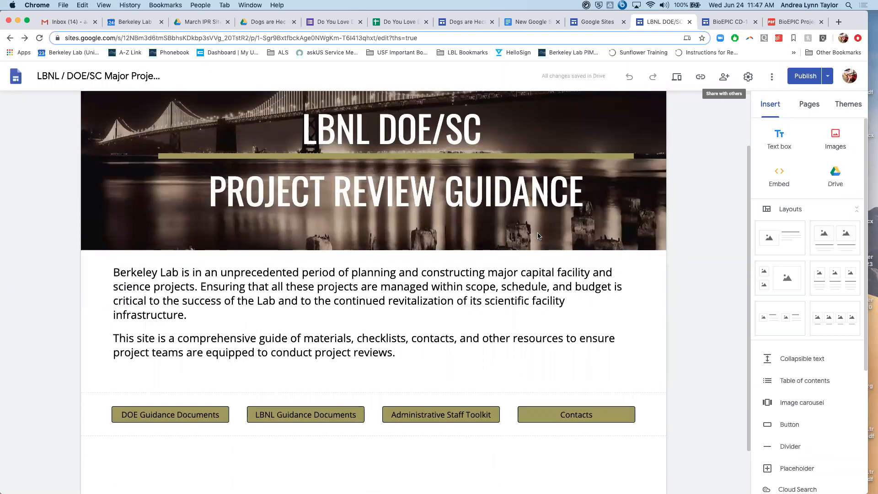
pyautogui.click(676, 78)
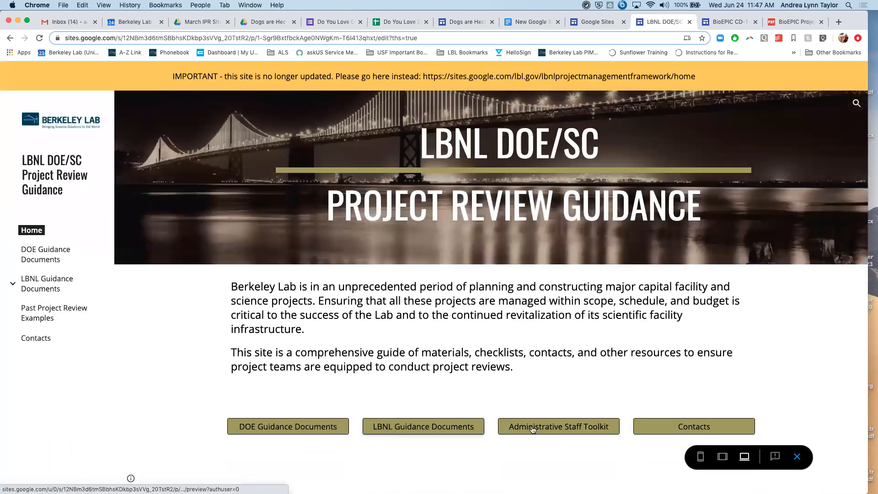
# - Open the DOE Guidance Documents page and examine its embedded guides on capital asset project reviews and the independent review process
pyautogui.click(299, 433)
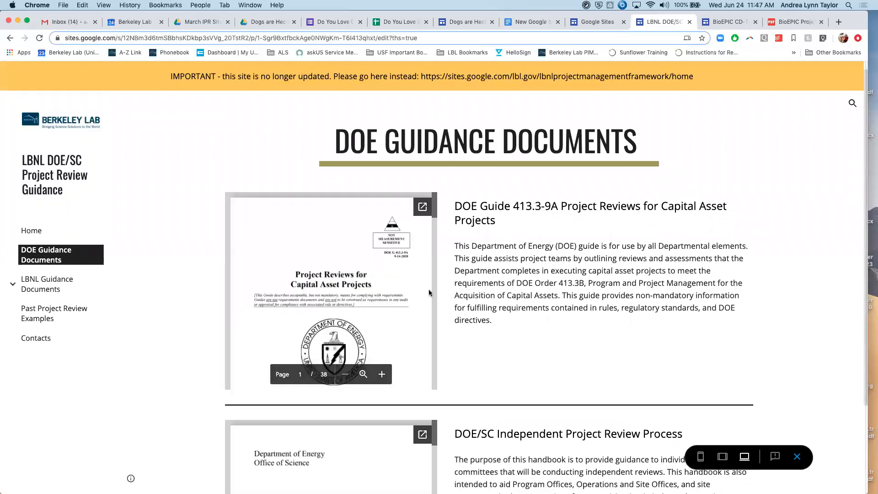
pyautogui.scroll(-3, 414, 287)
pyautogui.scroll(-1, 414, 287)
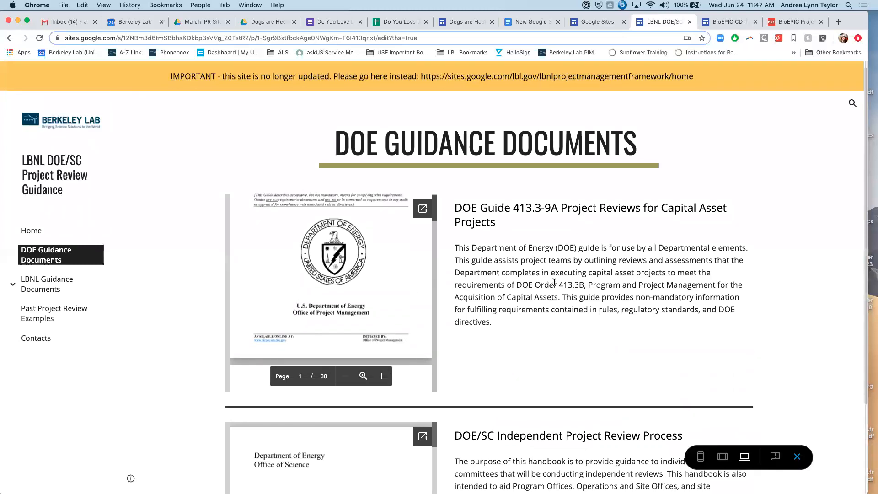
pyautogui.scroll(-1, 554, 282)
pyautogui.scroll(-4, 554, 282)
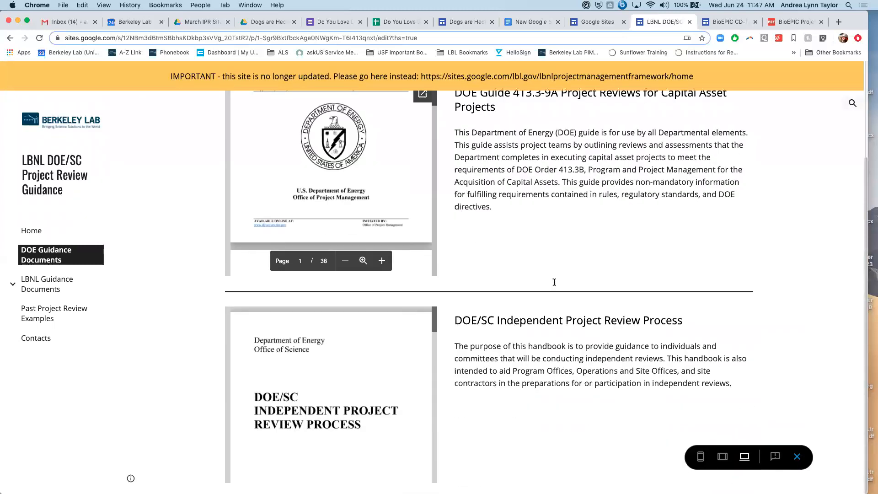
pyautogui.scroll(-10, 381, 326)
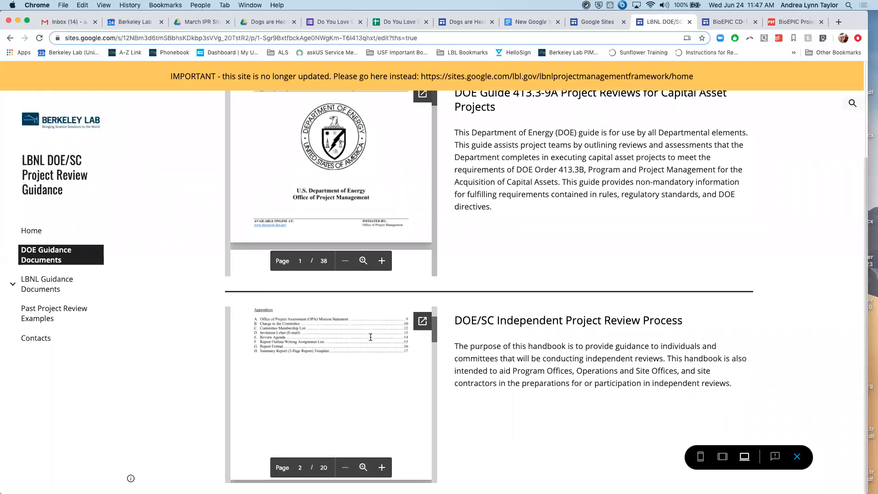
pyautogui.scroll(4, 370, 337)
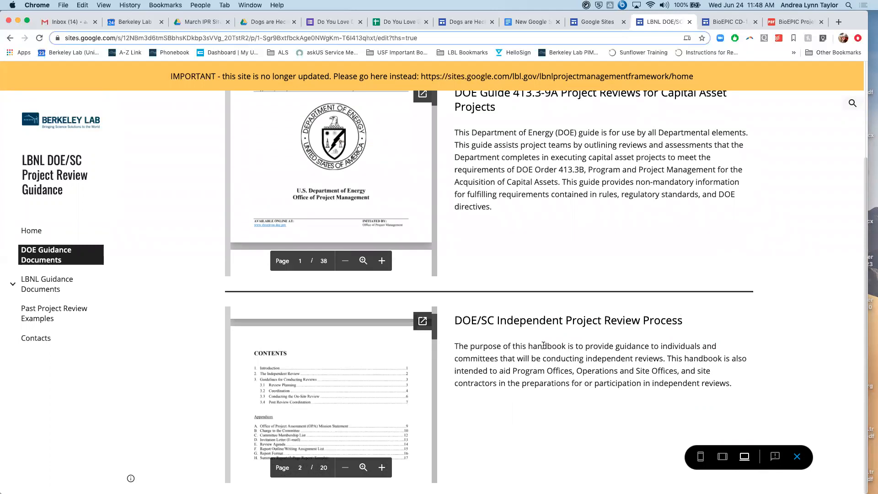
pyautogui.scroll(3, 653, 246)
pyautogui.scroll(-3, 653, 246)
pyautogui.scroll(3, 653, 246)
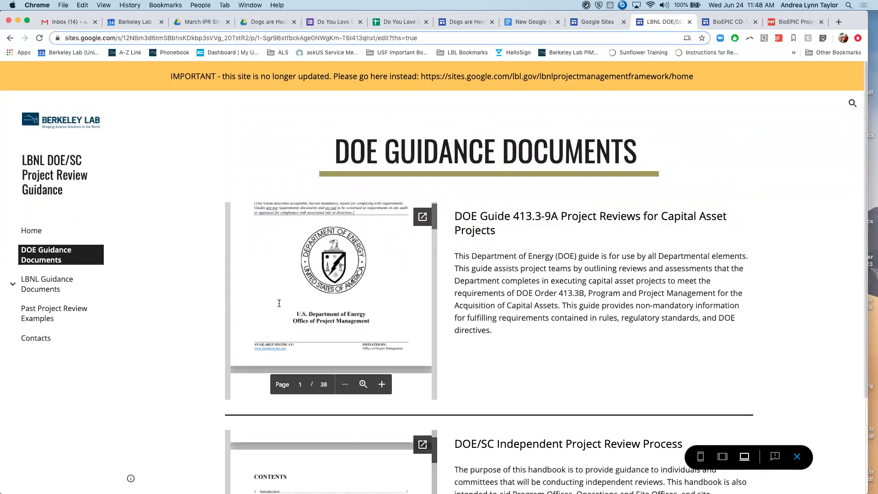
# - Open the LBNL Guidance Documents page, view its PMO/PIM Project Review Meeting Guidance document separately, and return to the site preview
pyautogui.click(22, 289)
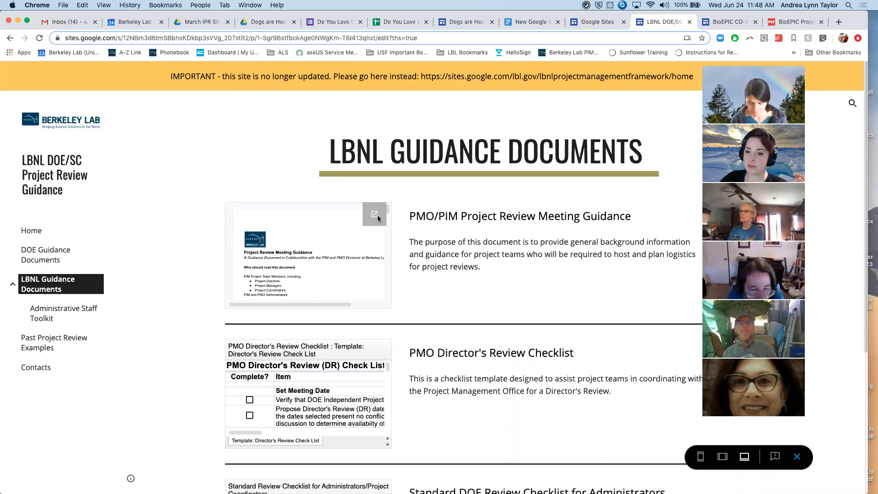
pyautogui.click(377, 220)
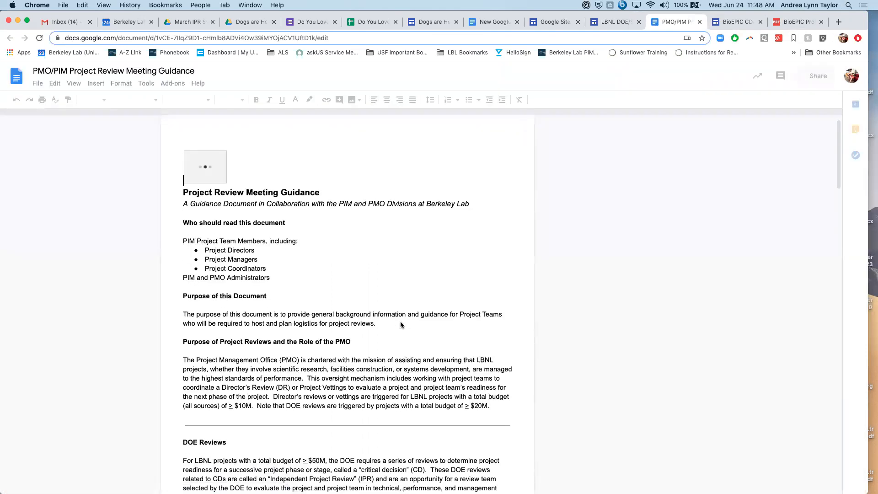
pyautogui.click(615, 22)
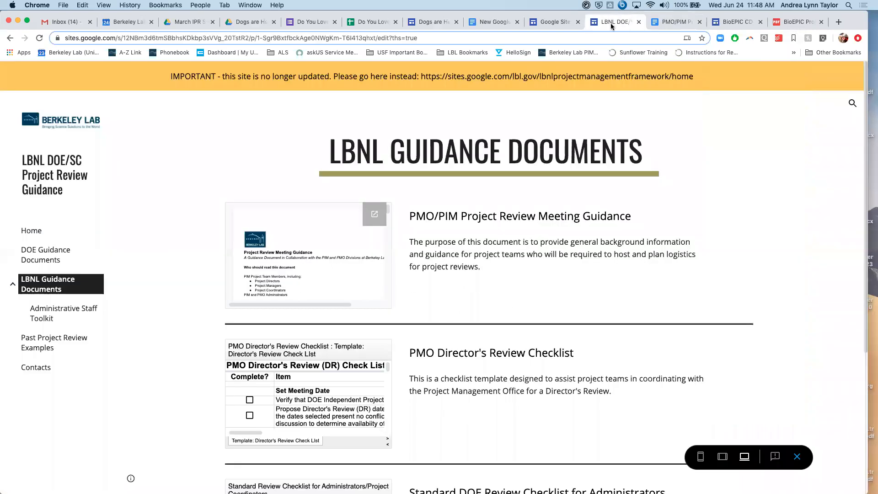
# - Look through the embedded review checklists on the LBNL Guidance Documents page
pyautogui.scroll(-1, 561, 273)
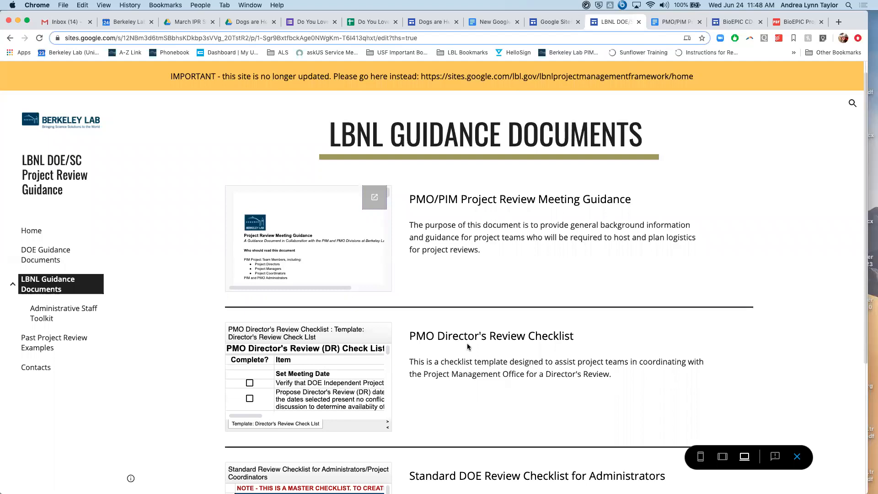
pyautogui.scroll(-5, 467, 347)
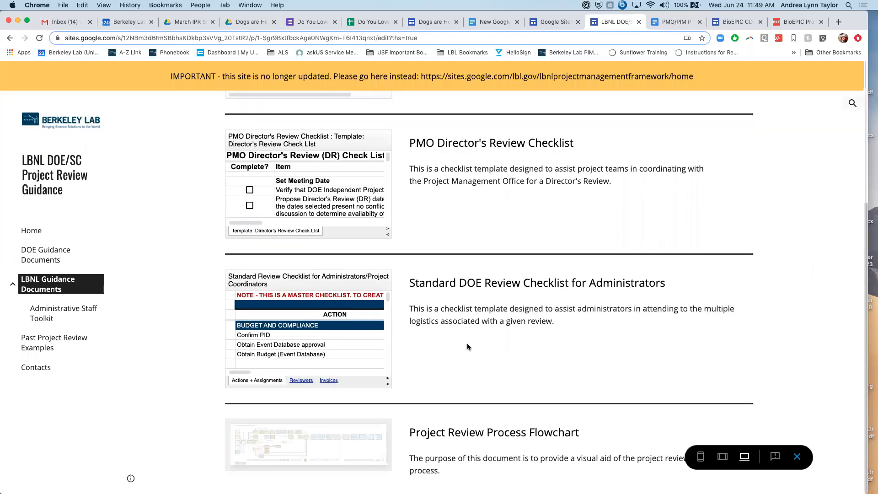
pyautogui.scroll(5, 467, 347)
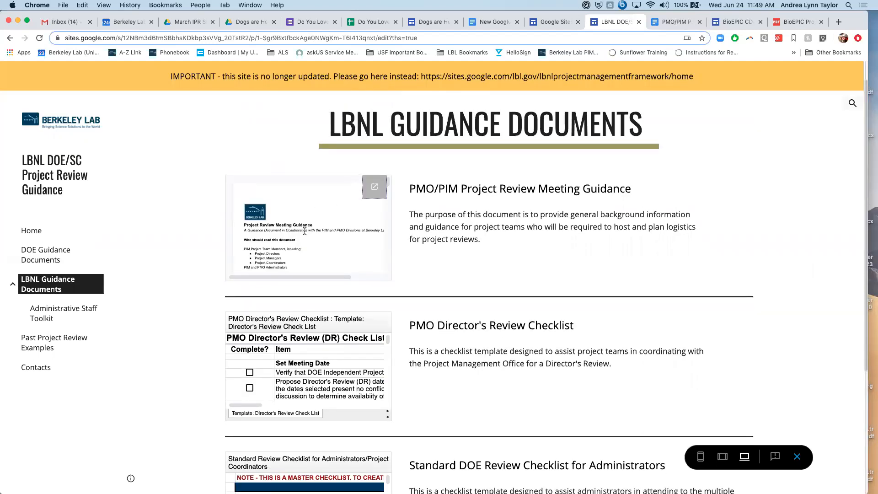
pyautogui.scroll(-1, 304, 231)
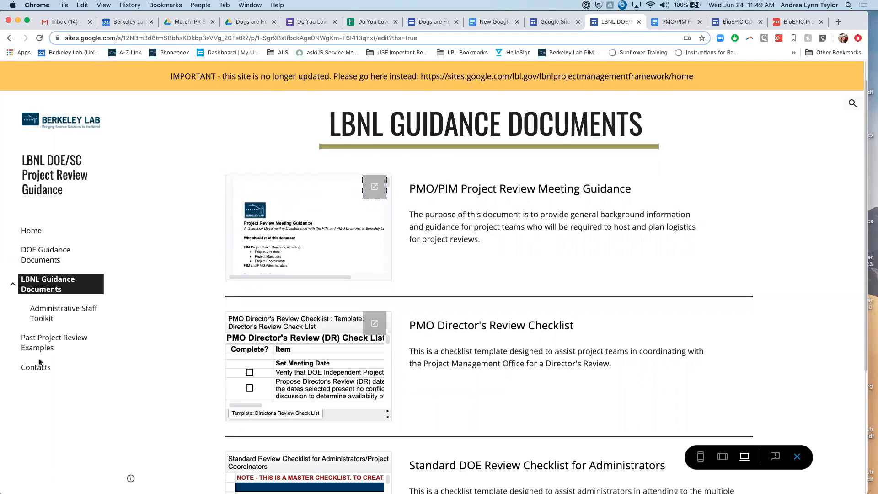
# - Open the Administrative Staff Toolkit page, examine its linked Standard Review Checklist for Administrators/Project Coordinators, and return to the toolkit page
pyautogui.click(41, 310)
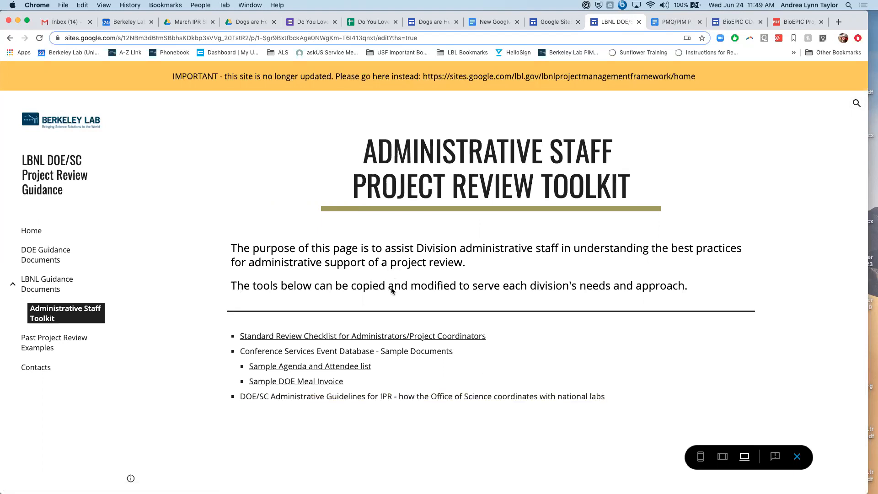
pyautogui.click(454, 336)
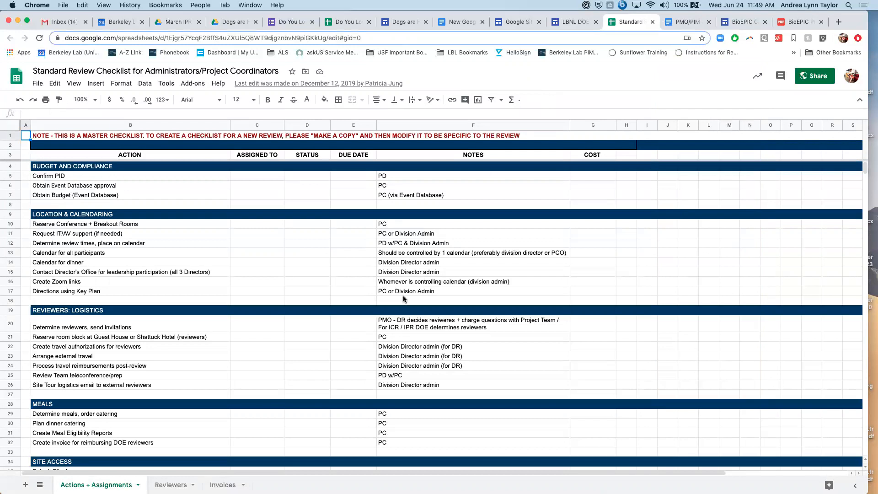
pyautogui.scroll(-1, 403, 299)
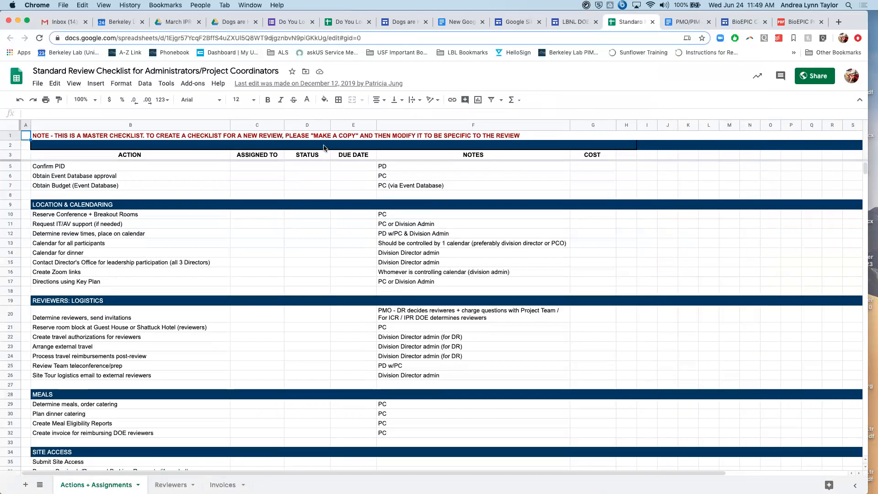
pyautogui.scroll(-7, 340, 270)
pyautogui.scroll(8, 340, 270)
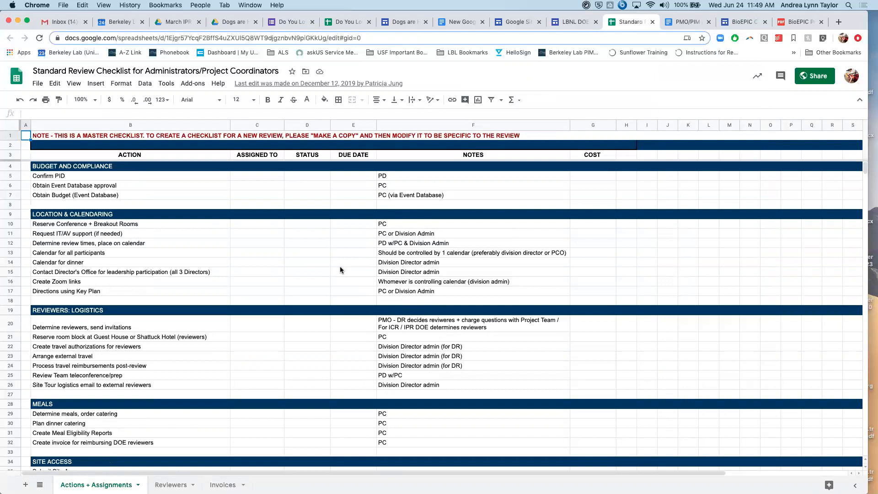
pyautogui.scroll(-7, 333, 235)
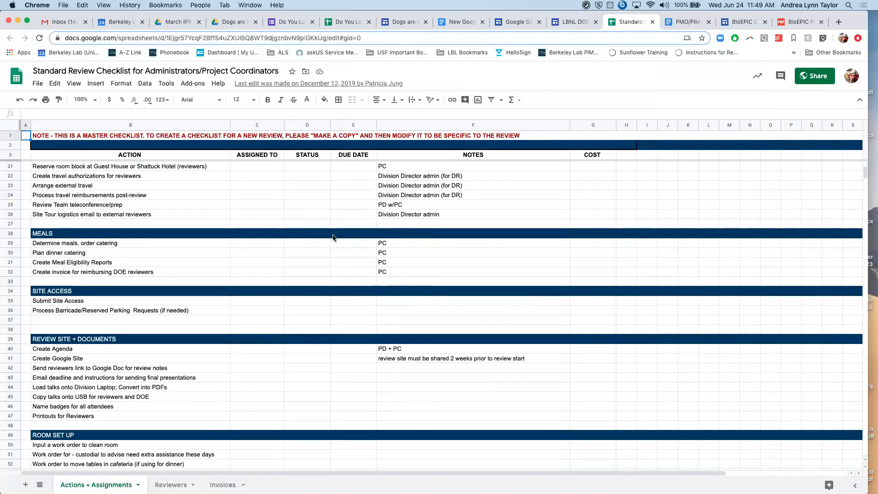
pyautogui.scroll(7, 333, 234)
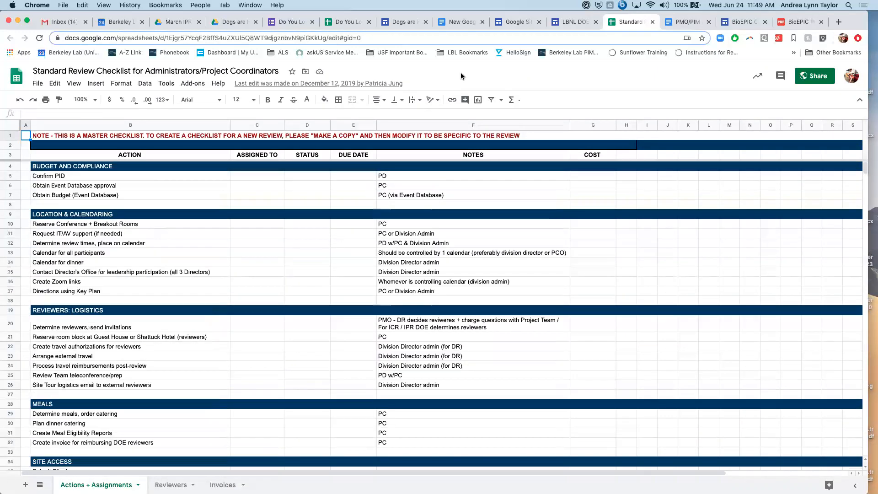
pyautogui.click(575, 27)
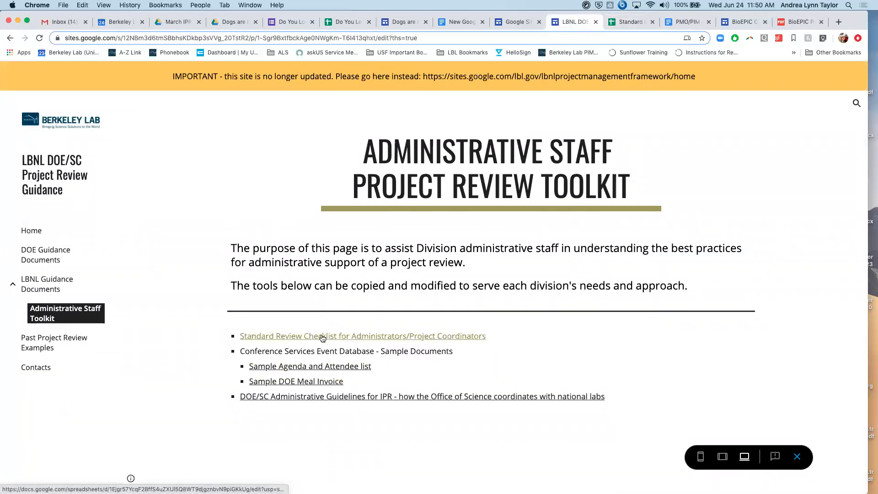
pyautogui.click(483, 337)
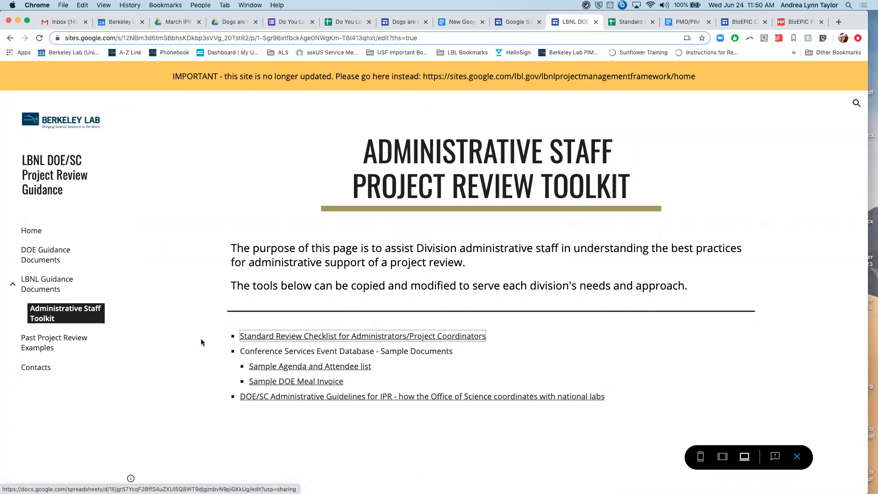
# - Return to the site's Home page and revisit the embedded guides and descriptions on the DOE Guidance Documents page
pyautogui.click(33, 234)
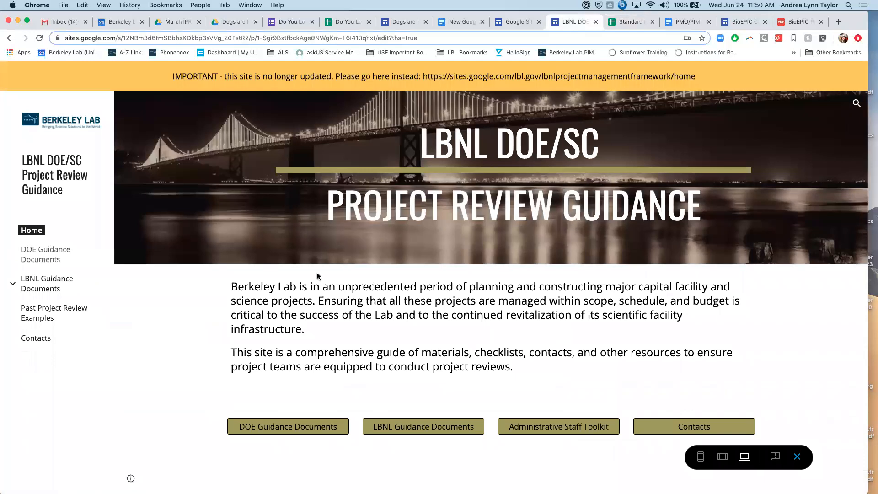
pyautogui.scroll(-2, 316, 273)
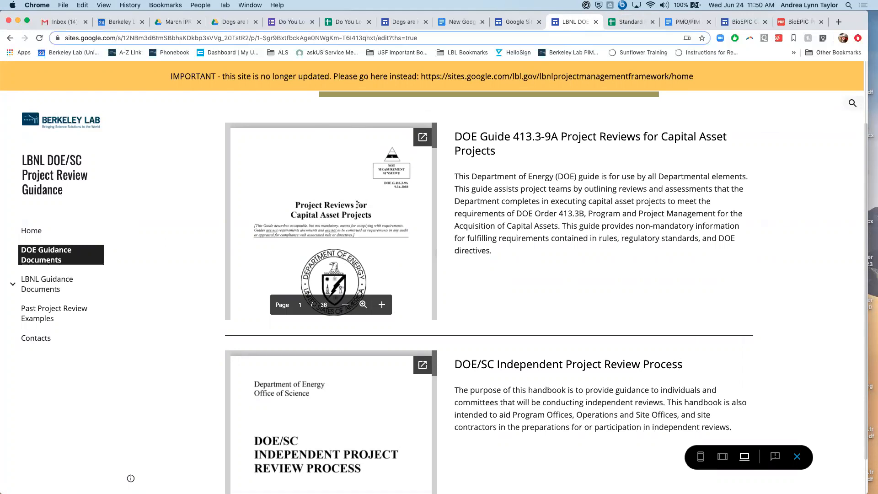
pyautogui.scroll(-10, 357, 204)
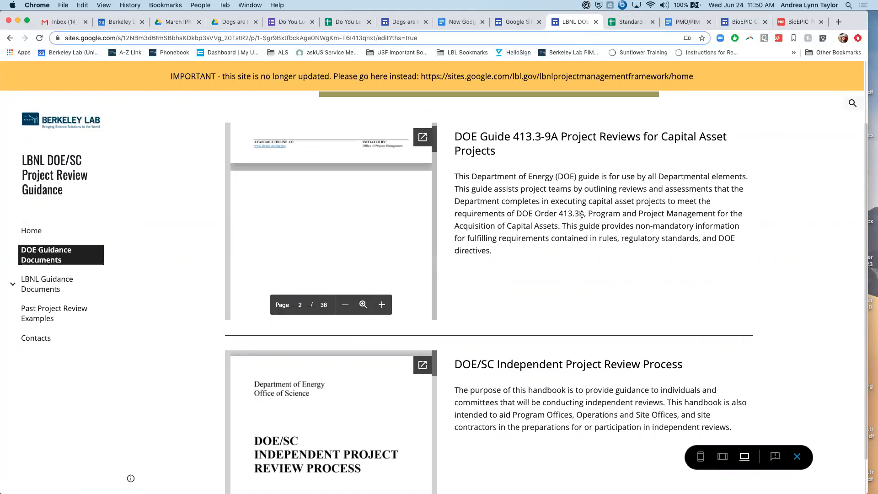
pyautogui.moveTo(494, 252); pyautogui.dragTo(477, 188)
pyautogui.scroll(-2, 478, 189)
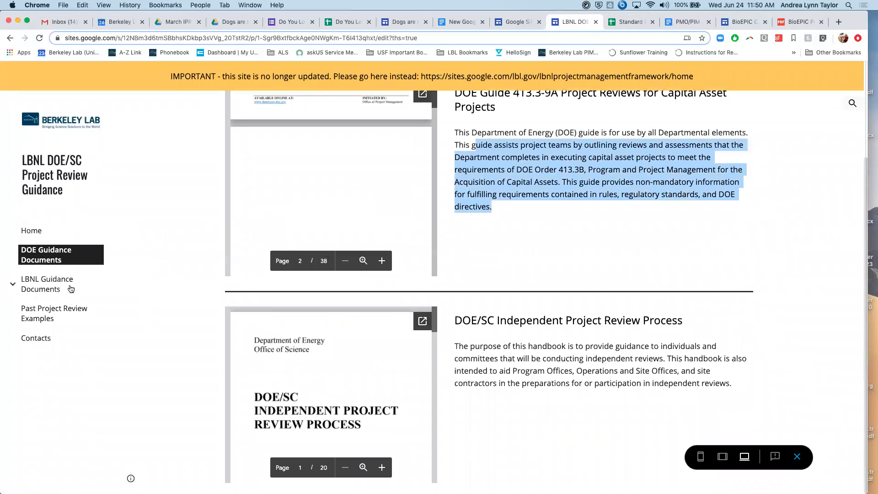
# - Review the embedded checklists and process flowchart on the LBNL Guidance Documents page, and open the Past Project Review Examples page
pyautogui.click(54, 284)
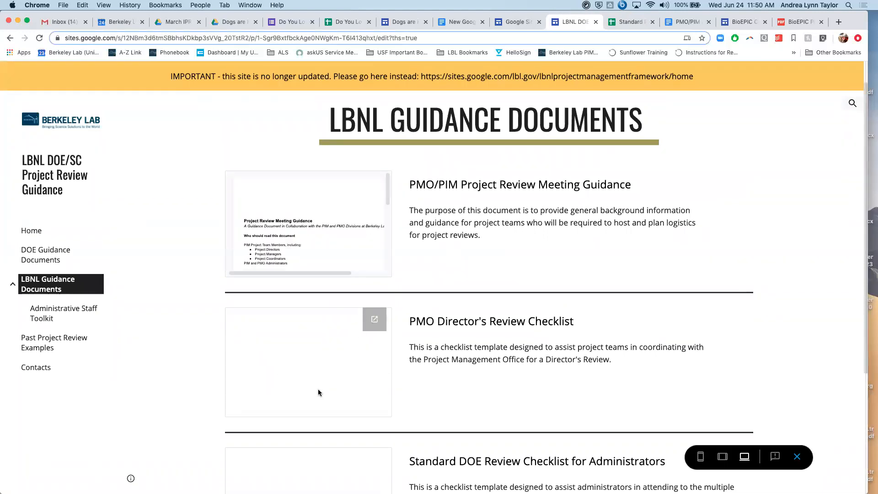
pyautogui.scroll(-5, 322, 355)
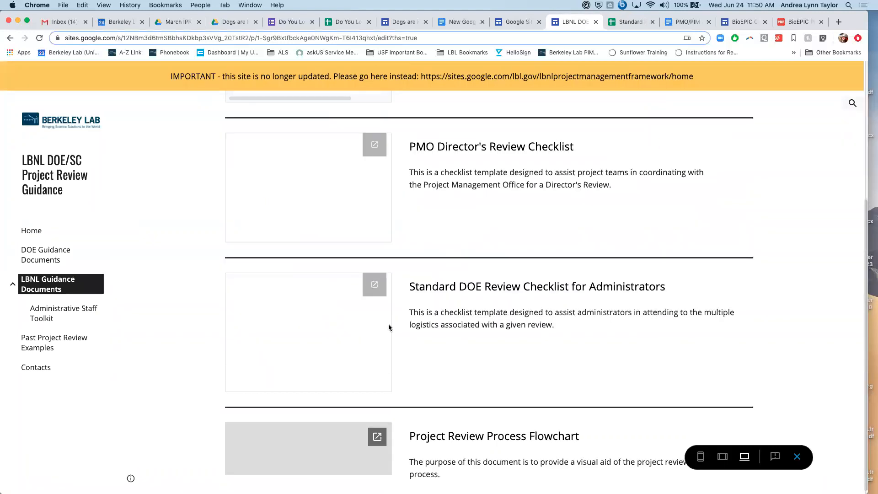
pyautogui.scroll(3, 503, 298)
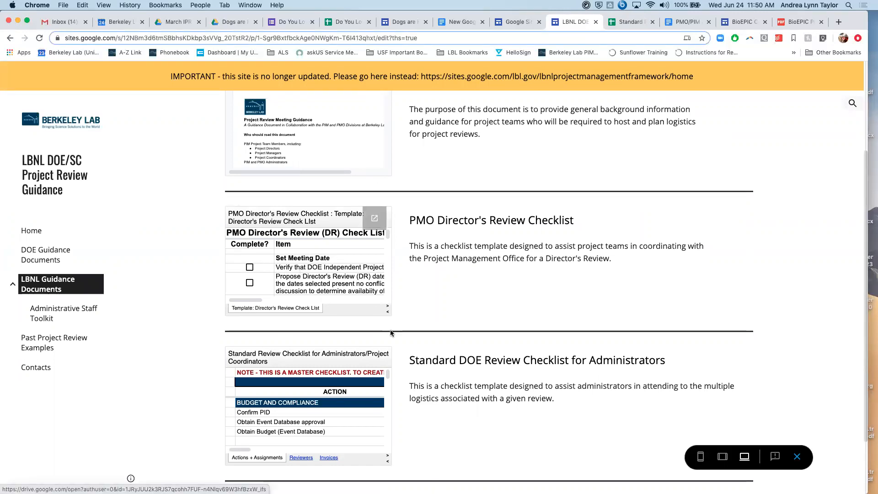
pyautogui.scroll(-2, 391, 329)
pyautogui.scroll(-2, 391, 330)
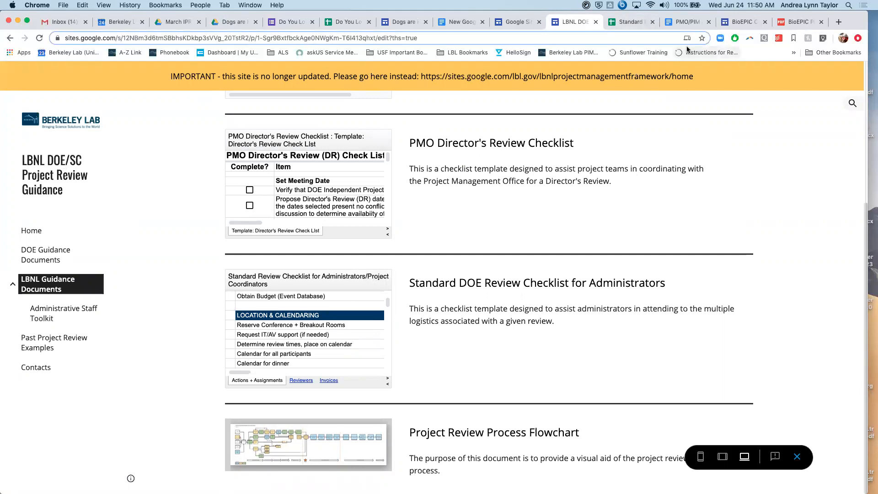
pyautogui.click(40, 344)
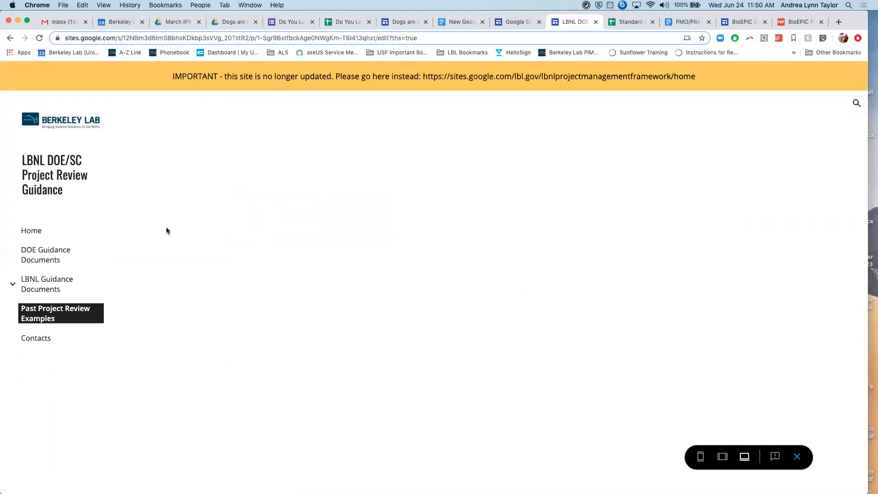